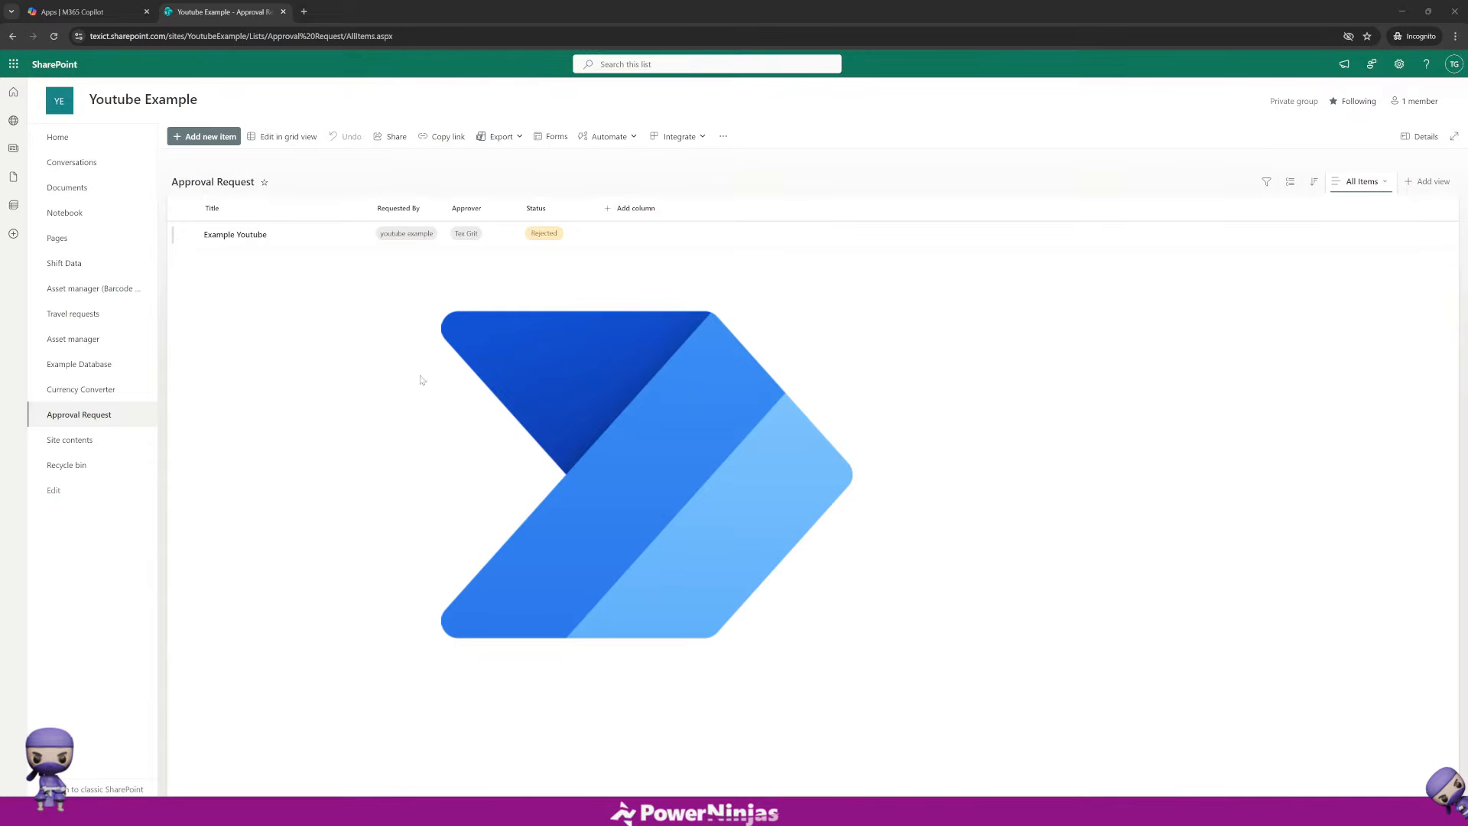
Step: Create a blank list named Training from the Youtube Example site's home page, shown in the site navigation
{"action": "left_click", "coordinate": [108, 140]}
{"action": "left_click", "coordinate": [202, 137]}
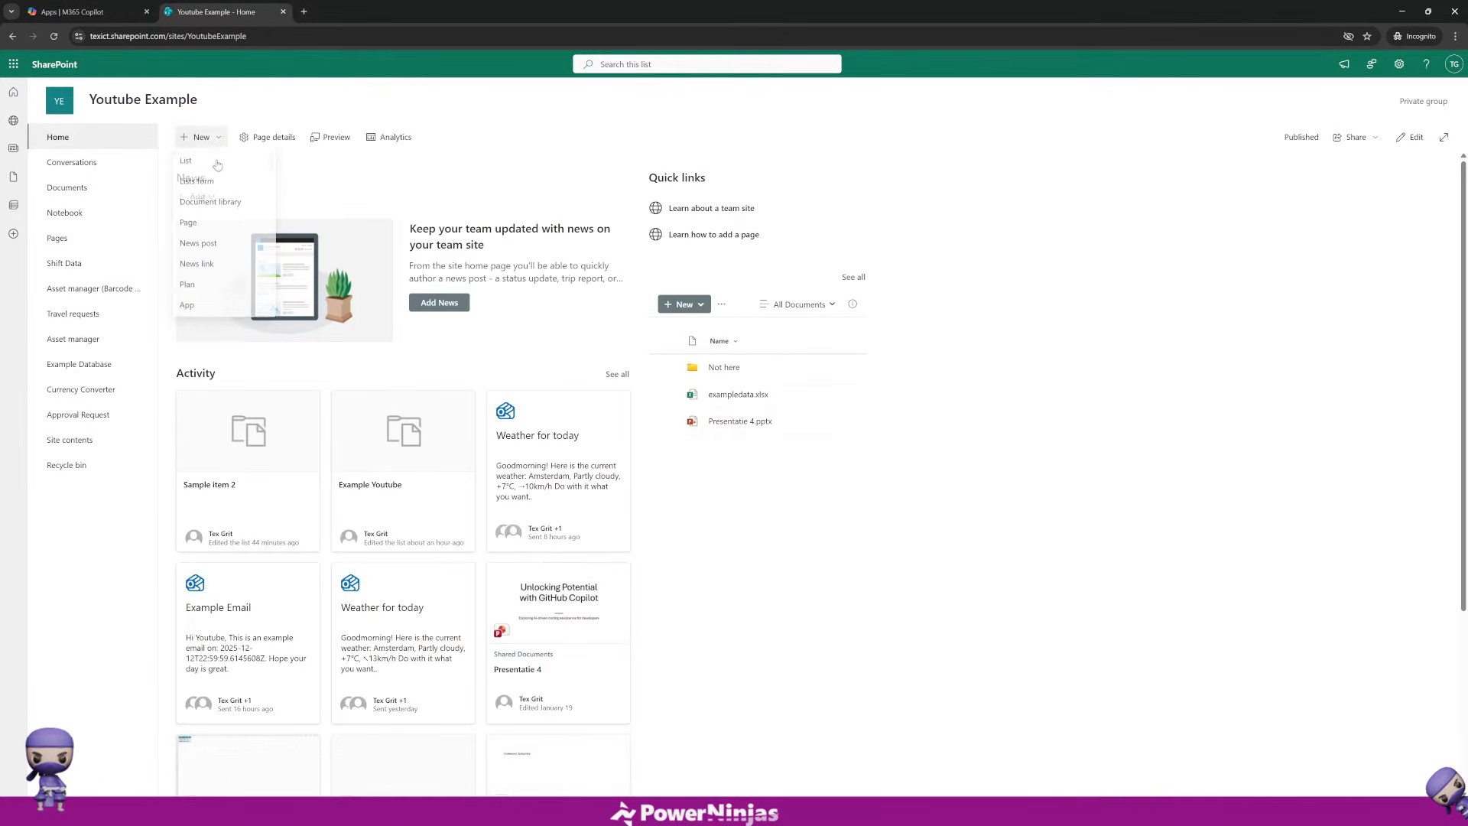
{"action": "left_click", "coordinate": [217, 162]}
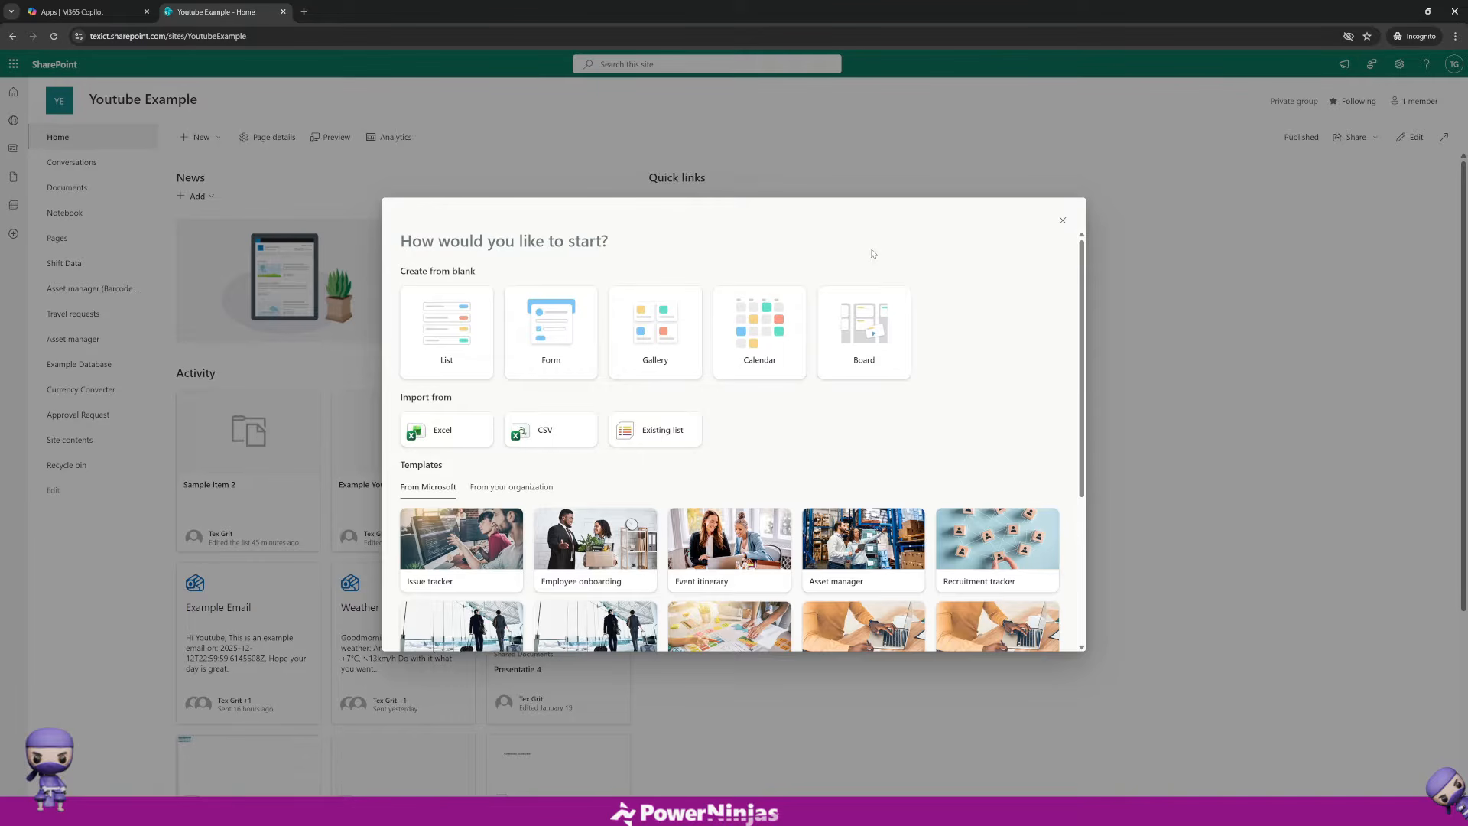
{"action": "mouse_move", "coordinate": [445, 348]}
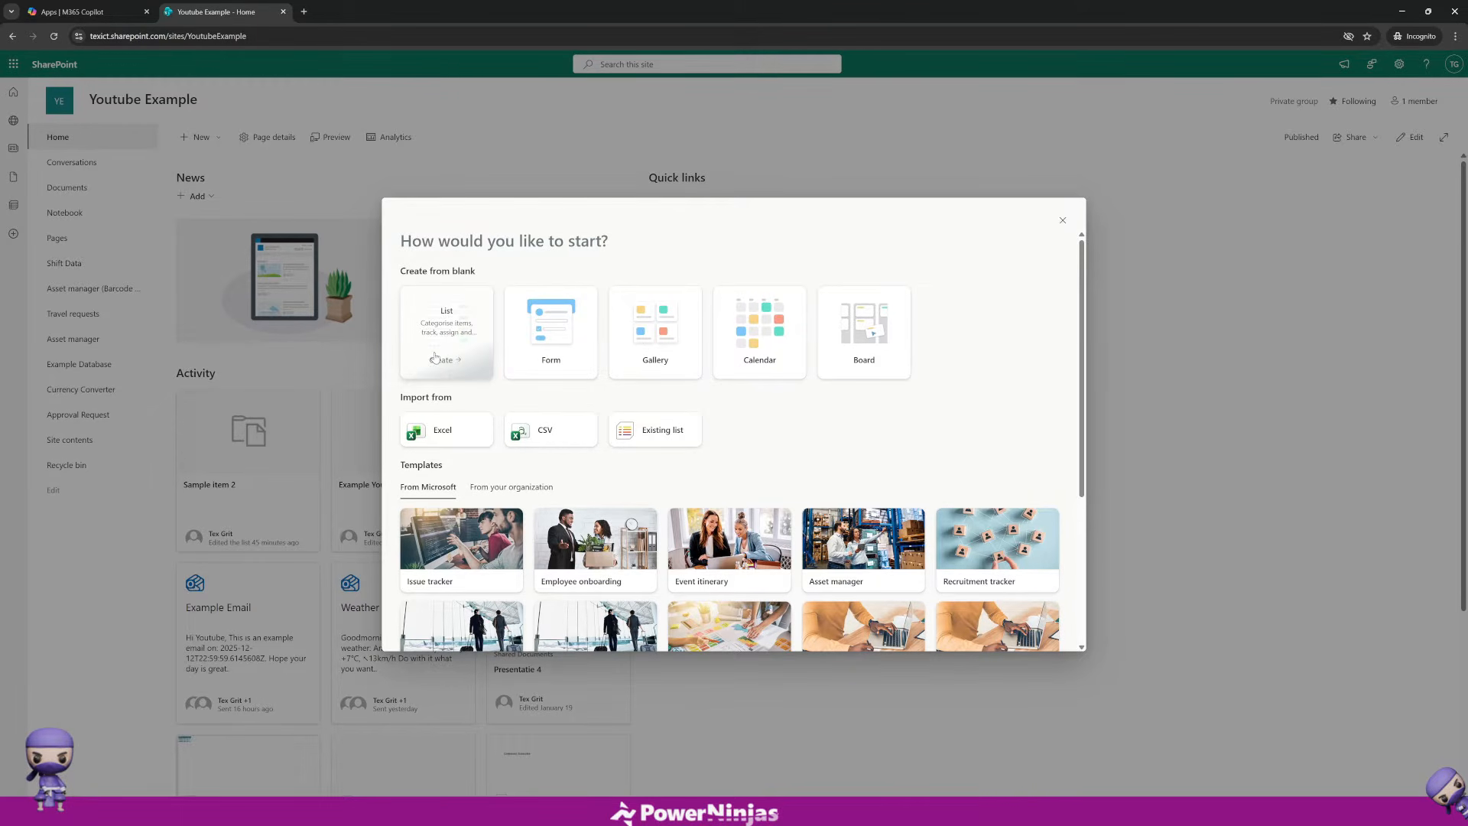
{"action": "left_click", "coordinate": [436, 358]}
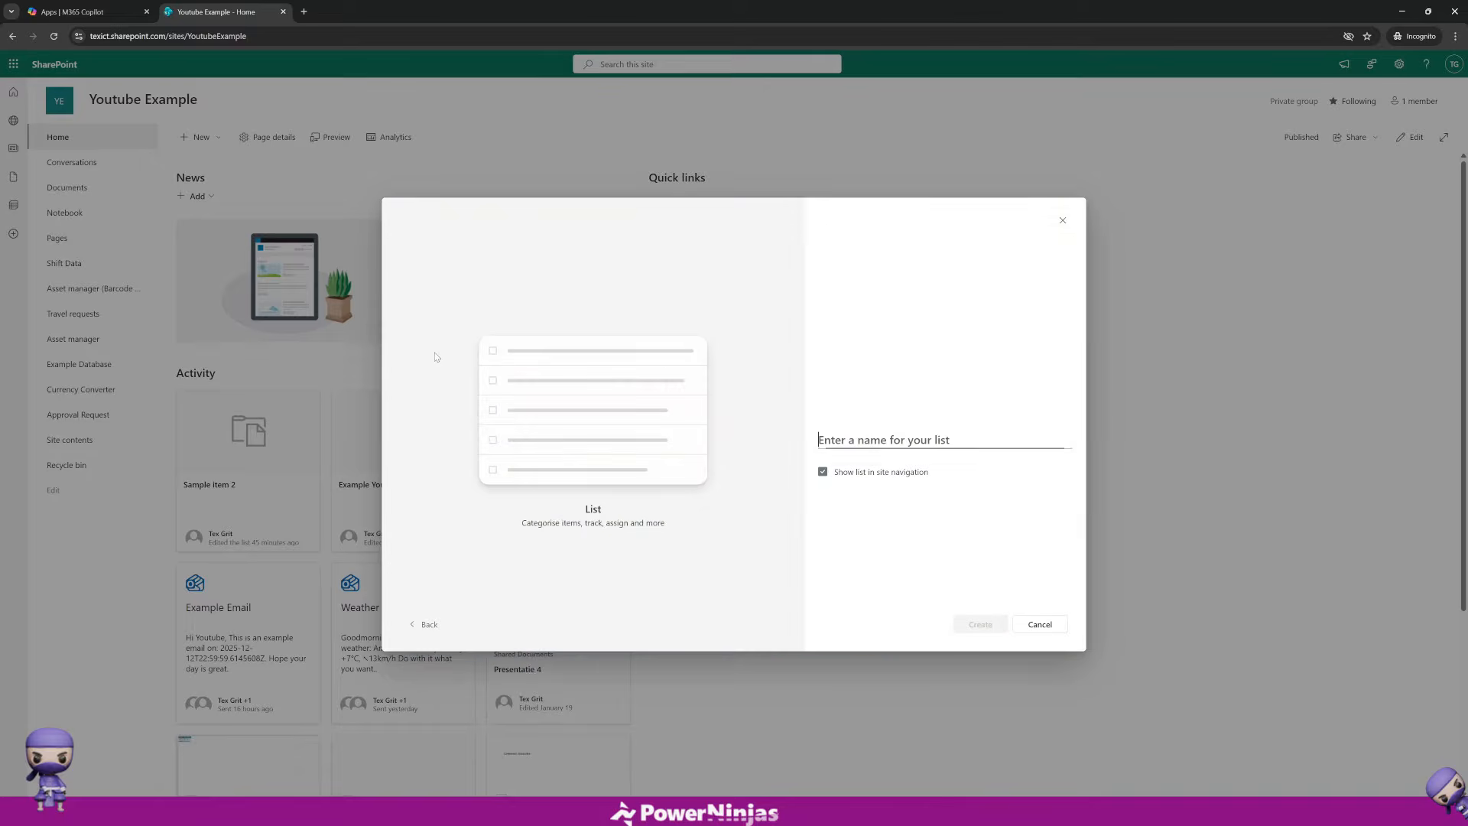
{"action": "left_click", "coordinate": [845, 442]}
{"action": "type", "text": "Training"}
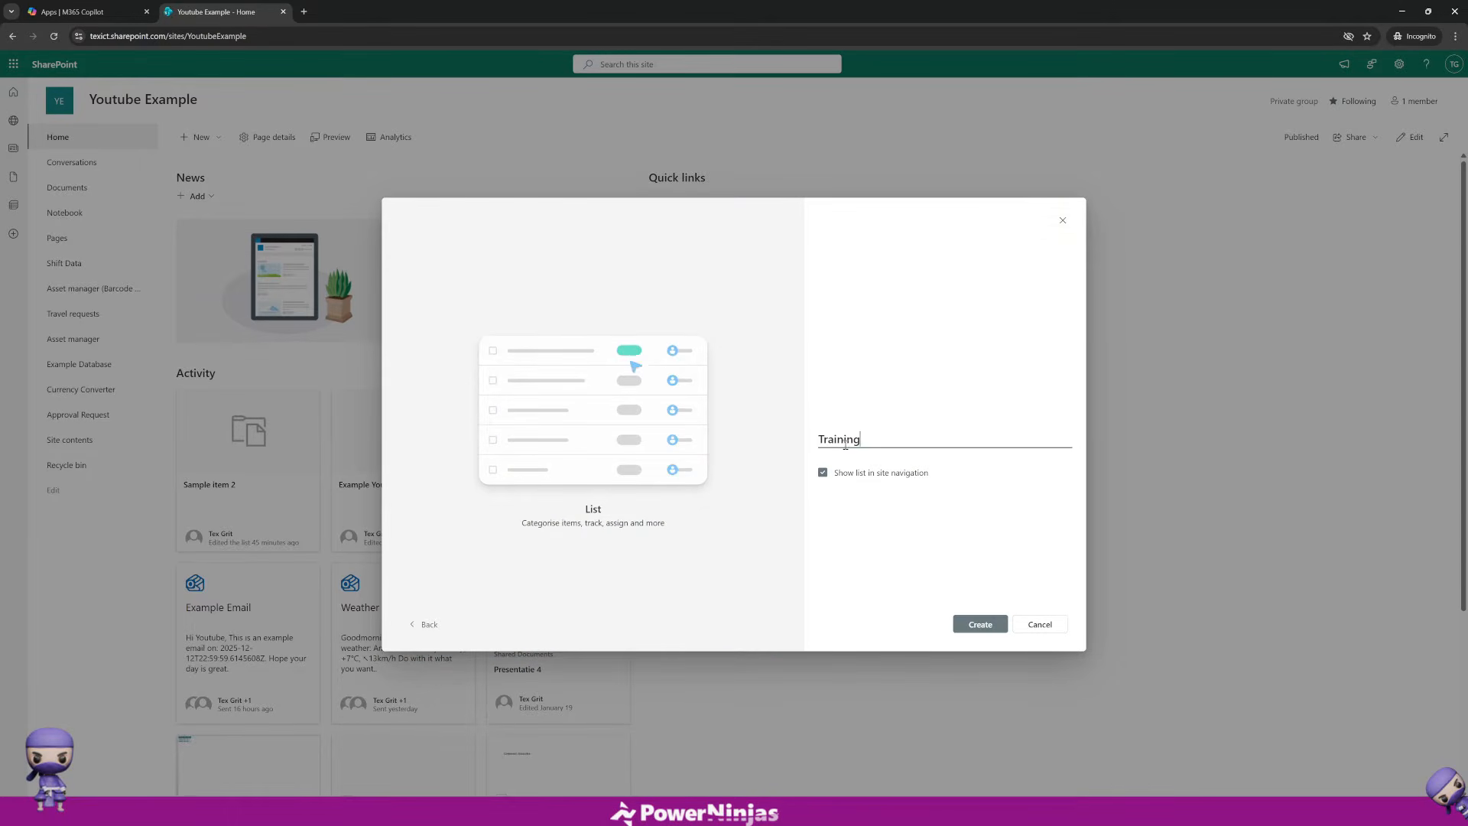
{"action": "left_click", "coordinate": [977, 624]}
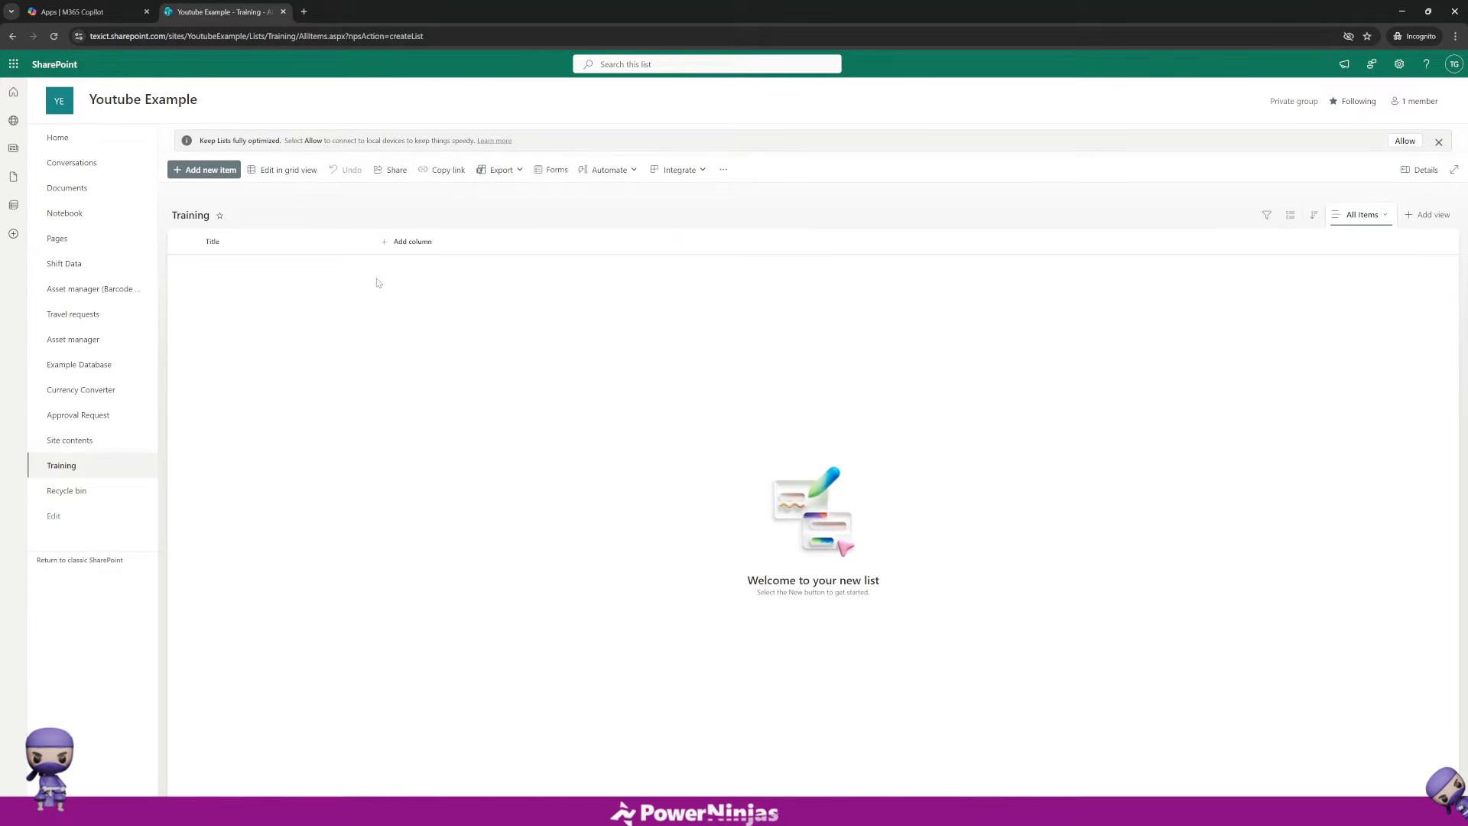
{"action": "left_click", "coordinate": [402, 243]}
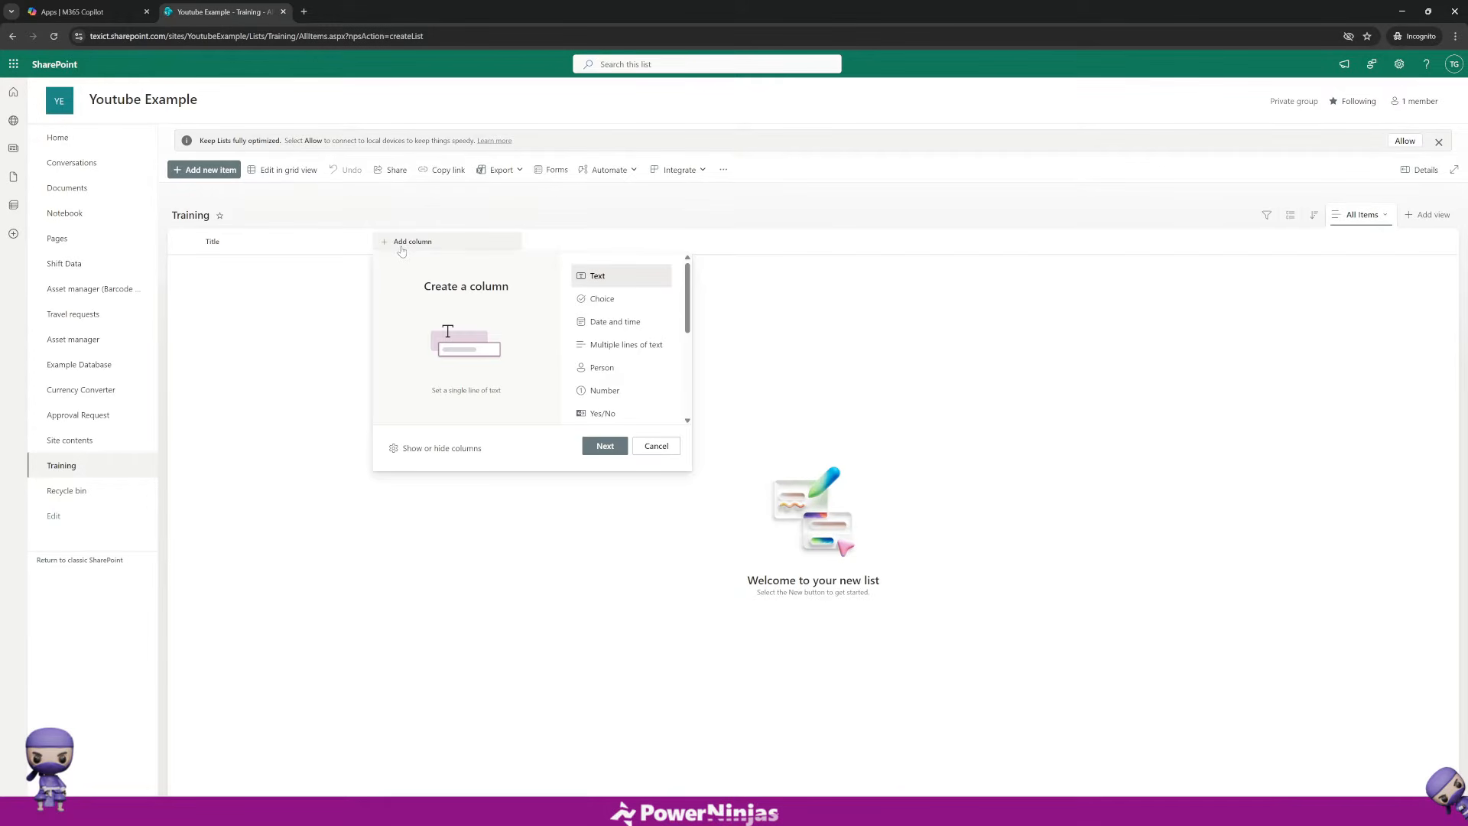
{"action": "left_click", "coordinate": [1415, 216]}
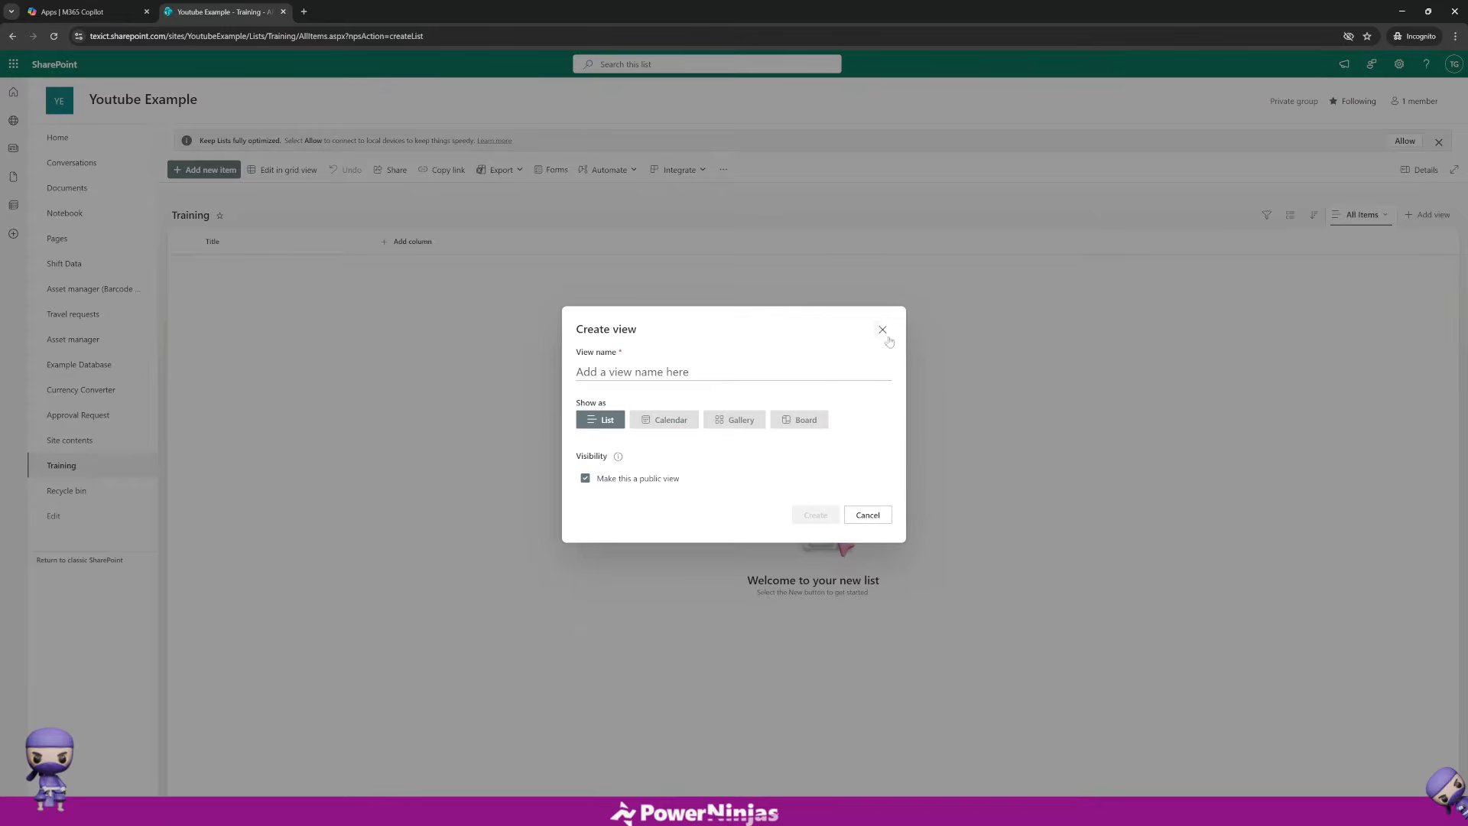
{"action": "left_click", "coordinate": [873, 336]}
{"action": "left_click", "coordinate": [608, 170]}
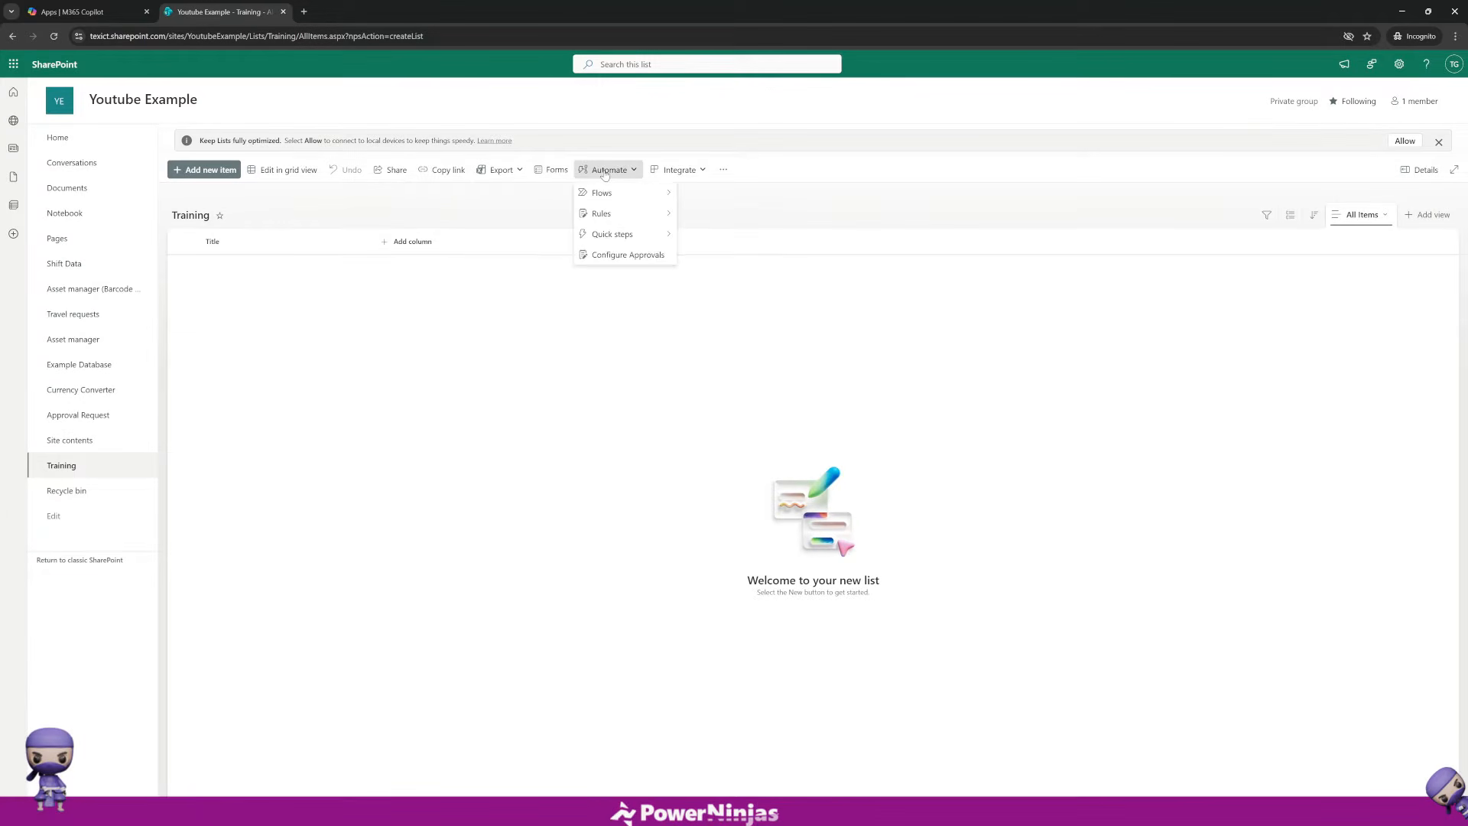
{"action": "left_click", "coordinate": [698, 173]}
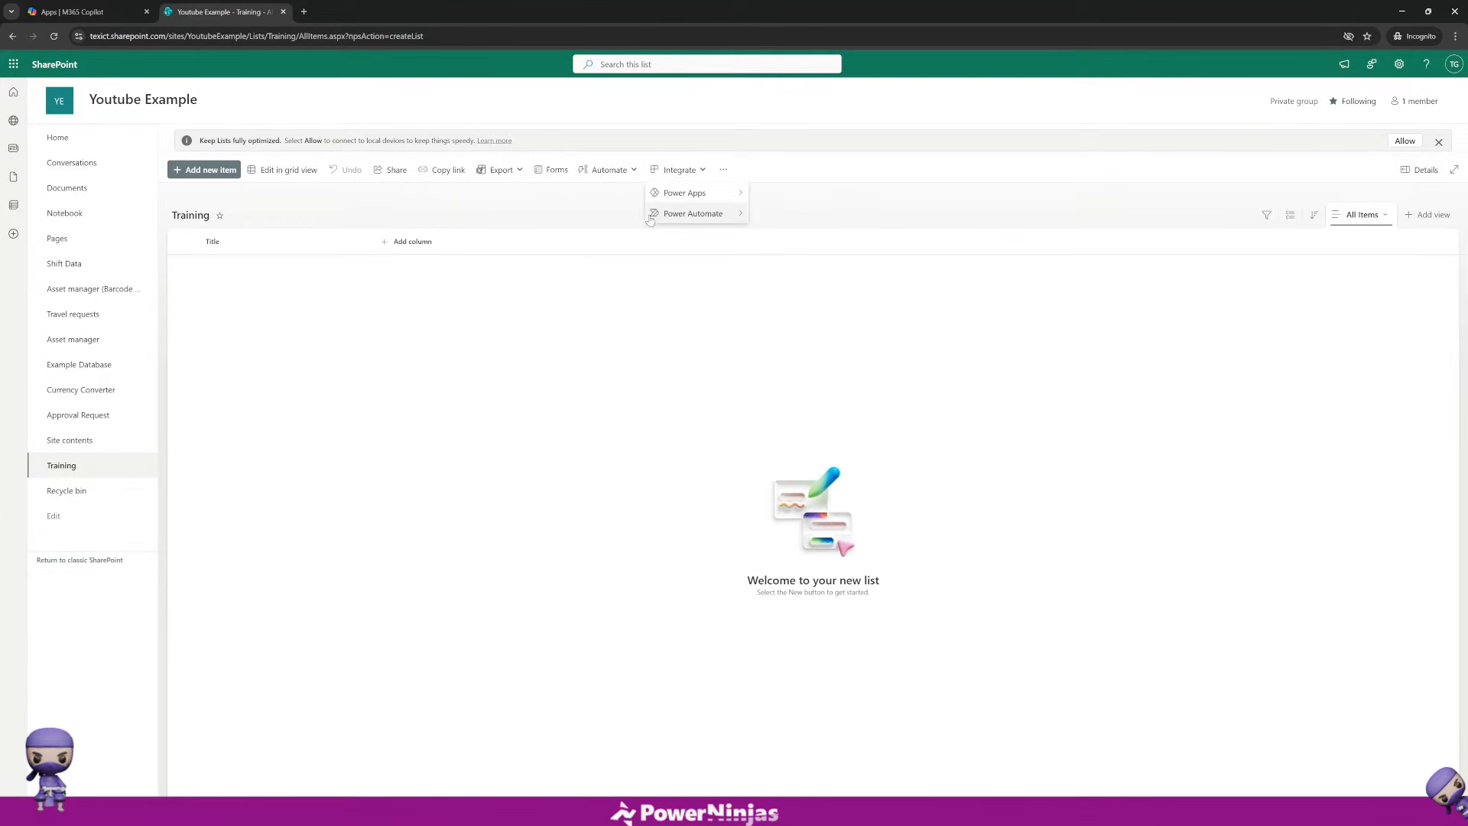
{"action": "left_click", "coordinate": [559, 328]}
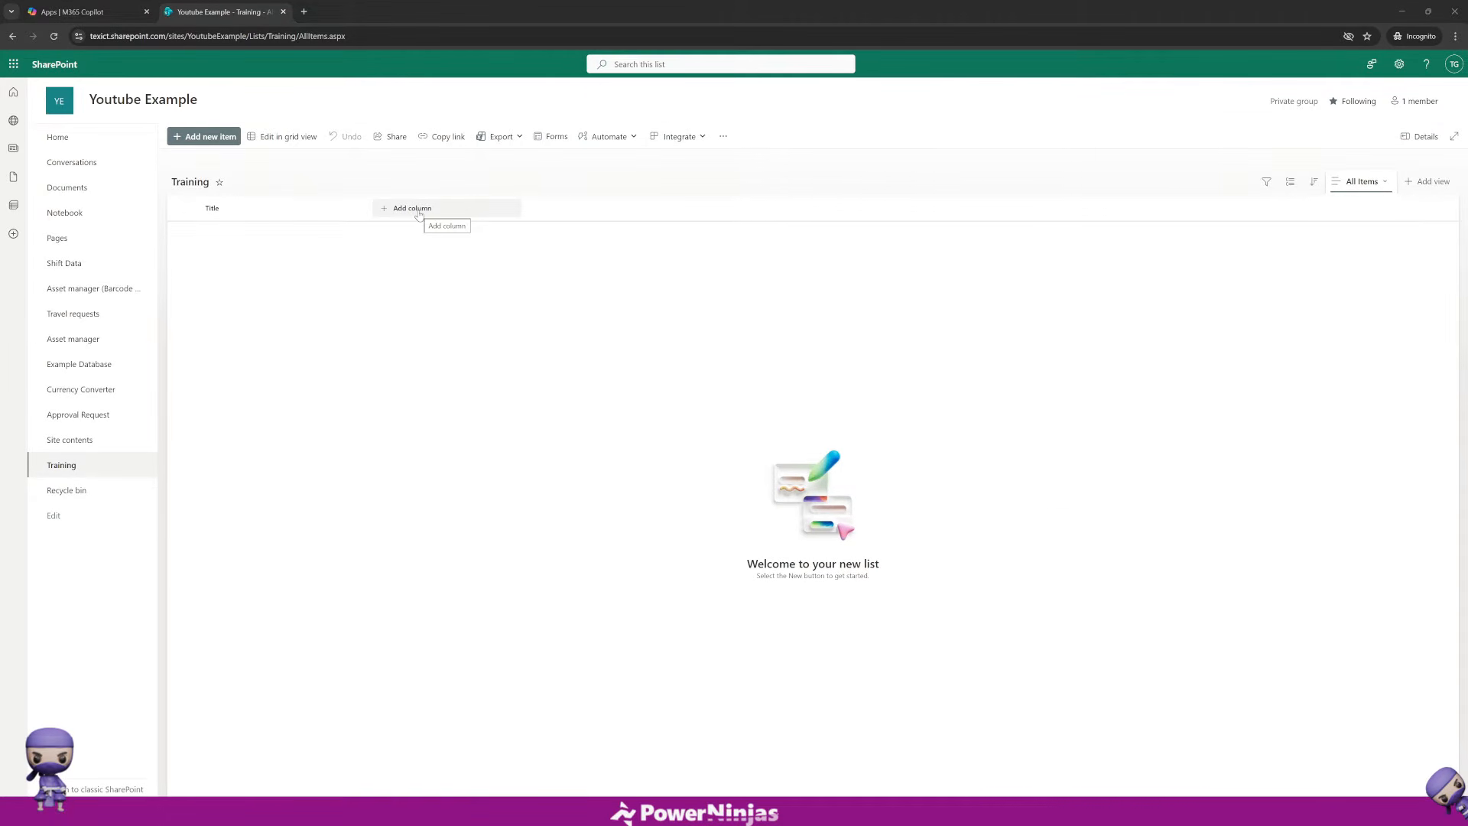
Step: Add a single line of text column named Training Title to the Training list, keeping the default additional options
{"action": "left_click", "coordinate": [419, 215]}
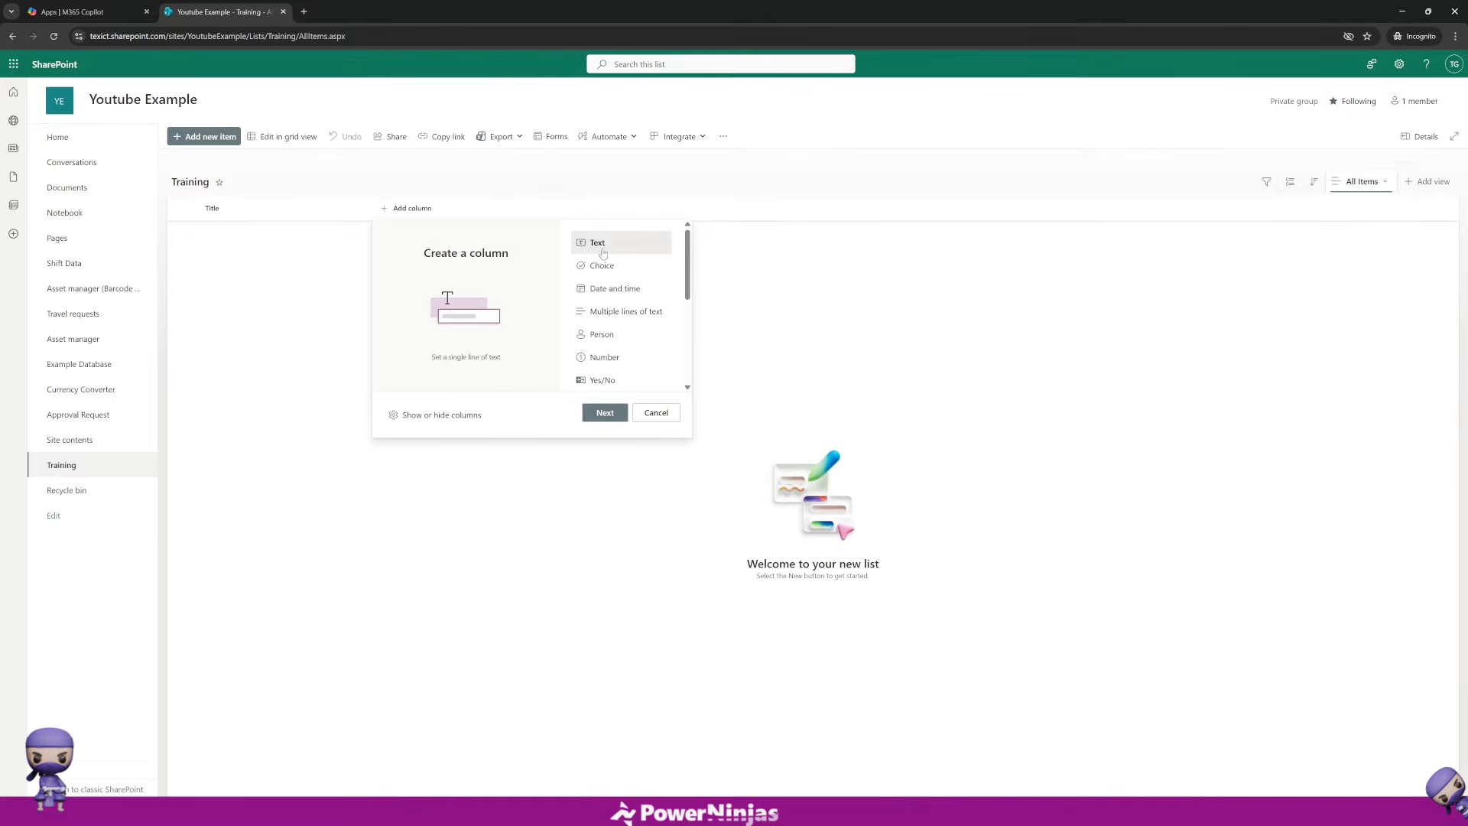
{"action": "scroll", "coordinate": [601, 254], "scroll_direction": "down", "scroll_amount": 5}
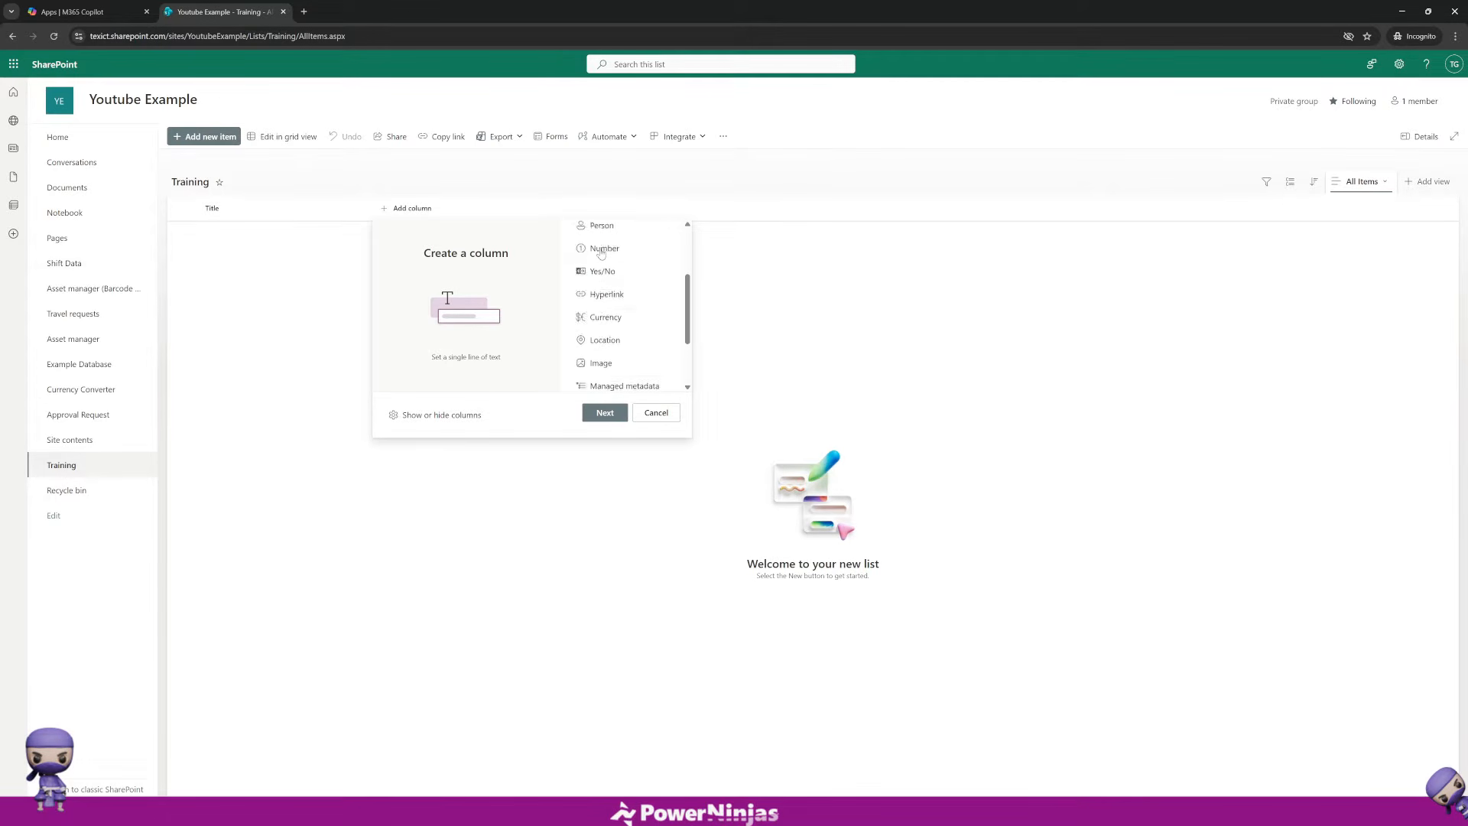
{"action": "scroll", "coordinate": [601, 253], "scroll_direction": "up", "scroll_amount": 3}
{"action": "scroll", "coordinate": [601, 254], "scroll_direction": "up", "scroll_amount": 1}
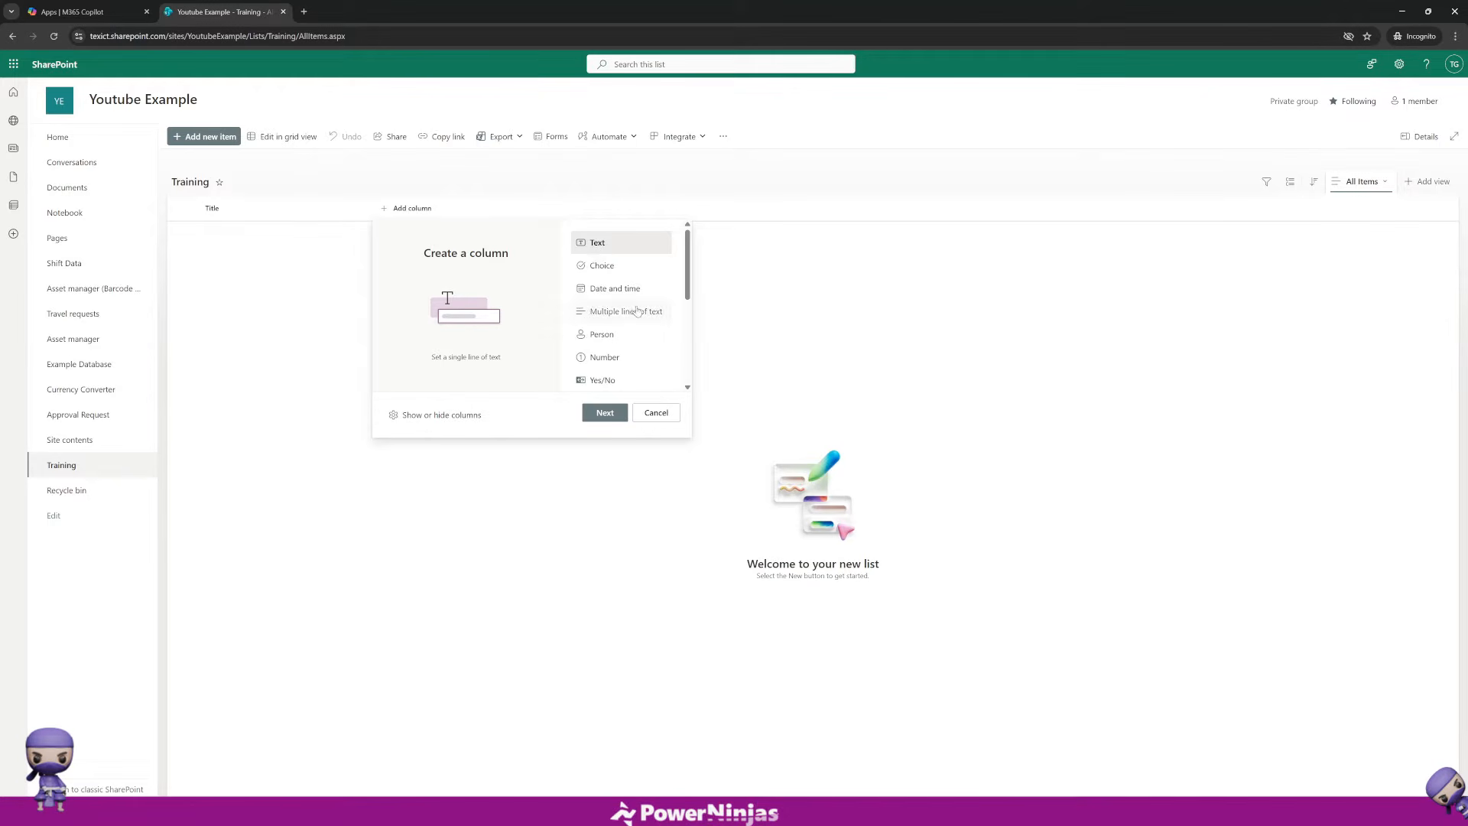
{"action": "left_click", "coordinate": [607, 413]}
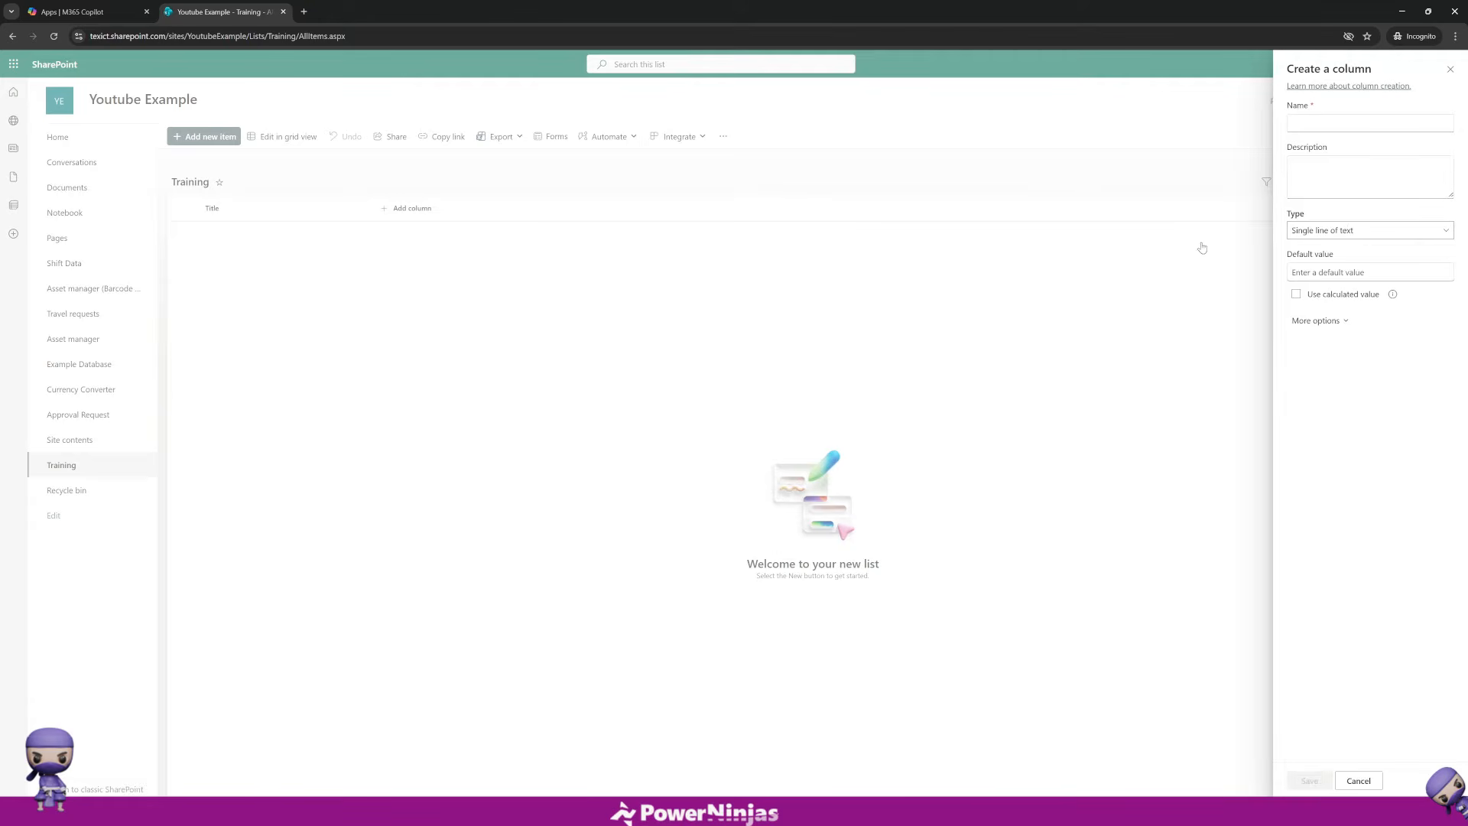
{"action": "left_click", "coordinate": [1320, 125]}
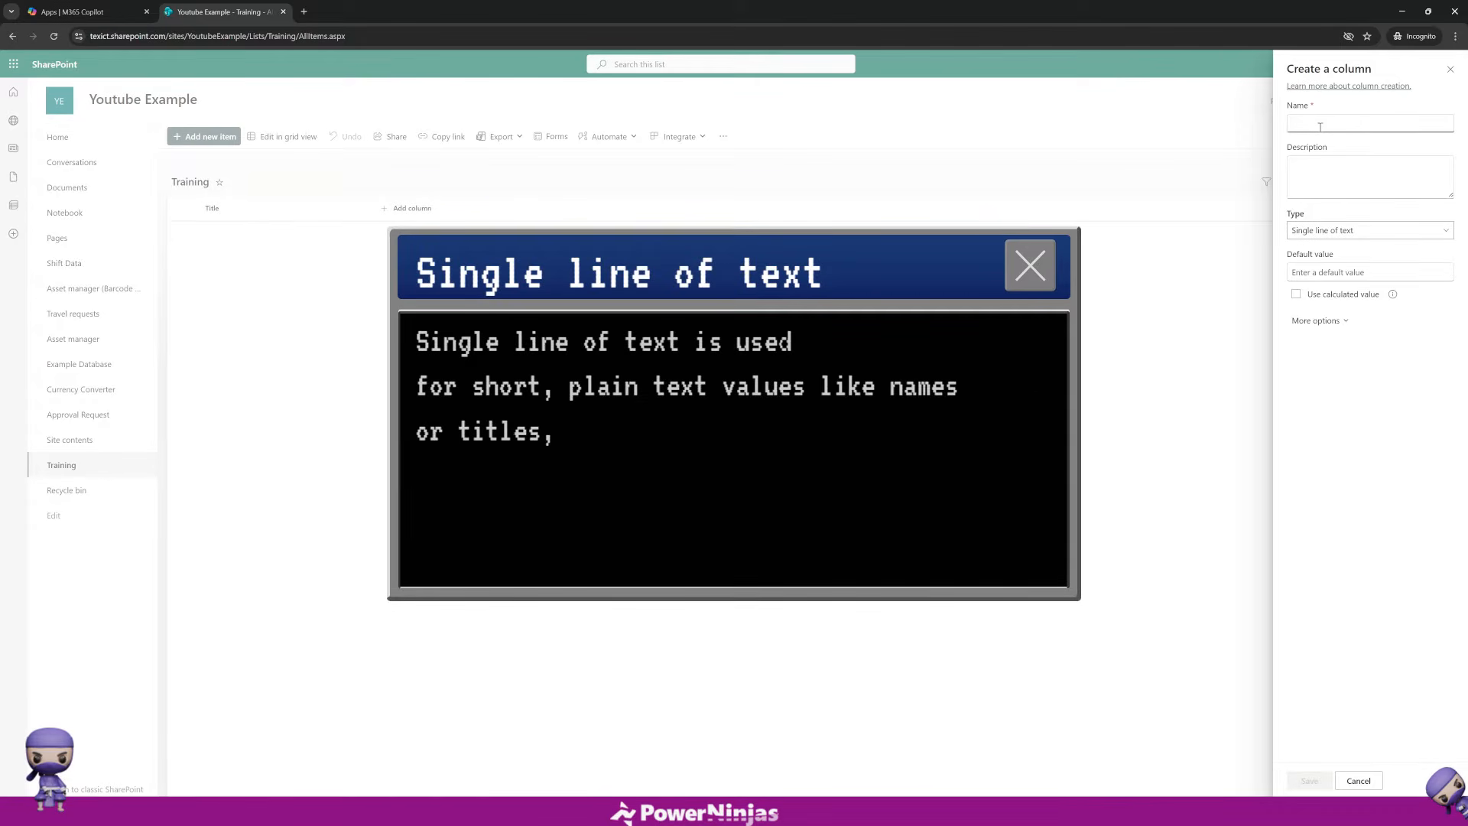
{"action": "type", "text": "TrainingTitle"}
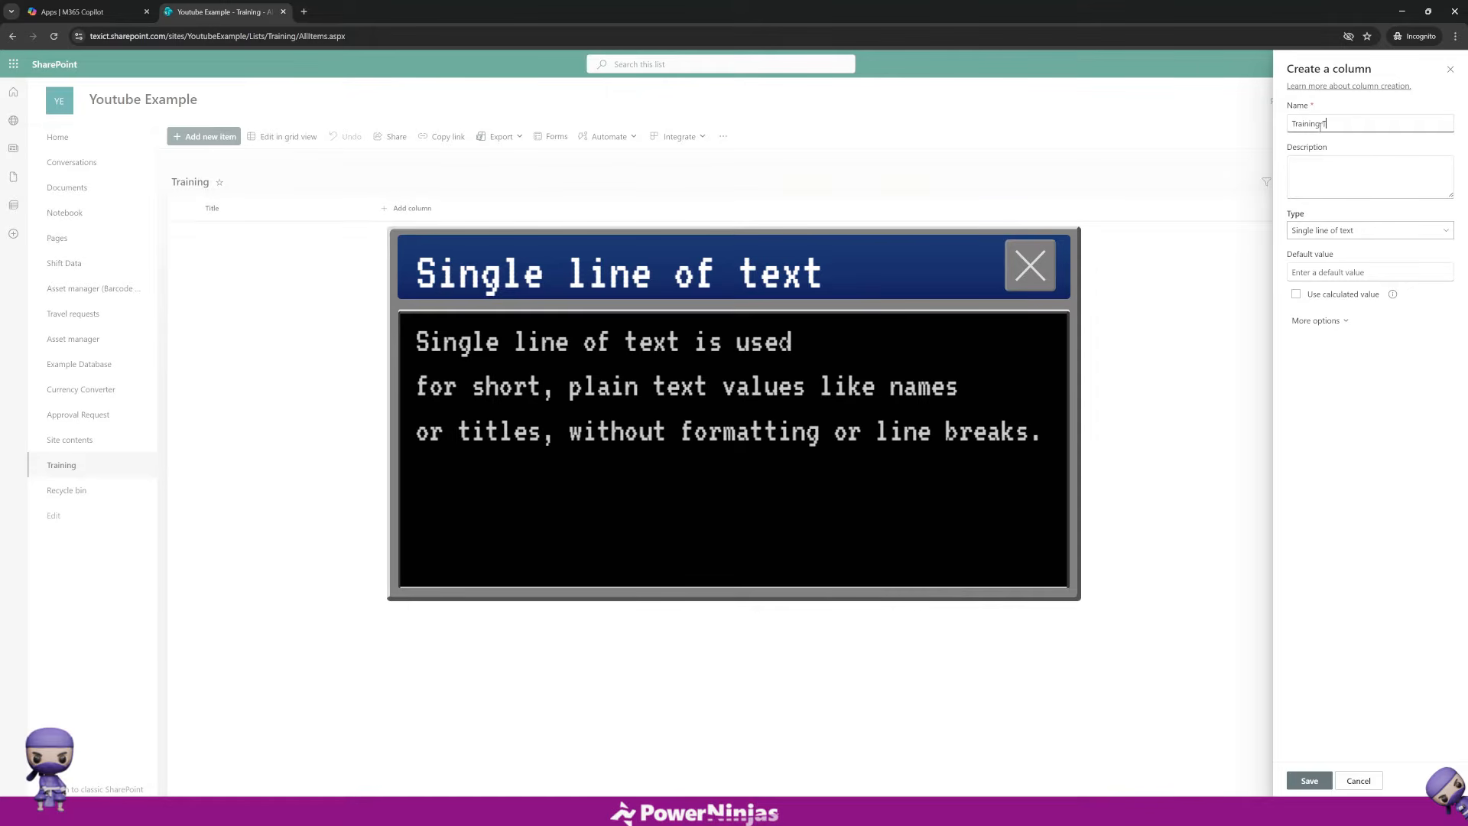
{"action": "left_click", "coordinate": [1348, 324]}
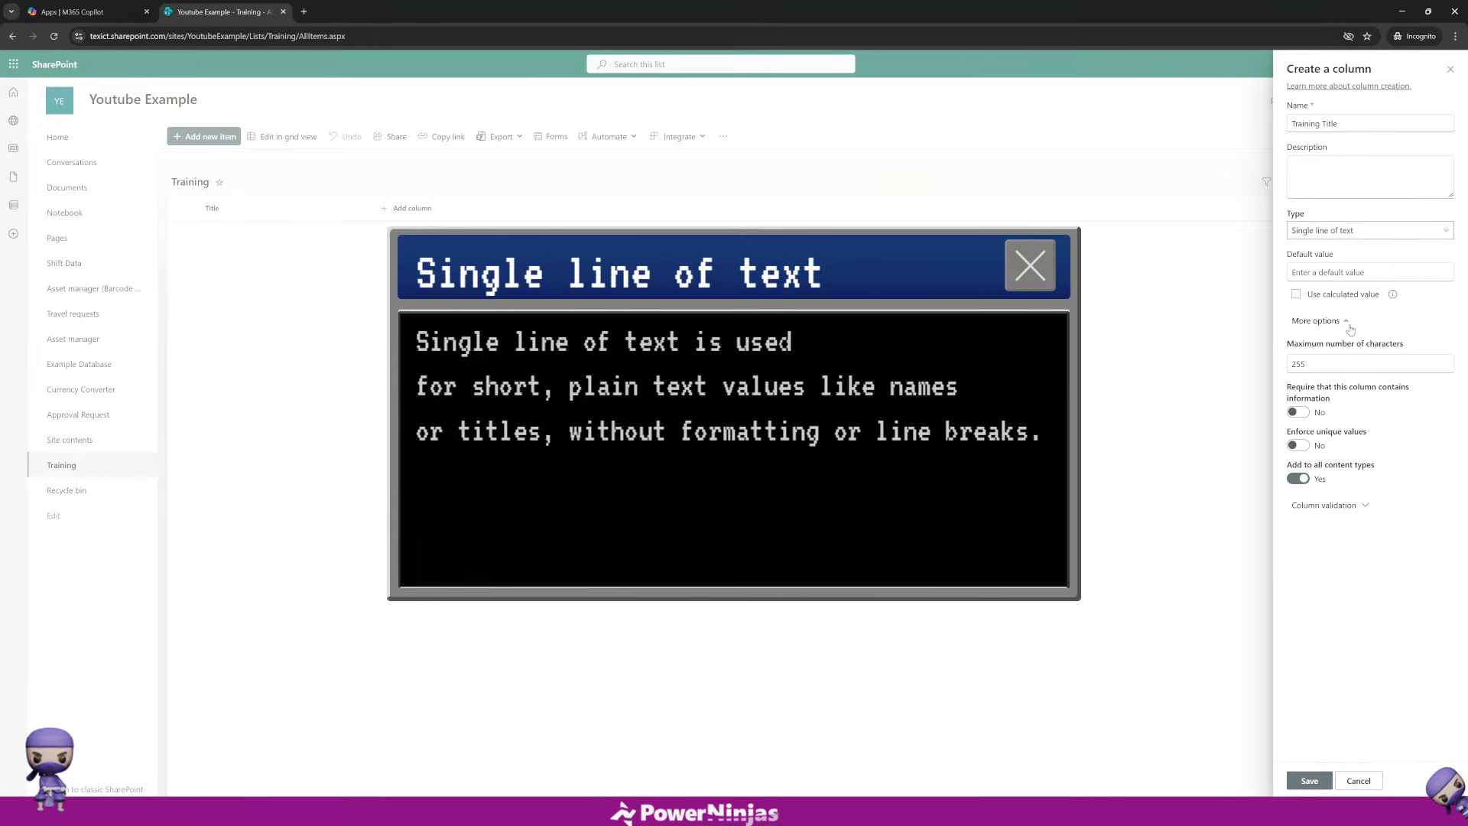
{"action": "left_click", "coordinate": [1351, 329]}
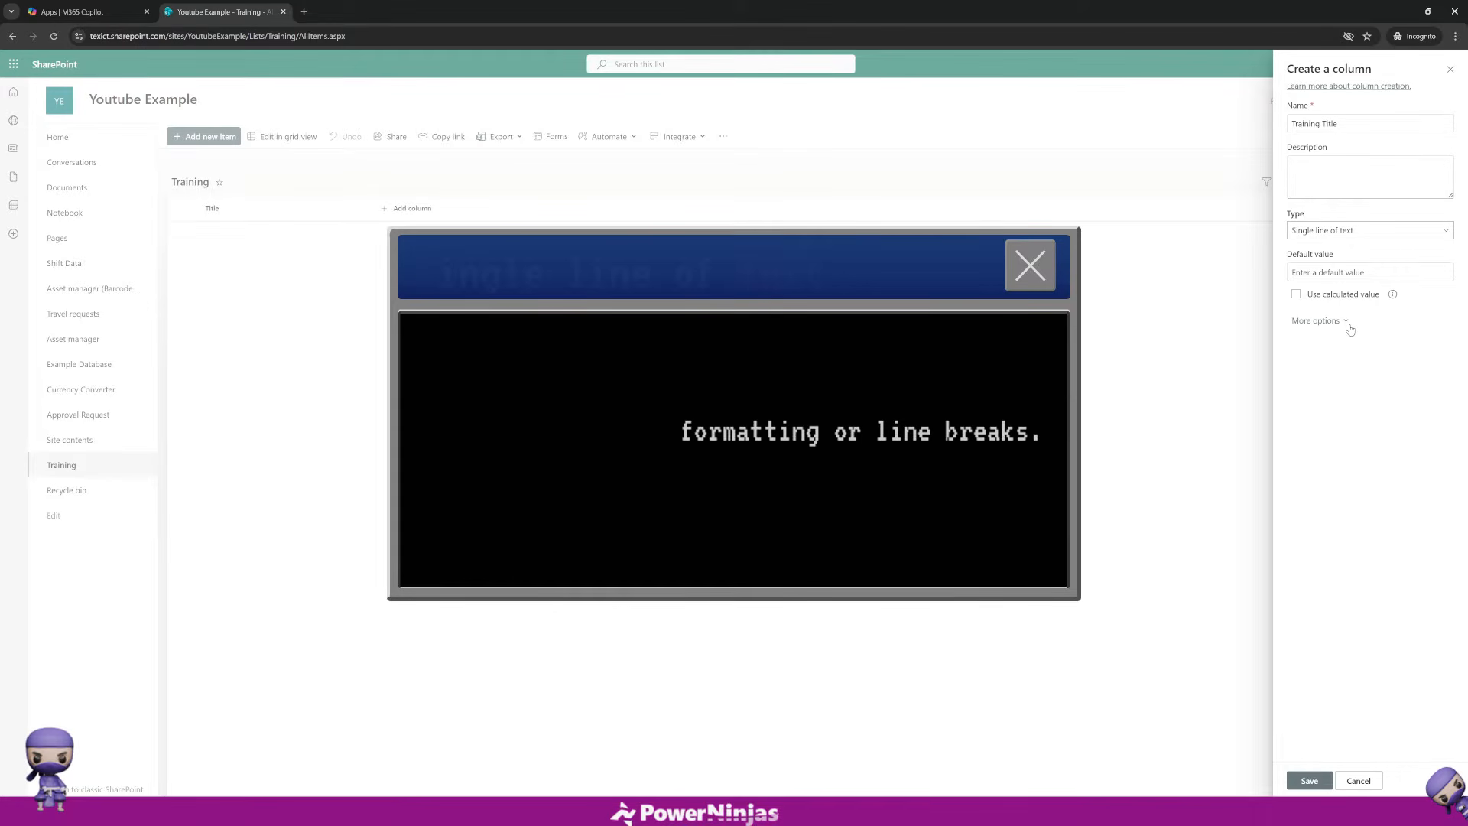
{"action": "left_click", "coordinate": [1351, 328]}
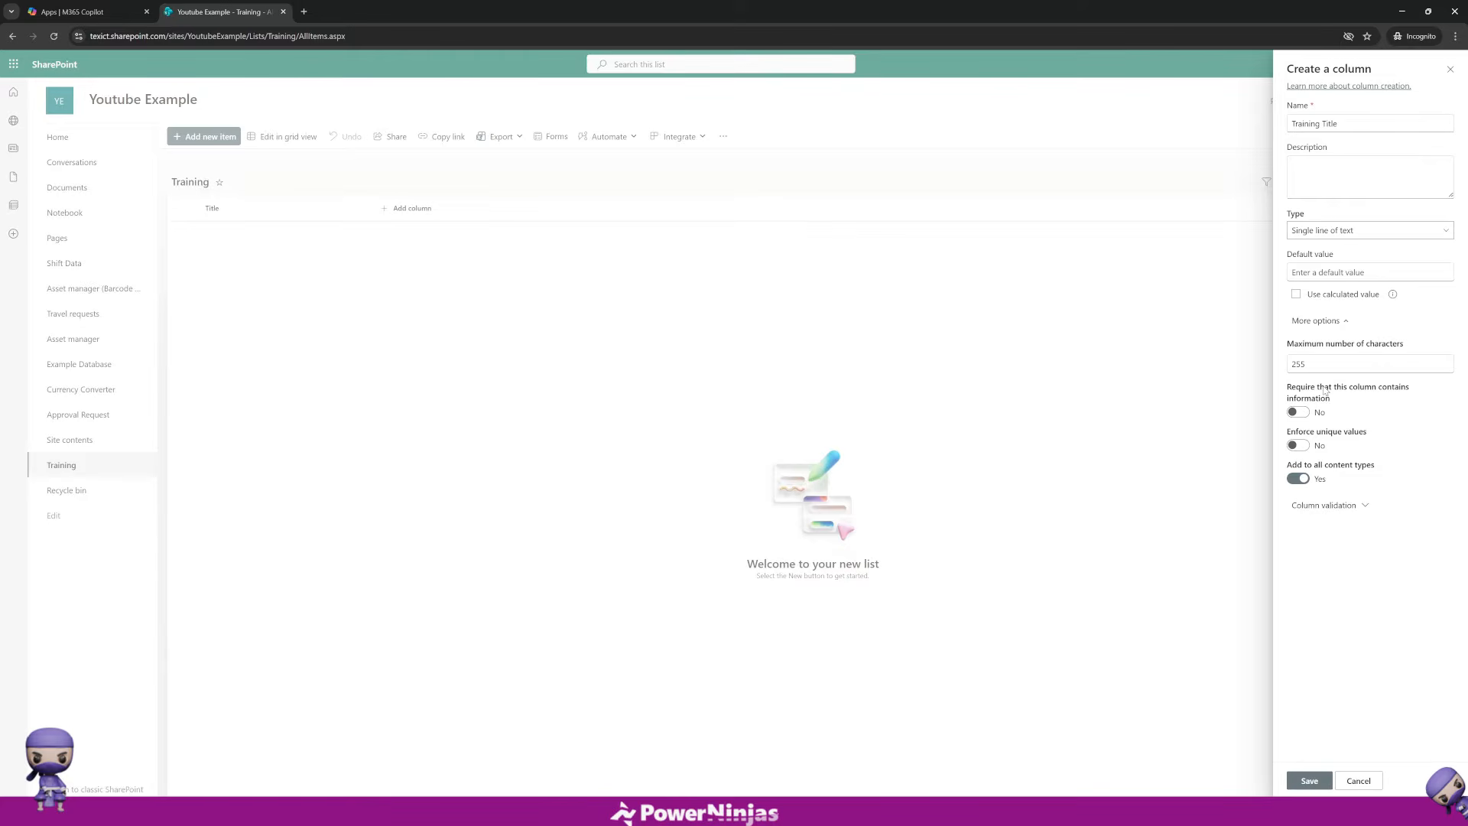
{"action": "left_click", "coordinate": [1340, 327]}
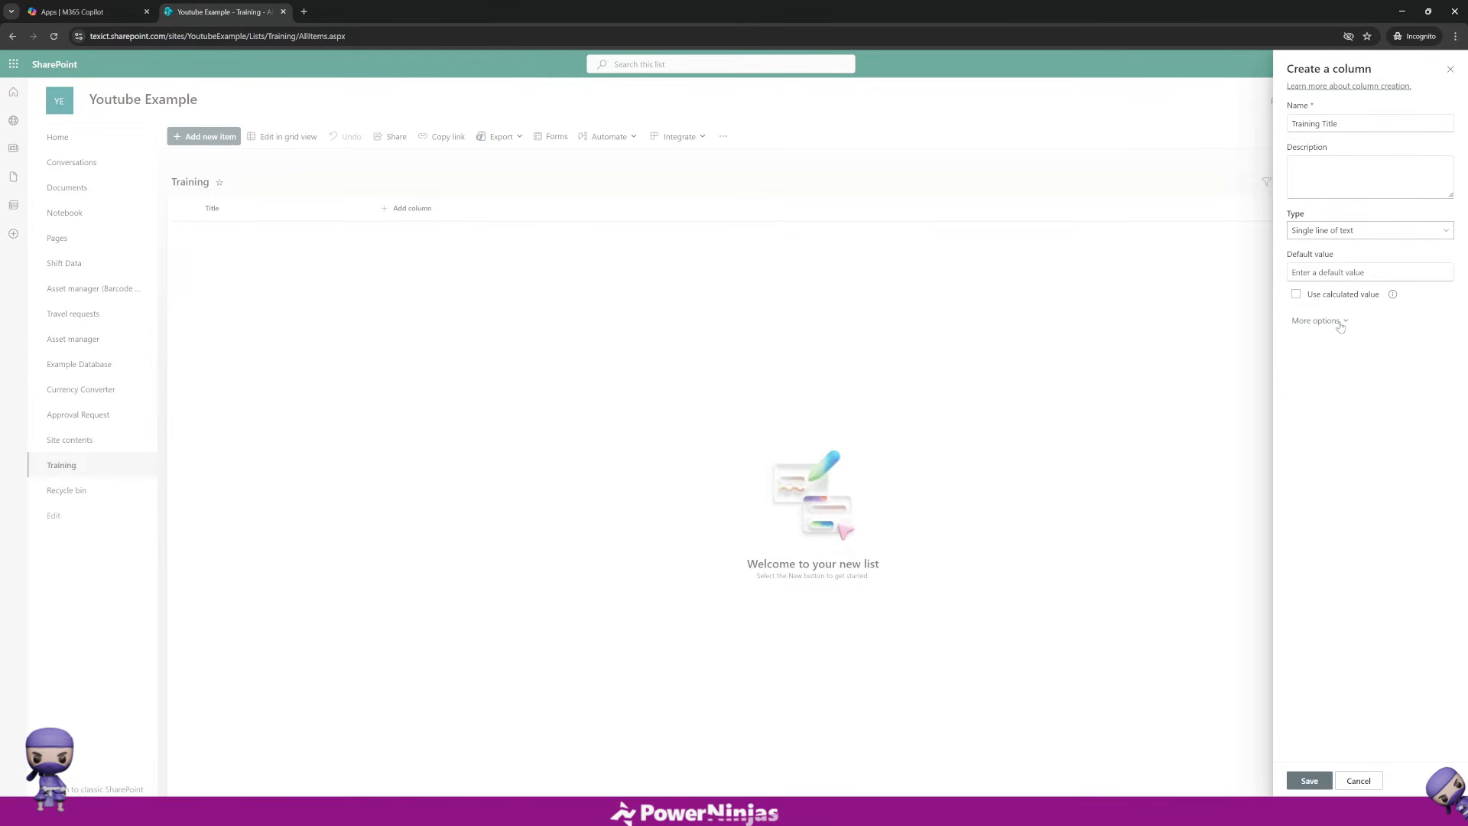
{"action": "left_click", "coordinate": [1309, 780]}
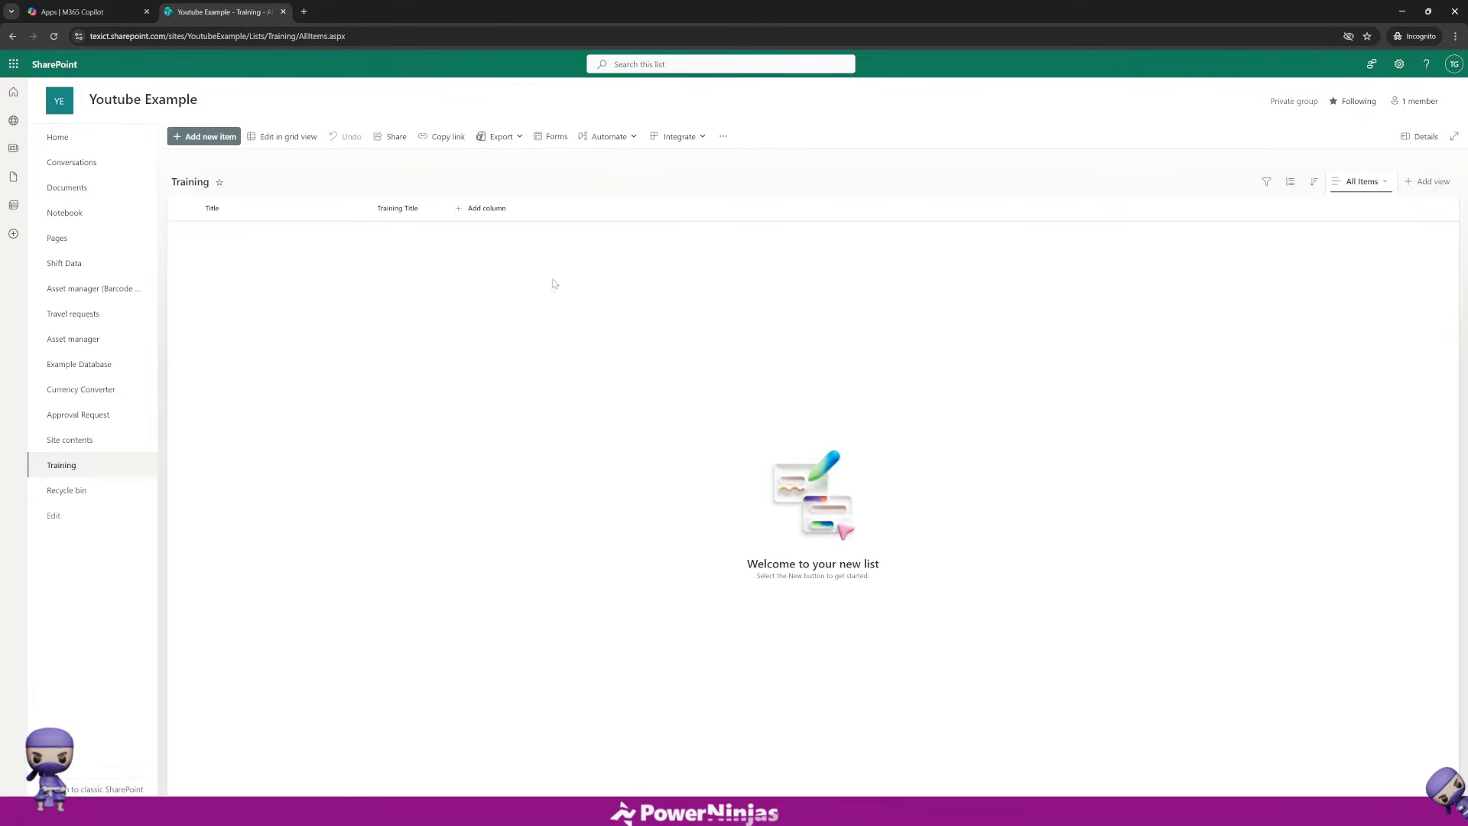
Step: Add a multiple lines of text column named Training Motivation to the list, with enhanced rich text left off
{"action": "left_click", "coordinate": [490, 213]}
{"action": "left_click", "coordinate": [697, 312]}
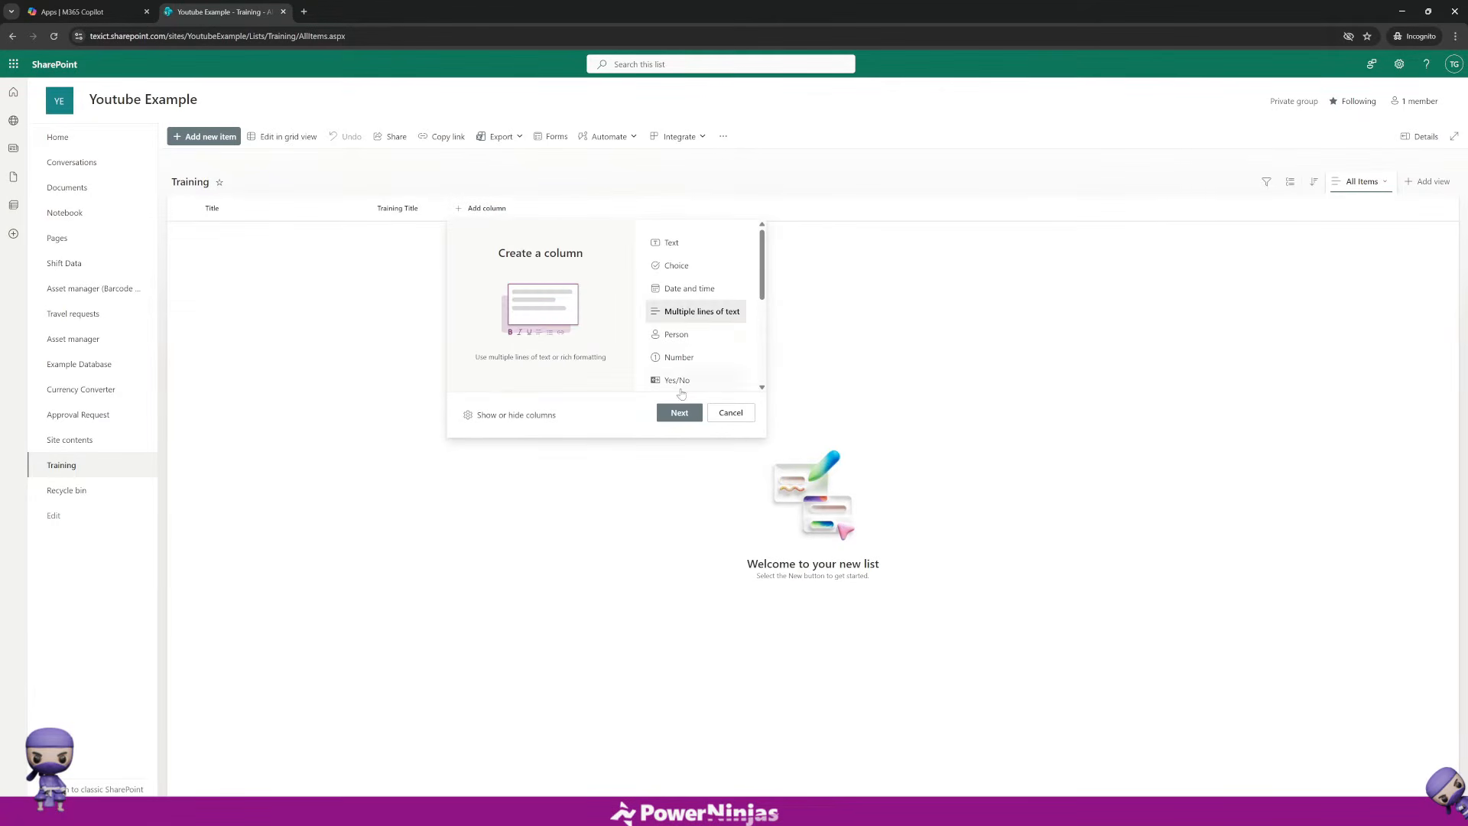
{"action": "left_click", "coordinate": [680, 412]}
{"action": "left_click", "coordinate": [1341, 122]}
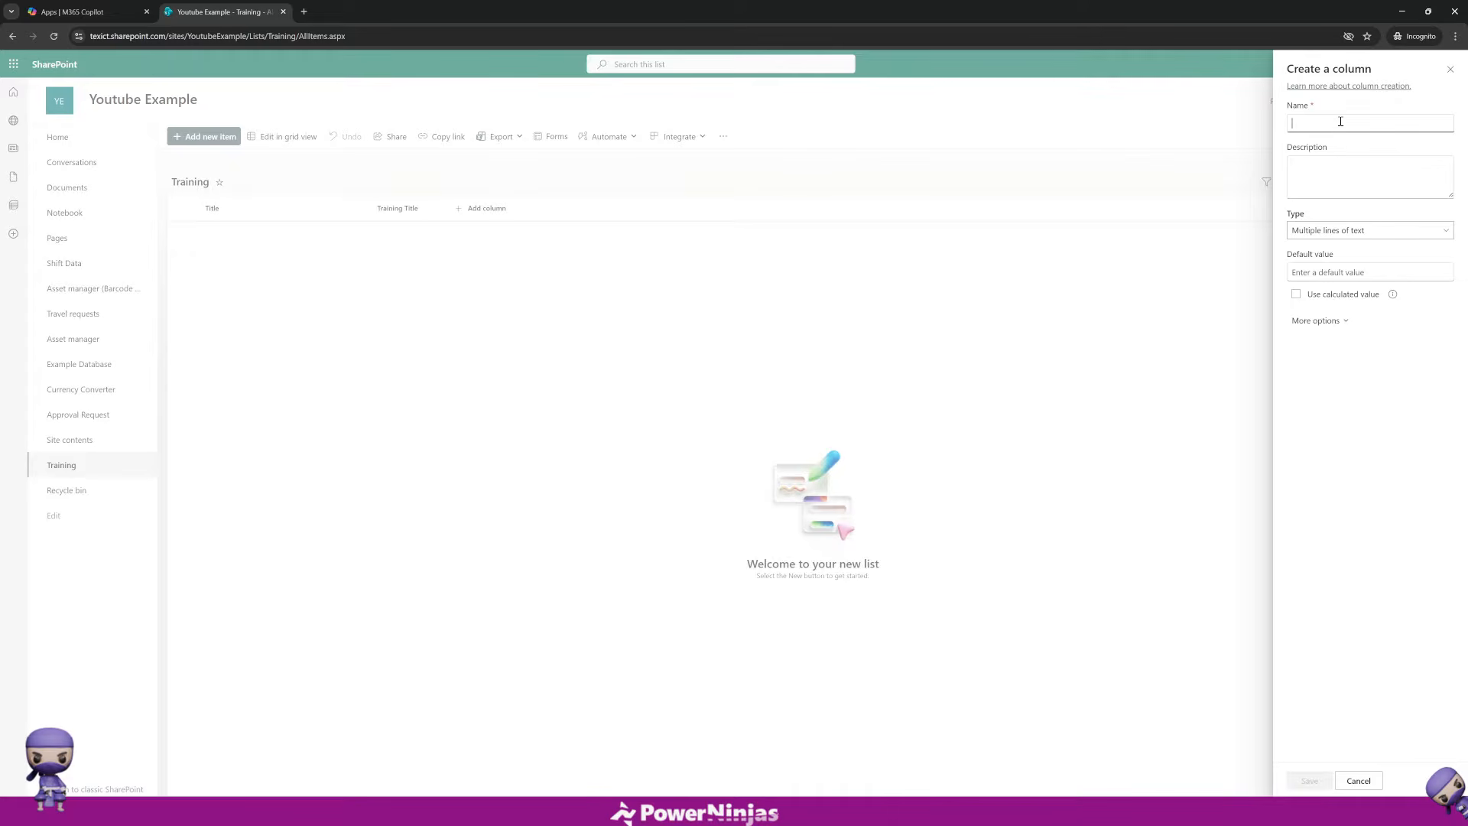
{"action": "type", "text": "Training Motivation"}
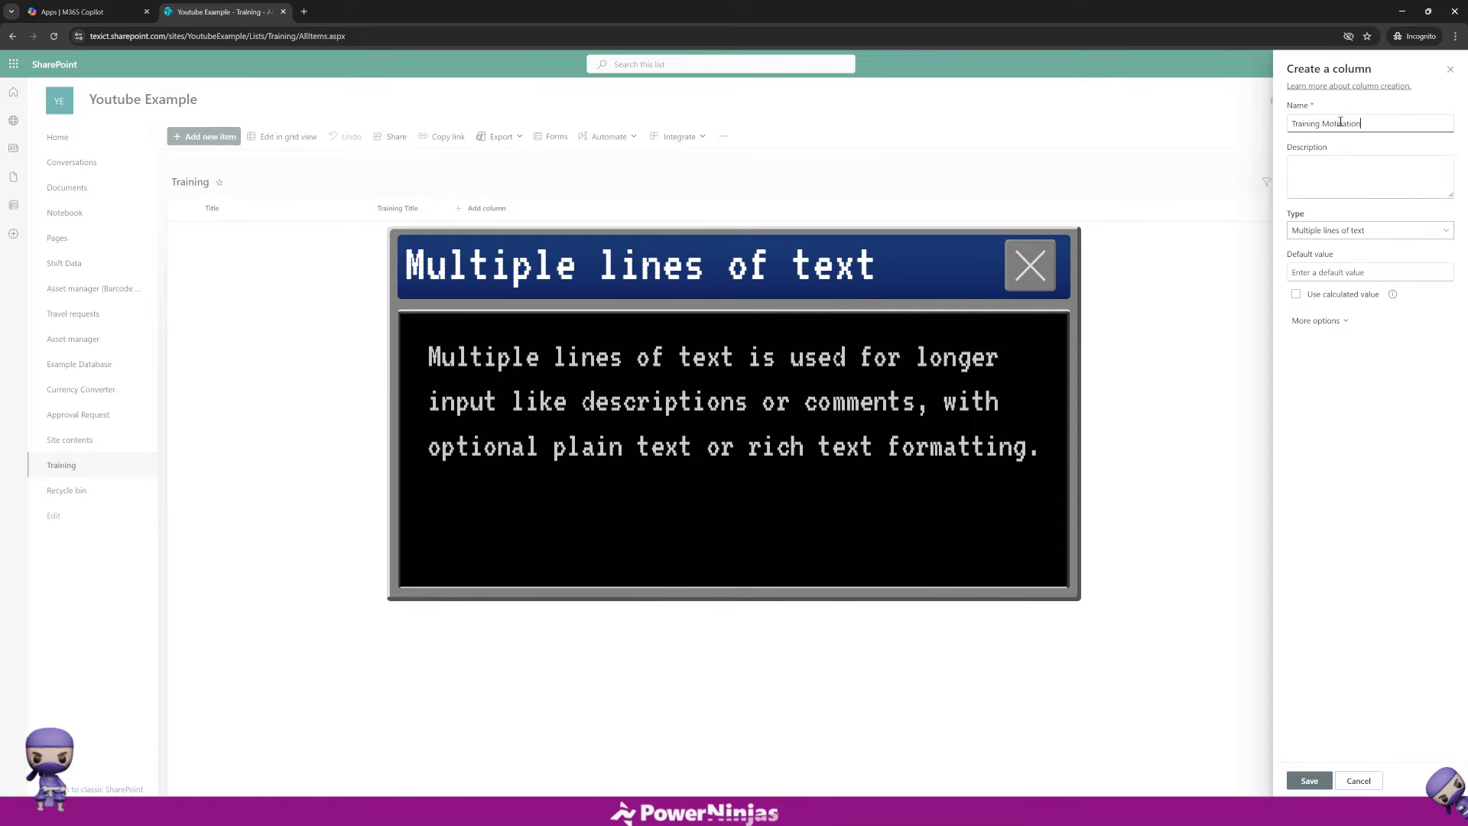
{"action": "left_click", "coordinate": [1331, 322]}
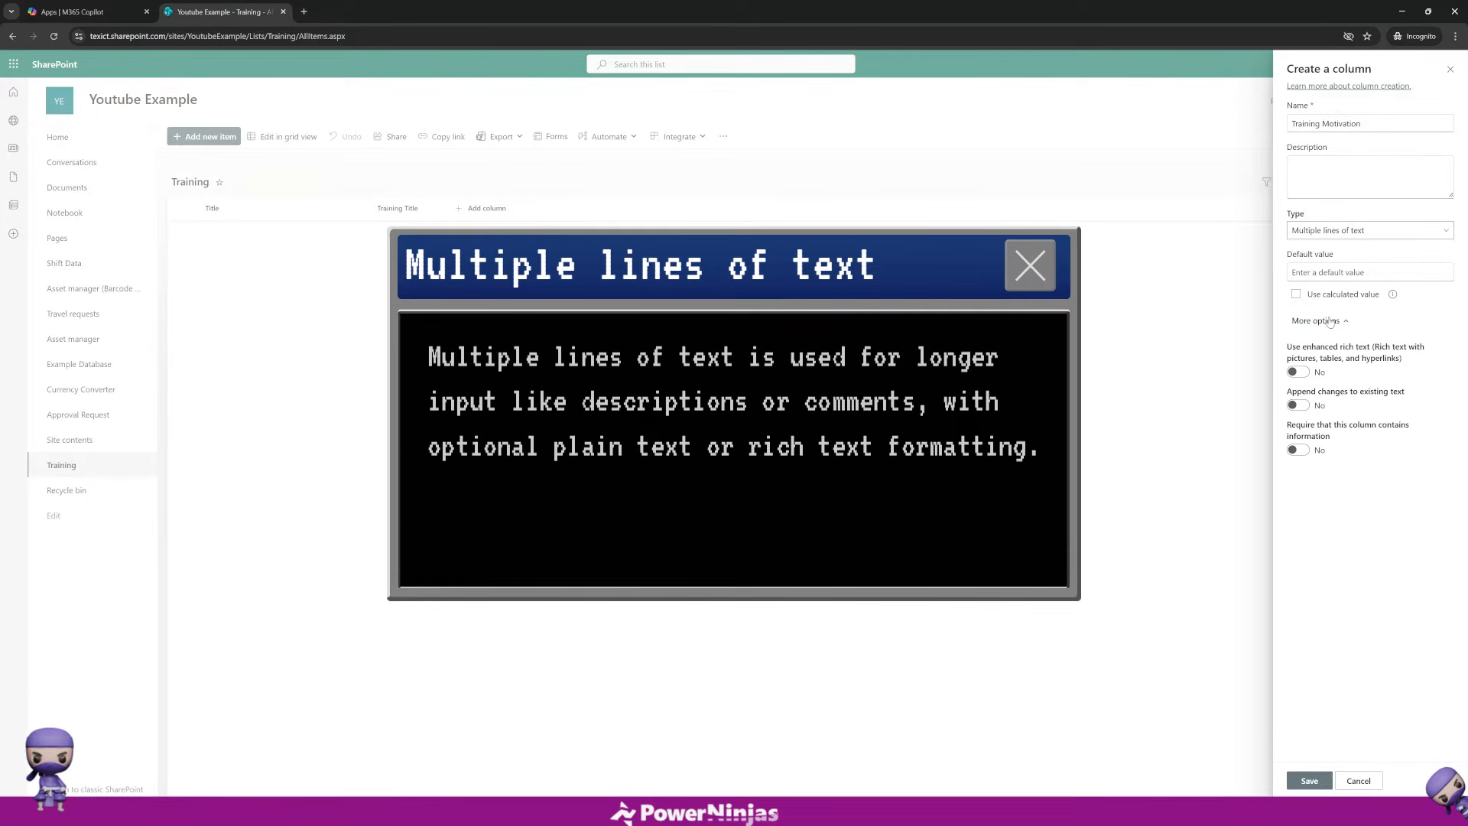
{"action": "left_click", "coordinate": [1302, 373]}
{"action": "left_click", "coordinate": [1304, 373]}
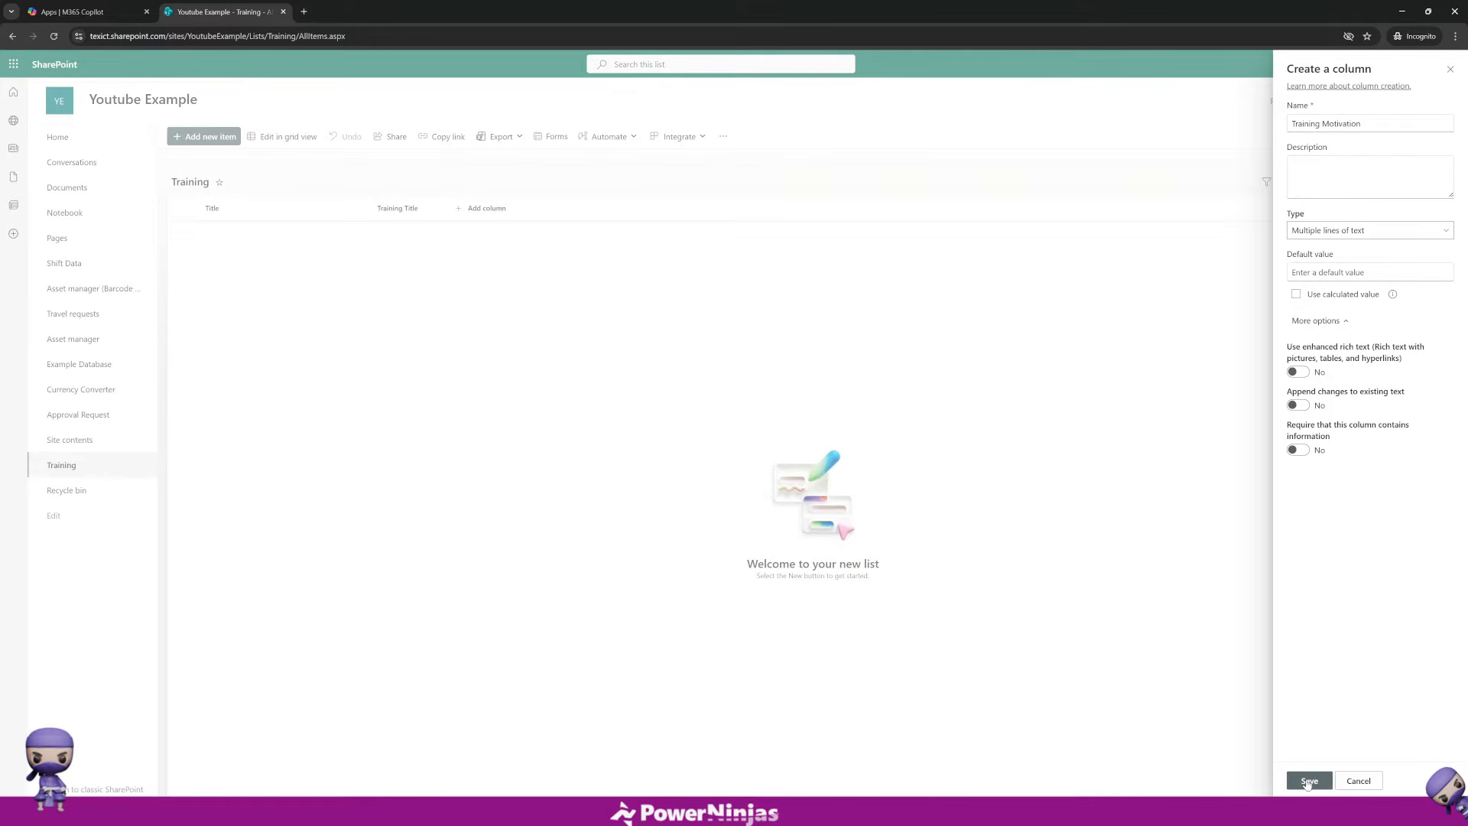
{"action": "left_click", "coordinate": [1308, 781]}
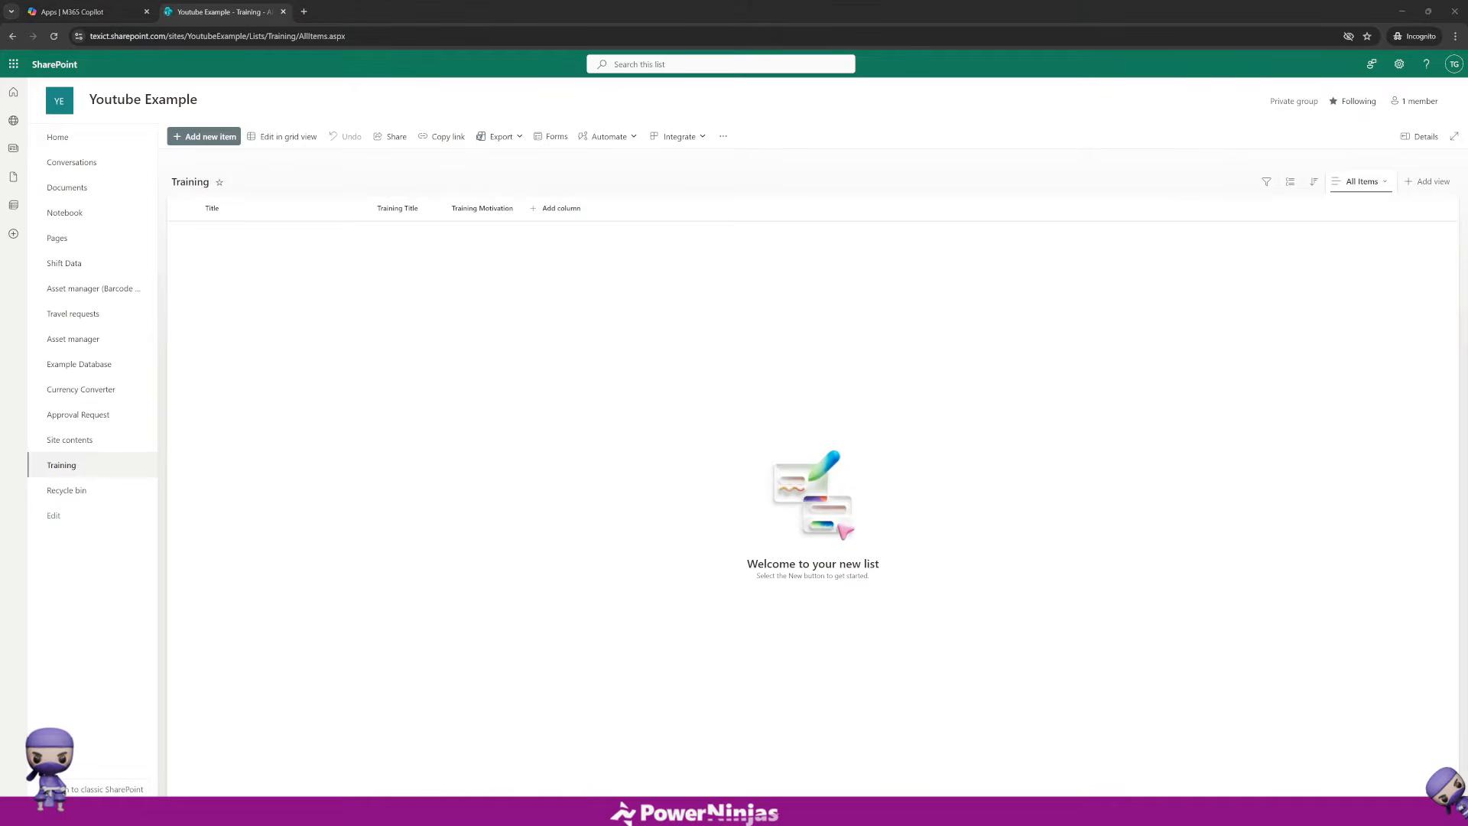
Step: Add a number column named Estimated Cost to the list, using the $ number symbol
{"action": "left_click", "coordinate": [539, 212]}
{"action": "left_click", "coordinate": [753, 357]}
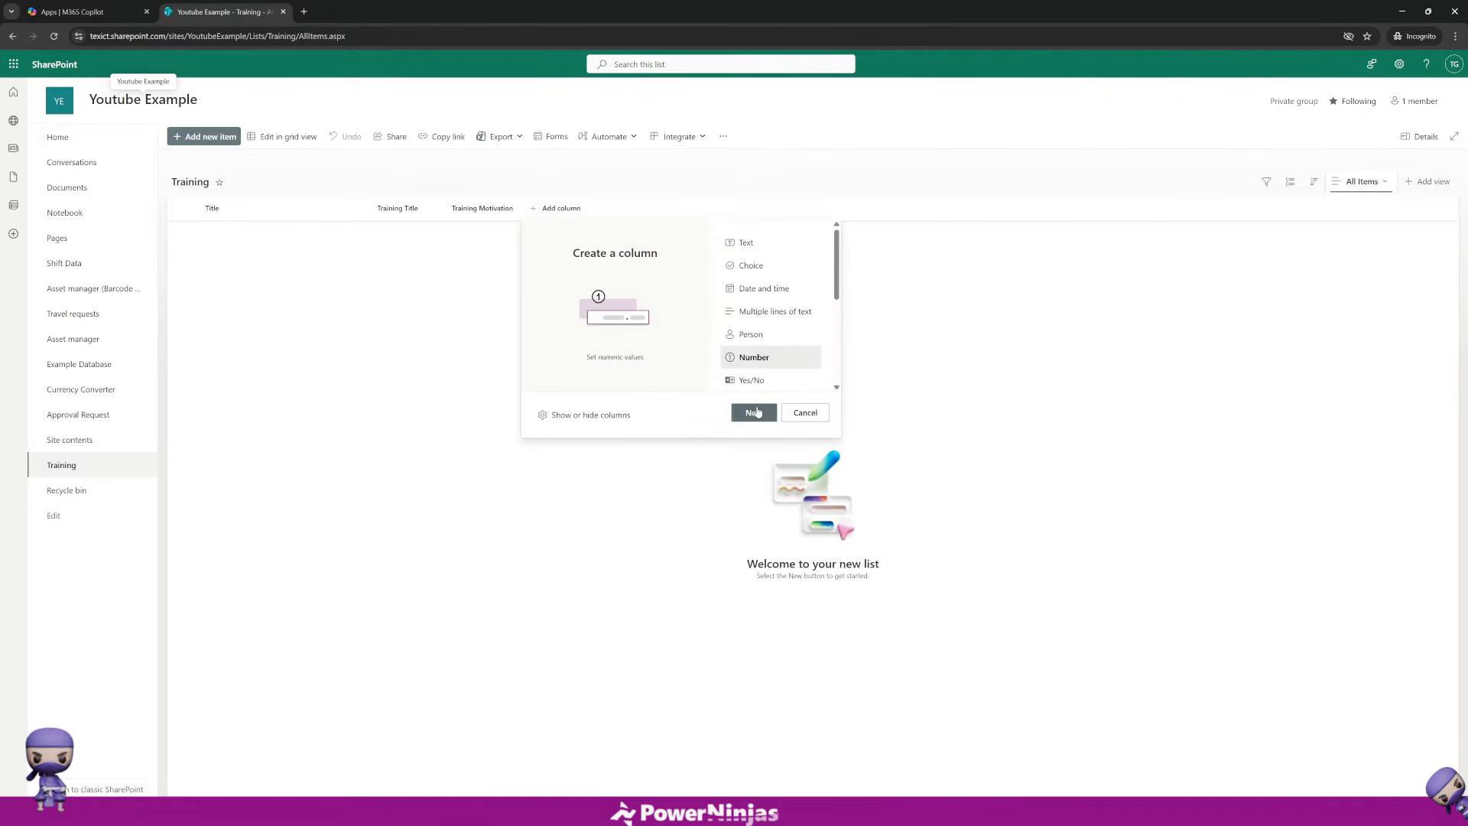
{"action": "left_click", "coordinate": [753, 413]}
{"action": "left_click", "coordinate": [1347, 122]}
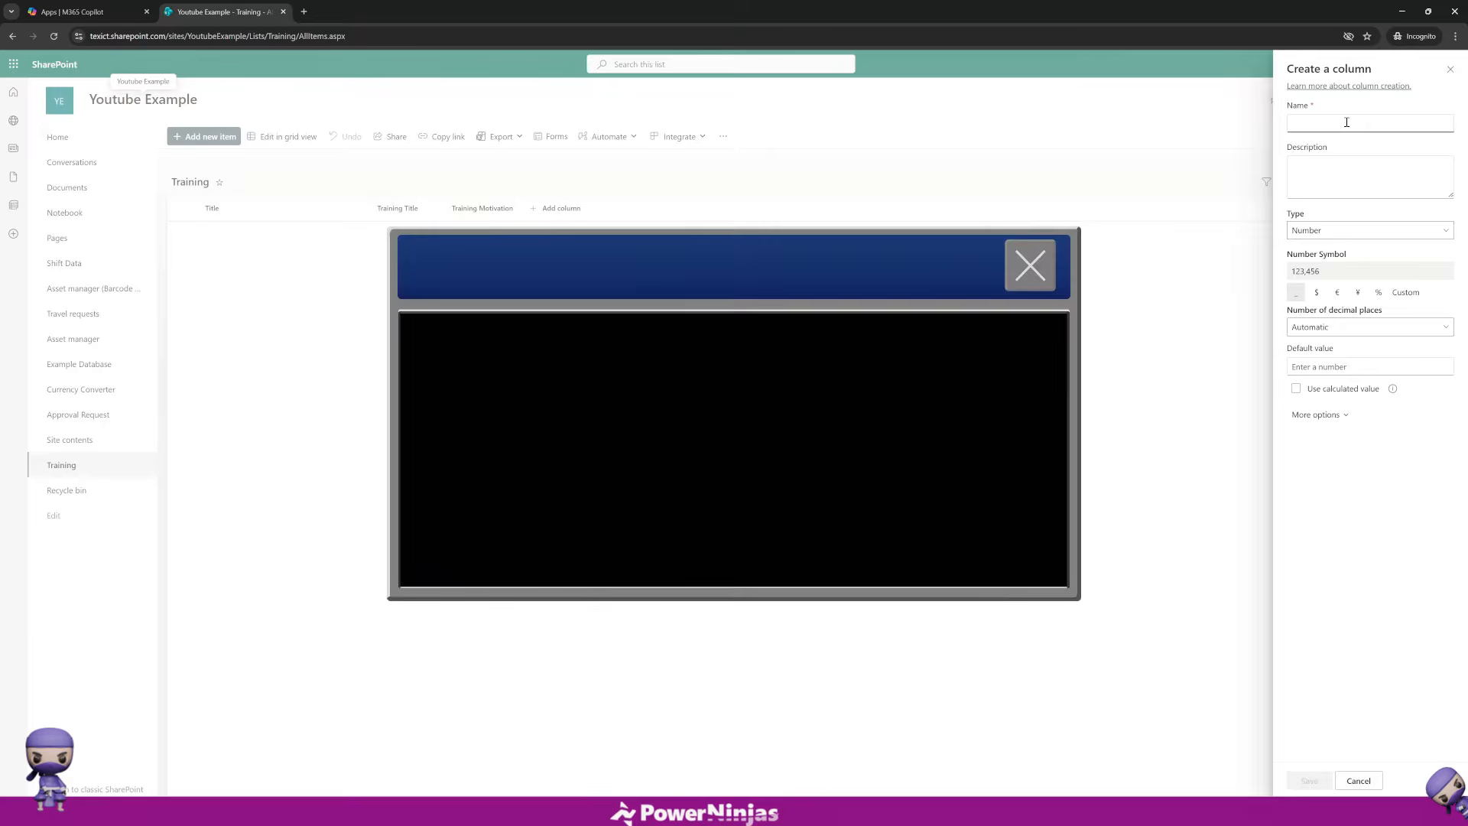
{"action": "type", "text": "Estimated Cost"}
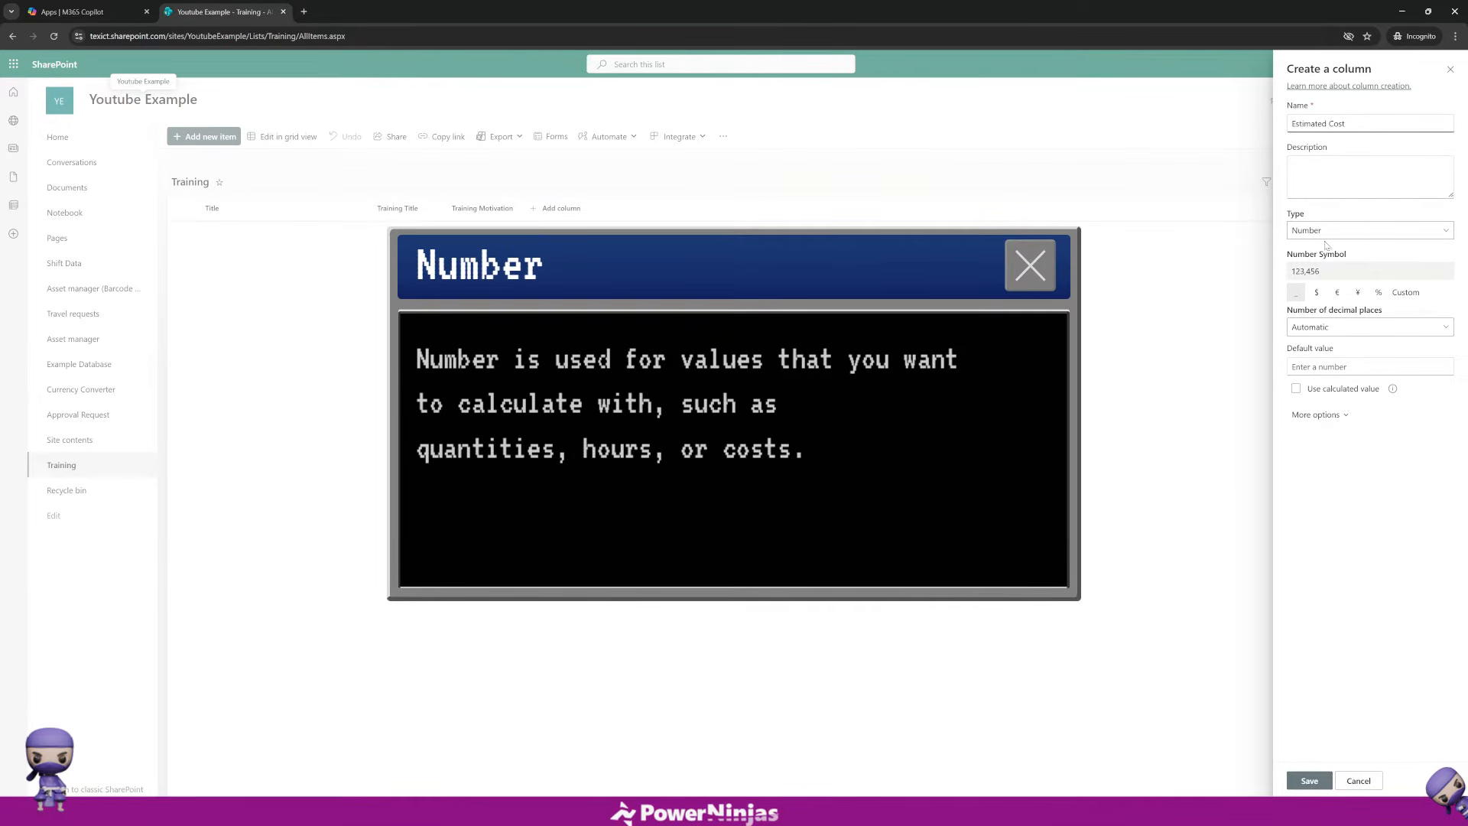
{"action": "left_click", "coordinate": [1317, 293]}
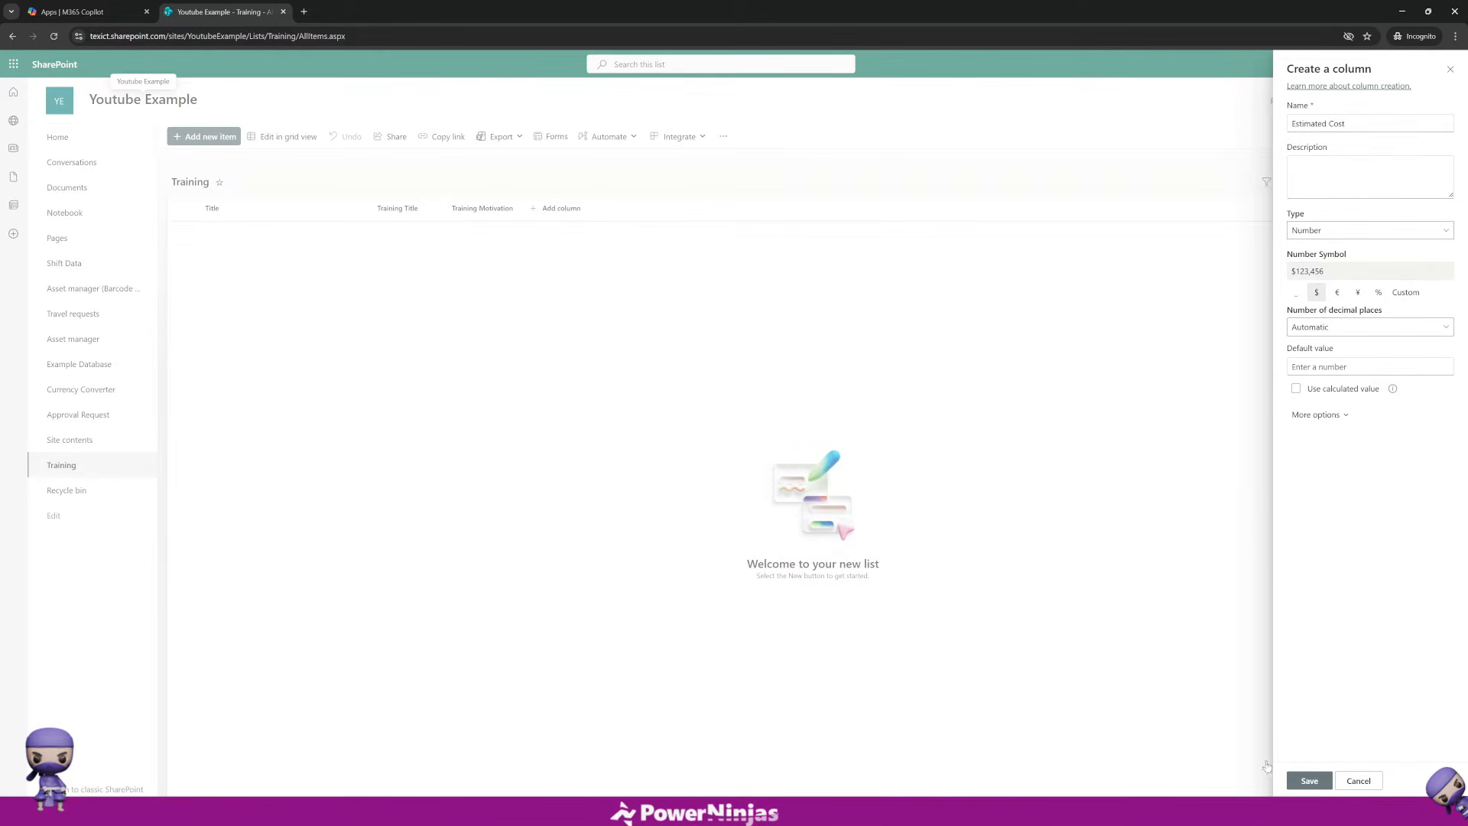
{"action": "left_click", "coordinate": [1308, 779]}
Step: Start a new choice column named Status in the Training list
{"action": "left_click", "coordinate": [631, 208]}
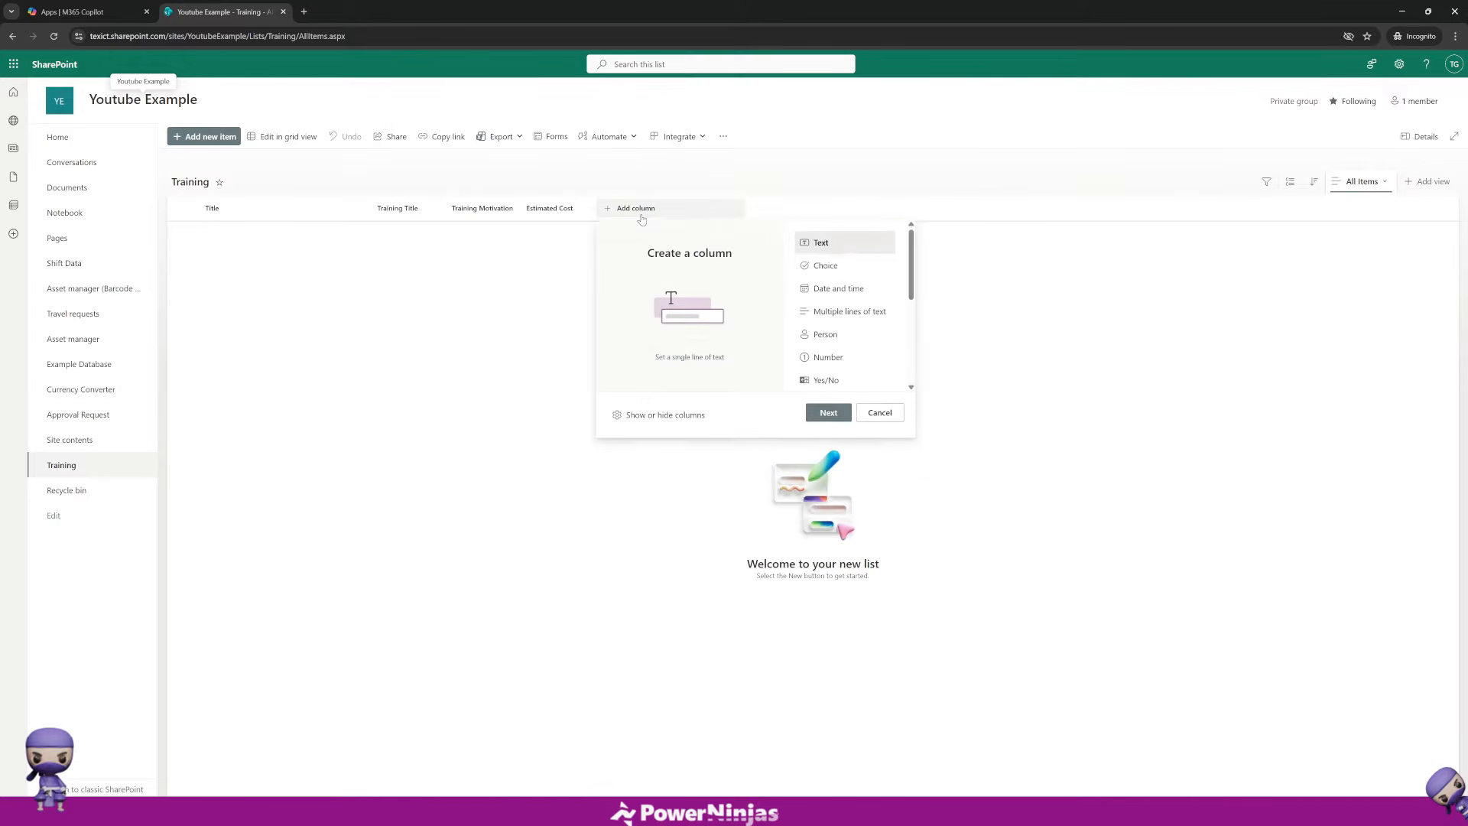
{"action": "left_click", "coordinate": [825, 265]}
{"action": "left_click", "coordinate": [828, 413]}
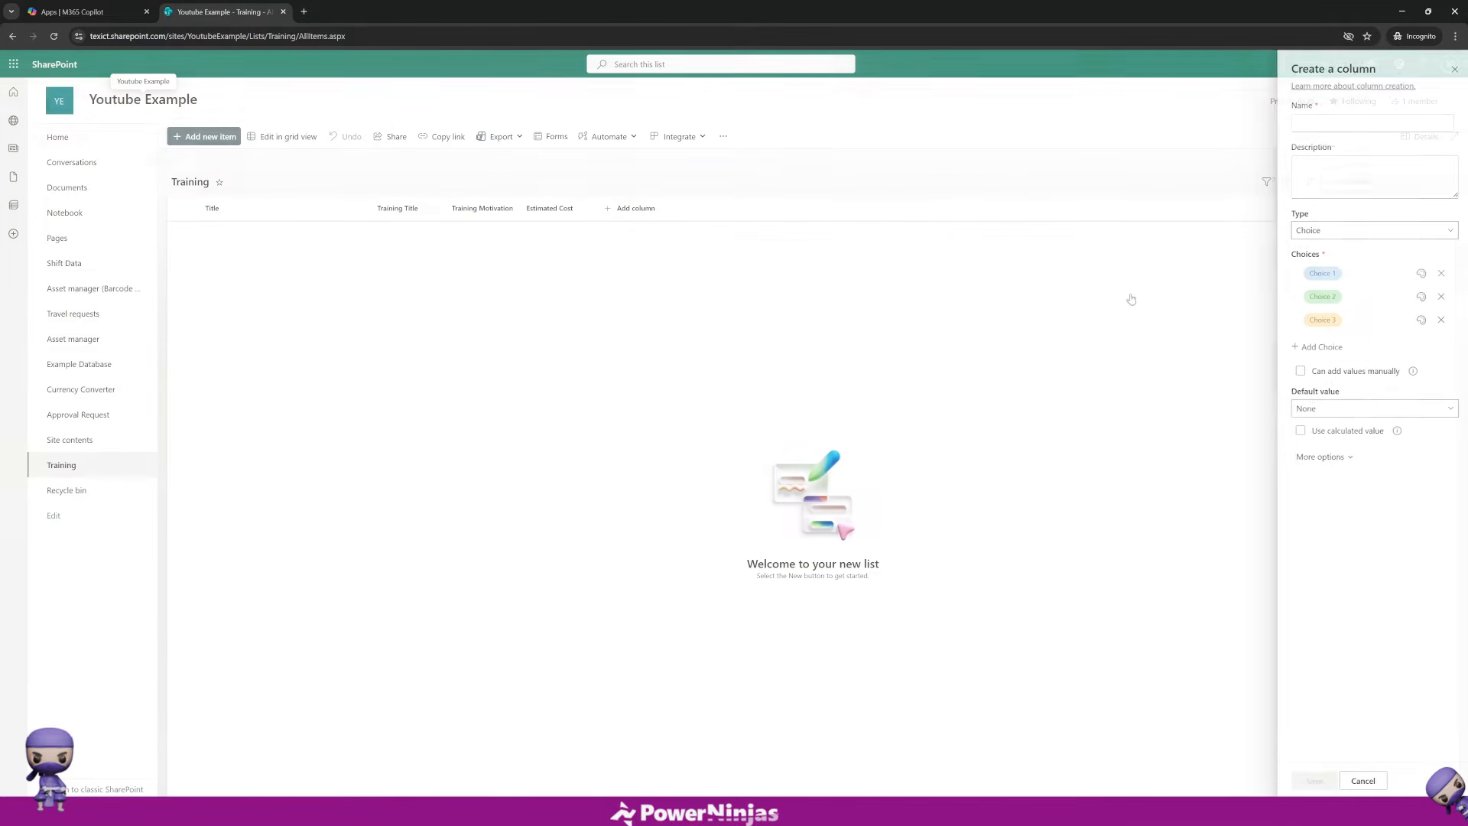
{"action": "left_click", "coordinate": [1332, 123]}
{"action": "type", "text": "Status"}
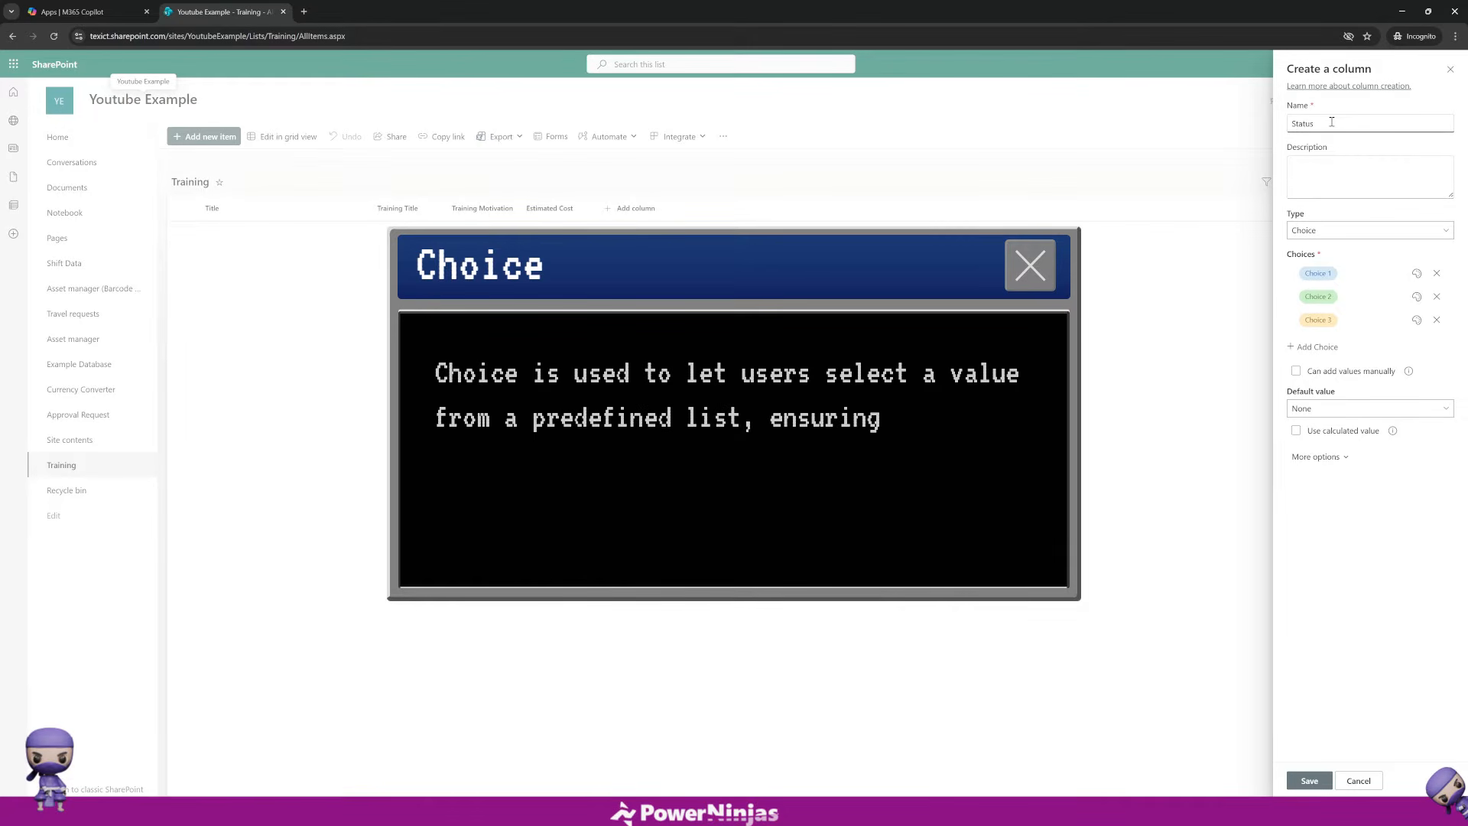
Step: Rename the Status column's three choices to New, In progres and Rejected, and save the column
{"action": "left_click", "coordinate": [1325, 275]}
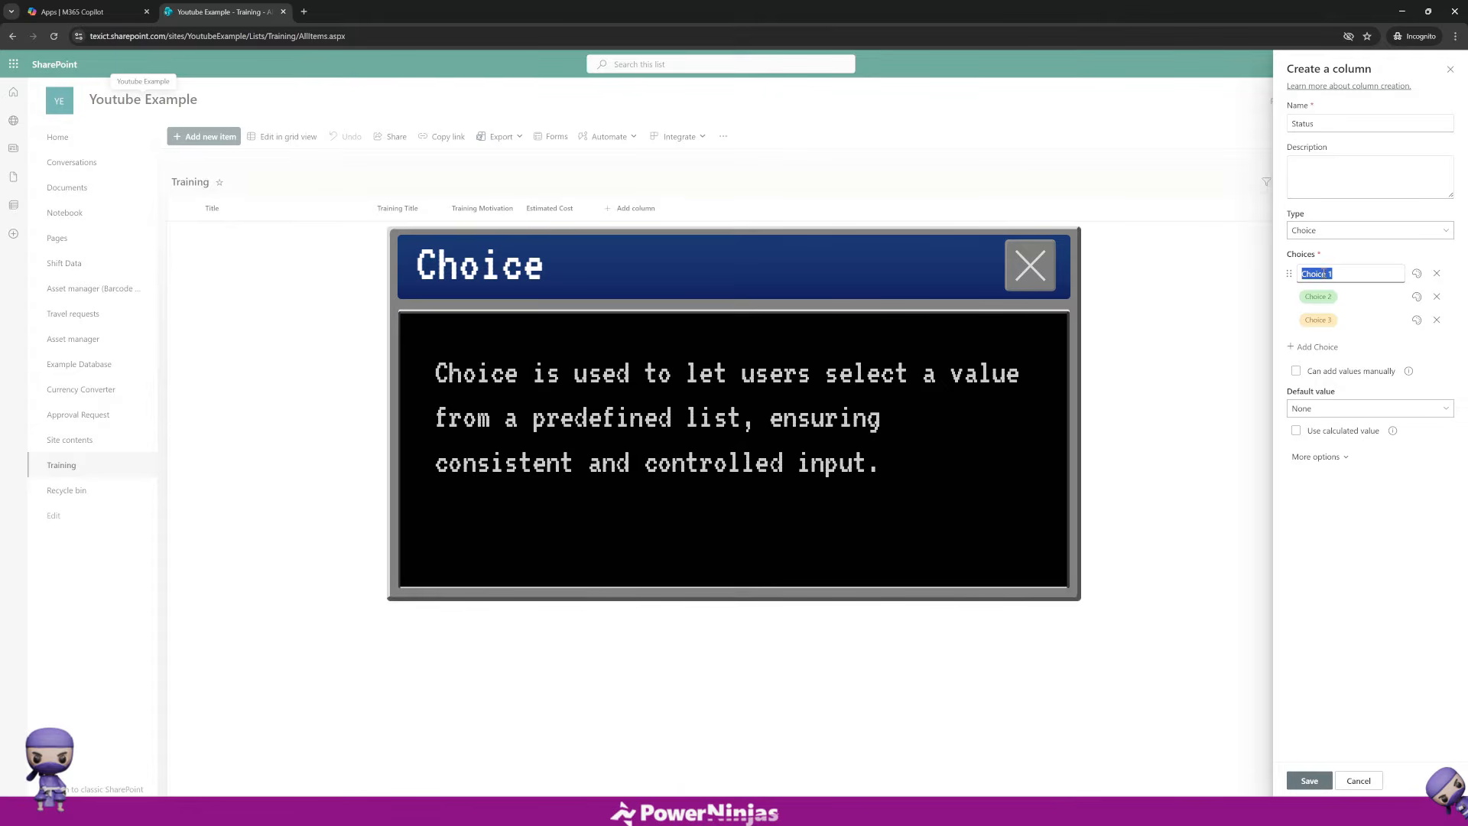
{"action": "type", "text": "New"}
{"action": "left_click", "coordinate": [1335, 297]}
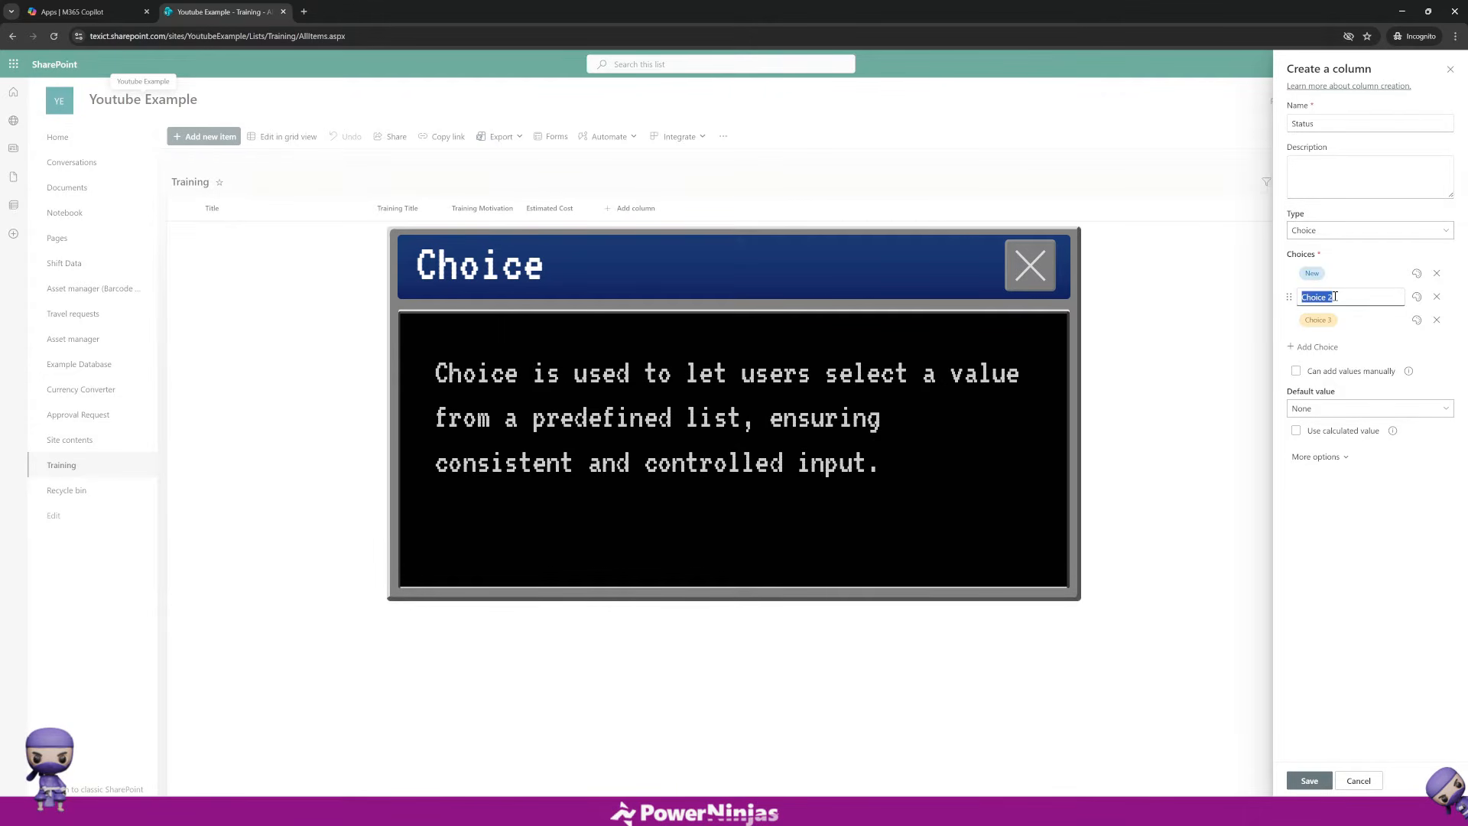
{"action": "type", "text": "In progre"}
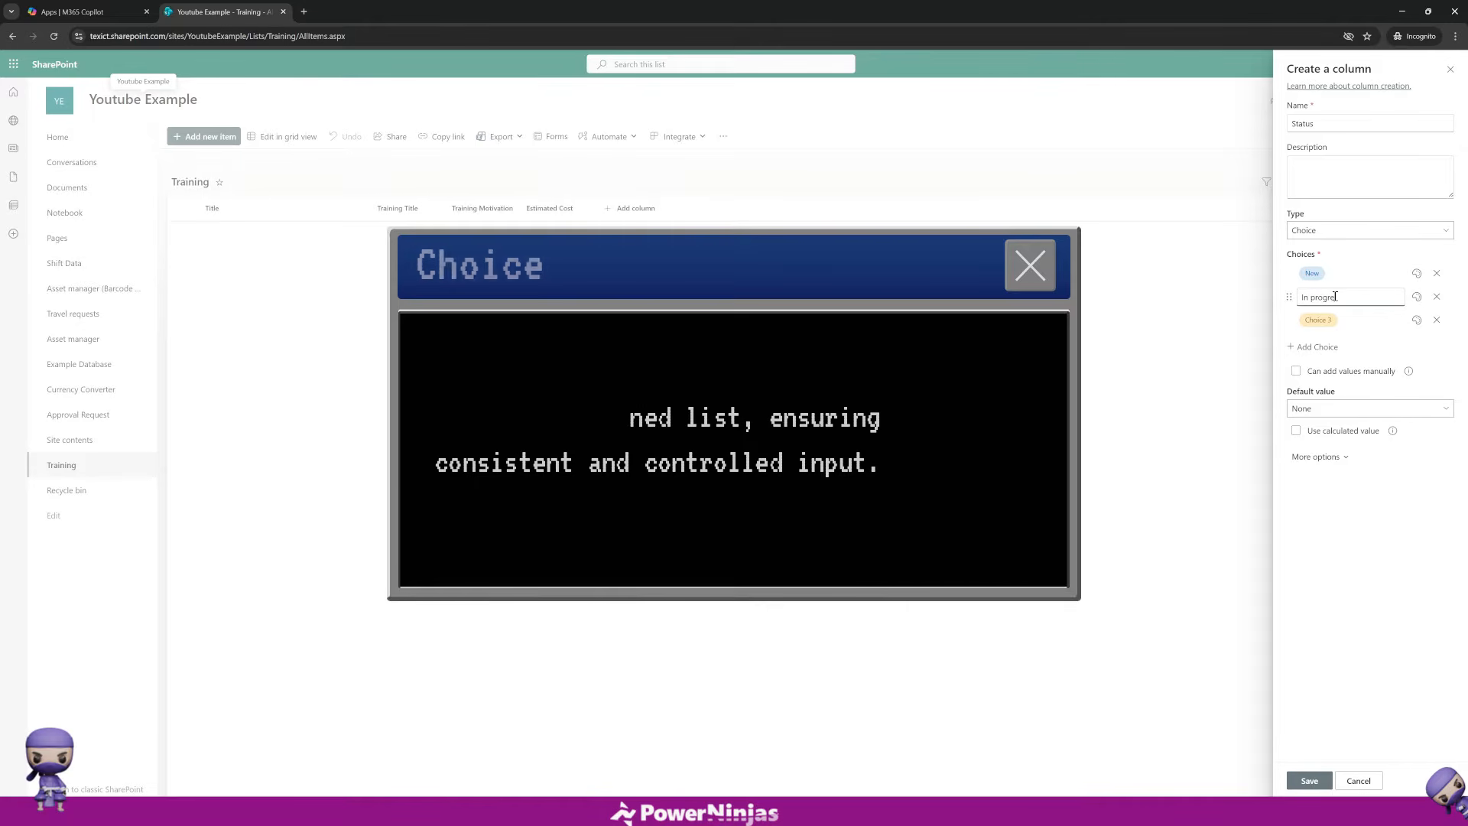
{"action": "type", "text": "s"}
{"action": "left_click", "coordinate": [1329, 321]}
{"action": "type", "text": "Re"}
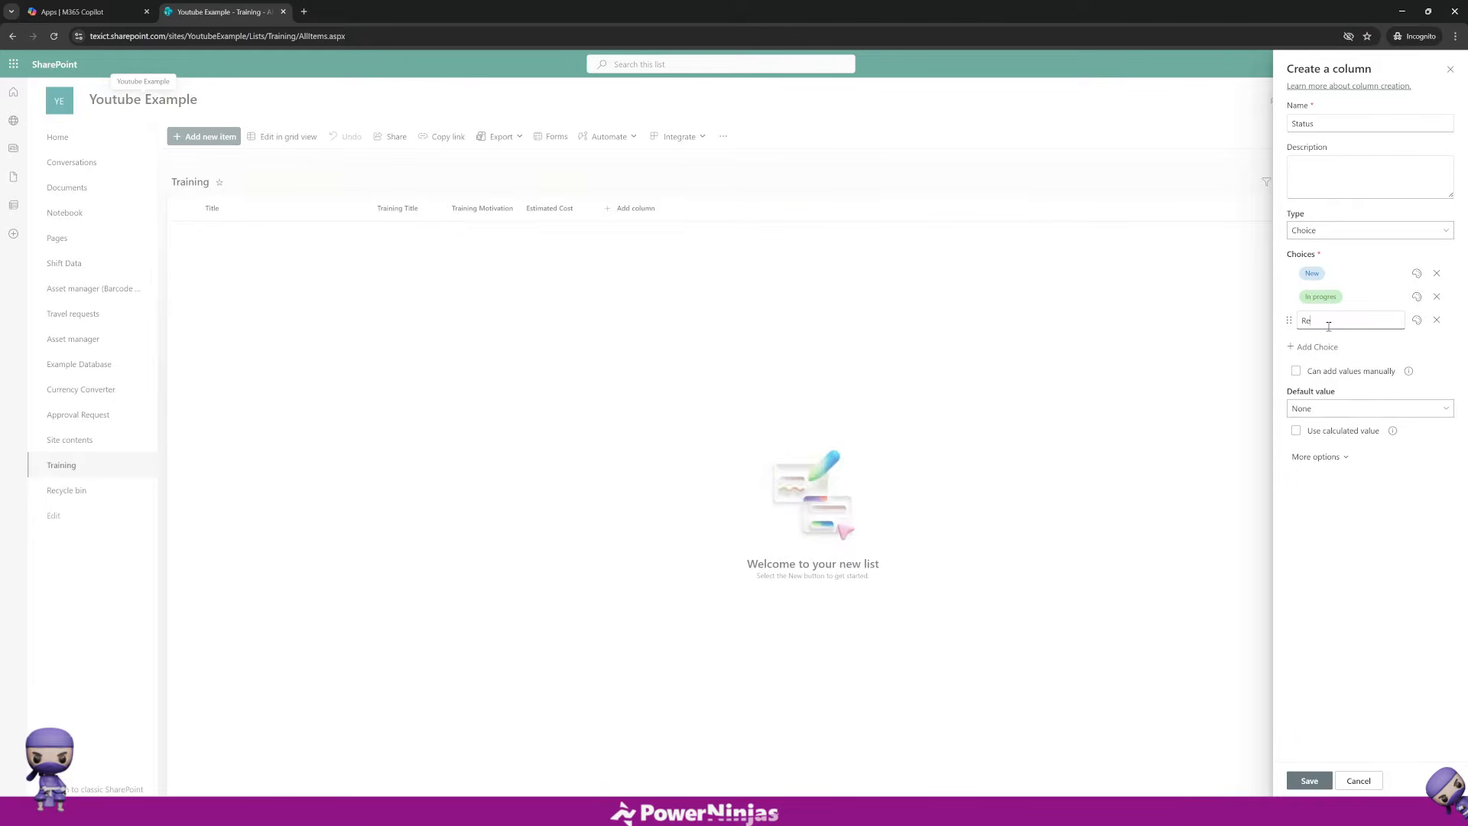
{"action": "type", "text": "jected"}
{"action": "left_click", "coordinate": [1310, 780]}
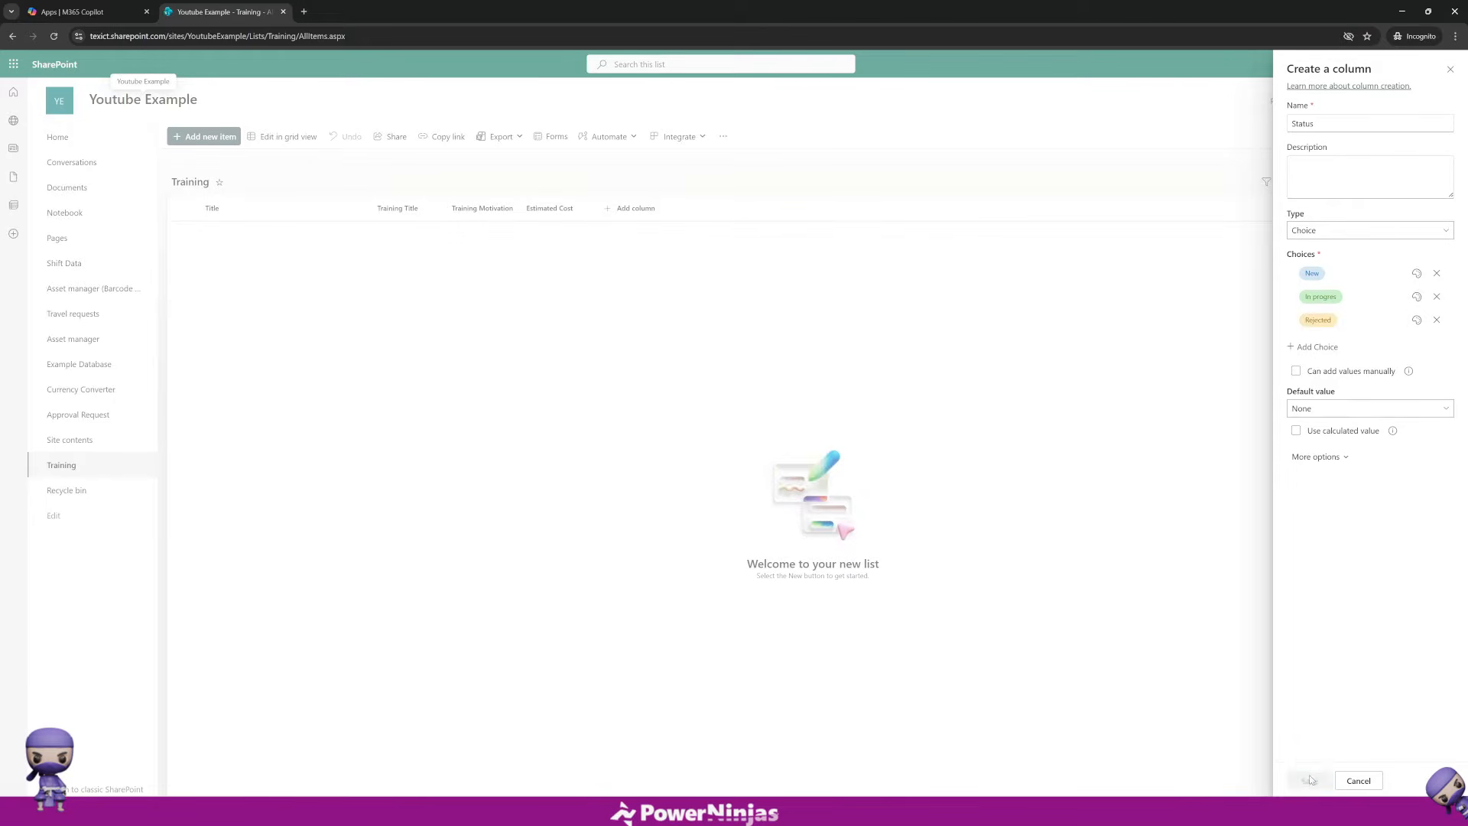
Step: Add a date and time column named Preferred Training Date to the list, with Include Time turned on
{"action": "left_click", "coordinate": [695, 215]}
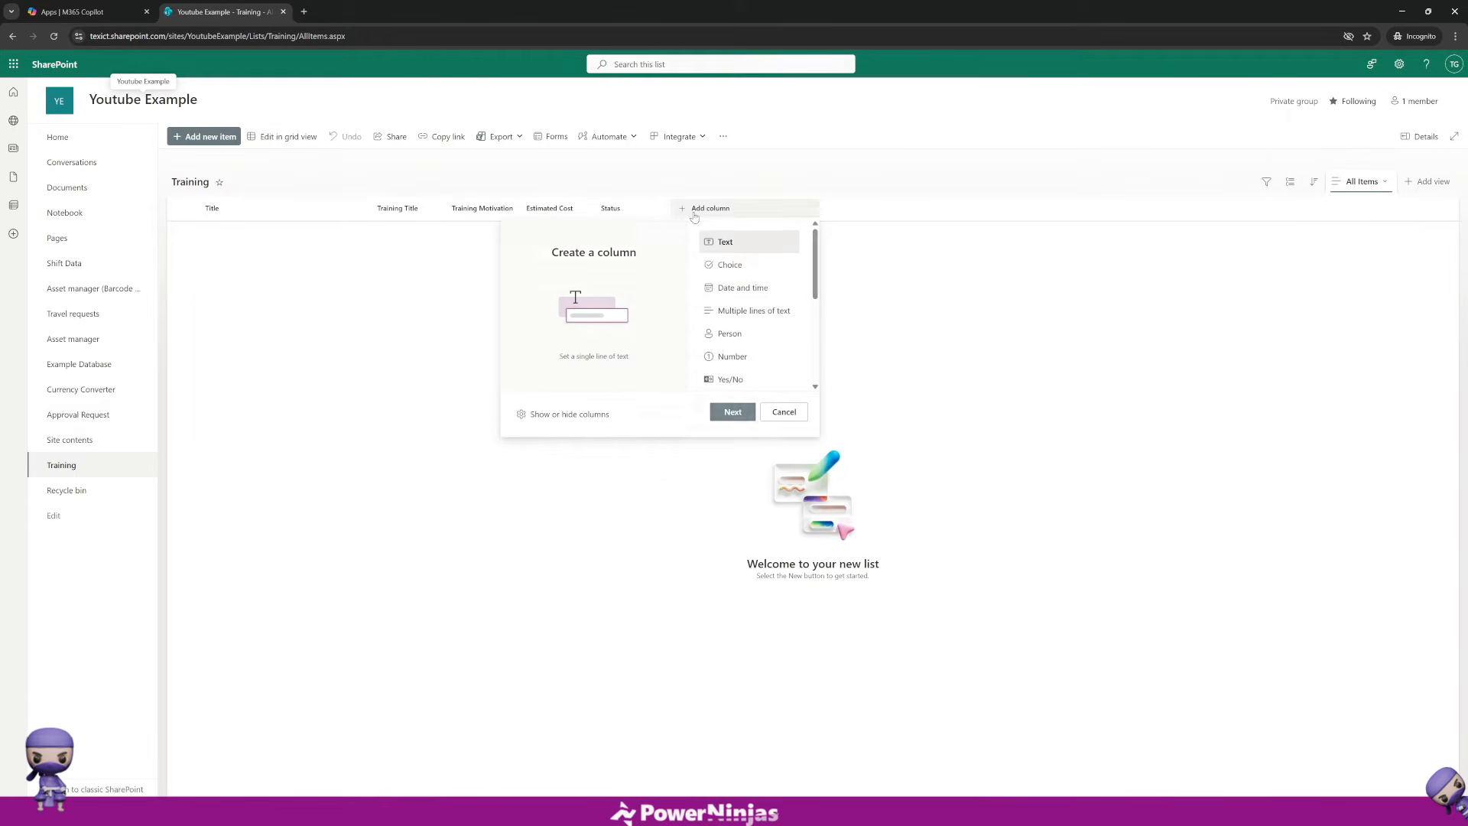
{"action": "left_click", "coordinate": [738, 287]}
{"action": "left_click", "coordinate": [733, 411]}
{"action": "left_click", "coordinate": [1320, 124]}
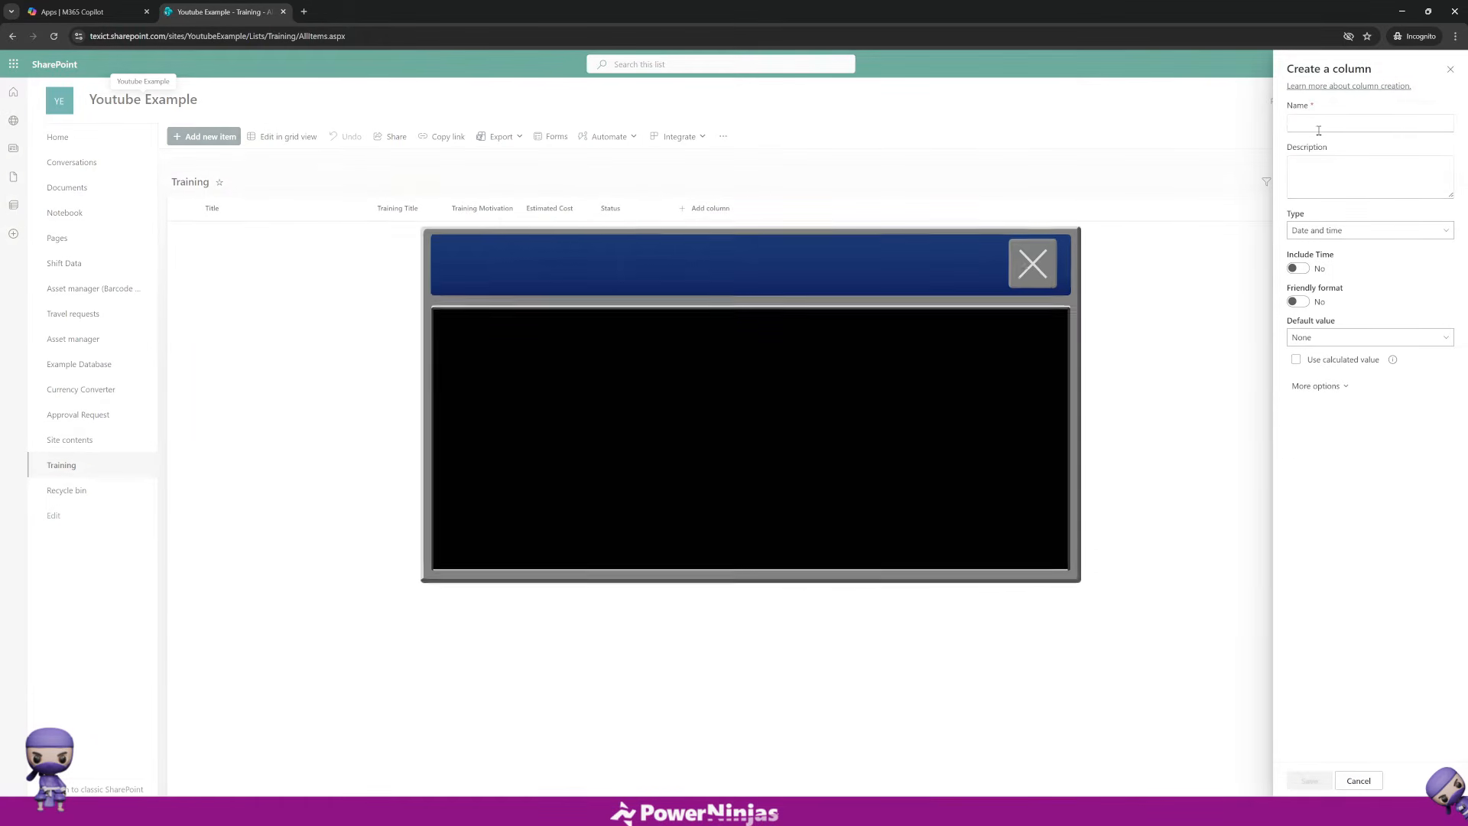
{"action": "type", "text": "Preferred Training Date"}
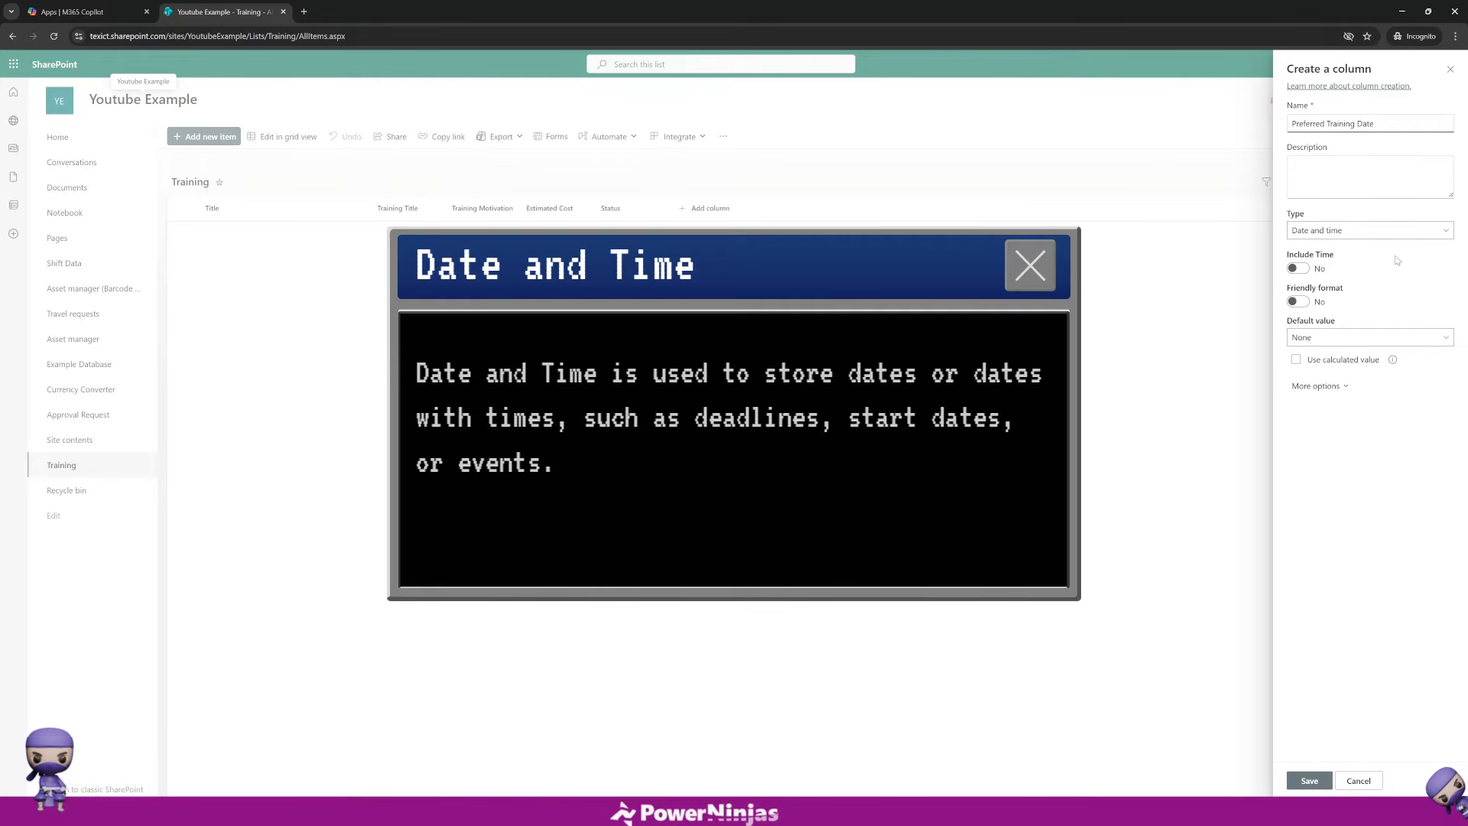
{"action": "left_click", "coordinate": [1298, 268]}
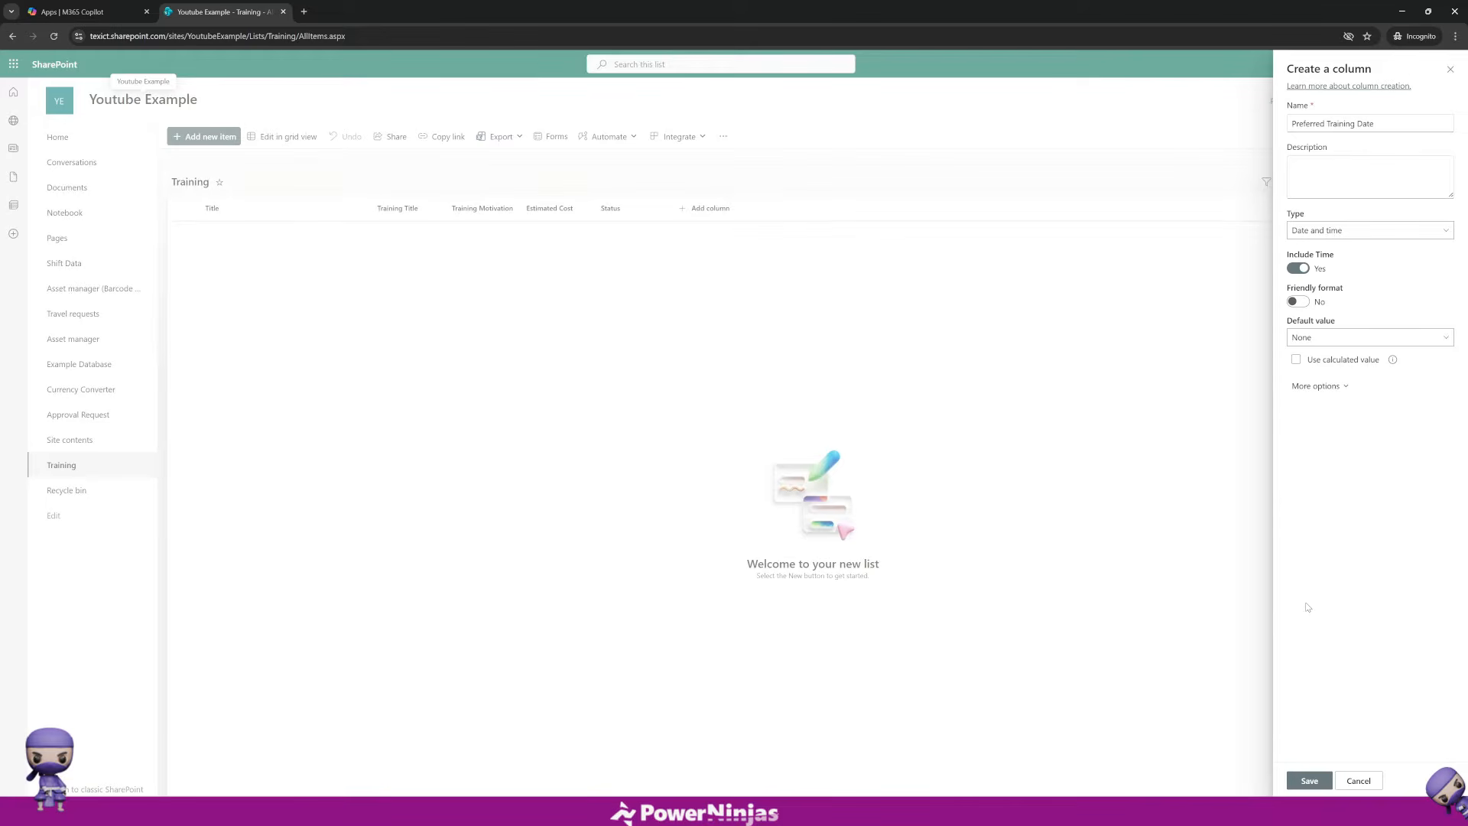
{"action": "left_click", "coordinate": [1310, 780]}
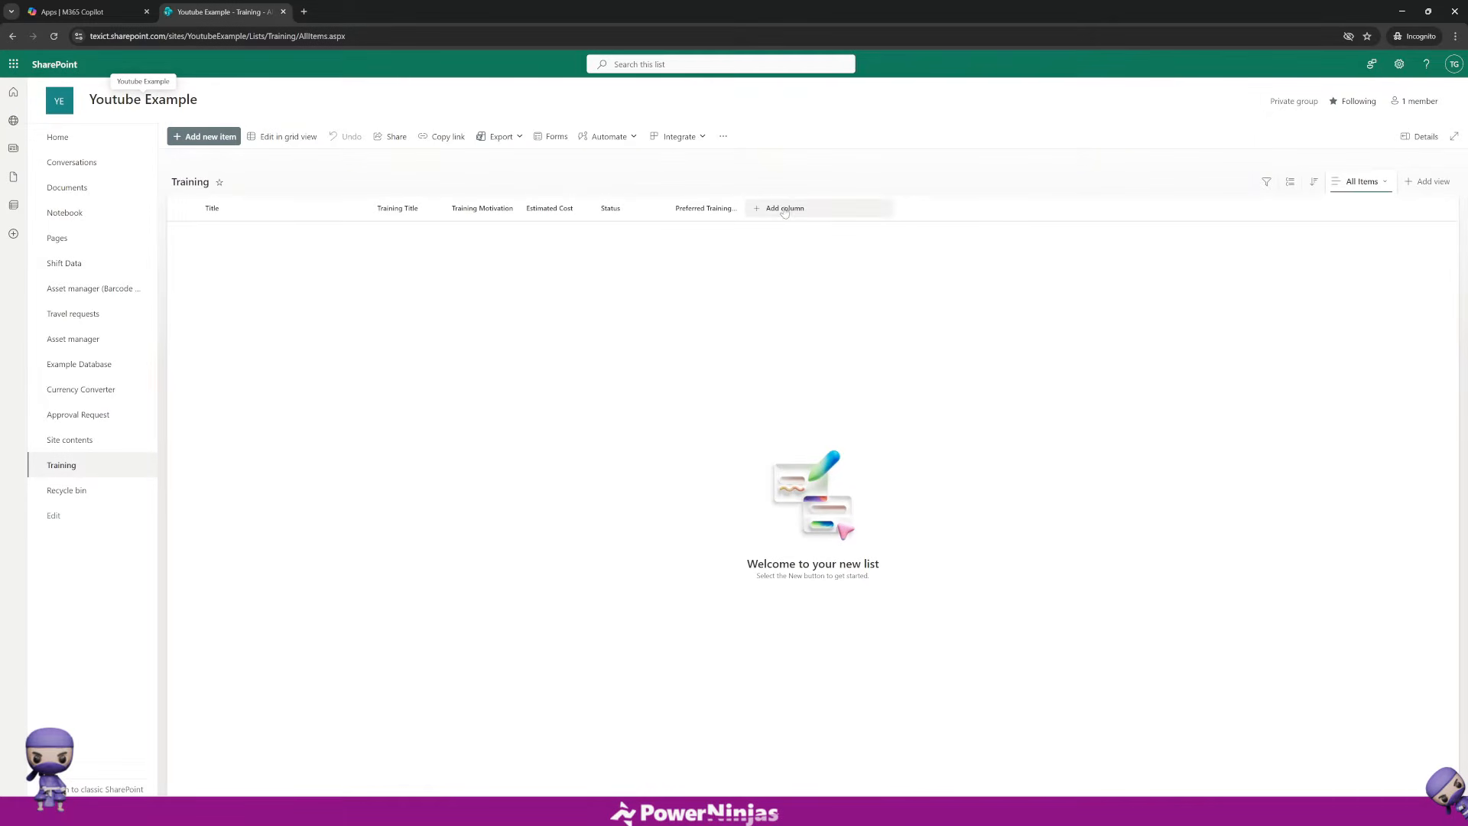
Step: Add a Yes/No column named Mandatory Training to the list, keeping the default value Yes
{"action": "left_click", "coordinate": [784, 208]}
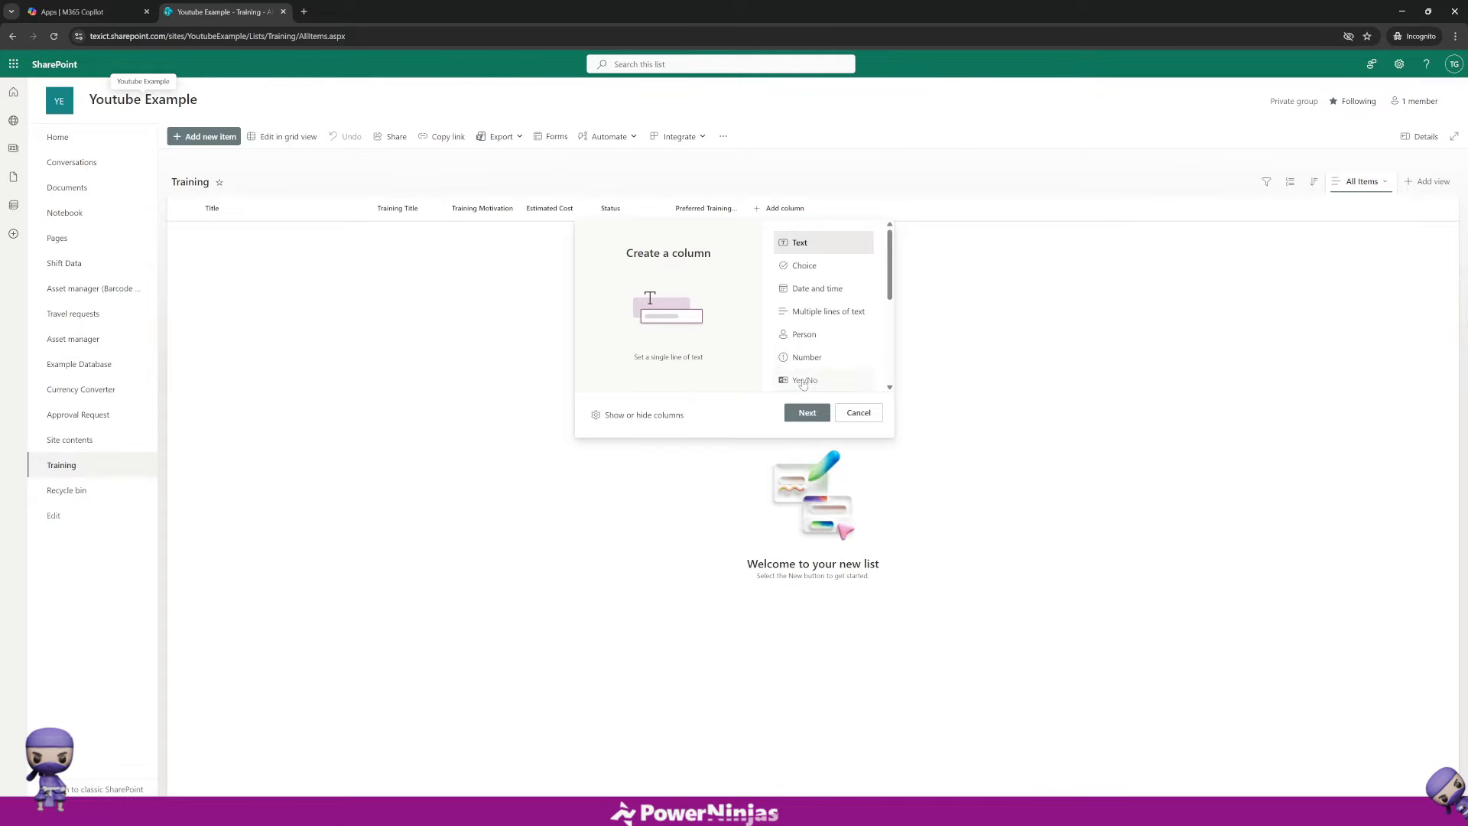
{"action": "left_click", "coordinate": [805, 380]}
{"action": "left_click", "coordinate": [807, 413]}
{"action": "left_click", "coordinate": [1316, 123]}
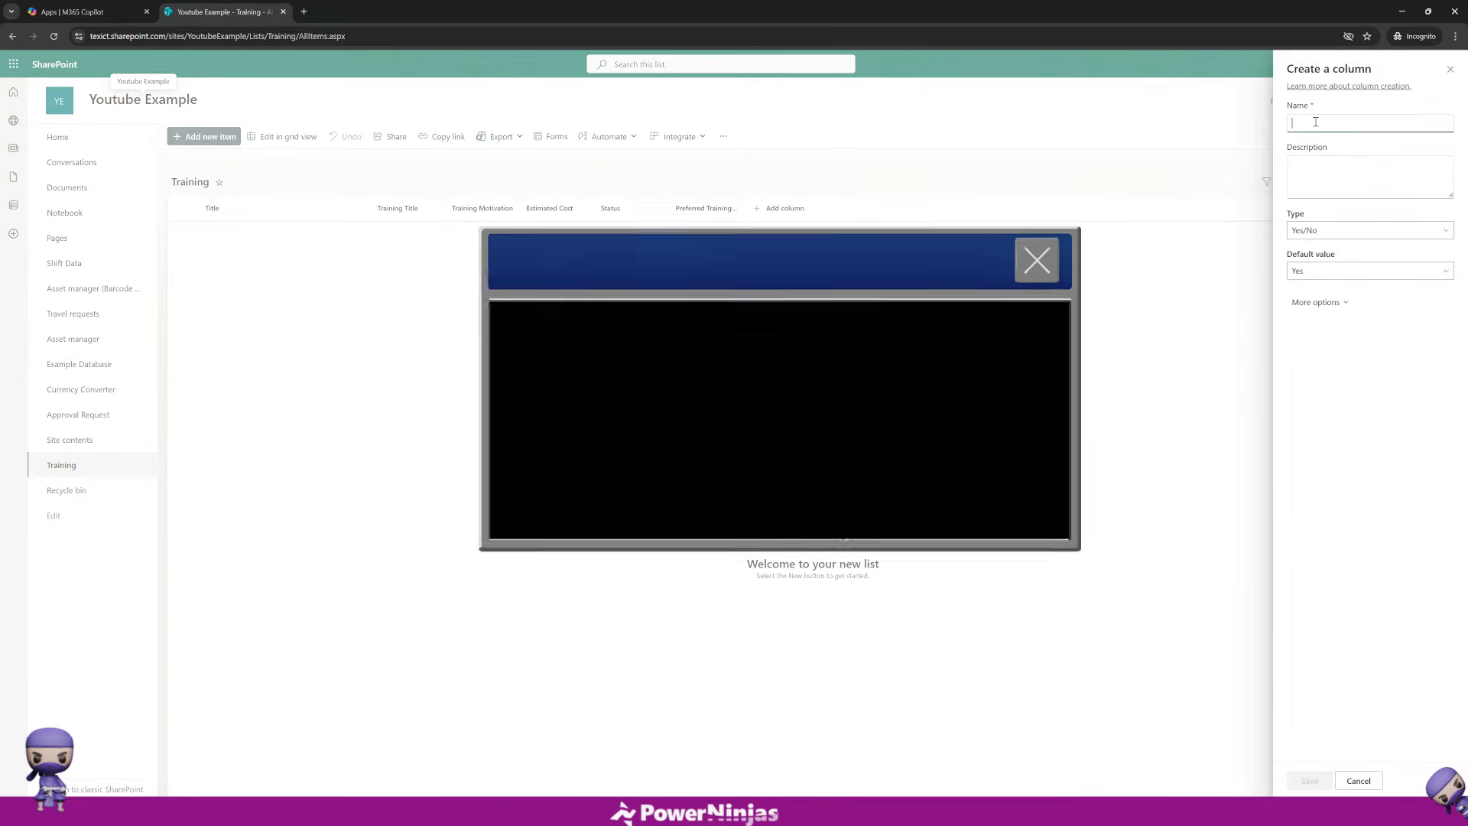
{"action": "type", "text": "Mandatory Training"}
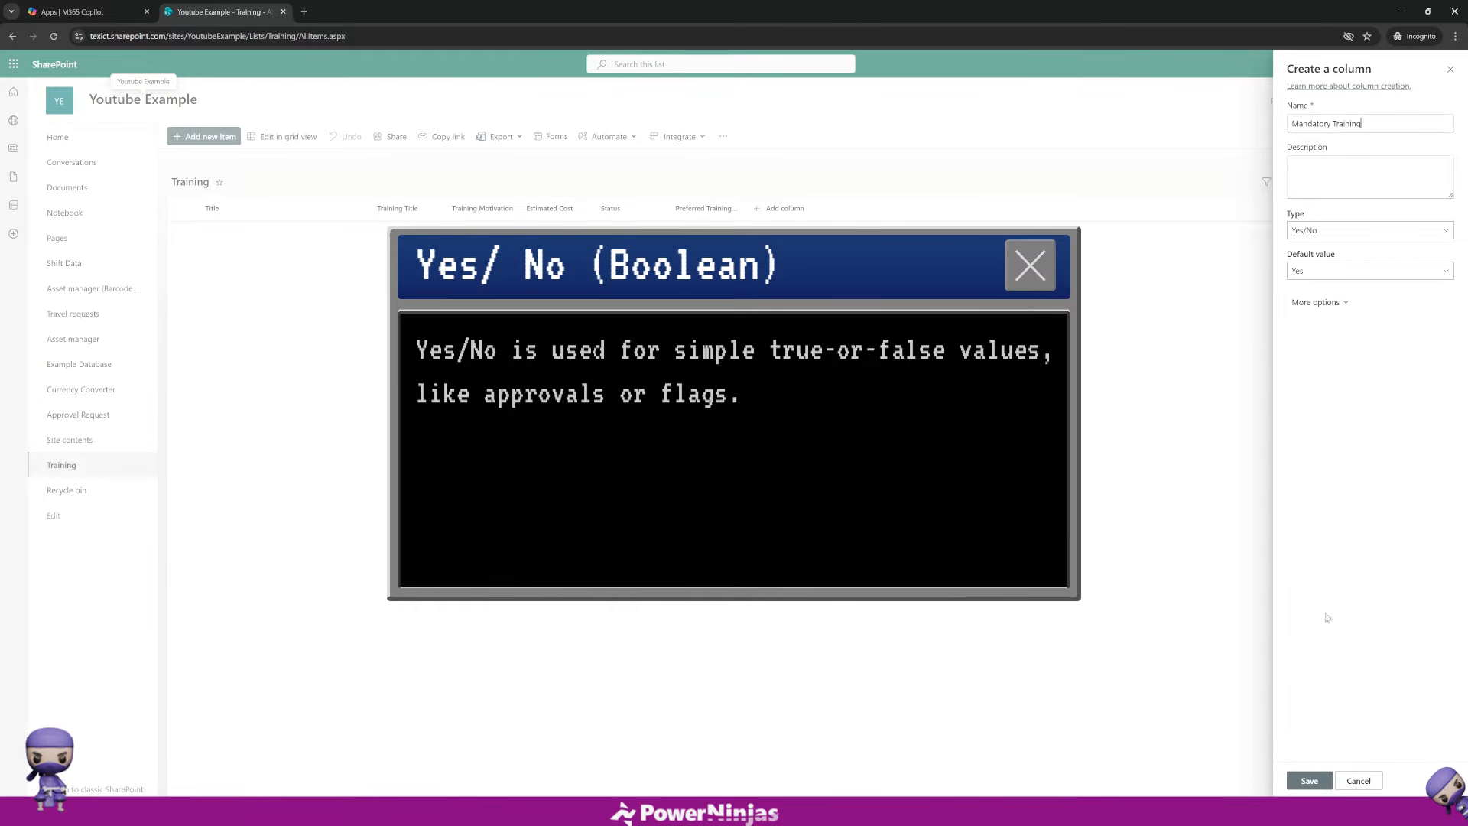
{"action": "left_click", "coordinate": [1309, 782]}
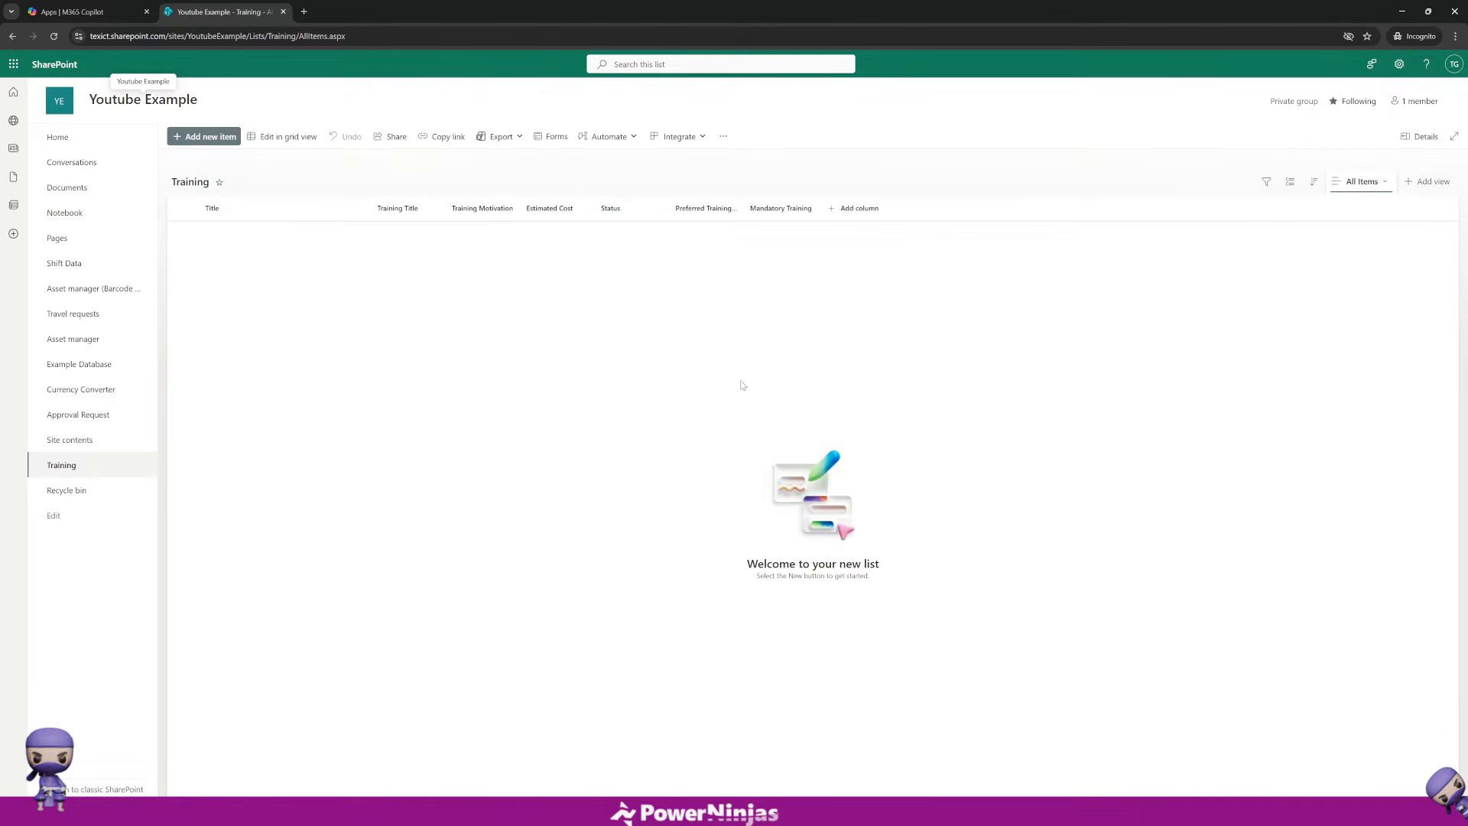
Step: Add a Person or Group column named Requested By to the list, with group selection and profile photos left off
{"action": "left_click", "coordinate": [857, 208]}
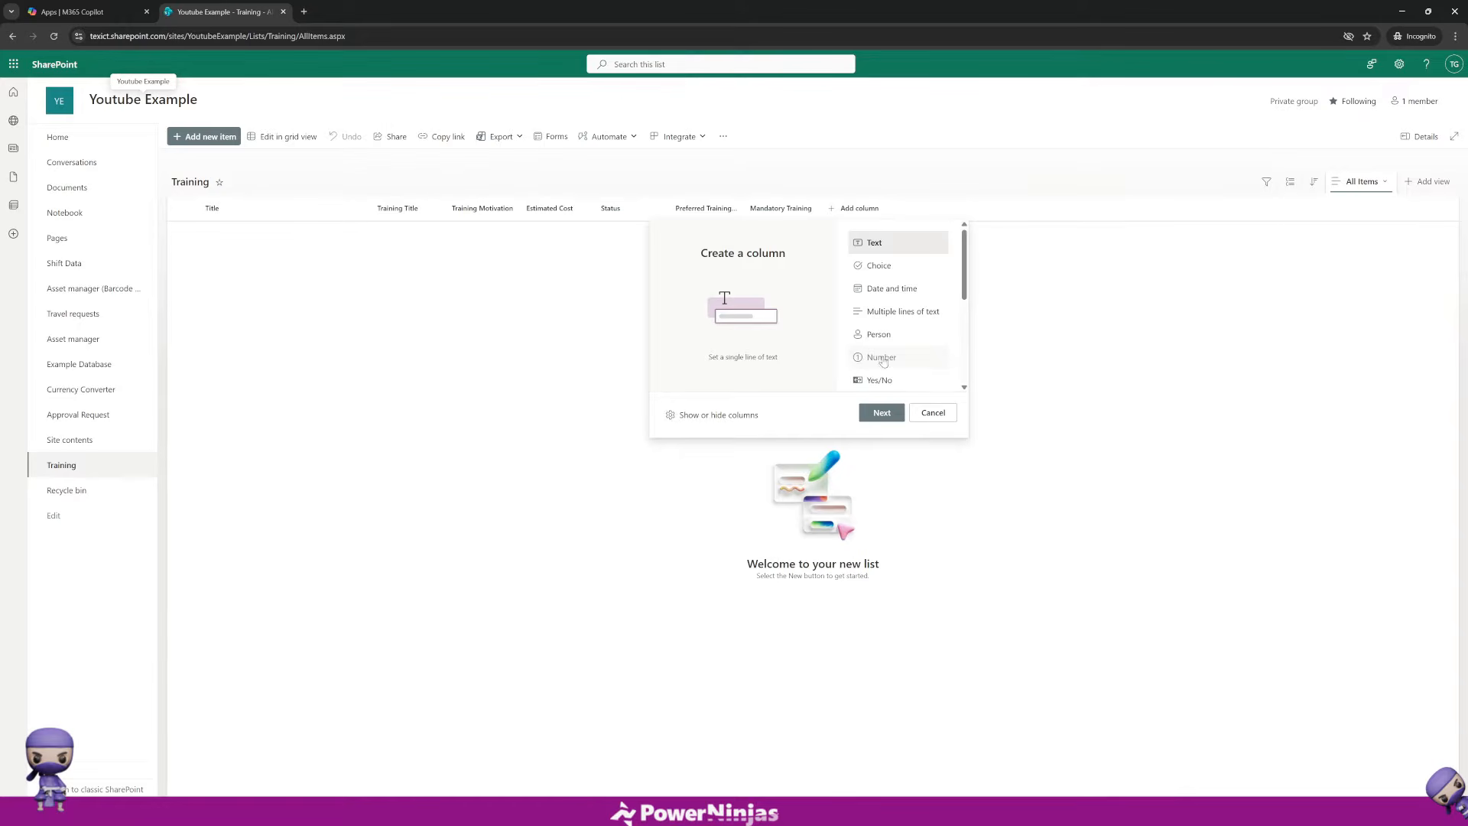
{"action": "left_click", "coordinate": [879, 335]}
{"action": "left_click", "coordinate": [882, 412]}
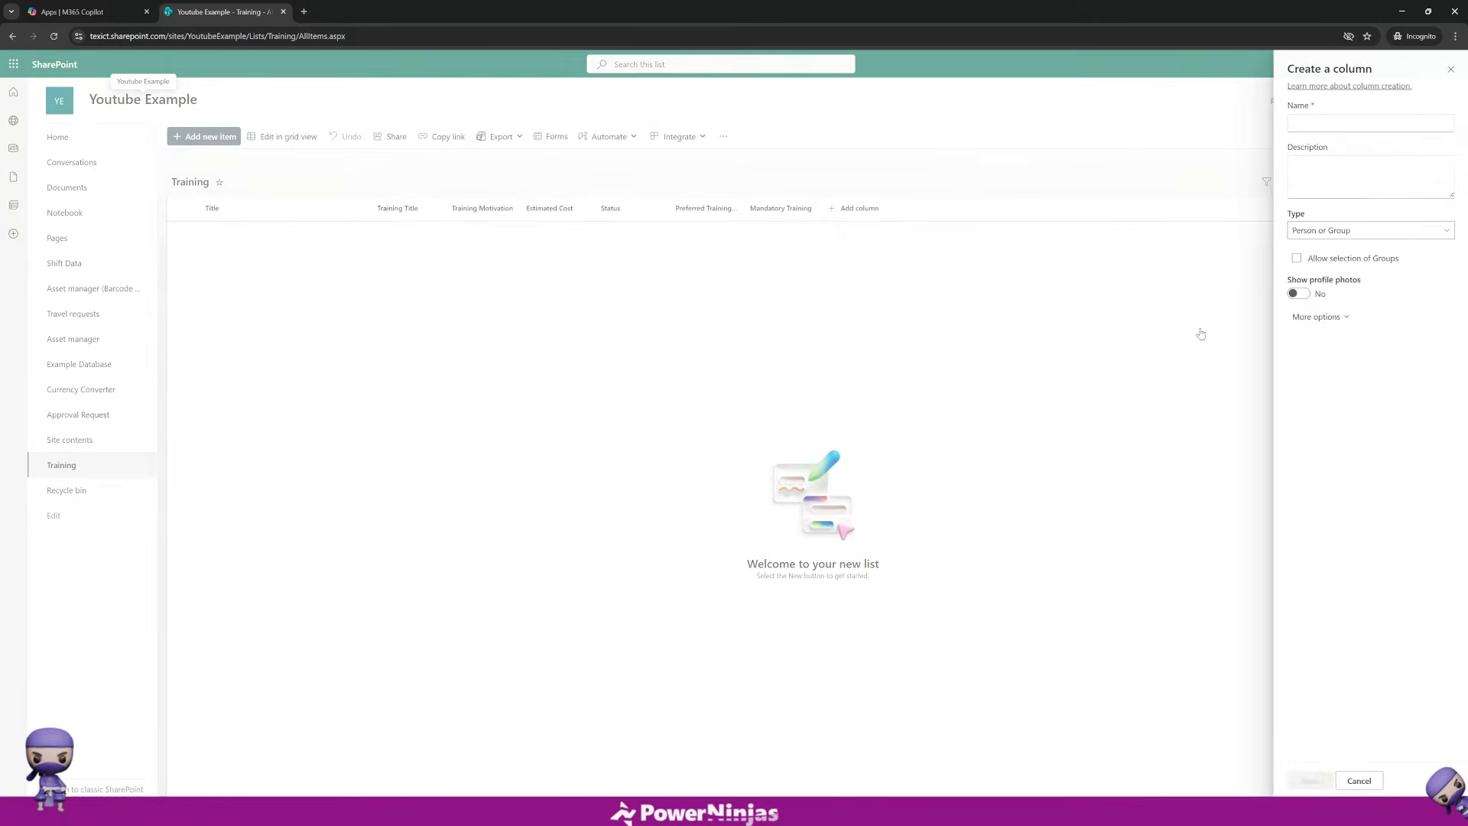
{"action": "left_click", "coordinate": [1349, 122]}
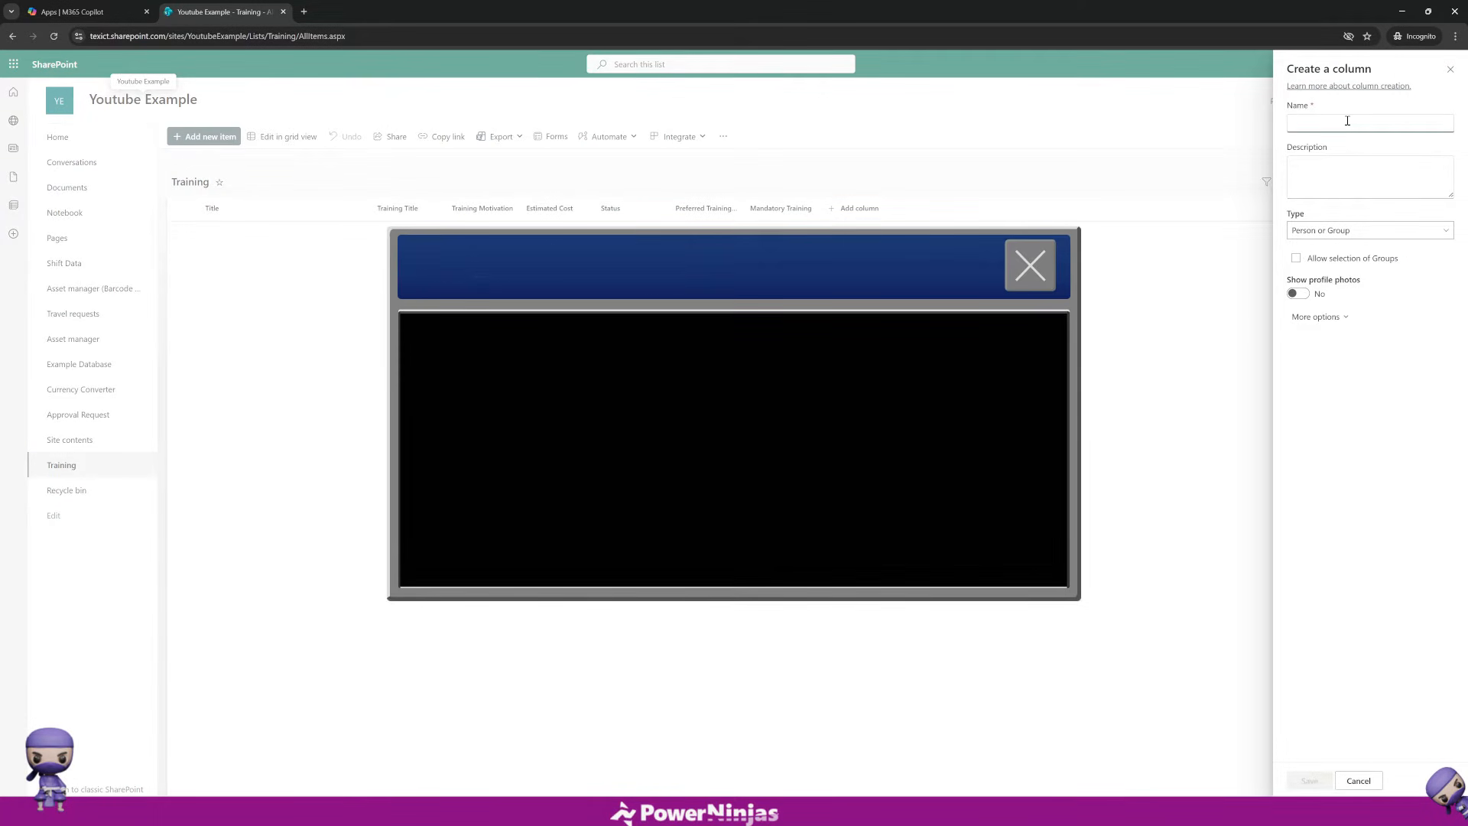
{"action": "type", "text": "Requested By"}
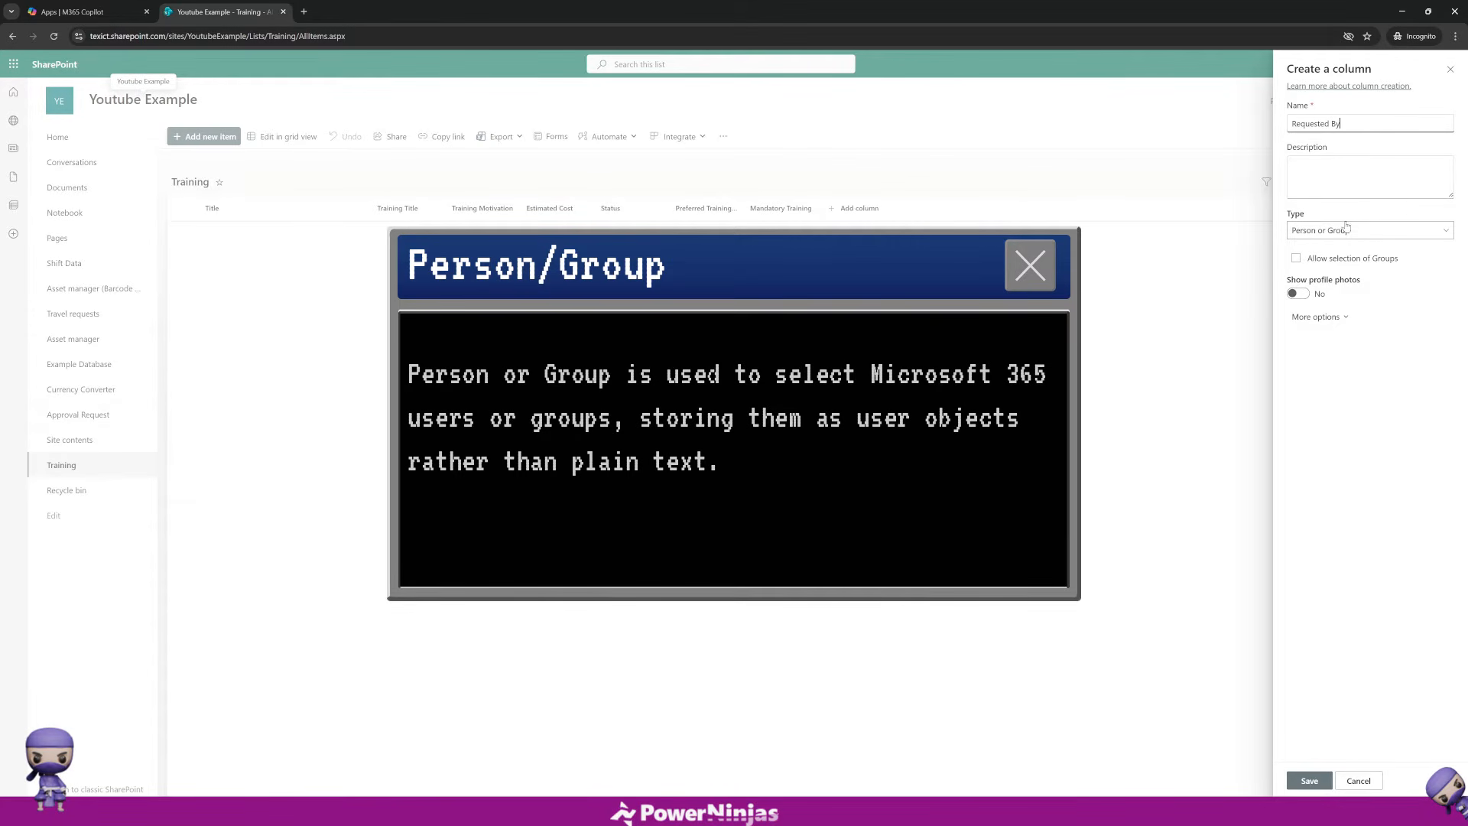
{"action": "left_click", "coordinate": [1328, 243]}
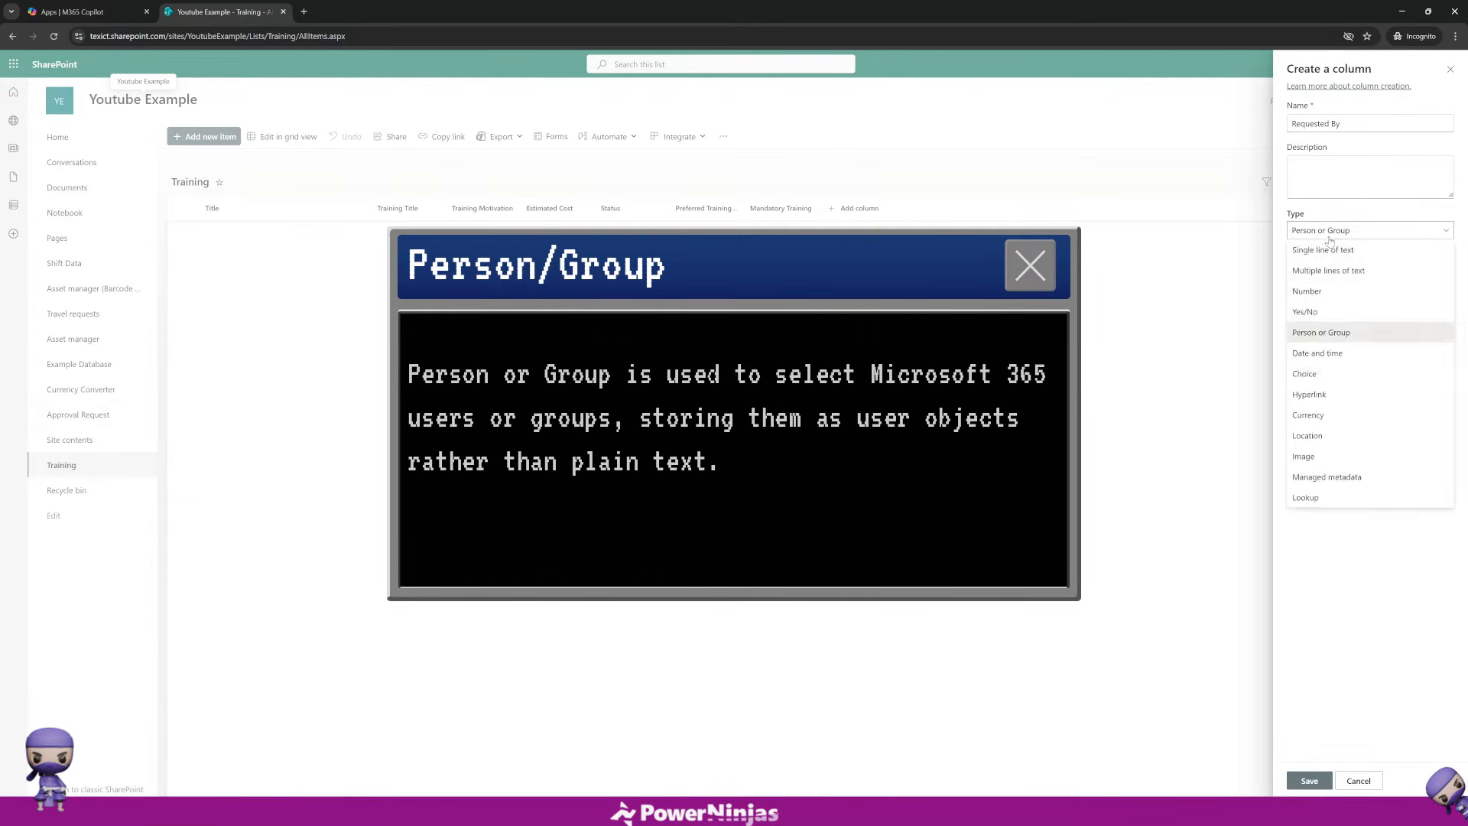
{"action": "left_click", "coordinate": [1330, 242]}
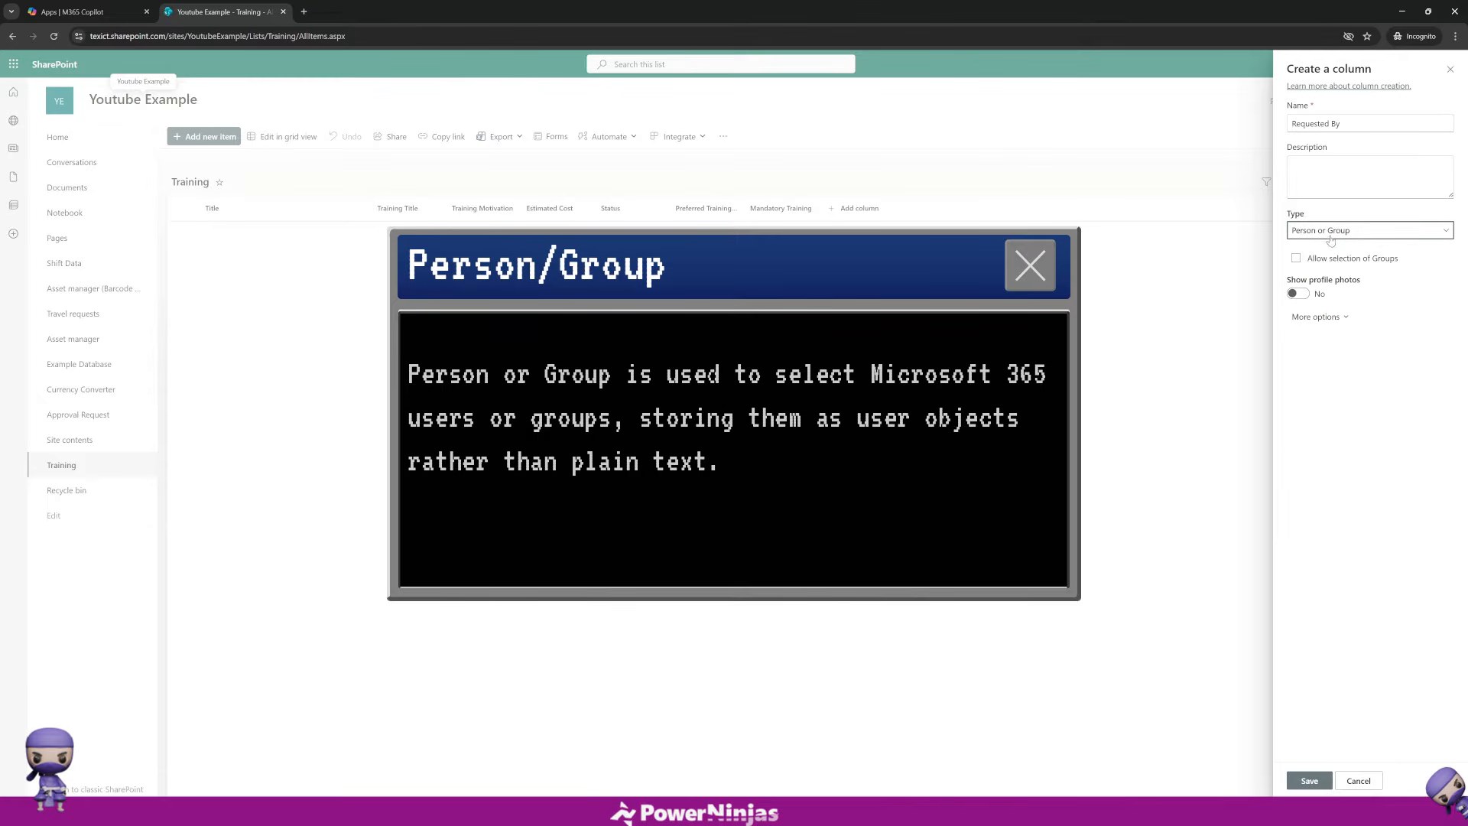
{"action": "left_click", "coordinate": [1326, 325]}
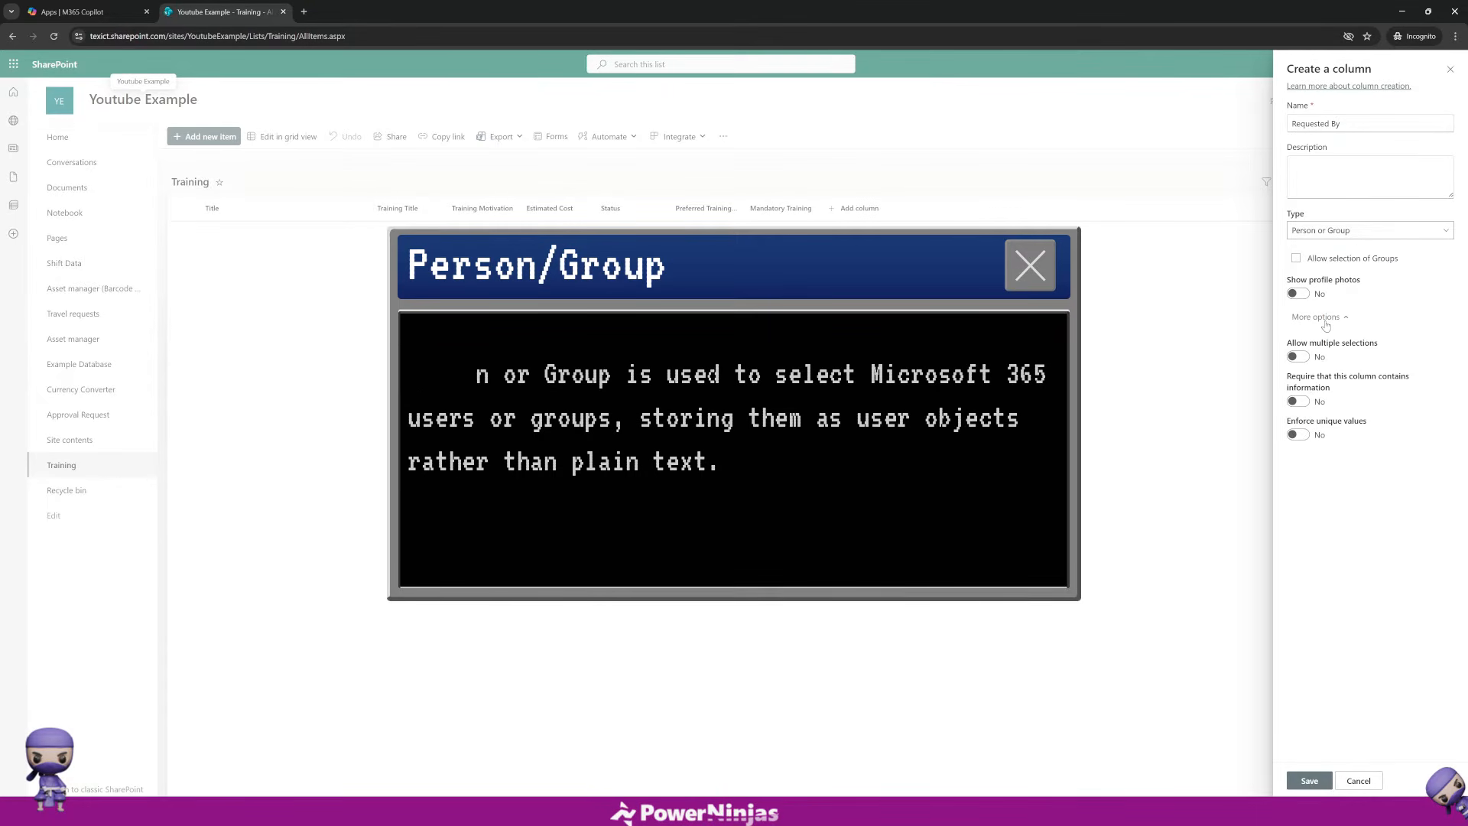
{"action": "left_click", "coordinate": [1326, 325]}
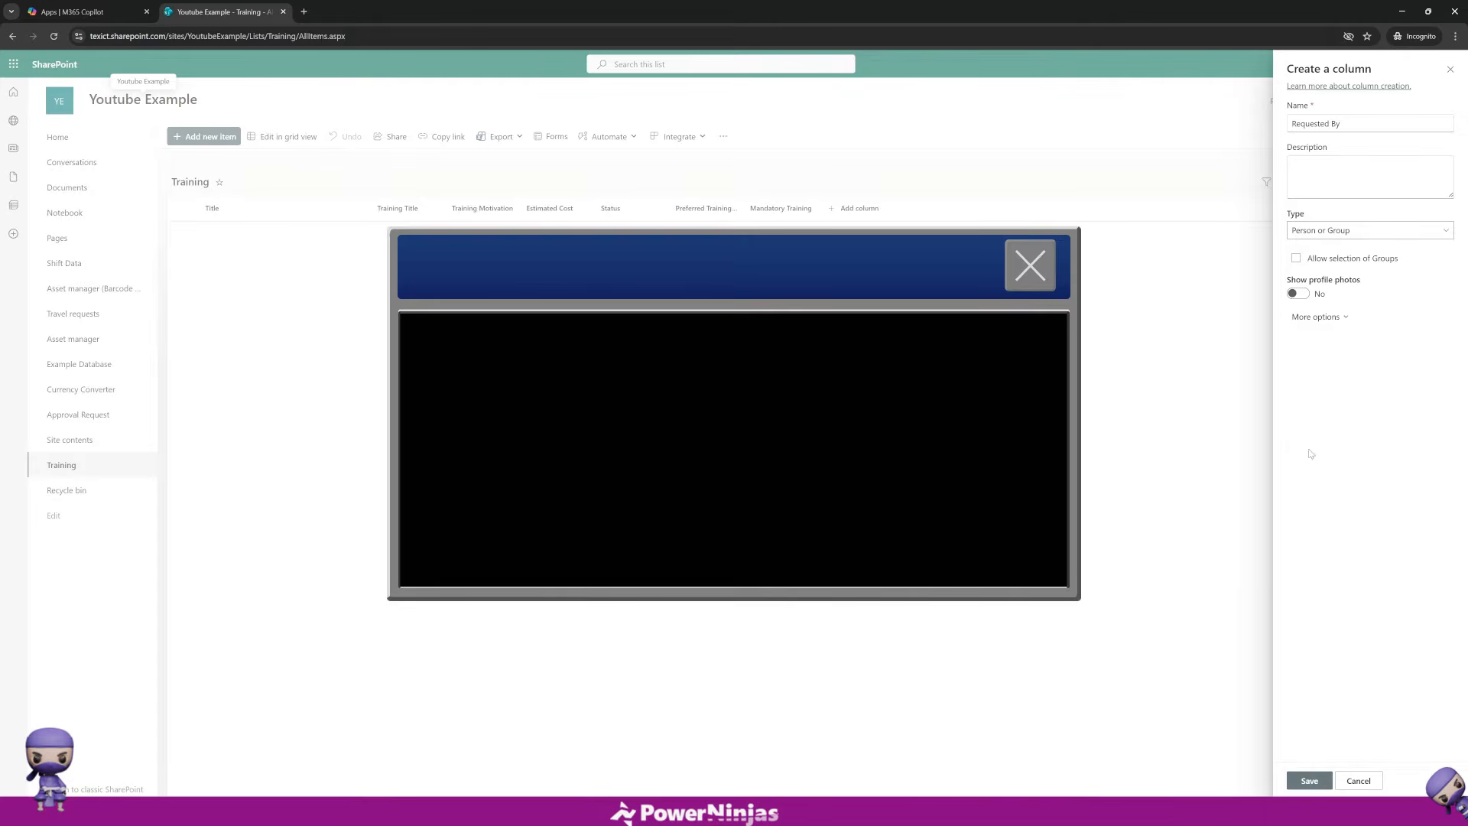
{"action": "left_click", "coordinate": [1310, 780]}
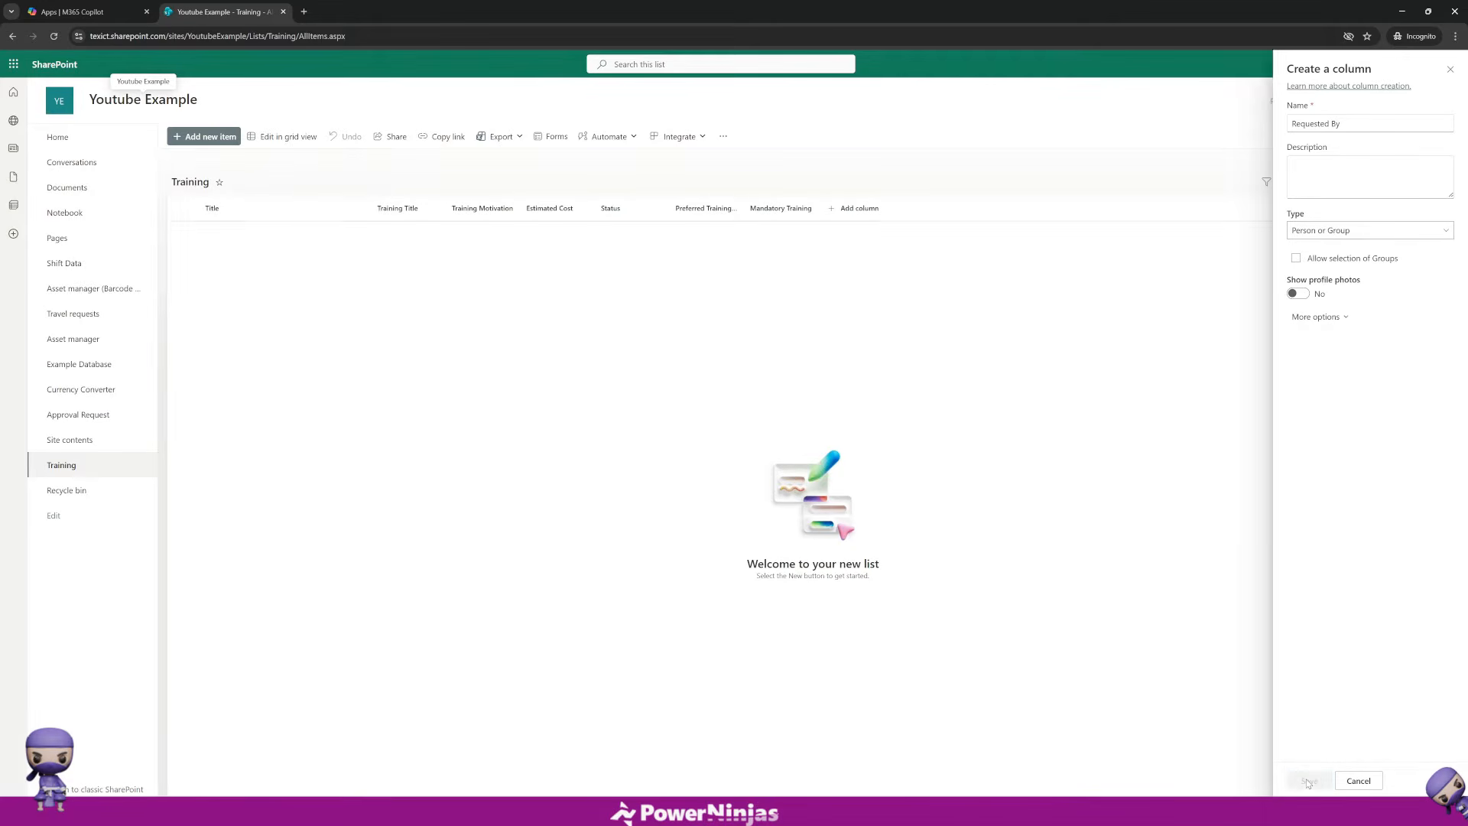
Step: Examine the source lists offered for a lookup column, and leave the column form without saving
{"action": "left_click", "coordinate": [929, 208]}
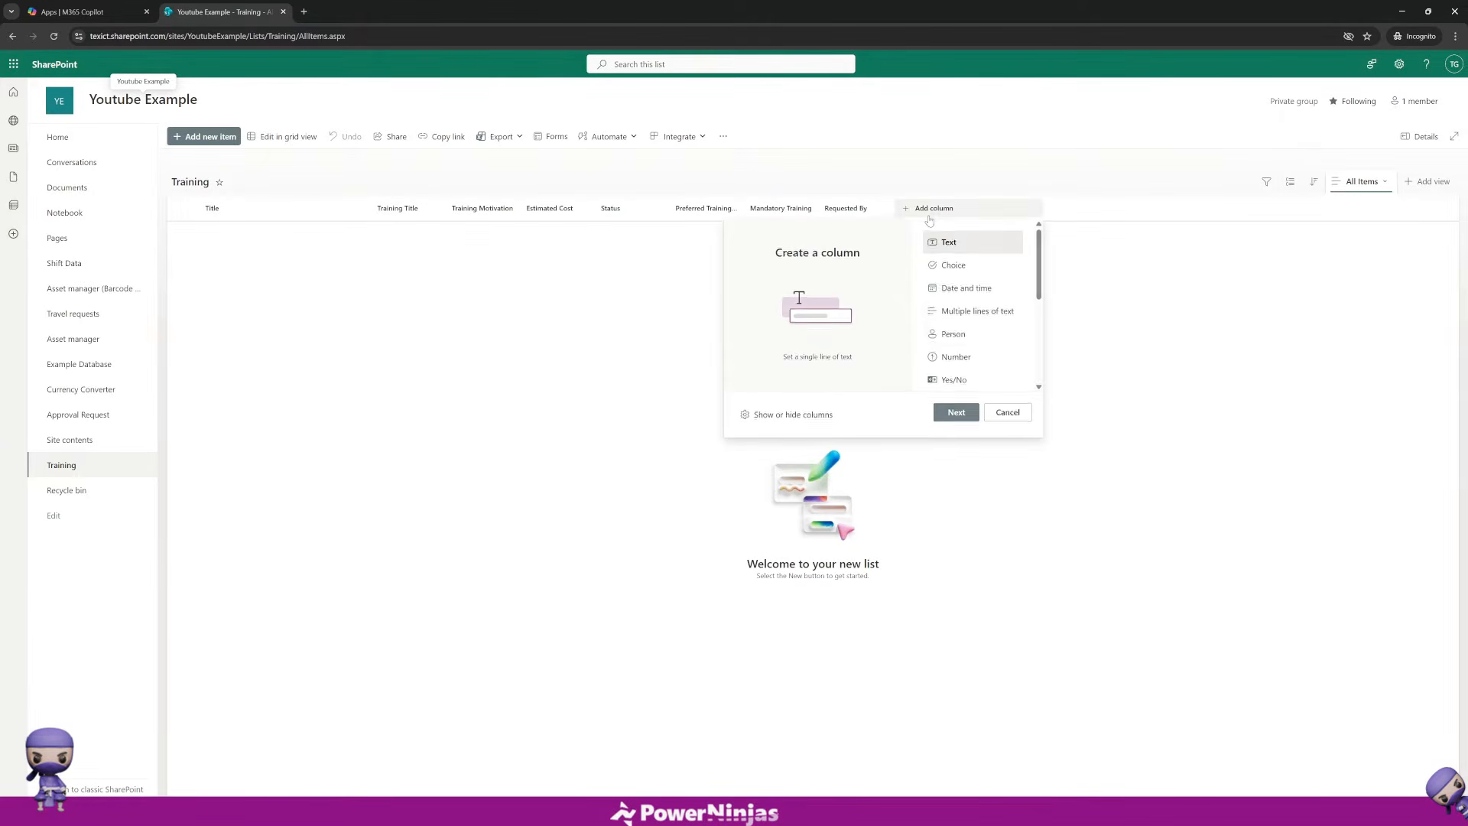
{"action": "scroll", "coordinate": [1018, 315], "scroll_direction": "down", "scroll_amount": 3}
{"action": "left_click", "coordinate": [960, 321]}
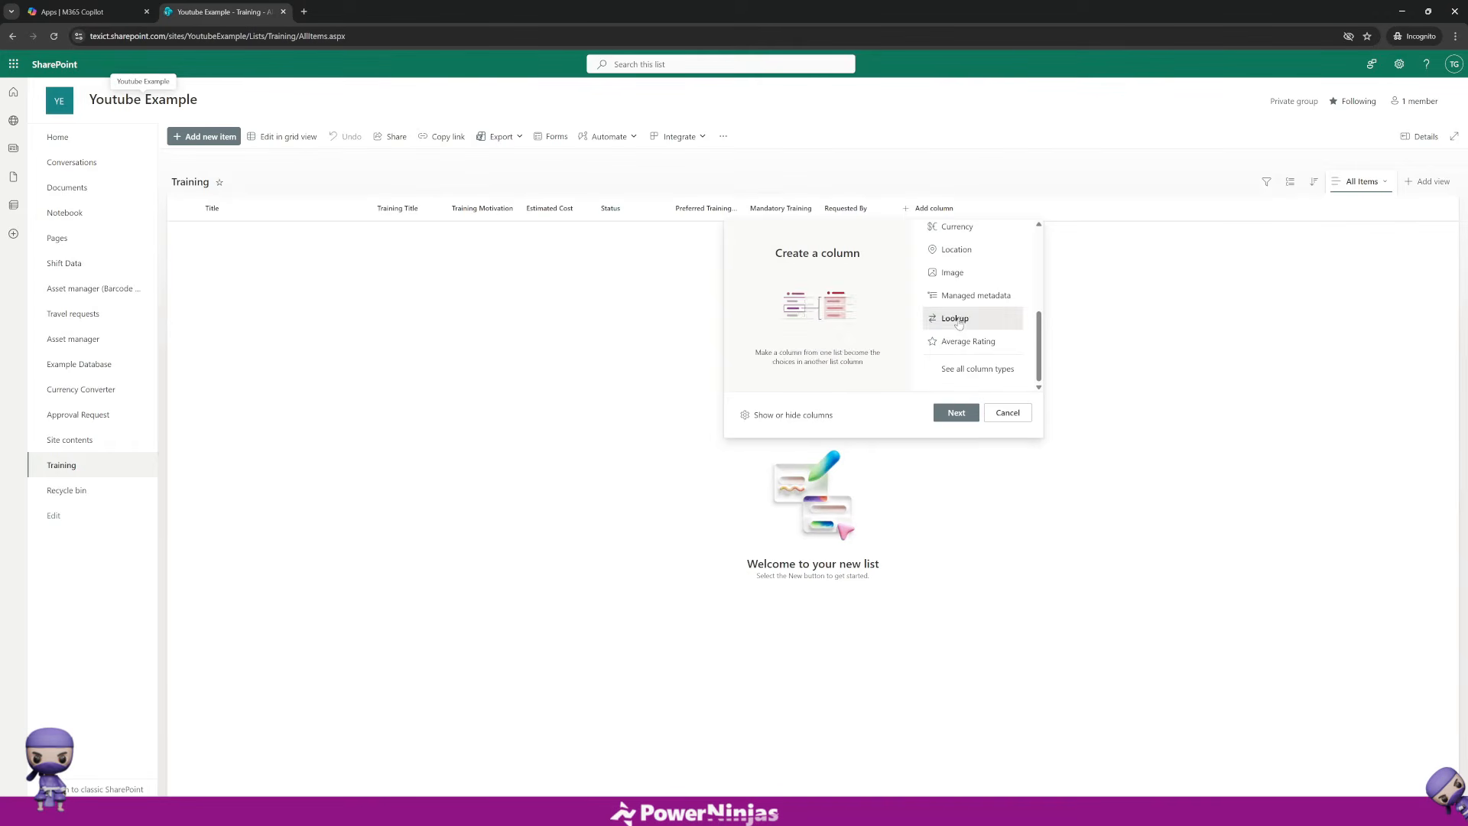
{"action": "left_click", "coordinate": [962, 414]}
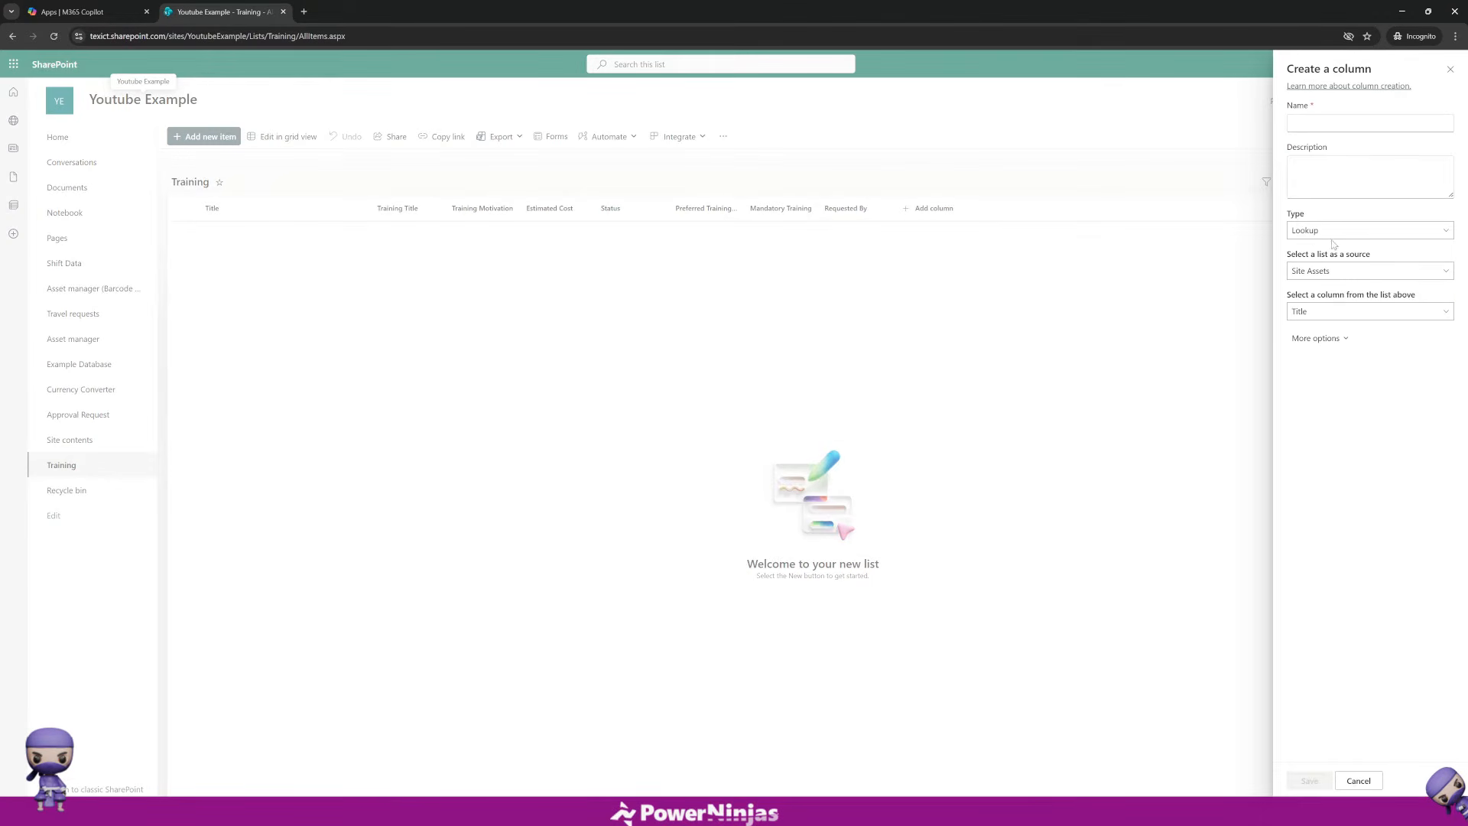
{"action": "left_click", "coordinate": [1394, 277]}
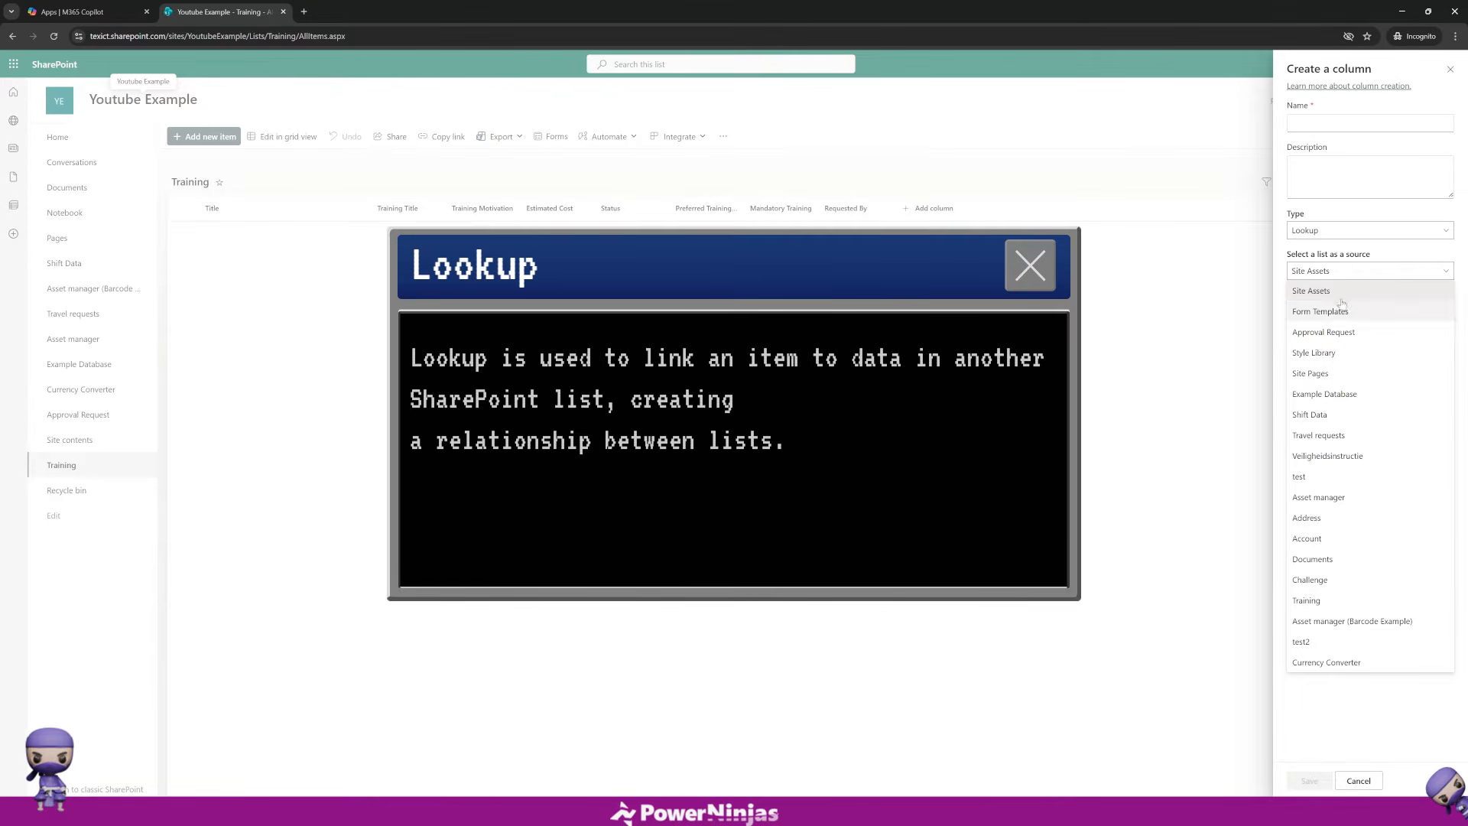
{"action": "left_click", "coordinate": [1339, 272]}
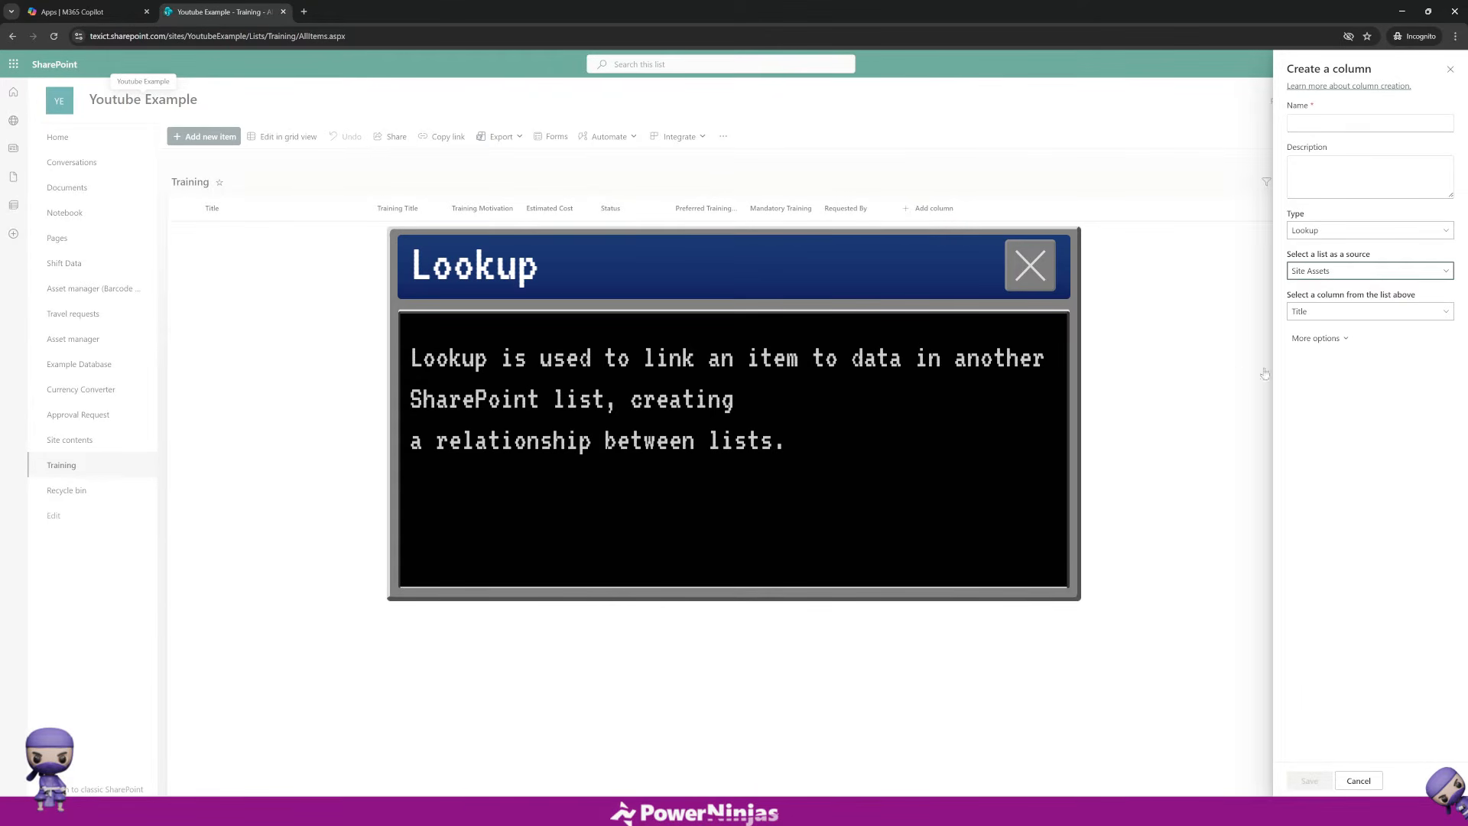
{"action": "left_click", "coordinate": [1348, 274]}
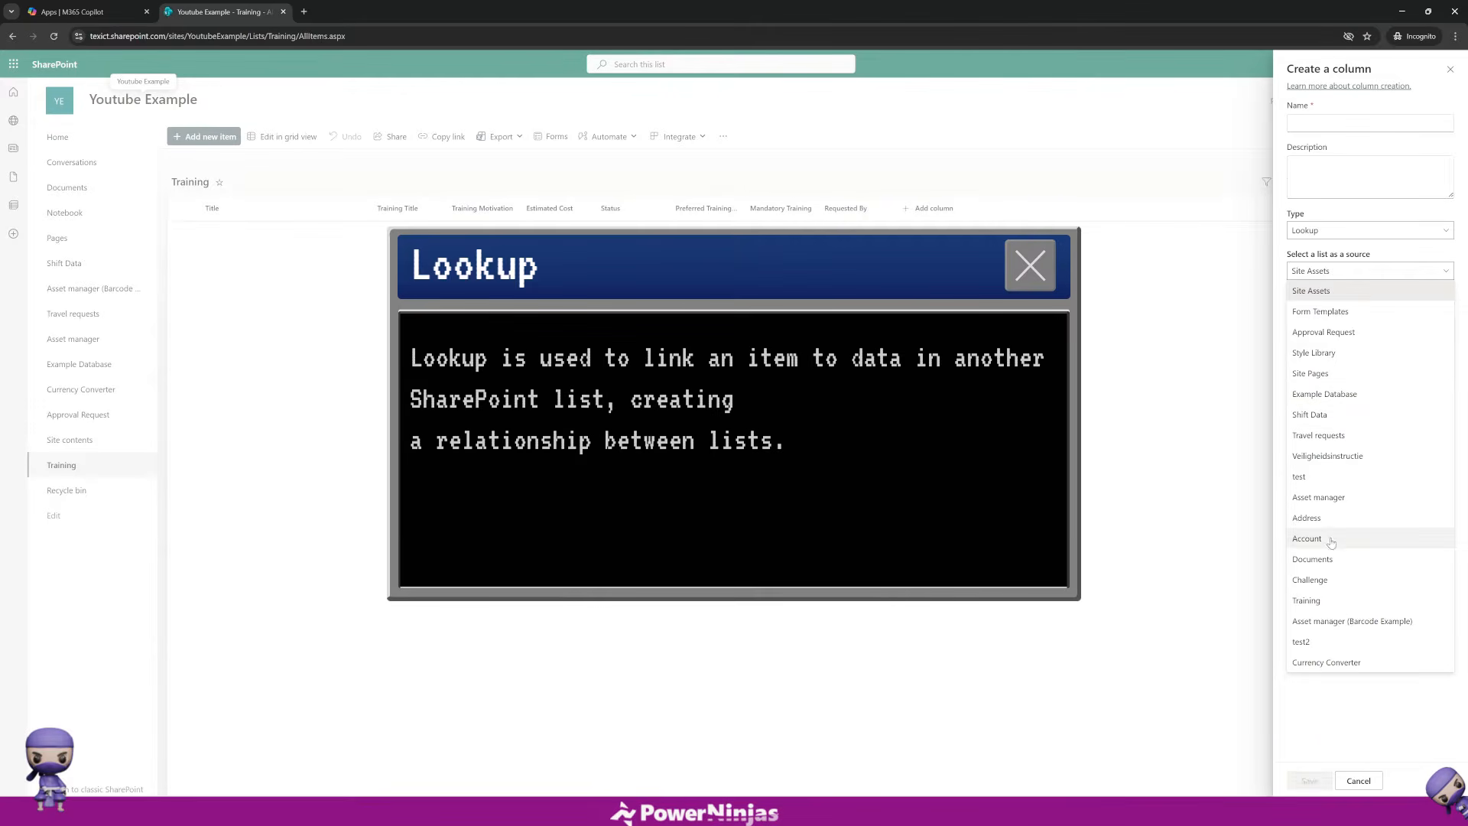
{"action": "left_click", "coordinate": [1332, 271]}
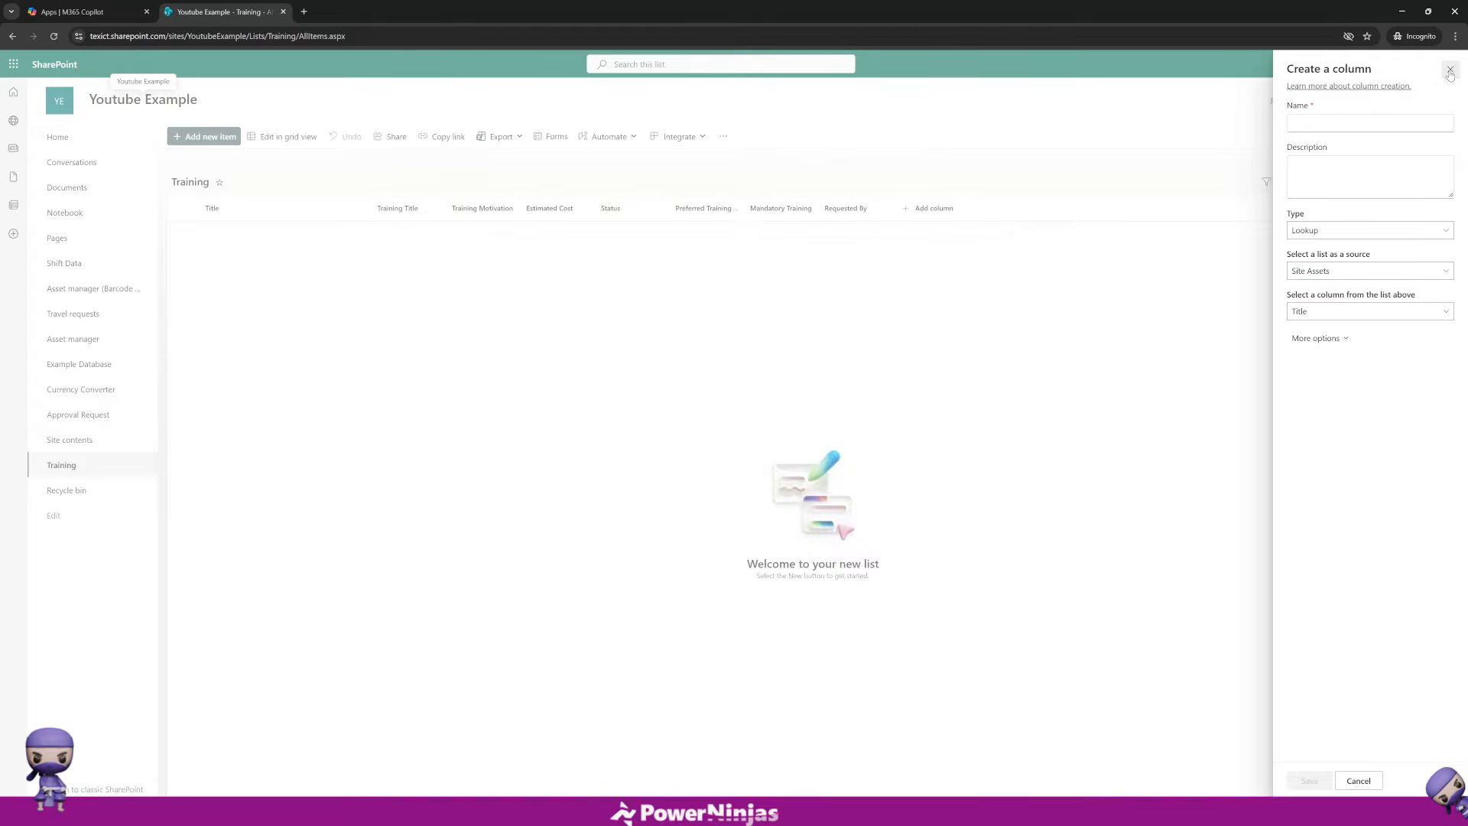
{"action": "left_click", "coordinate": [1450, 70]}
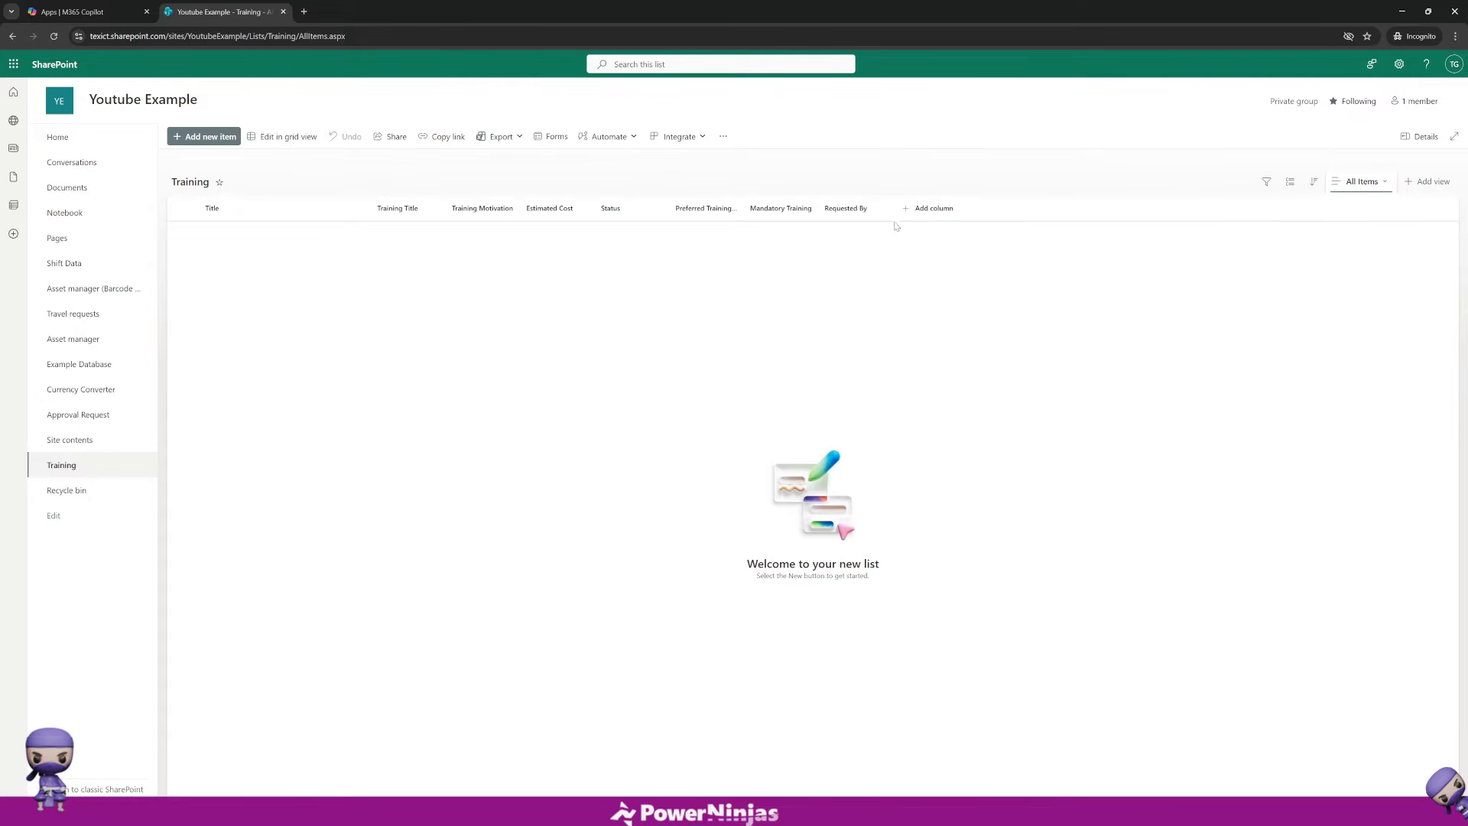
Step: Add a Hyperlink column named External Website Link to the Training list
{"action": "left_click", "coordinate": [928, 208]}
{"action": "scroll", "coordinate": [972, 306], "scroll_direction": "down", "scroll_amount": 5}
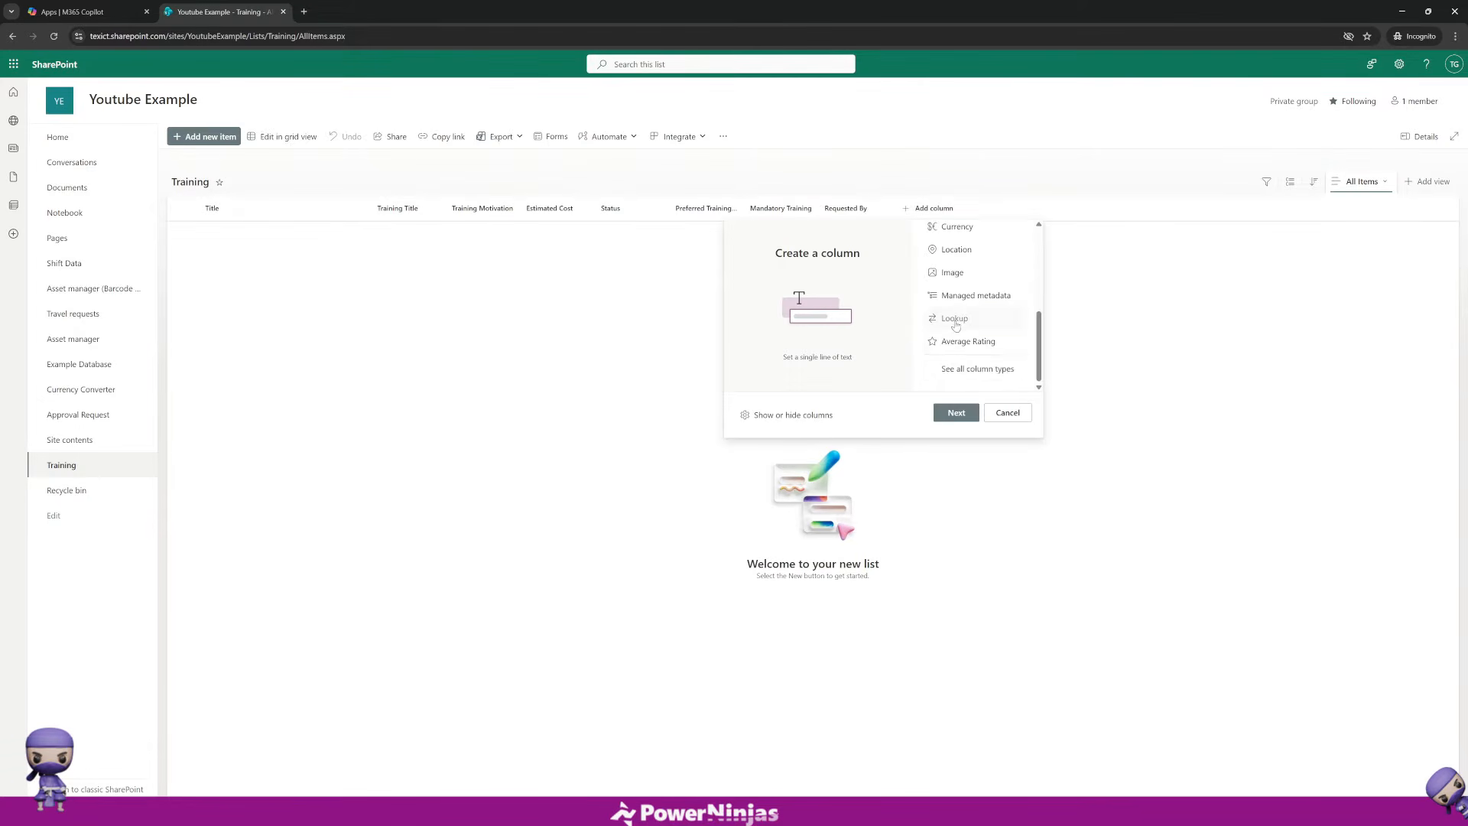
{"action": "scroll", "coordinate": [956, 325], "scroll_direction": "up", "scroll_amount": 3}
{"action": "left_click", "coordinate": [960, 260]}
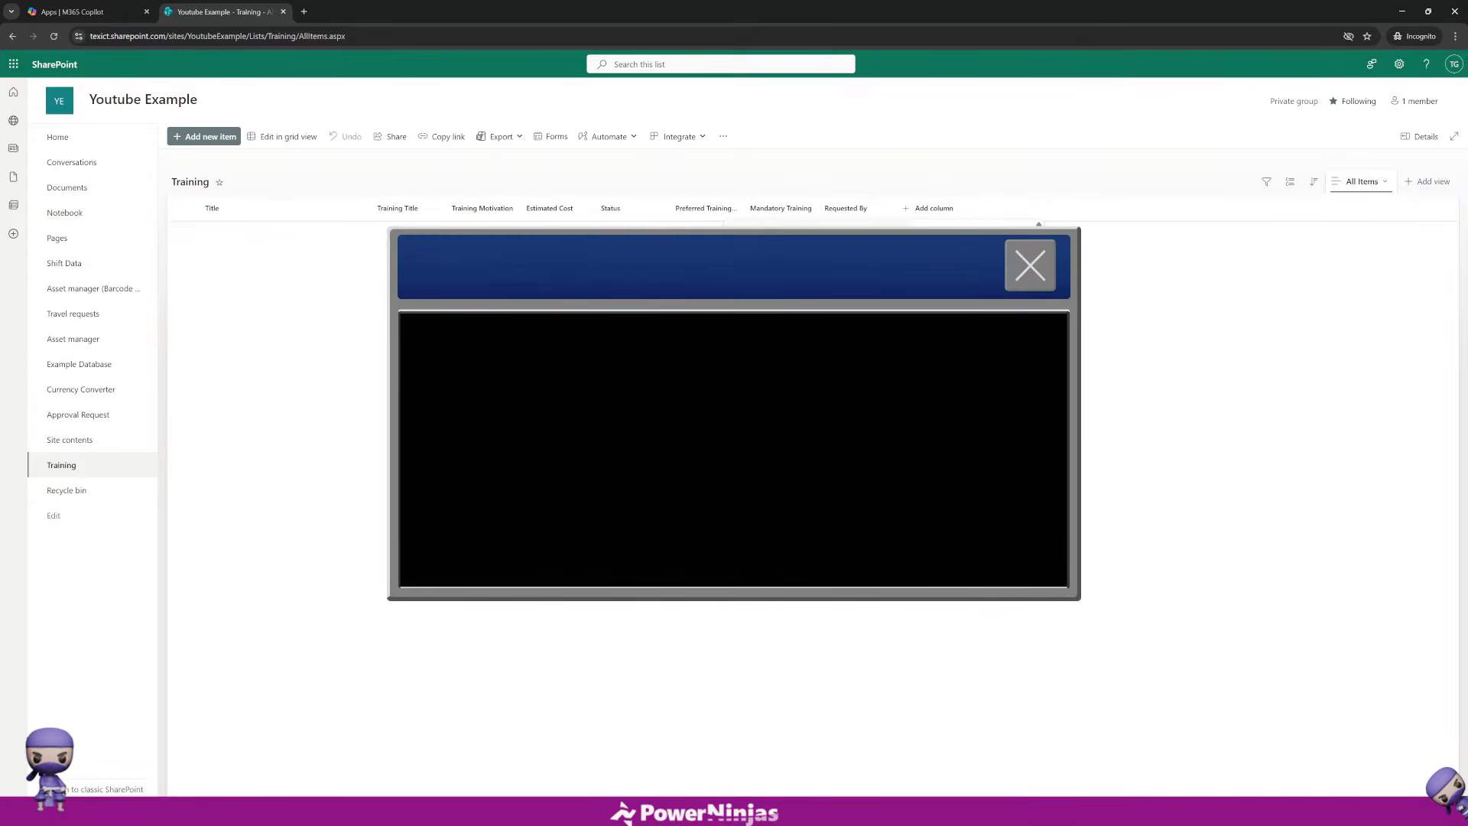
{"action": "left_click", "coordinate": [948, 562]}
{"action": "left_click", "coordinate": [1319, 125]}
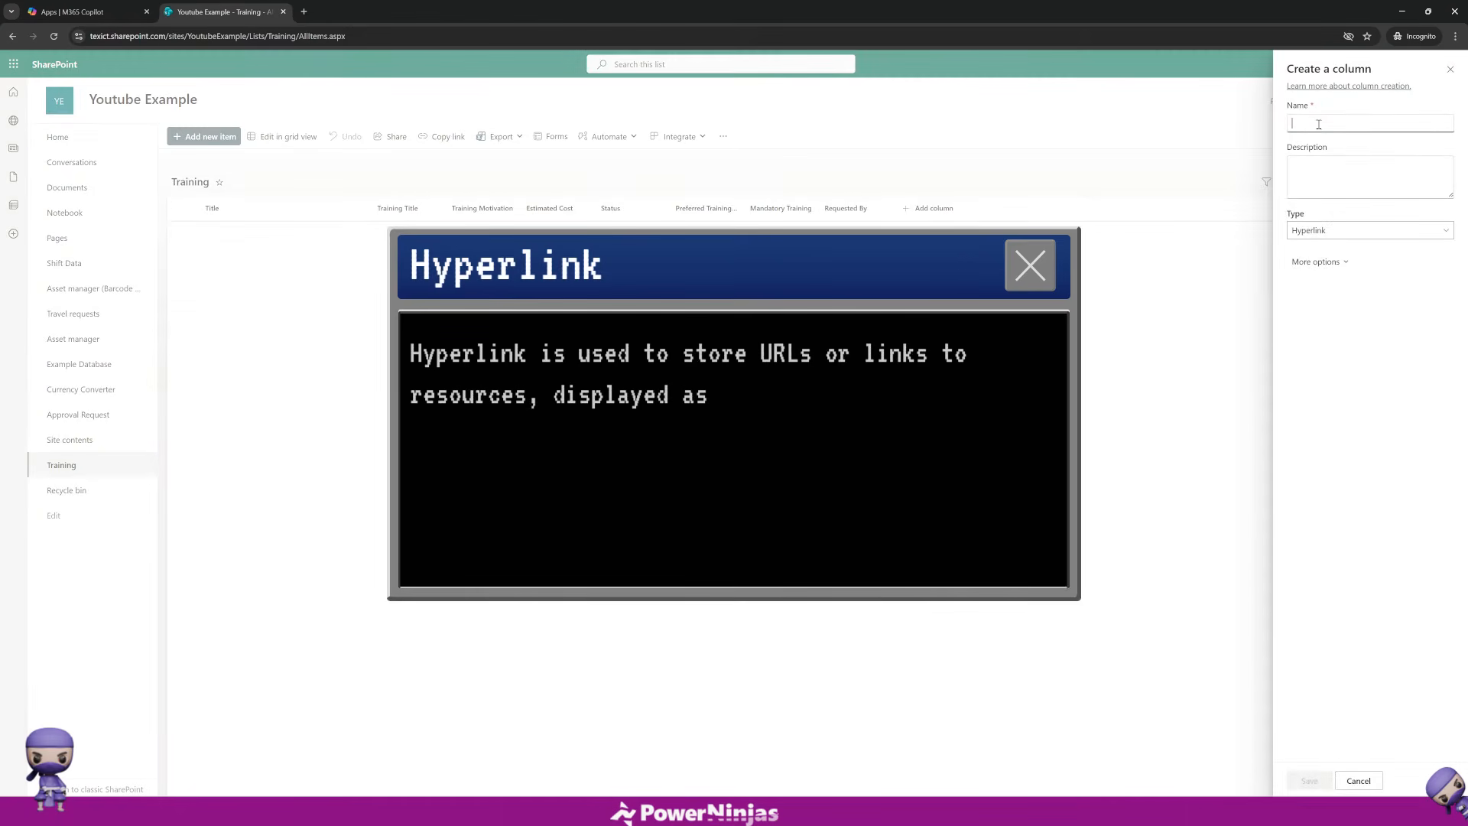
{"action": "type", "text": "External Website Link"}
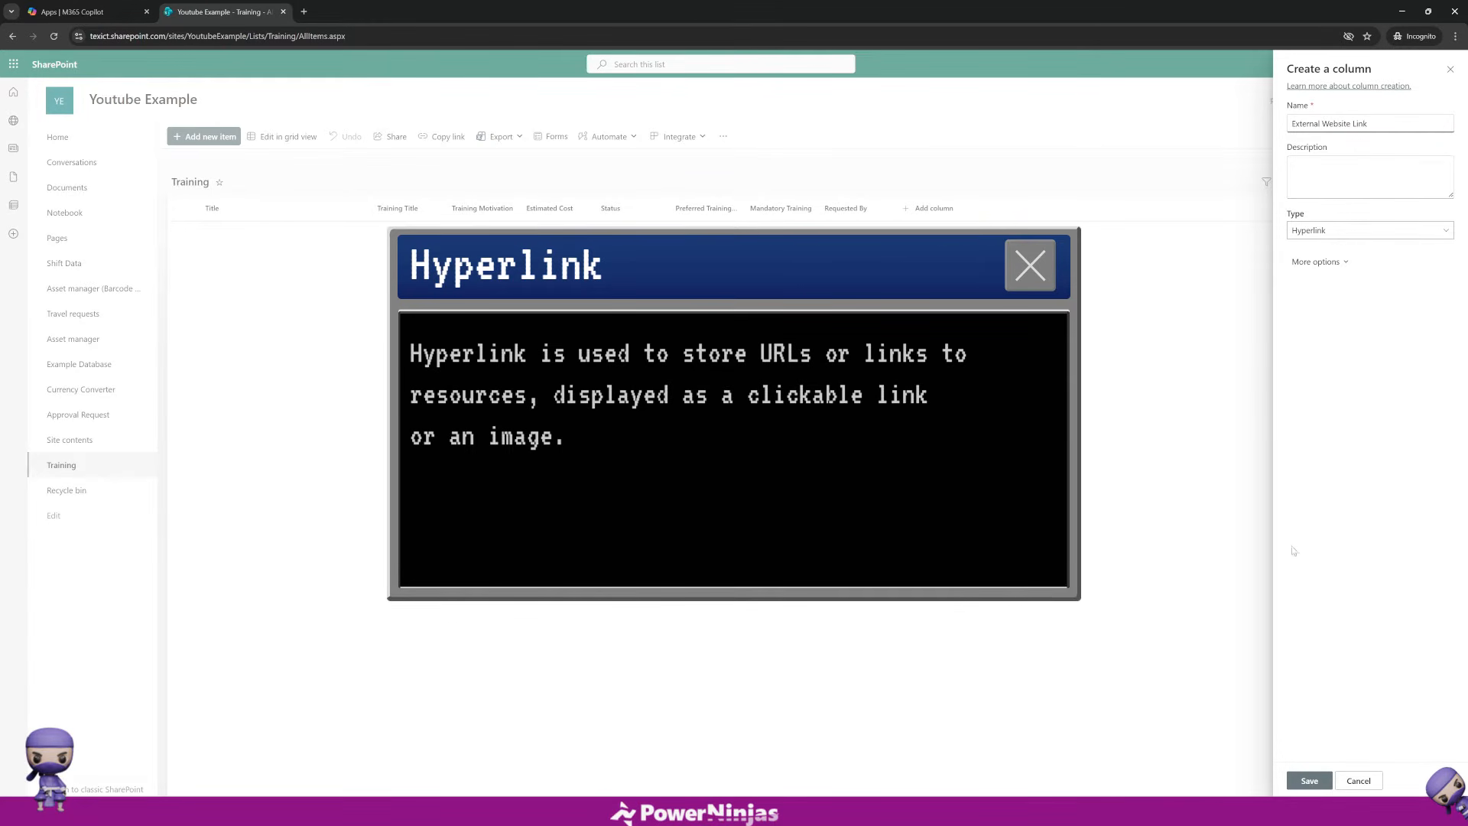
{"action": "left_click", "coordinate": [1309, 780]}
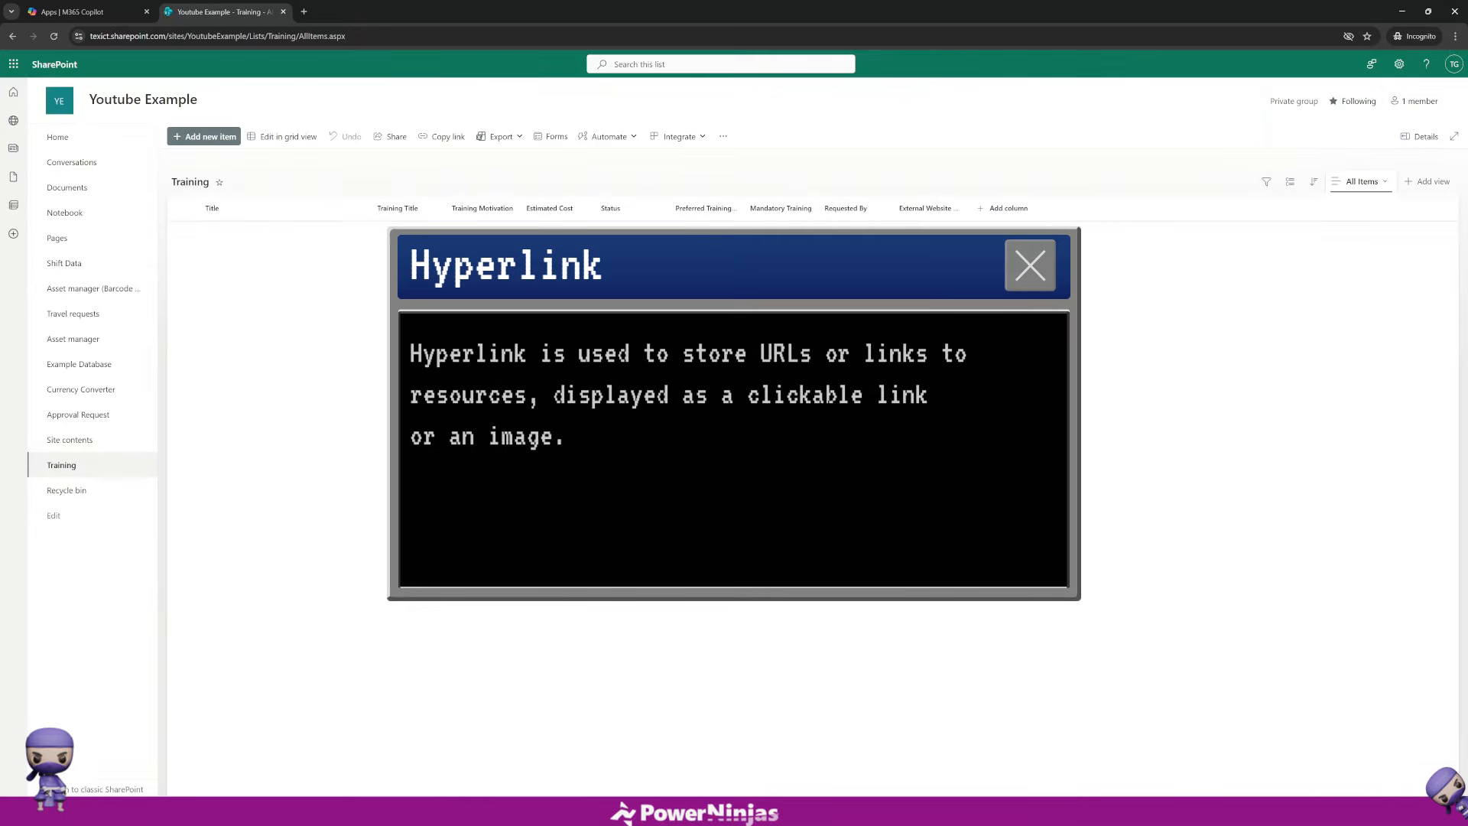
Step: Look through the available column types and the options for creating a view, without adding either
{"action": "left_click", "coordinate": [1010, 209]}
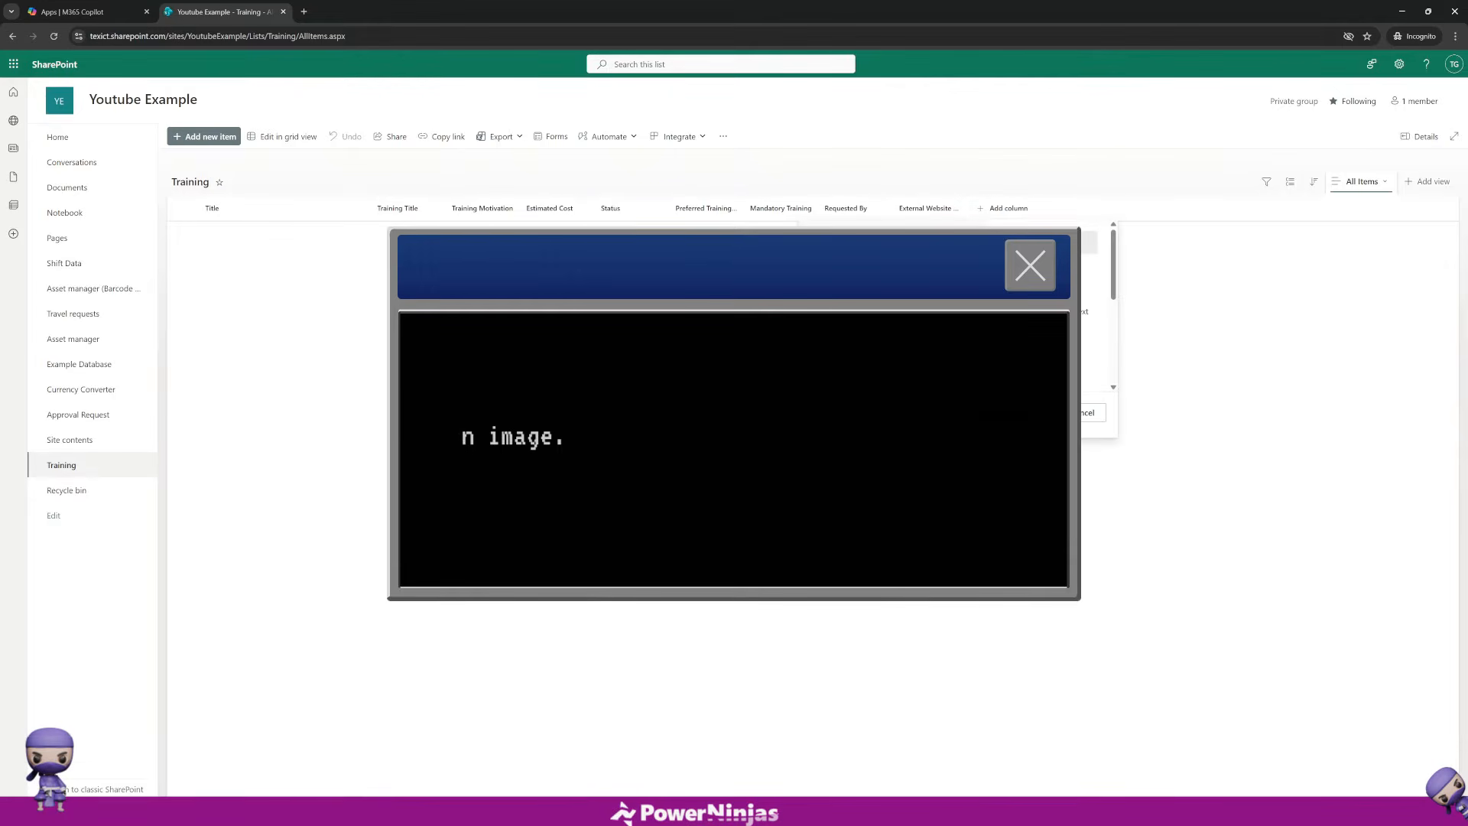
{"action": "scroll", "coordinate": [994, 314], "scroll_direction": "down", "scroll_amount": 2}
{"action": "scroll", "coordinate": [995, 313], "scroll_direction": "down", "scroll_amount": 1}
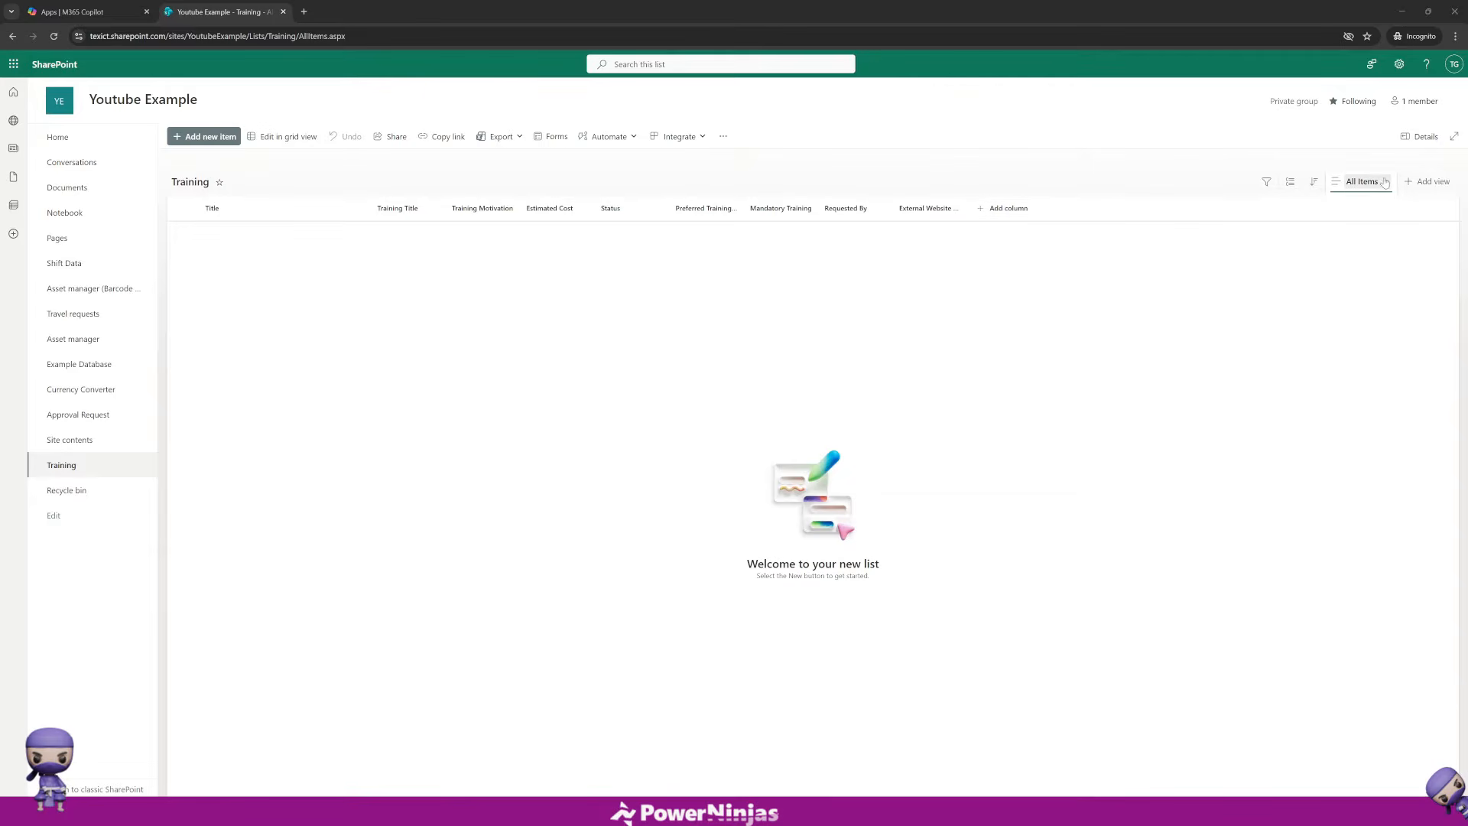
{"action": "left_click", "coordinate": [1429, 182]}
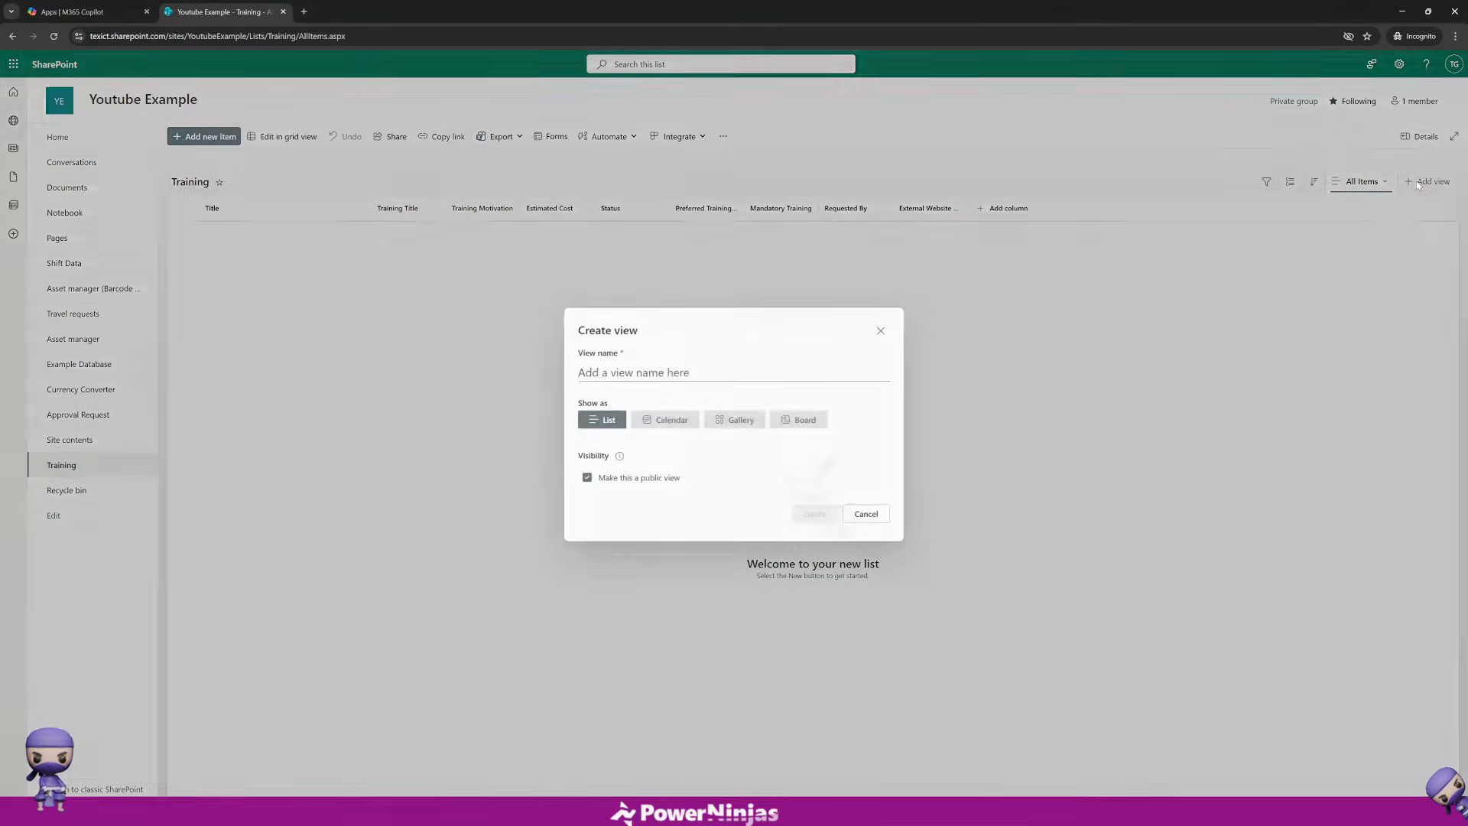
{"action": "left_click", "coordinate": [883, 329]}
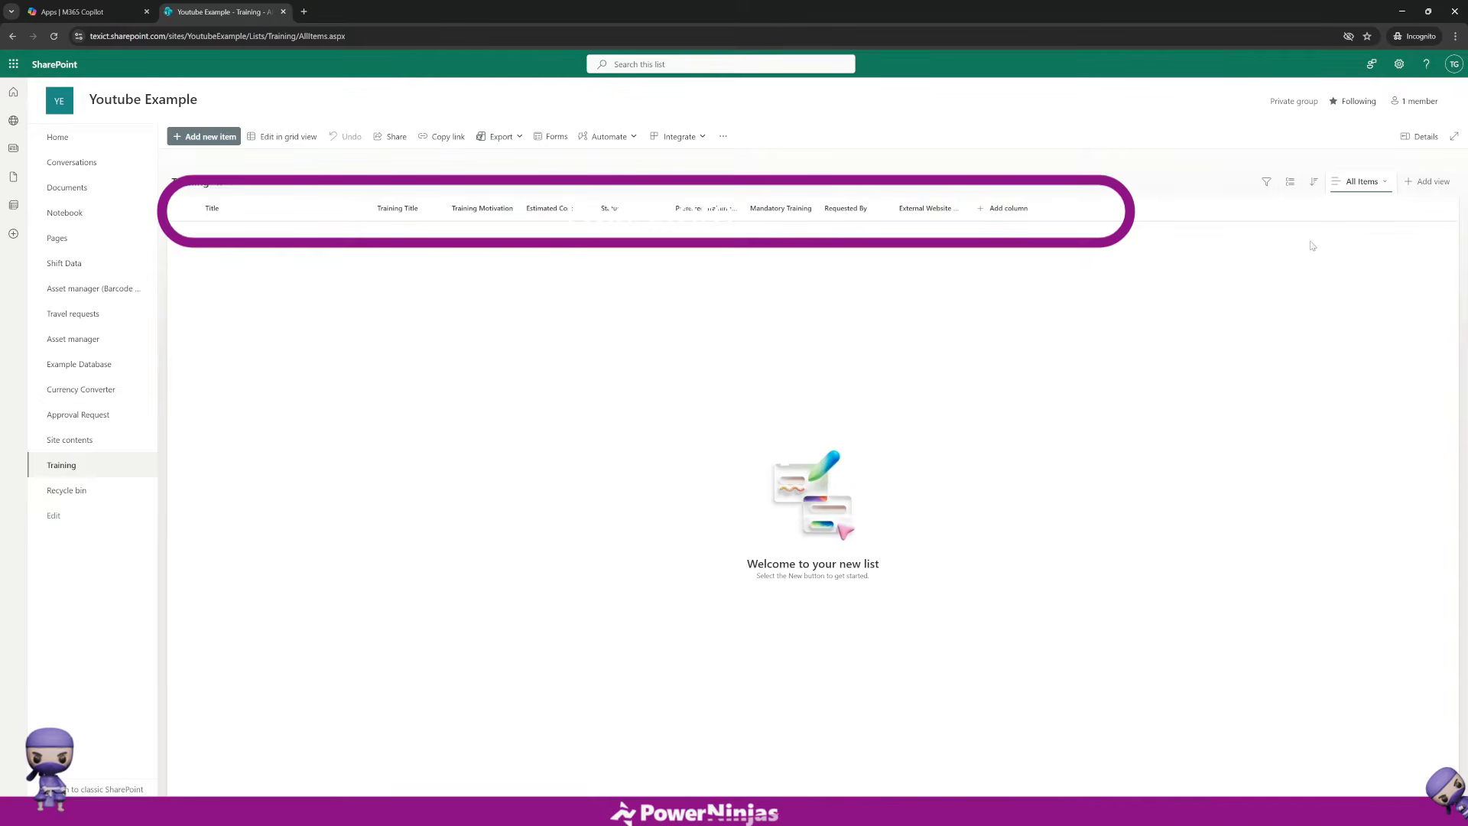
Step: Examine the column display, sort and filter settings of the All Items view, and return to the list with the settings confirmed
{"action": "left_click", "coordinate": [1385, 184]}
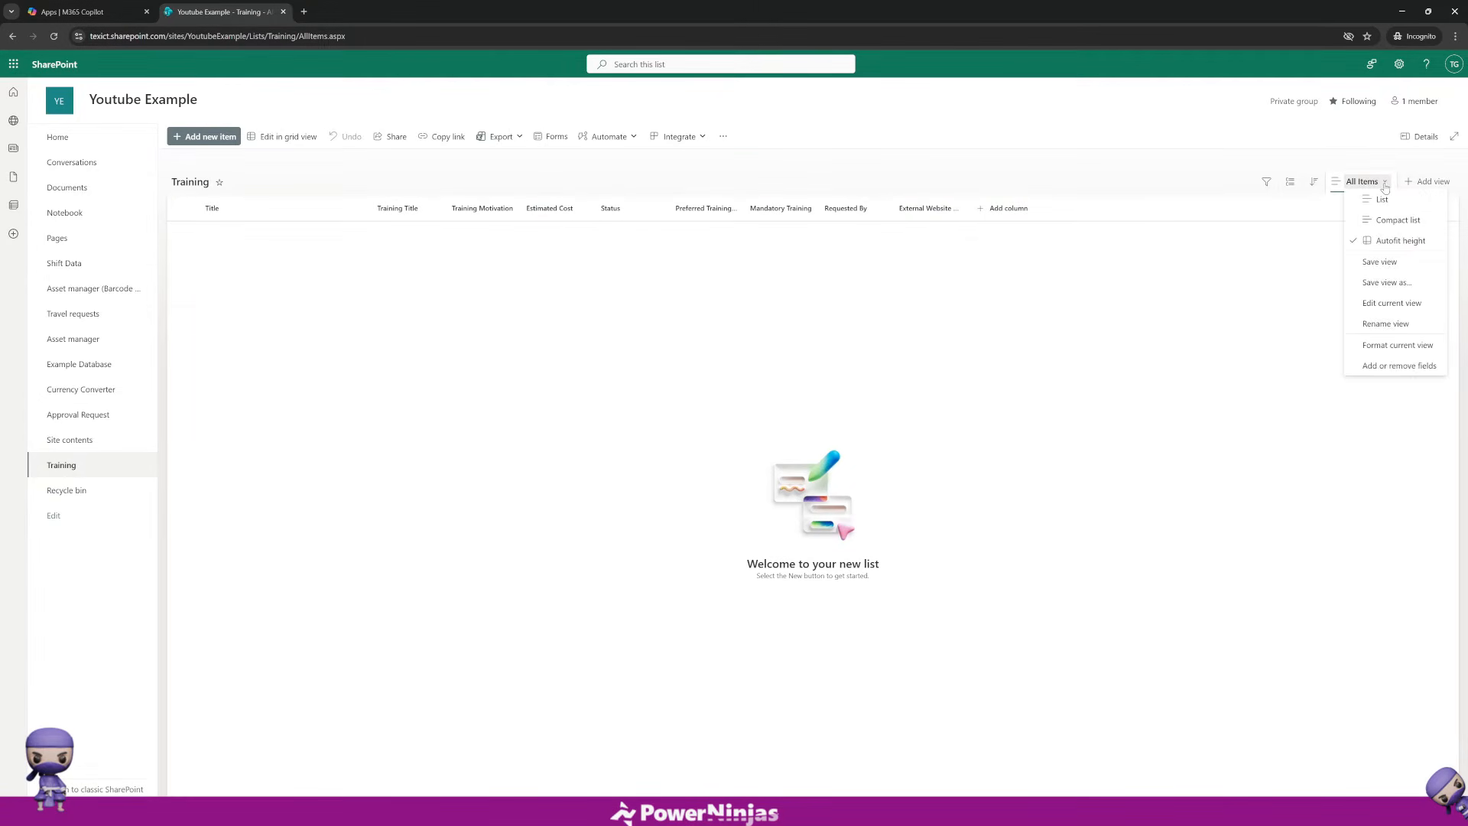
{"action": "left_click", "coordinate": [1392, 303]}
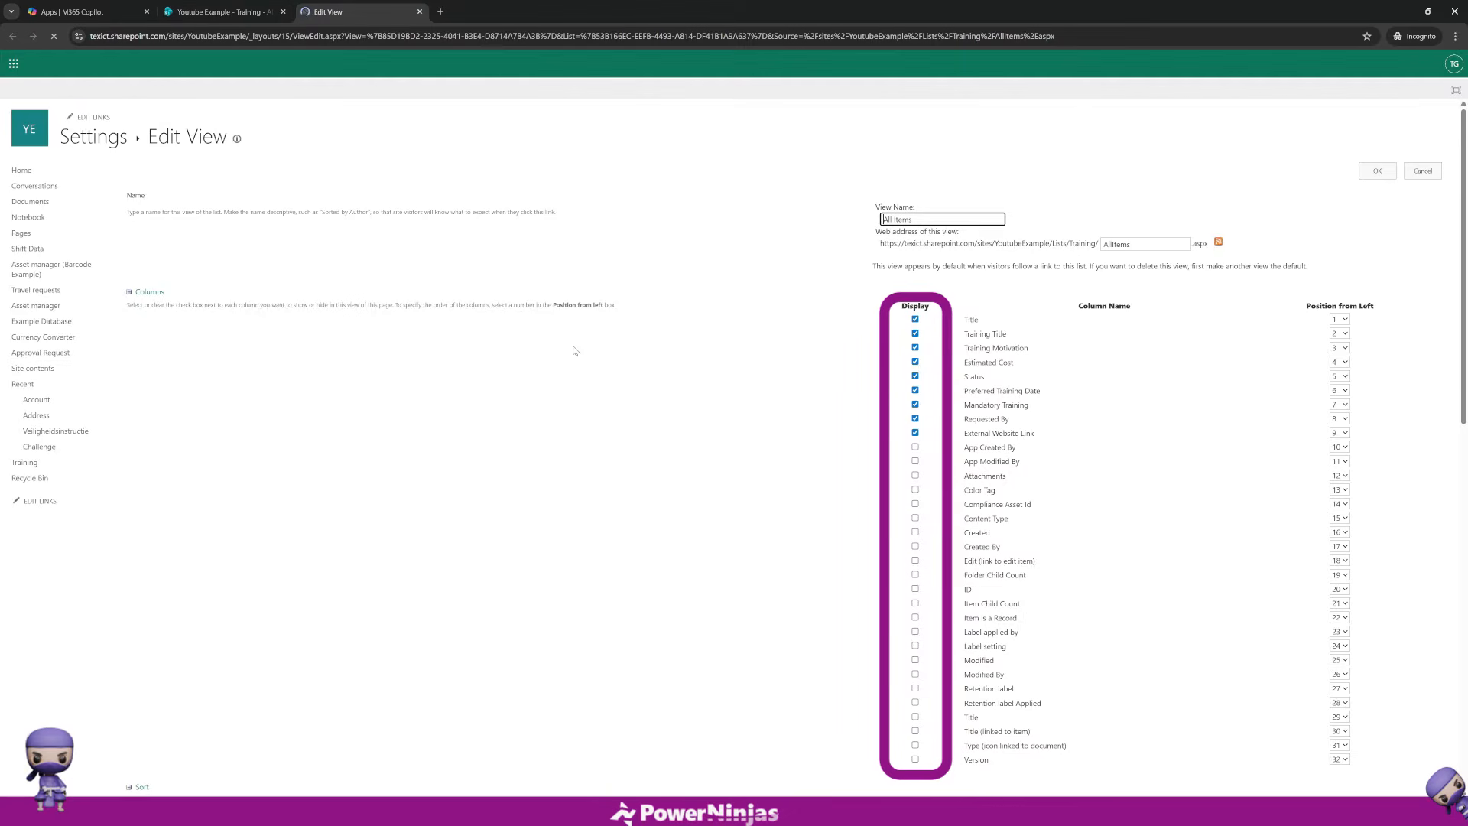
{"action": "left_click", "coordinate": [916, 533]}
{"action": "left_click", "coordinate": [916, 534]}
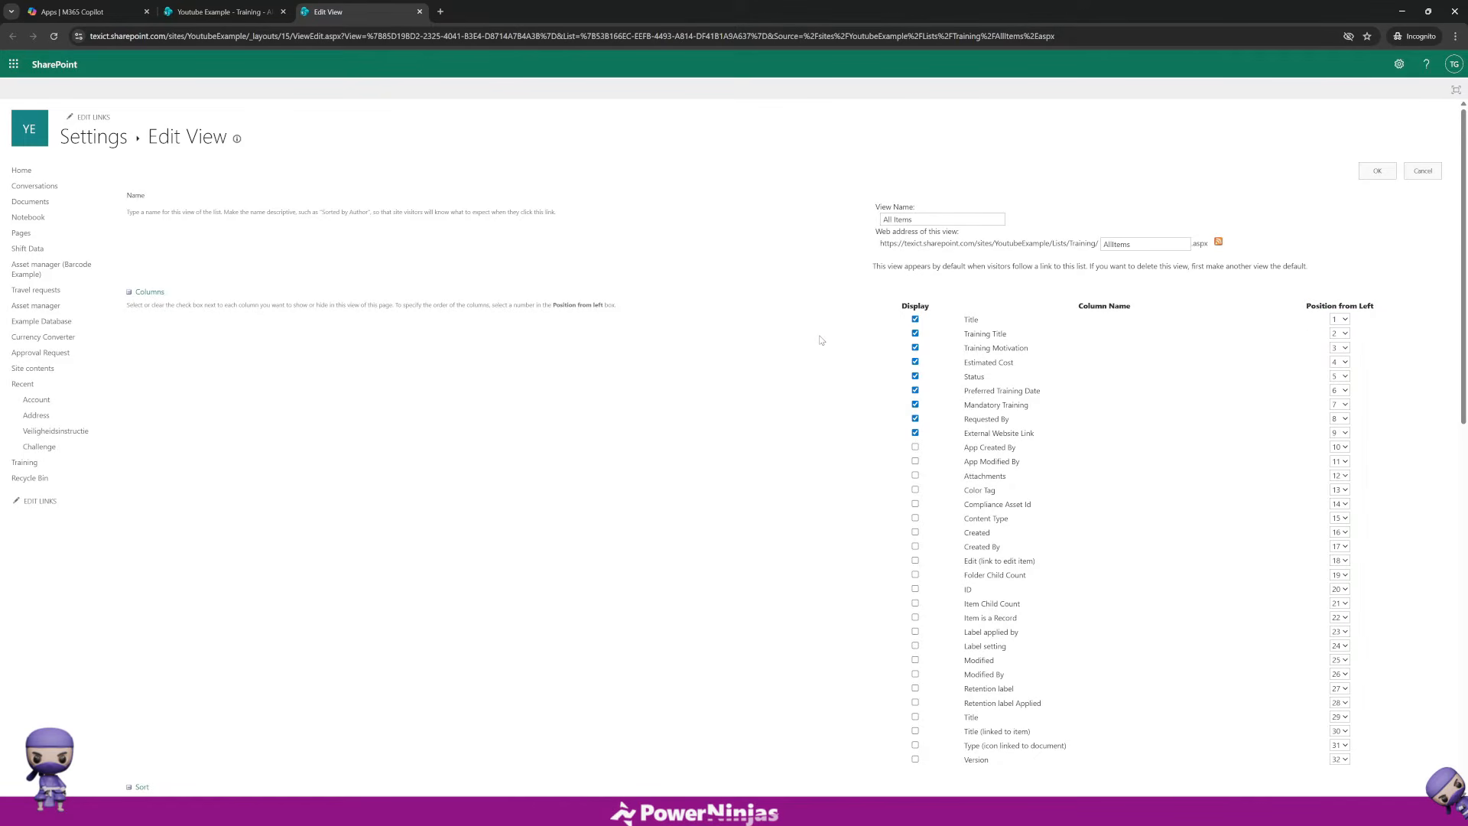
{"action": "scroll", "coordinate": [821, 340], "scroll_direction": "down", "scroll_amount": 5}
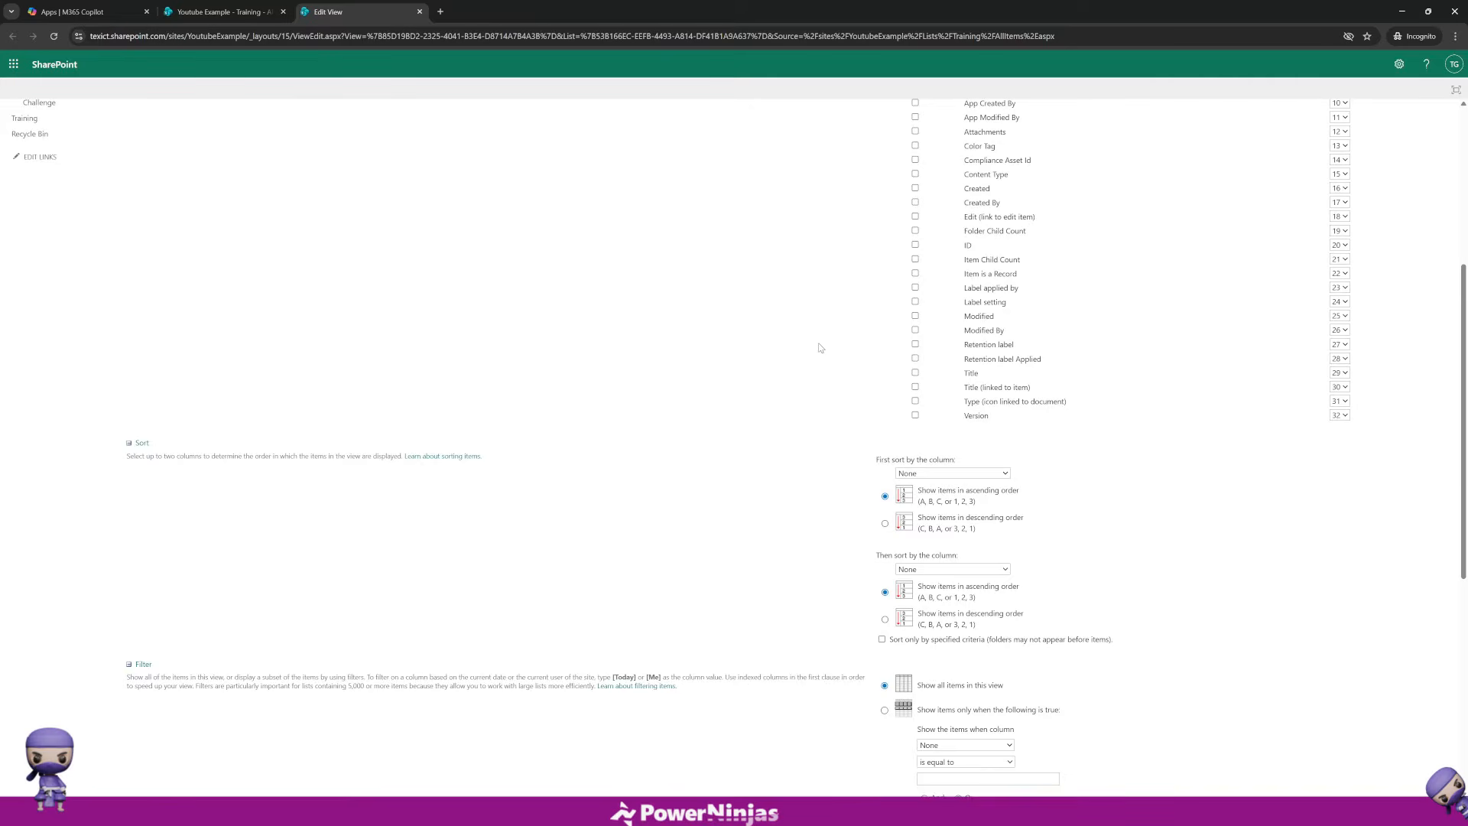
{"action": "scroll", "coordinate": [820, 348], "scroll_direction": "down", "scroll_amount": 2}
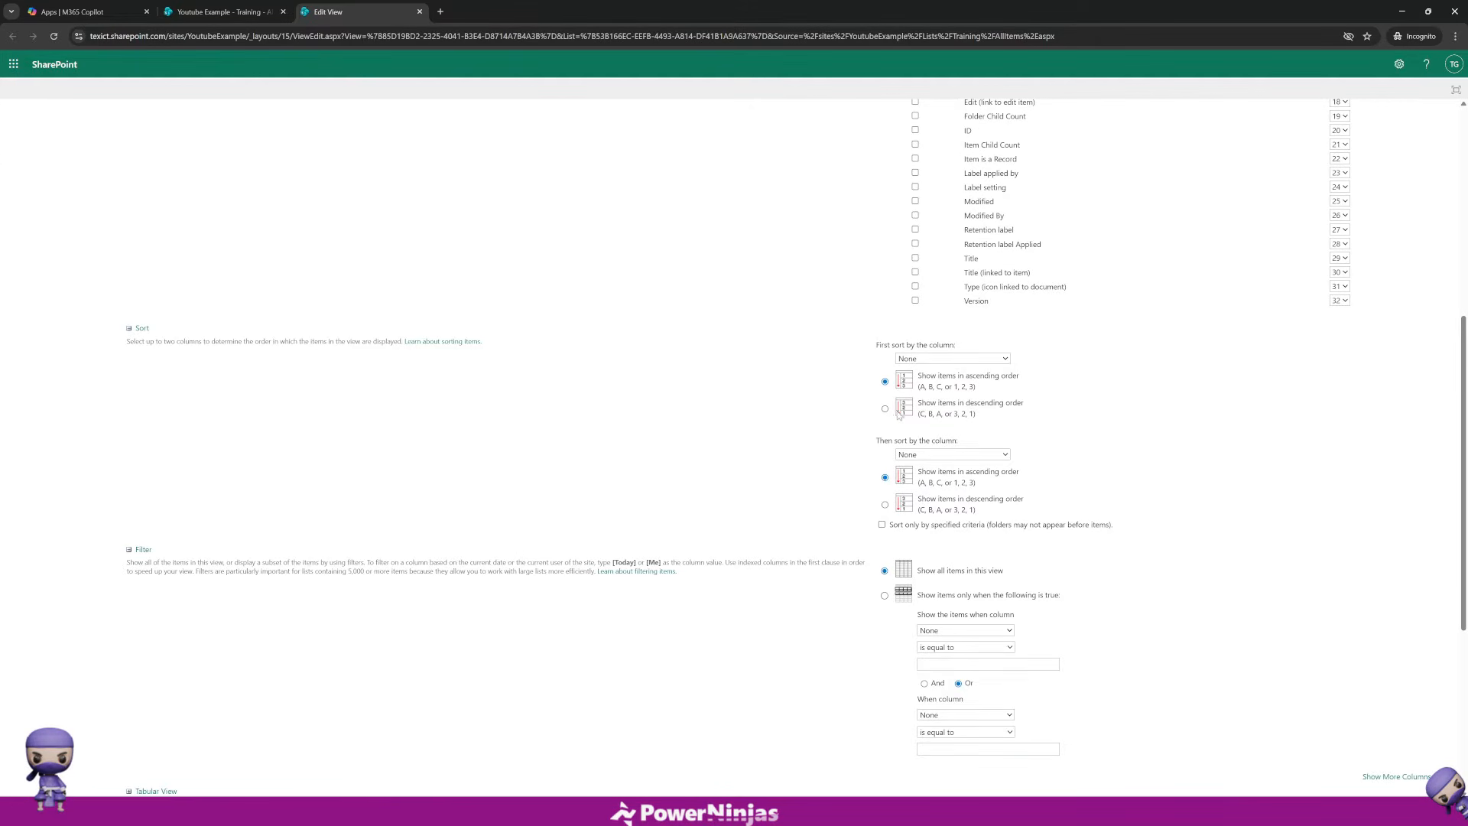
{"action": "scroll", "coordinate": [898, 413], "scroll_direction": "down", "scroll_amount": 2}
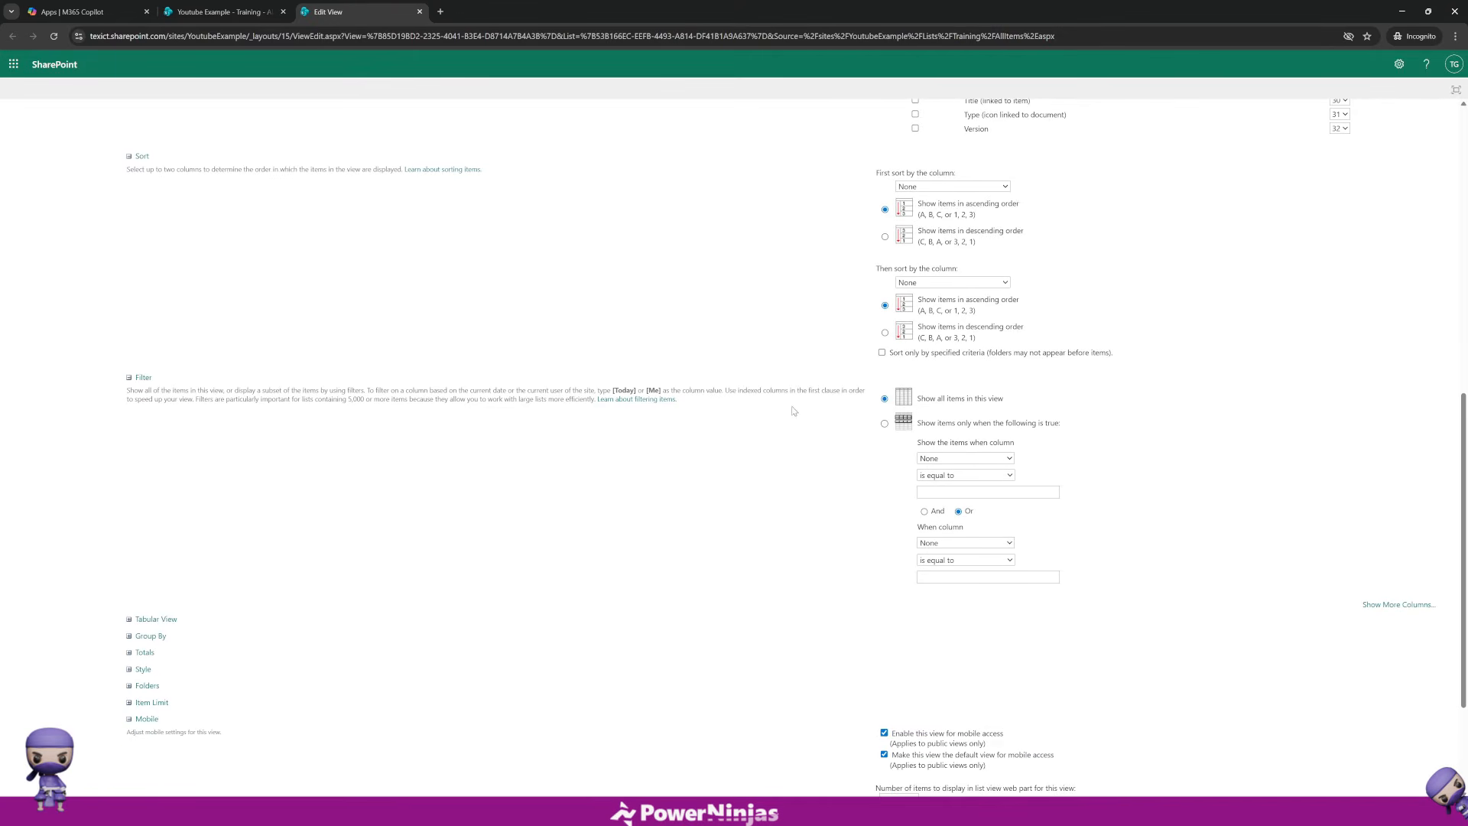
{"action": "scroll", "coordinate": [795, 410], "scroll_direction": "up", "scroll_amount": 3}
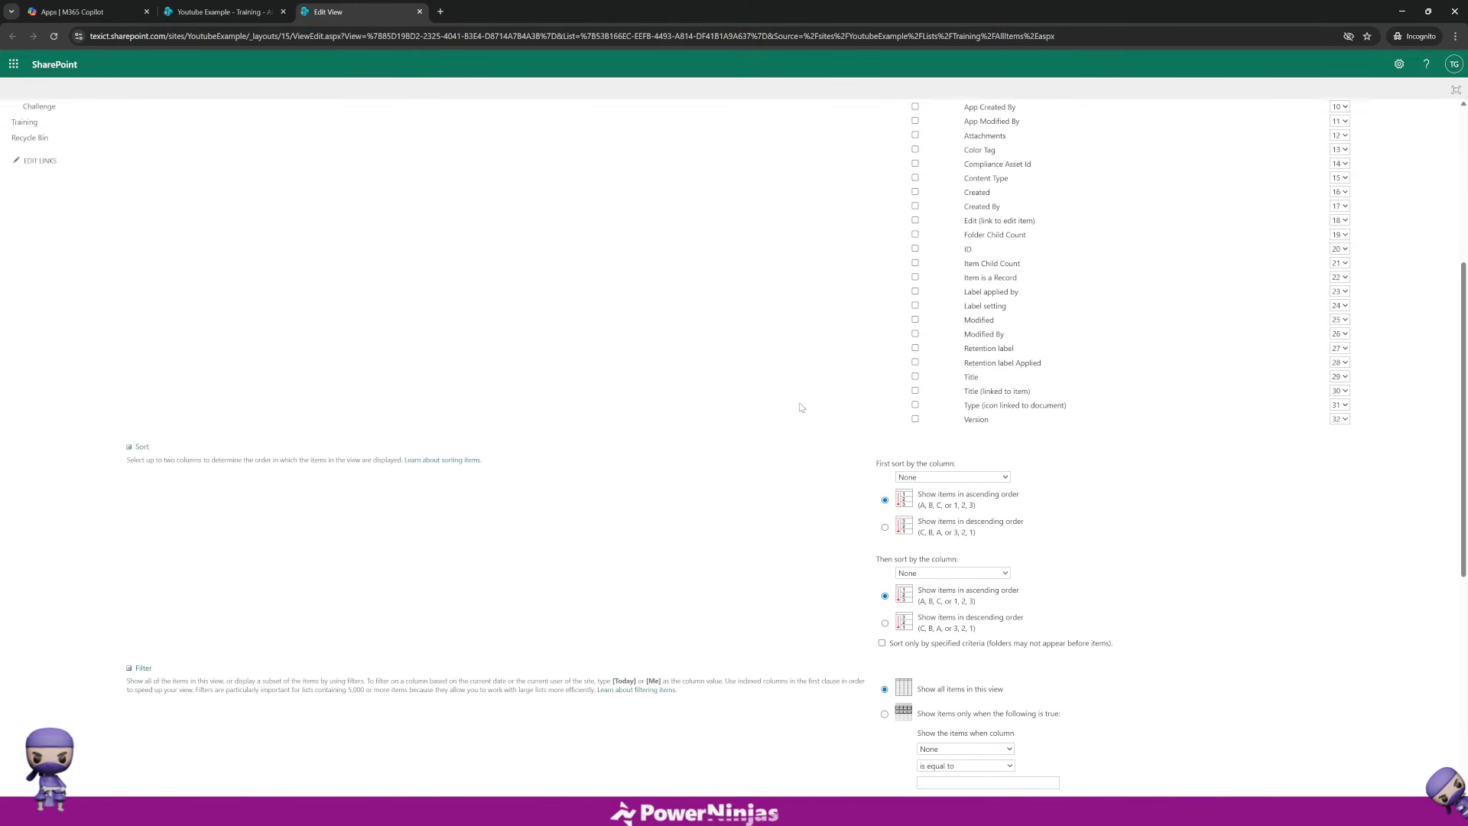
{"action": "scroll", "coordinate": [801, 407], "scroll_direction": "up", "scroll_amount": 4}
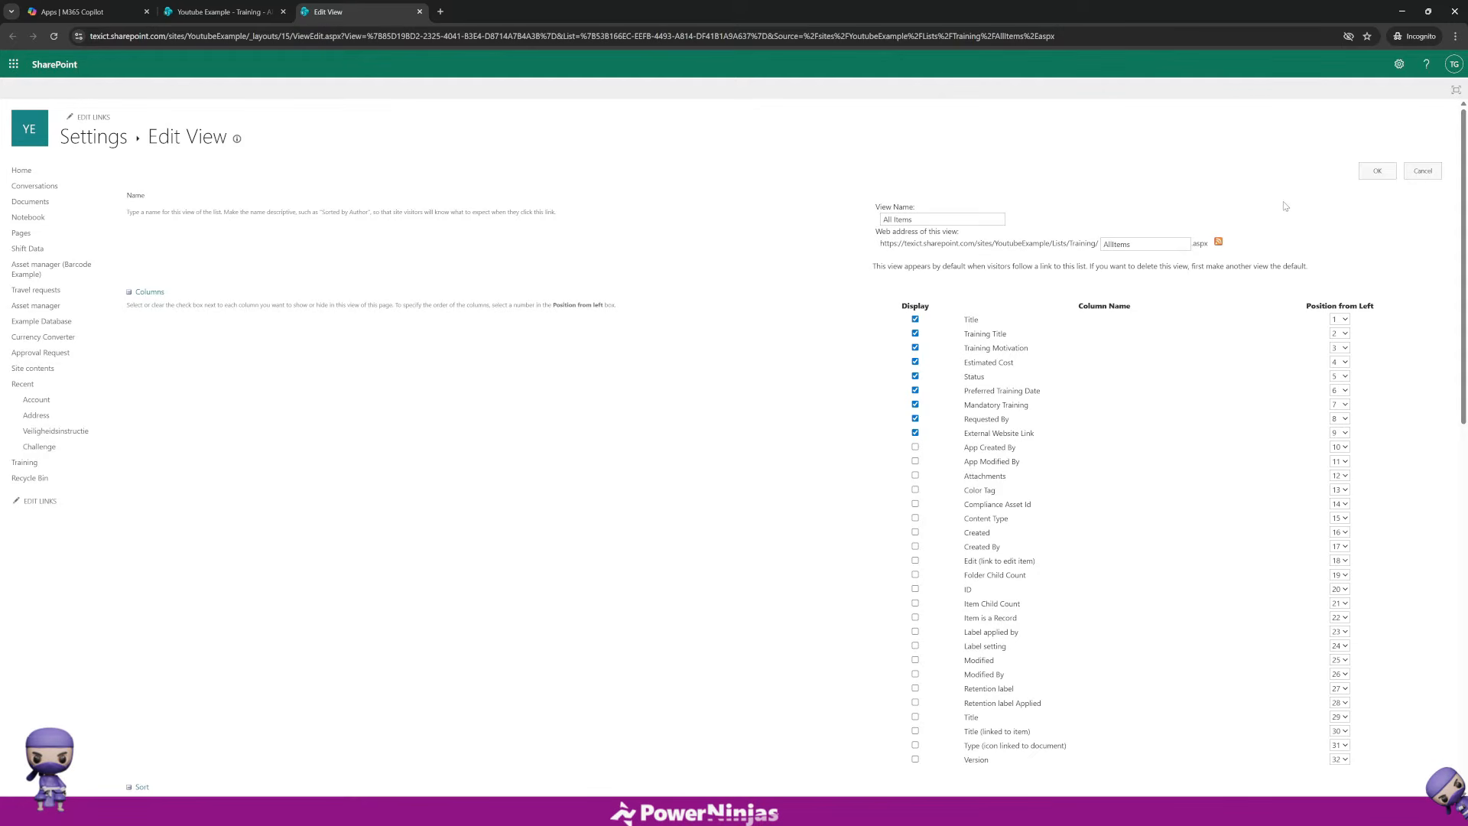
{"action": "left_click", "coordinate": [1376, 171]}
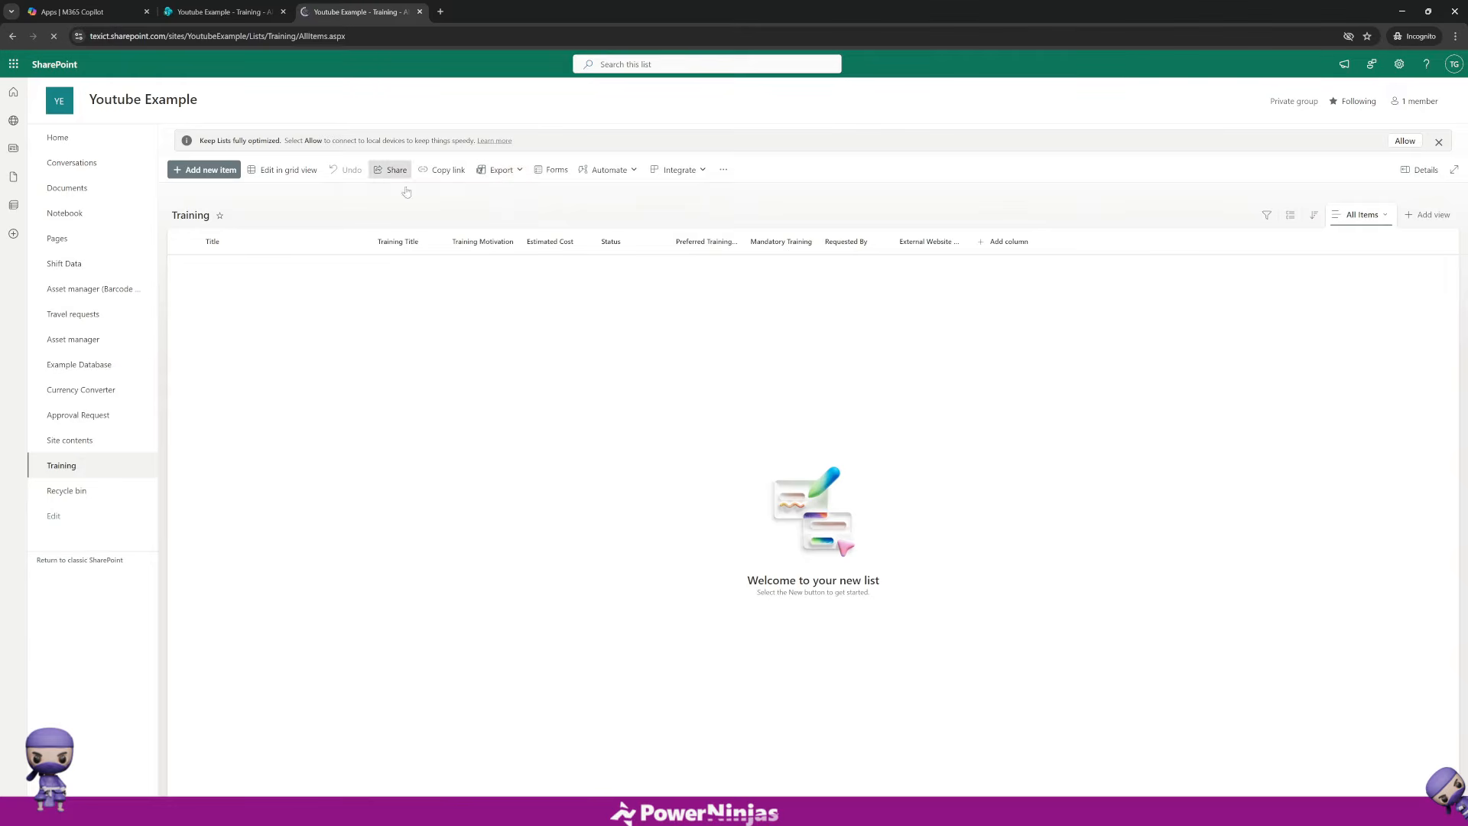
Step: Return to the original Training list browser tab and open the form for a new item
{"action": "left_click", "coordinate": [246, 13]}
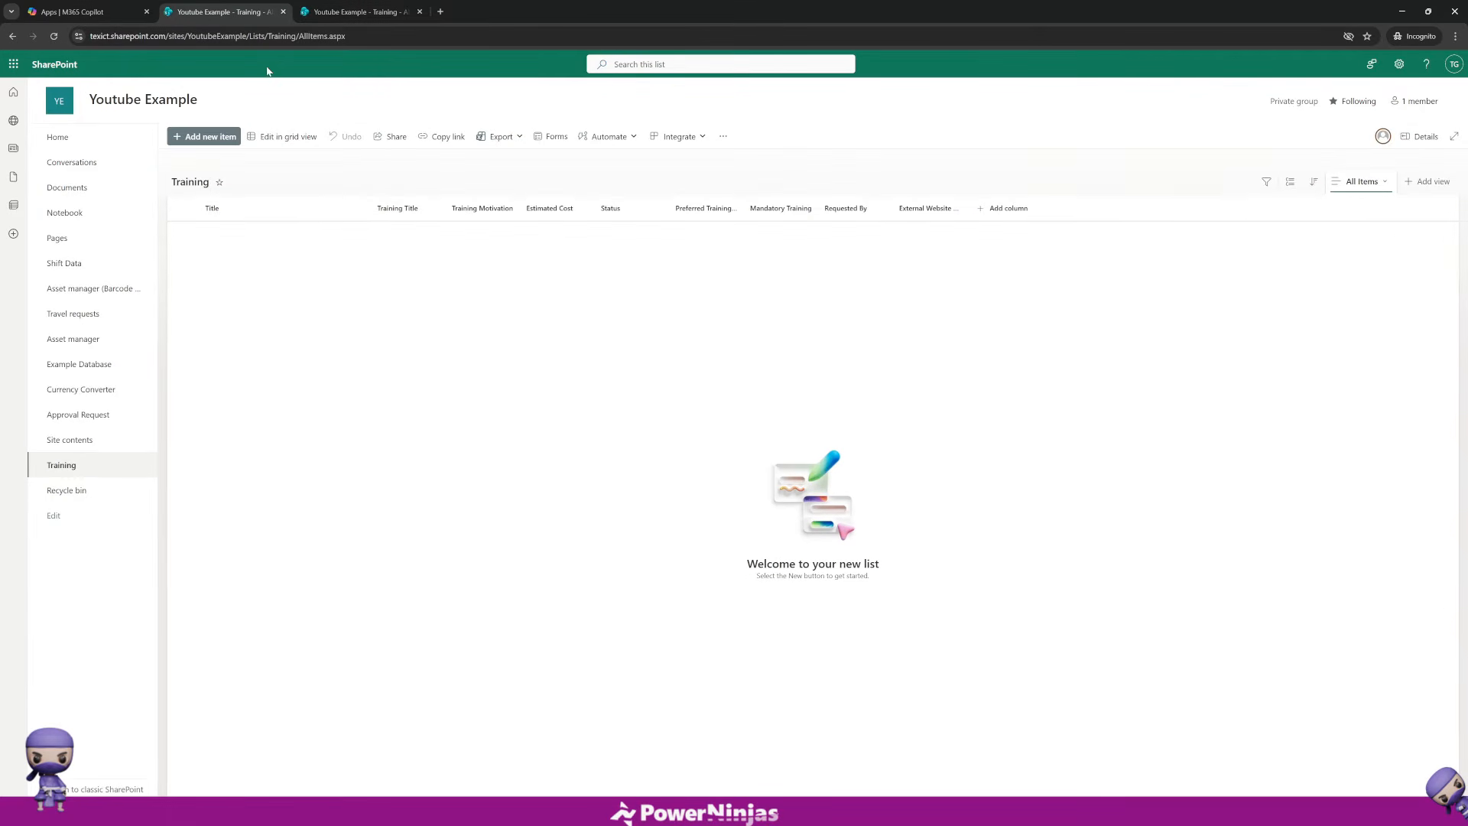
{"action": "left_click", "coordinate": [194, 140]}
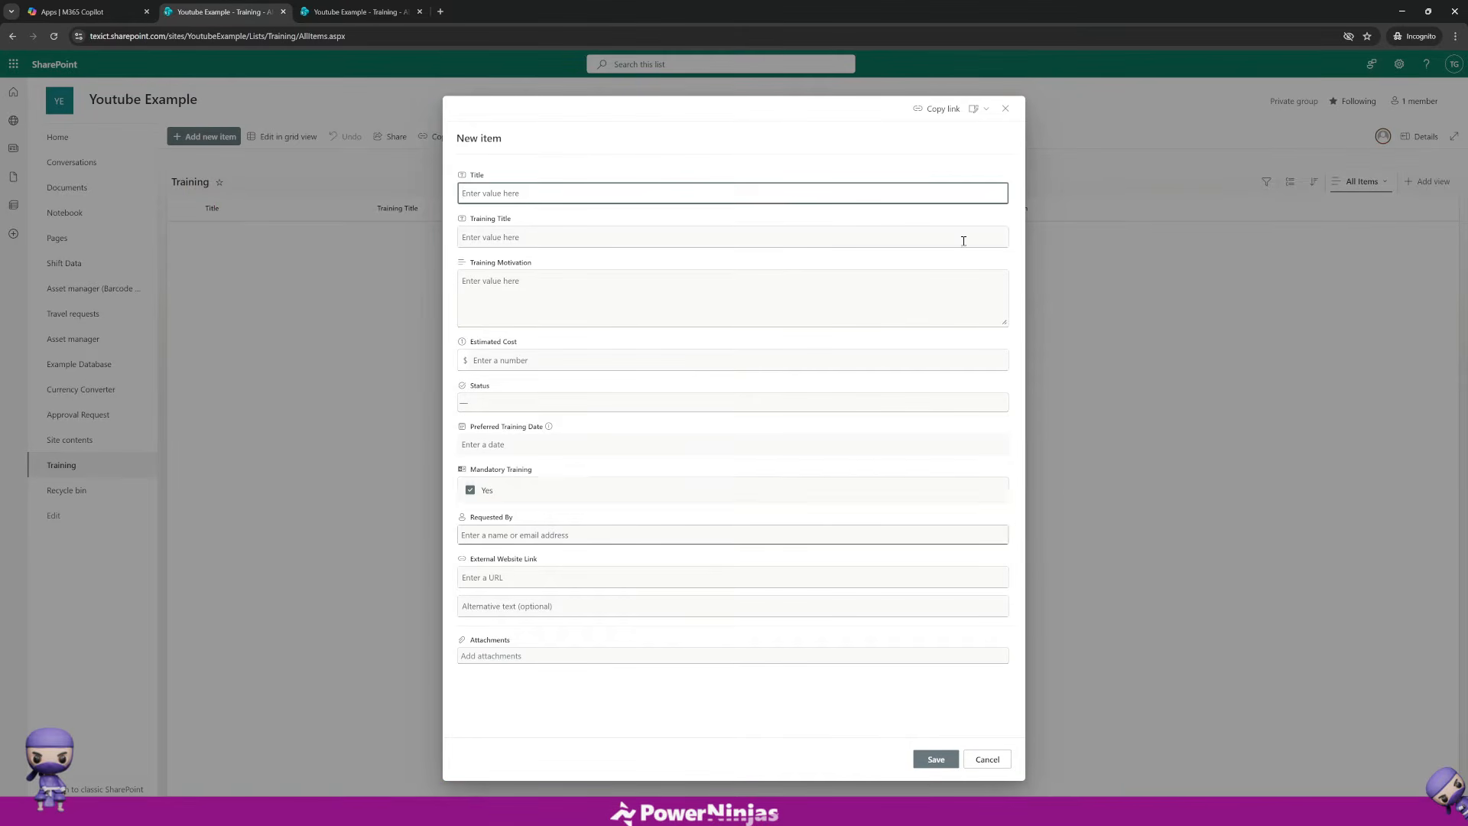
Step: Try out showing and hiding Title and Training Title in the form's column settings, and cancel
{"action": "left_click", "coordinate": [981, 110]}
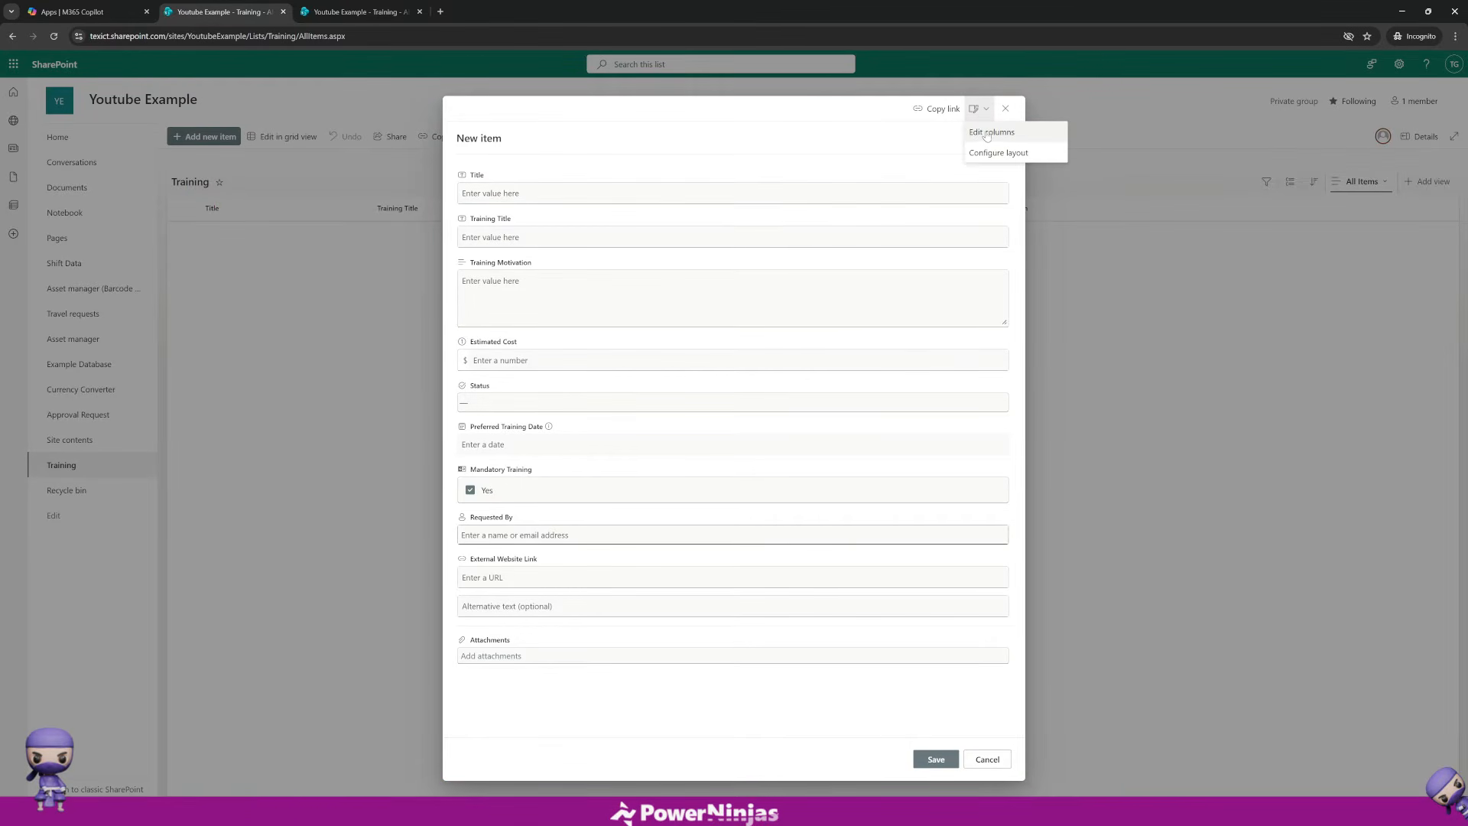
{"action": "left_click", "coordinate": [987, 134]}
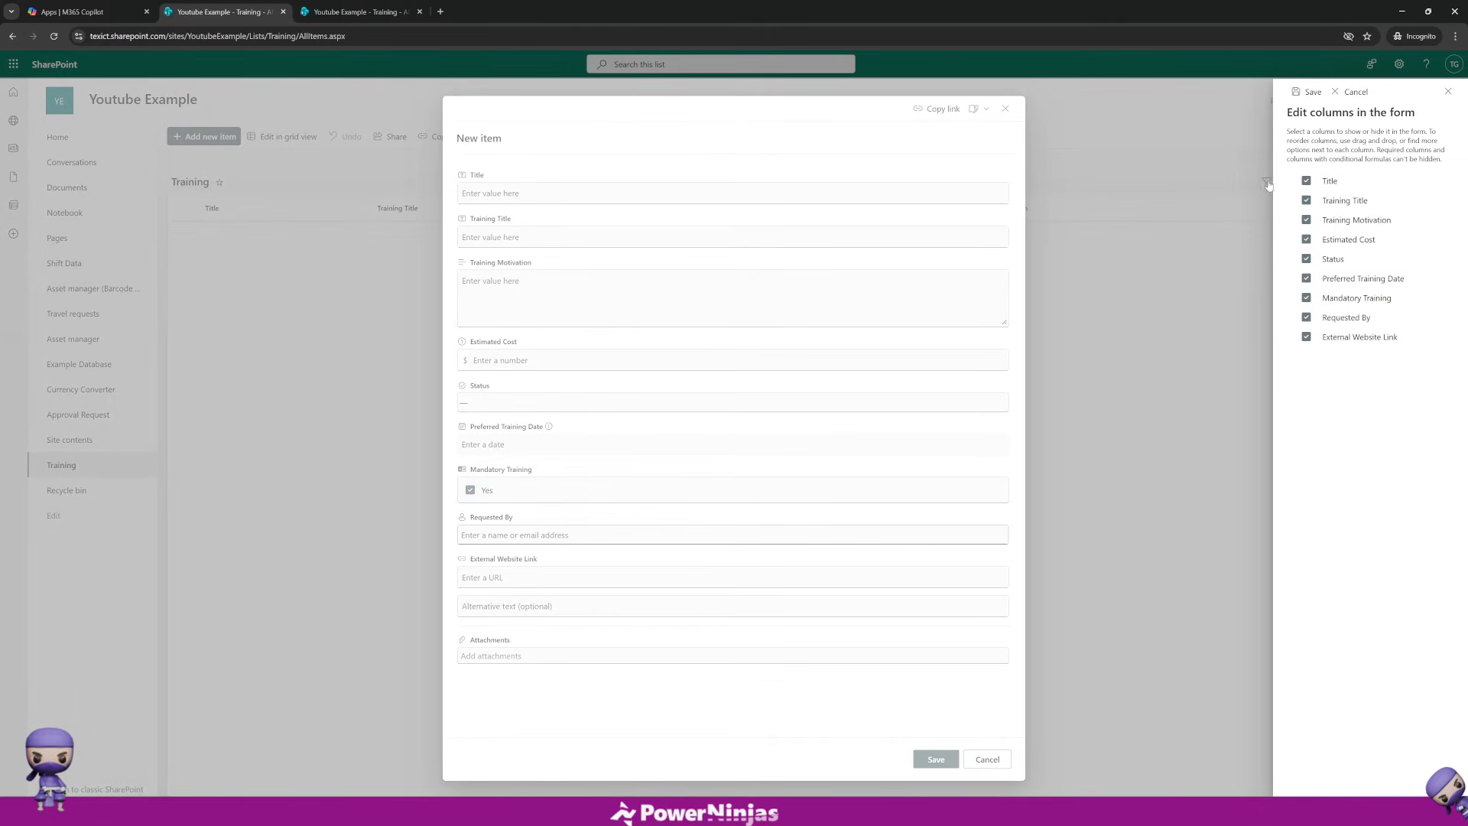
{"action": "left_click", "coordinate": [1307, 182]}
{"action": "left_click", "coordinate": [1307, 182]}
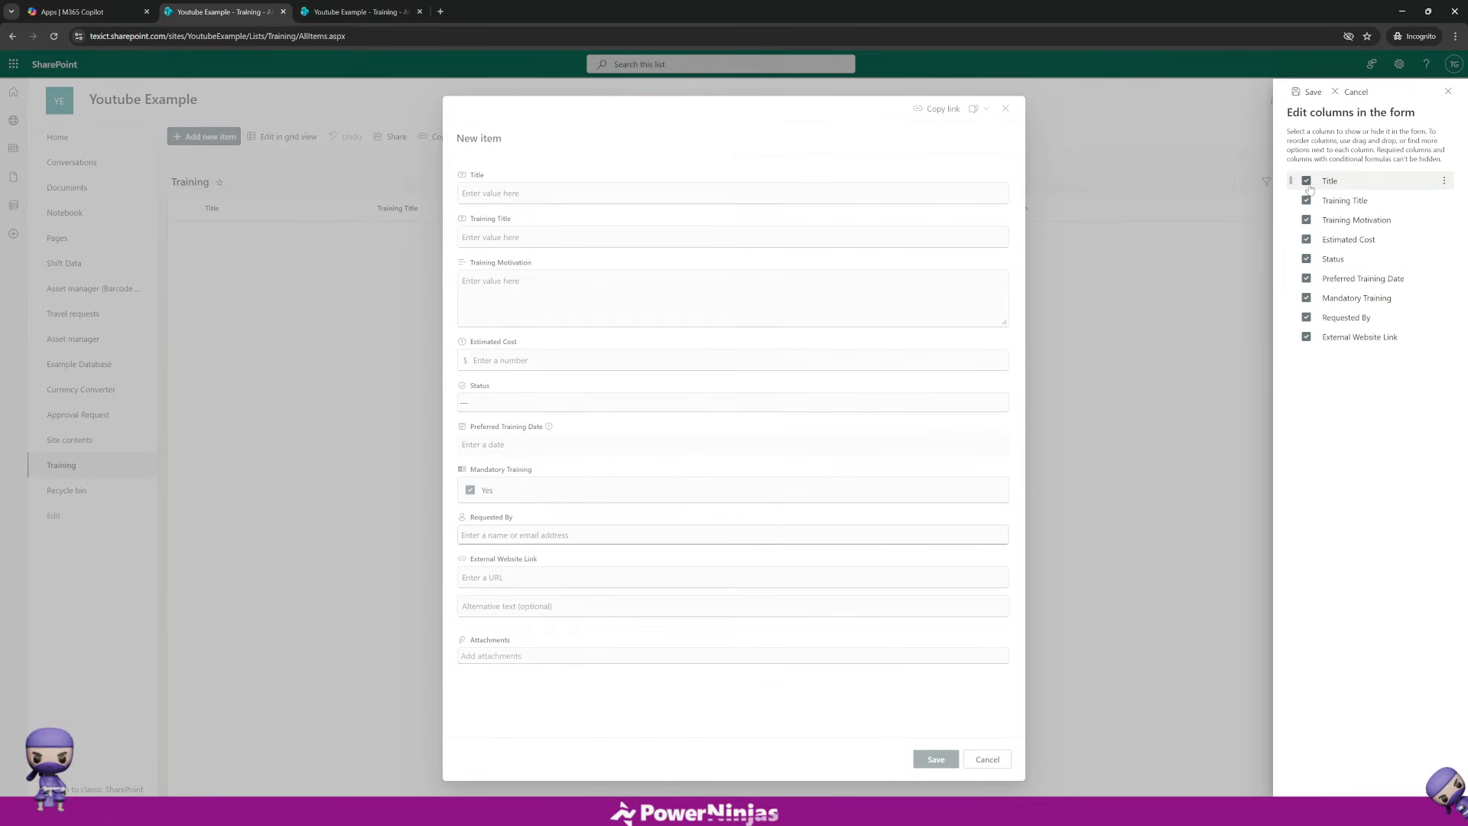
{"action": "left_click", "coordinate": [1307, 201]}
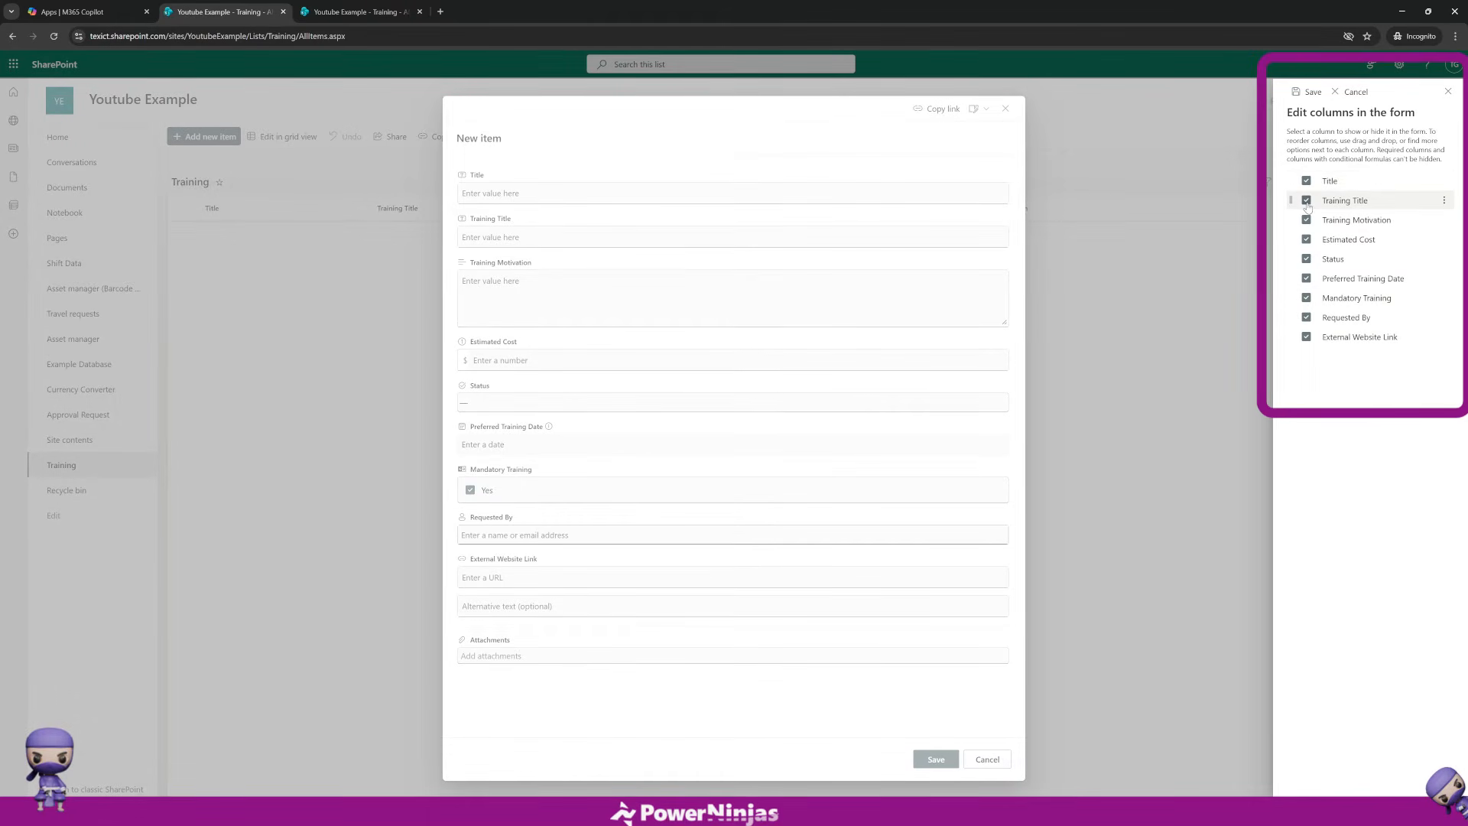
{"action": "left_click", "coordinate": [1307, 201]}
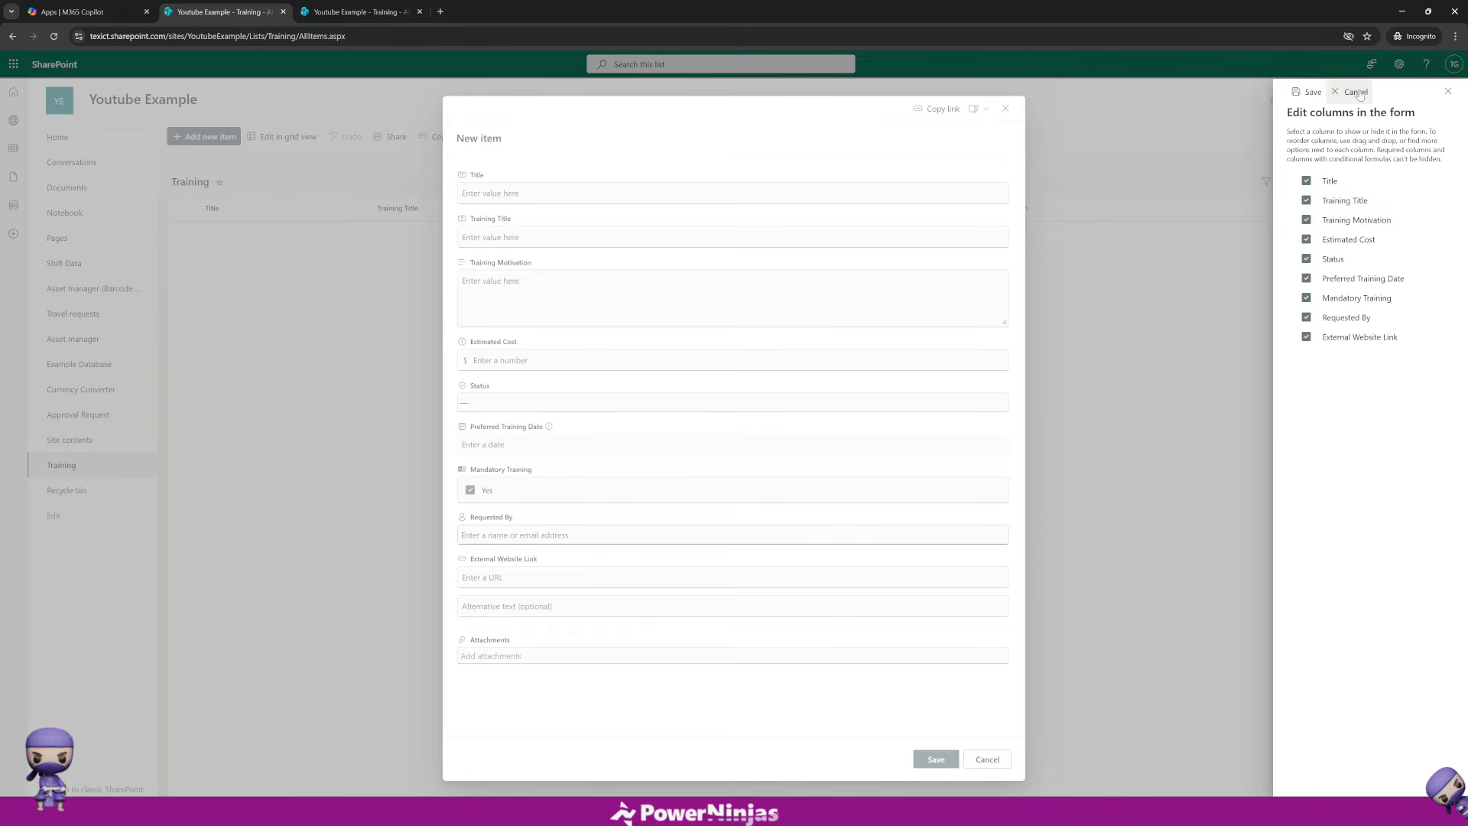
{"action": "left_click", "coordinate": [1362, 92]}
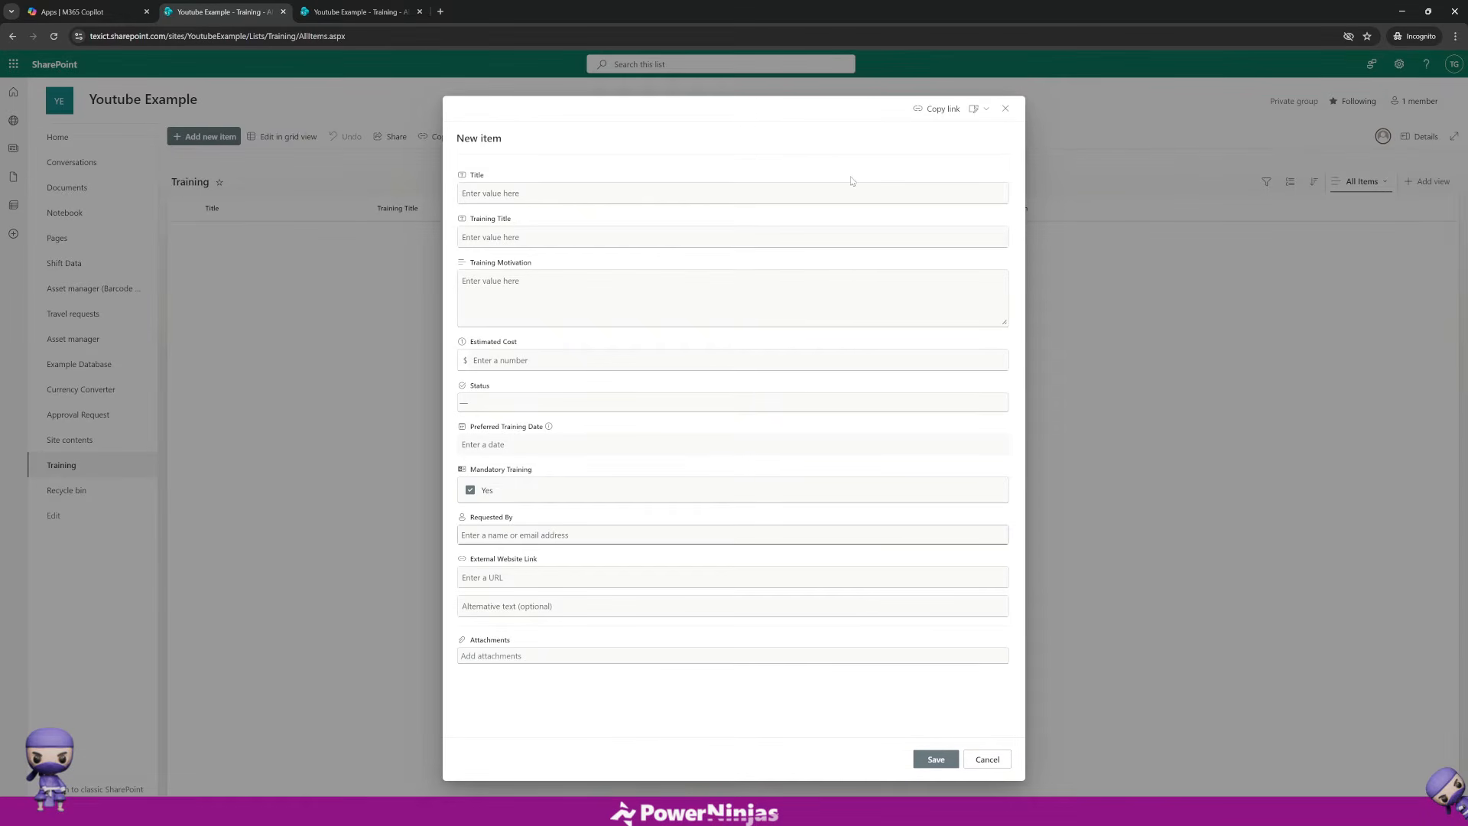
Step: Try to reorder the form's columns by moving Status below External Website Link
{"action": "left_click", "coordinate": [983, 112]}
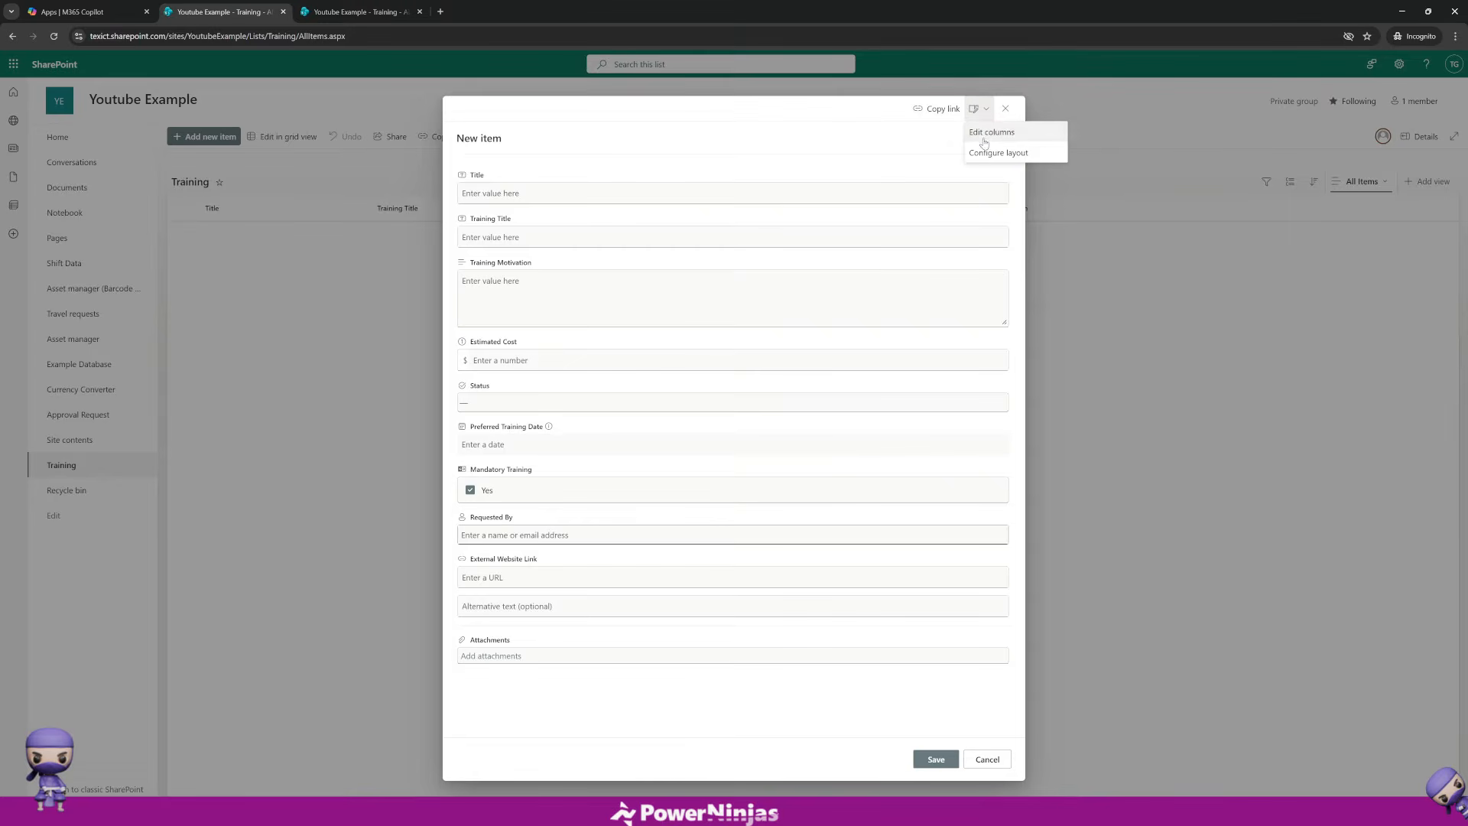
{"action": "left_click", "coordinate": [985, 142]}
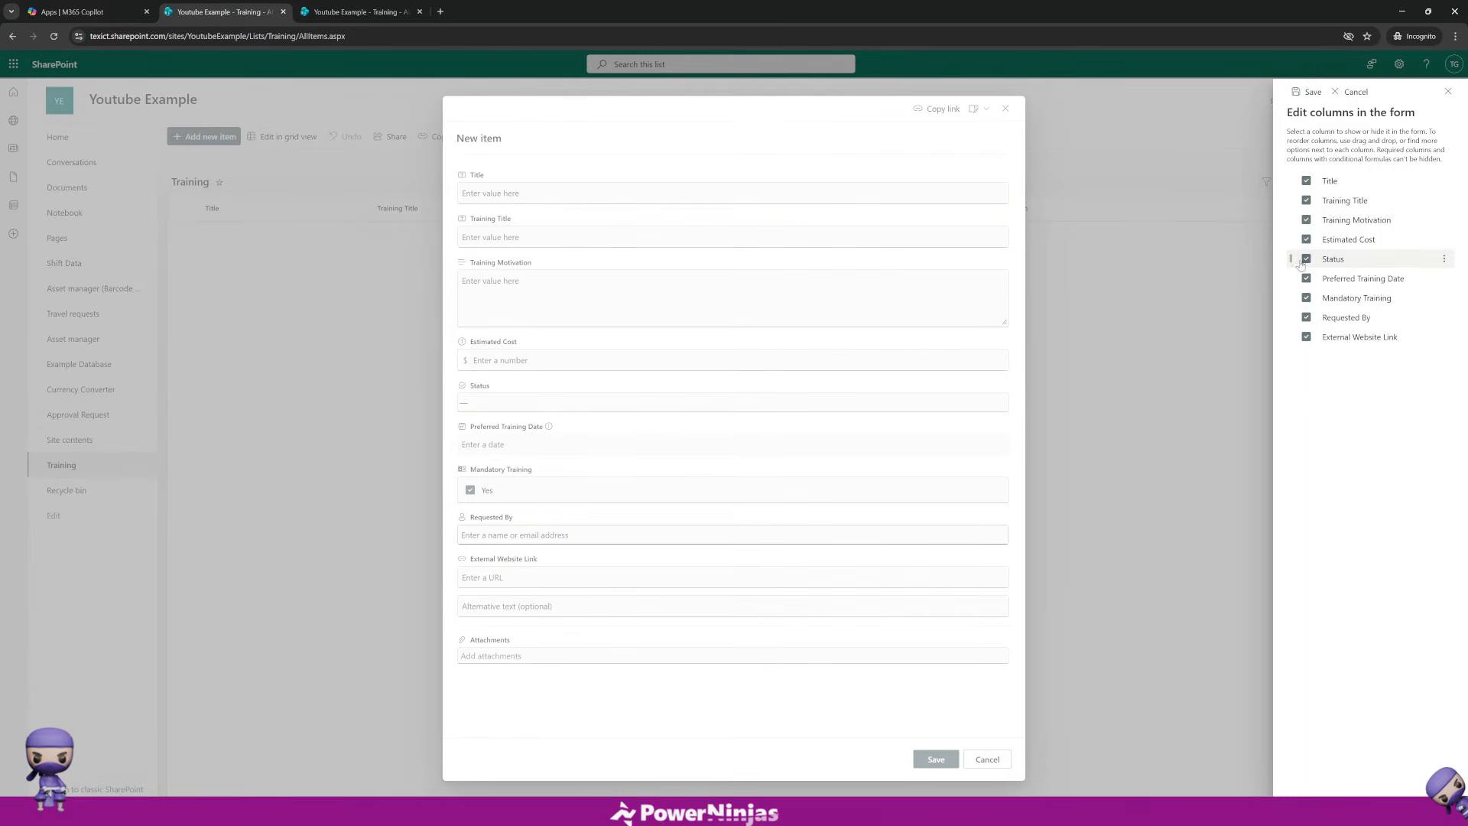
{"action": "left_click_drag", "start_coordinate": [1293, 260], "coordinate": [1295, 343]}
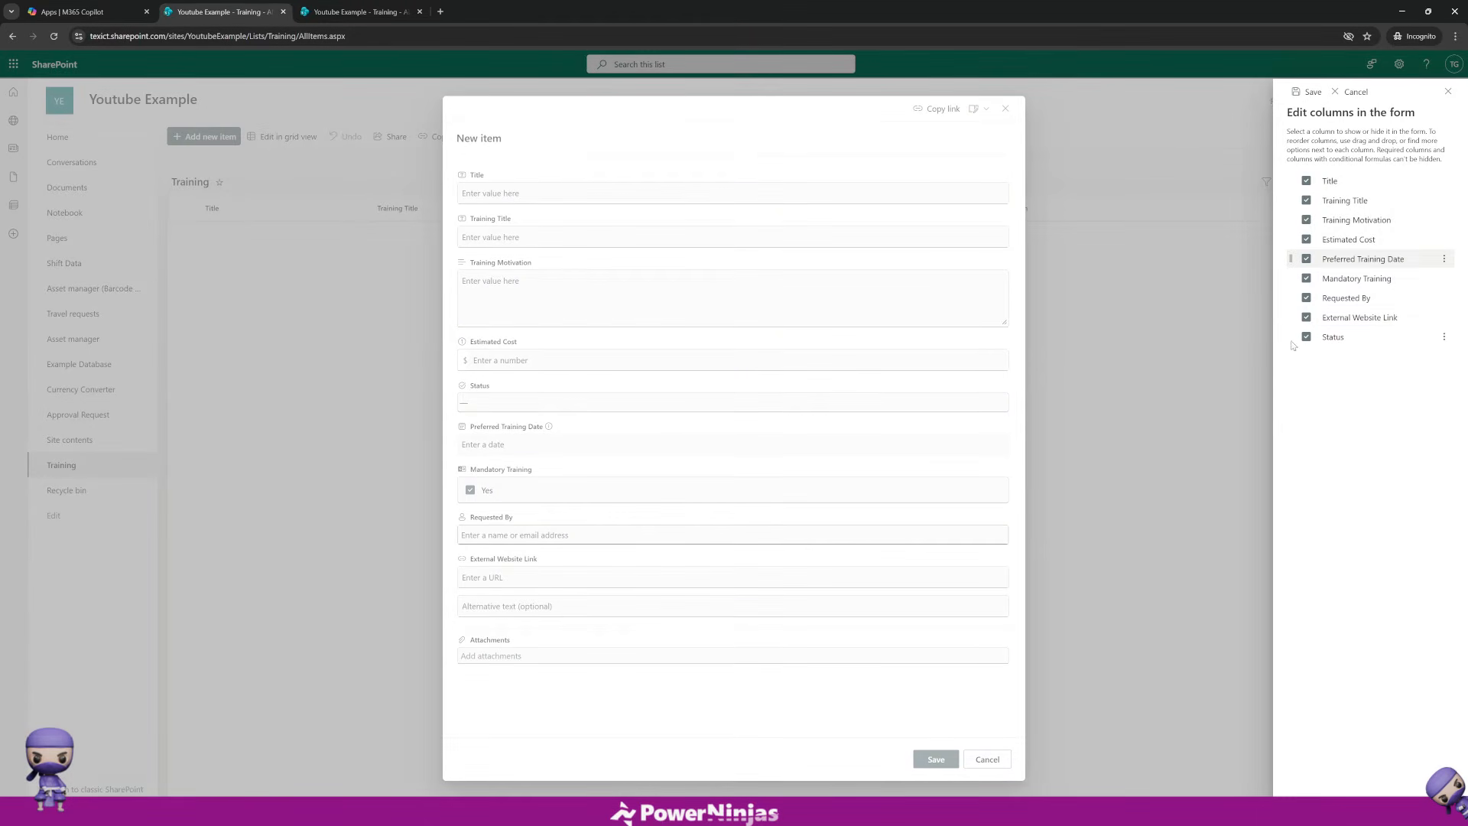
{"action": "left_click_drag", "start_coordinate": [1312, 279], "coordinate": [1317, 196]}
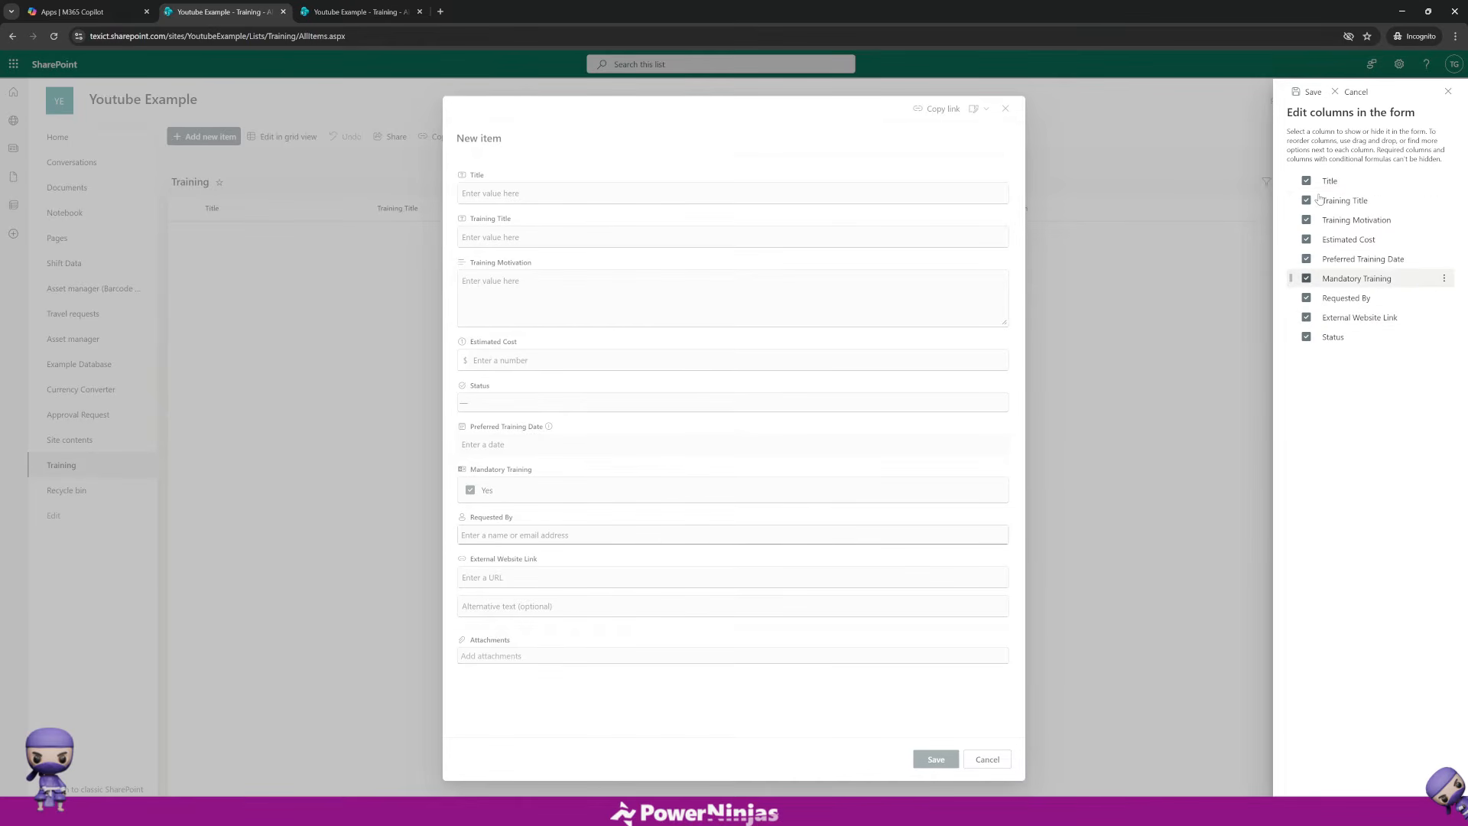
{"action": "left_click", "coordinate": [1308, 92]}
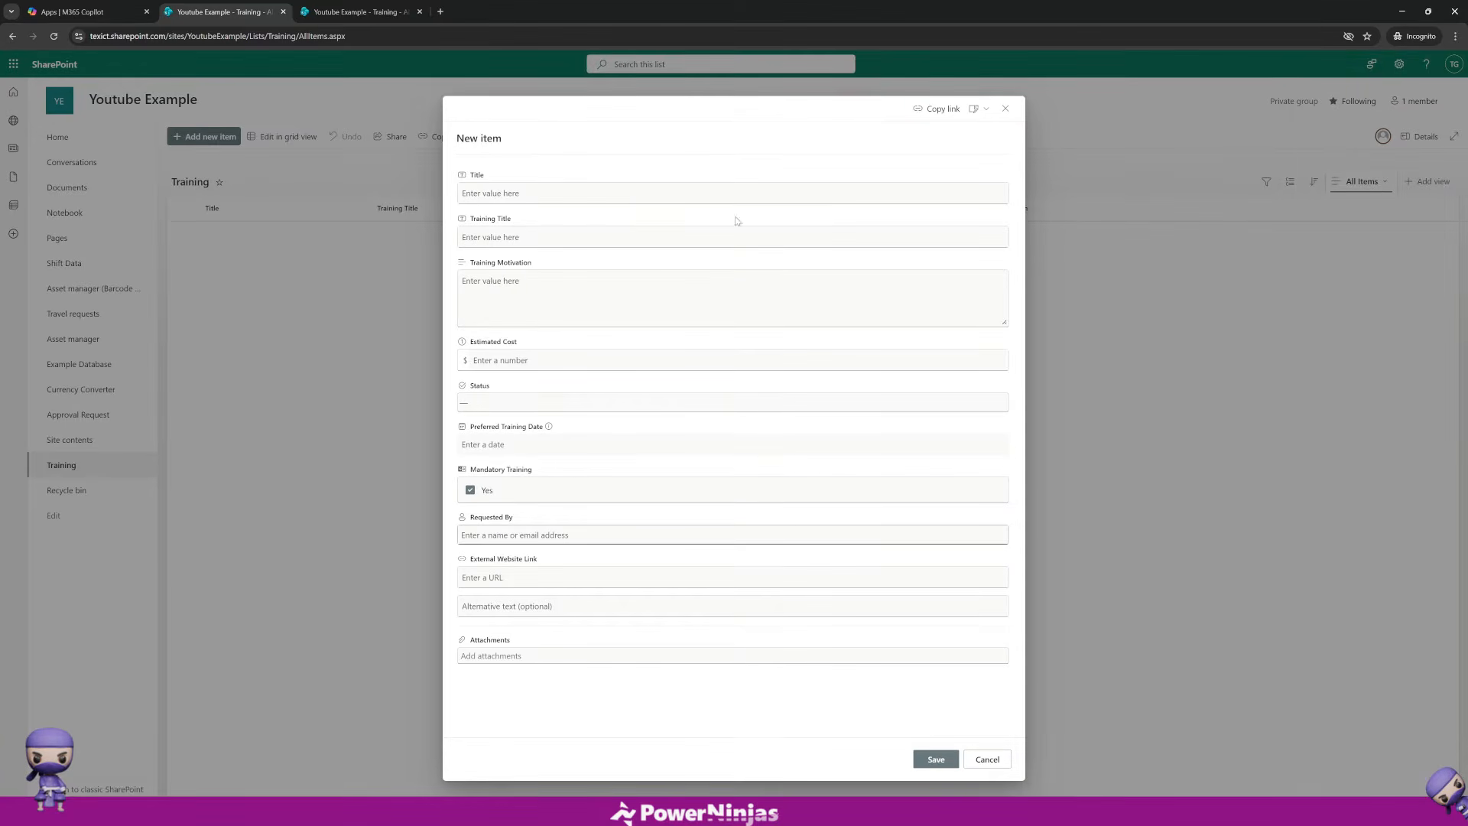
Step: Enter Title "Power BI fundamentals", Training Motivation "Wants to create better dashboards." and Estimated Cost 750 for the new item
{"action": "left_click", "coordinate": [534, 195]}
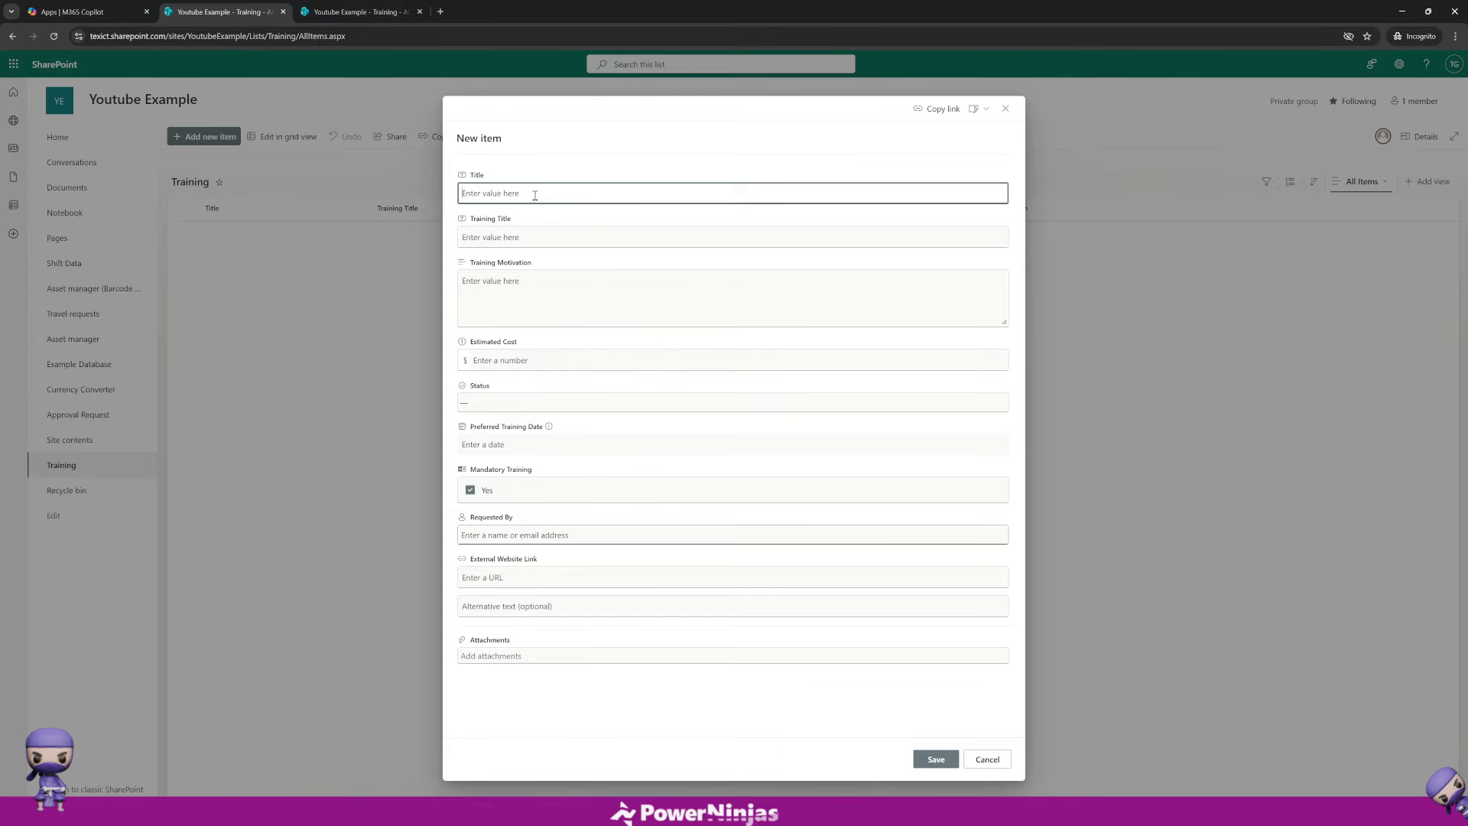
{"action": "type", "text": "Power BI fundamentals"}
{"action": "left_click", "coordinate": [511, 297]}
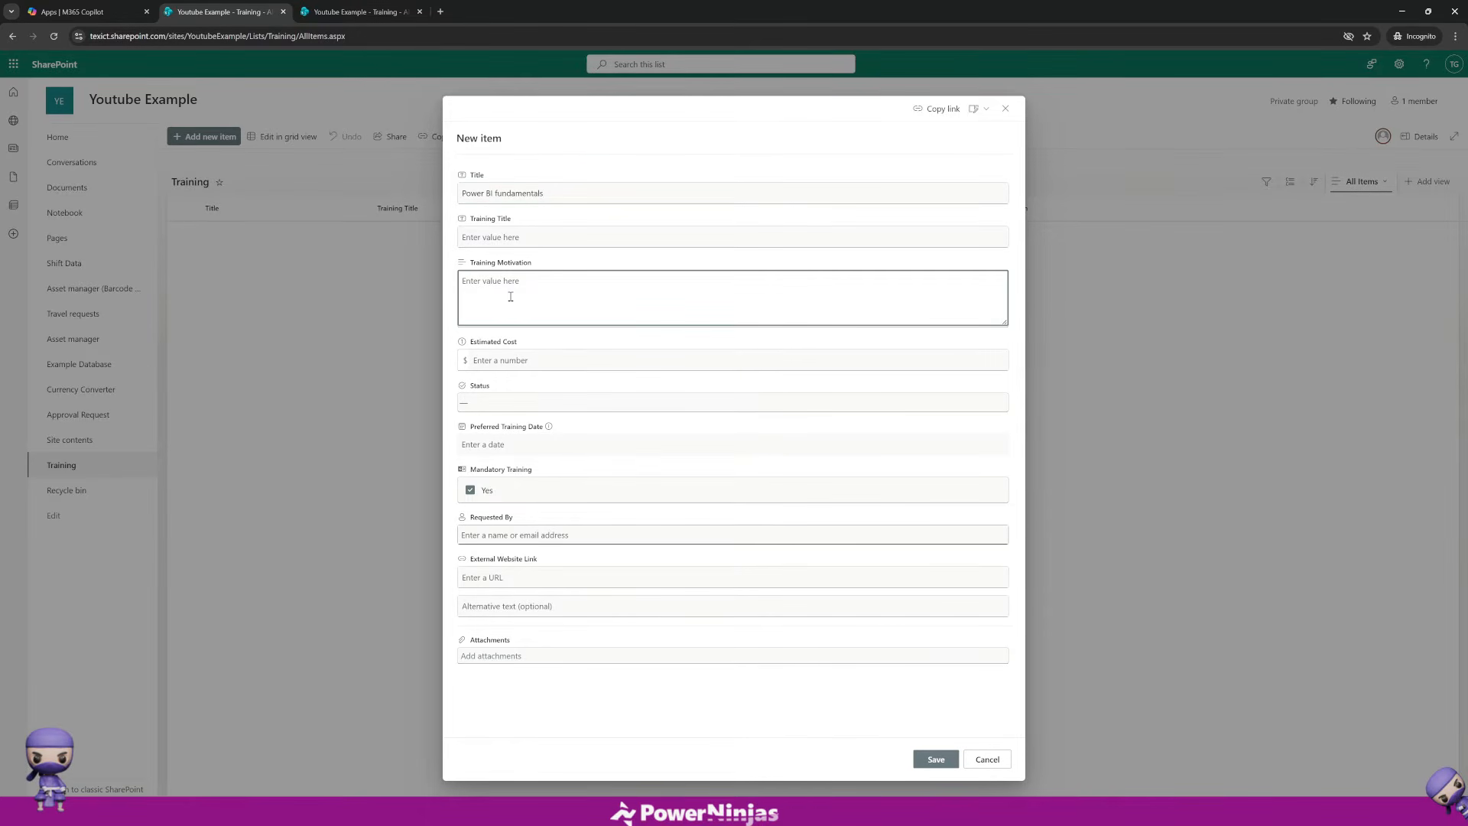
{"action": "type", "text": "Wants to create better dashboards."}
{"action": "left_click", "coordinate": [530, 360]}
{"action": "type", "text": "750"}
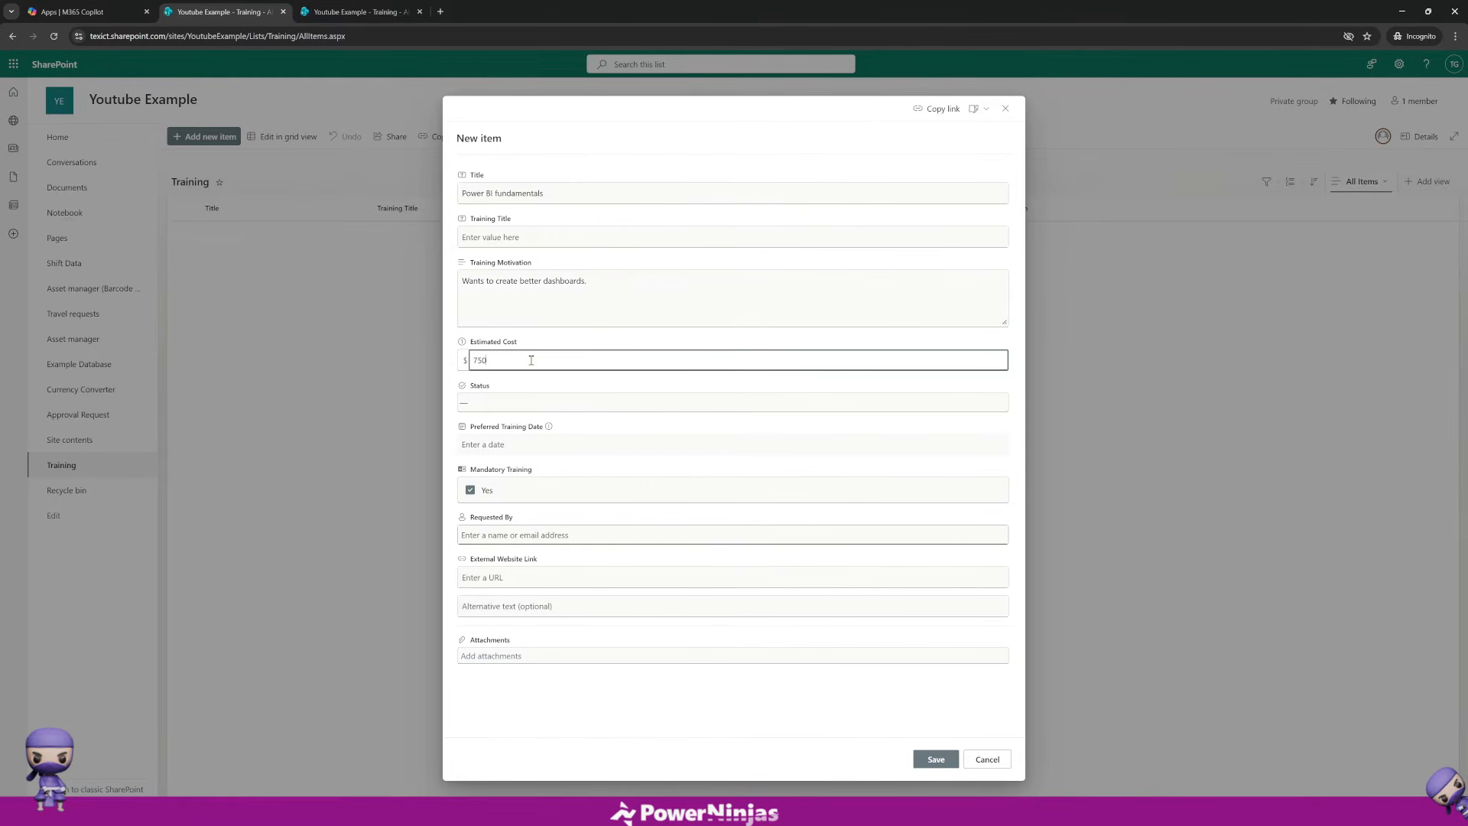
Step: Set the new training item's Status to New and its Preferred Training Date to 6/1/2025 12:00 AM
{"action": "left_click", "coordinate": [534, 402]}
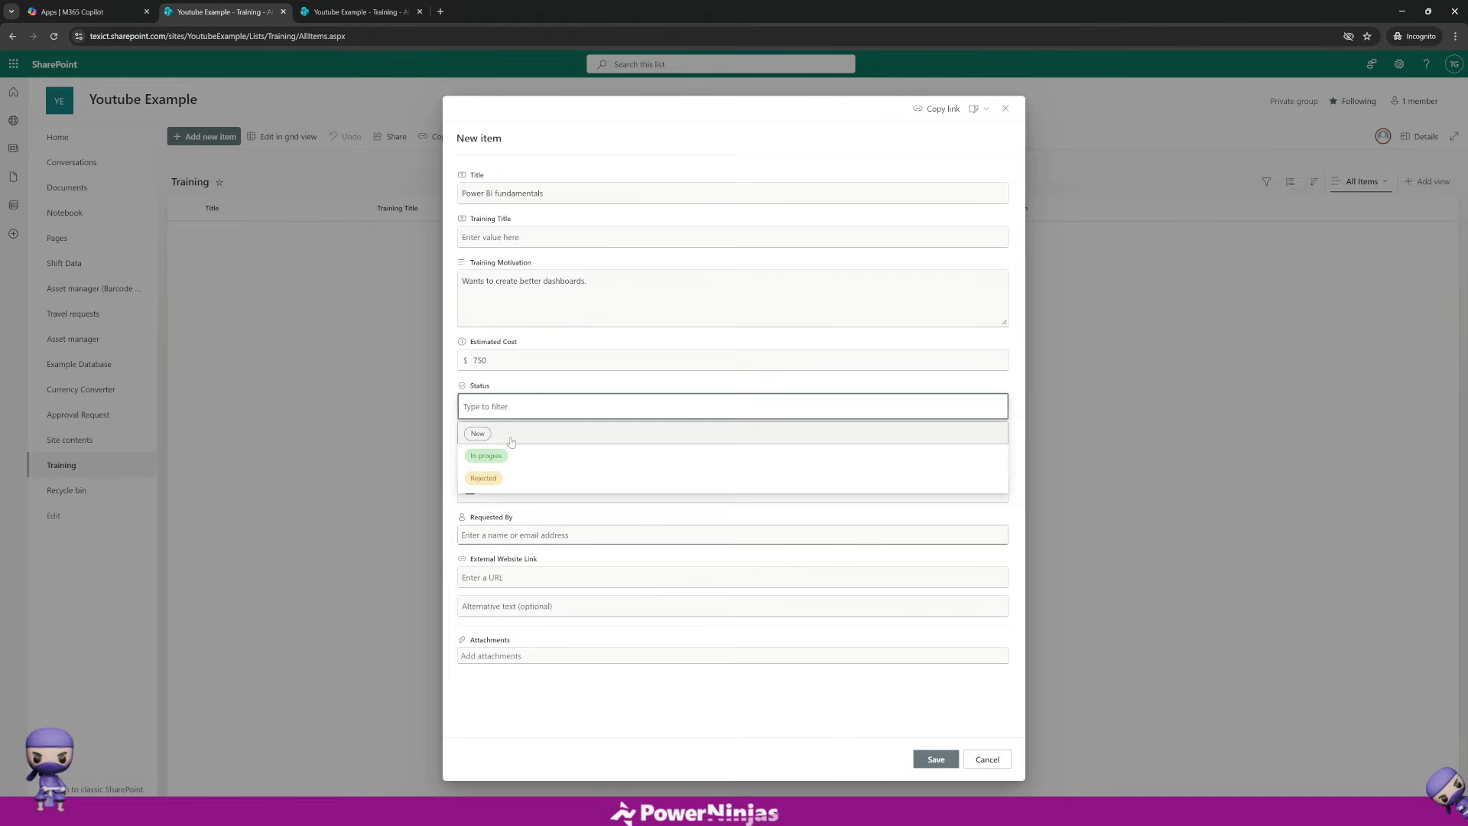
{"action": "left_click", "coordinate": [511, 431]}
{"action": "left_click", "coordinate": [540, 443]}
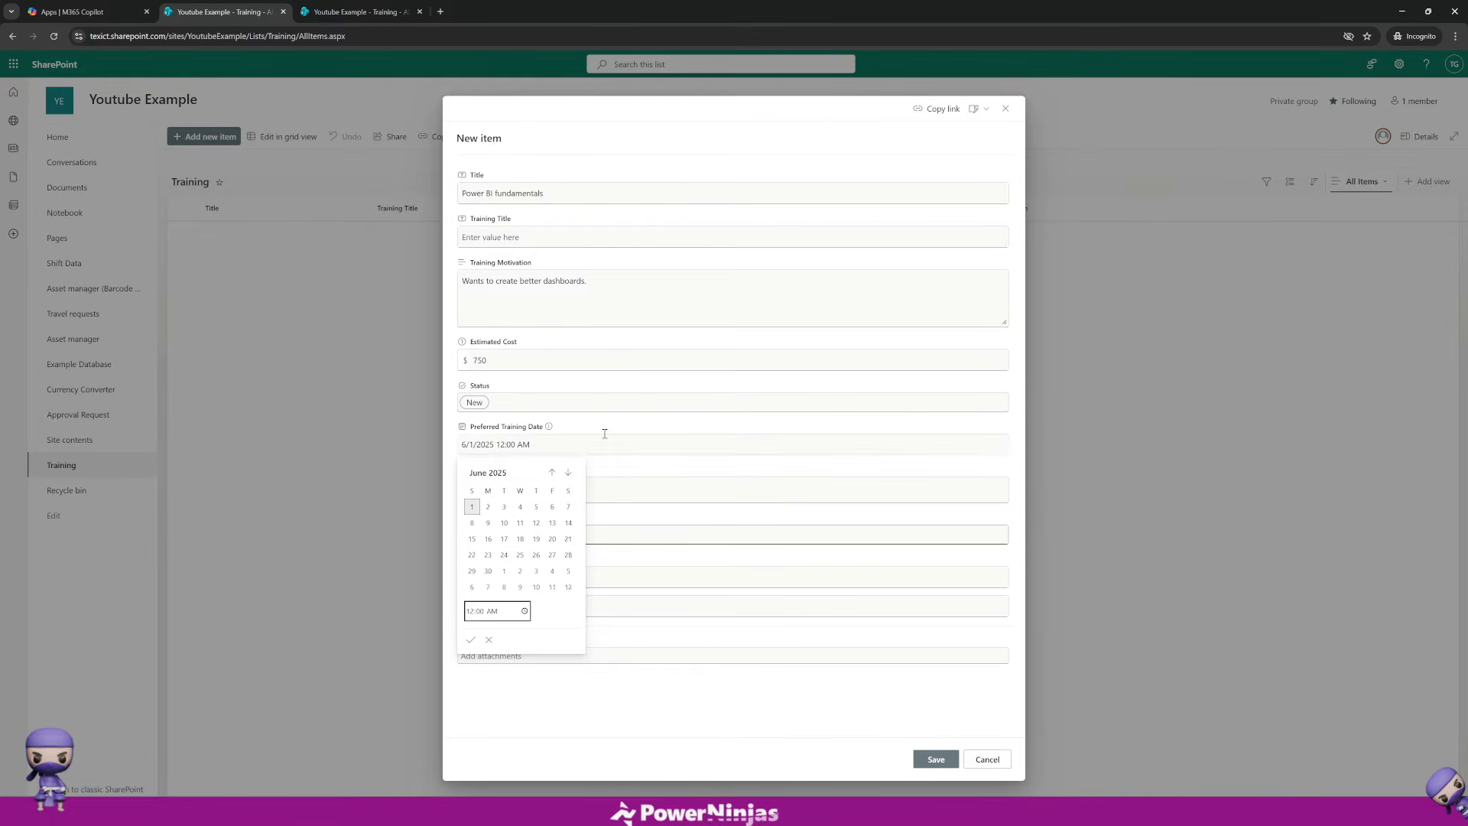
{"action": "left_click", "coordinate": [604, 433]}
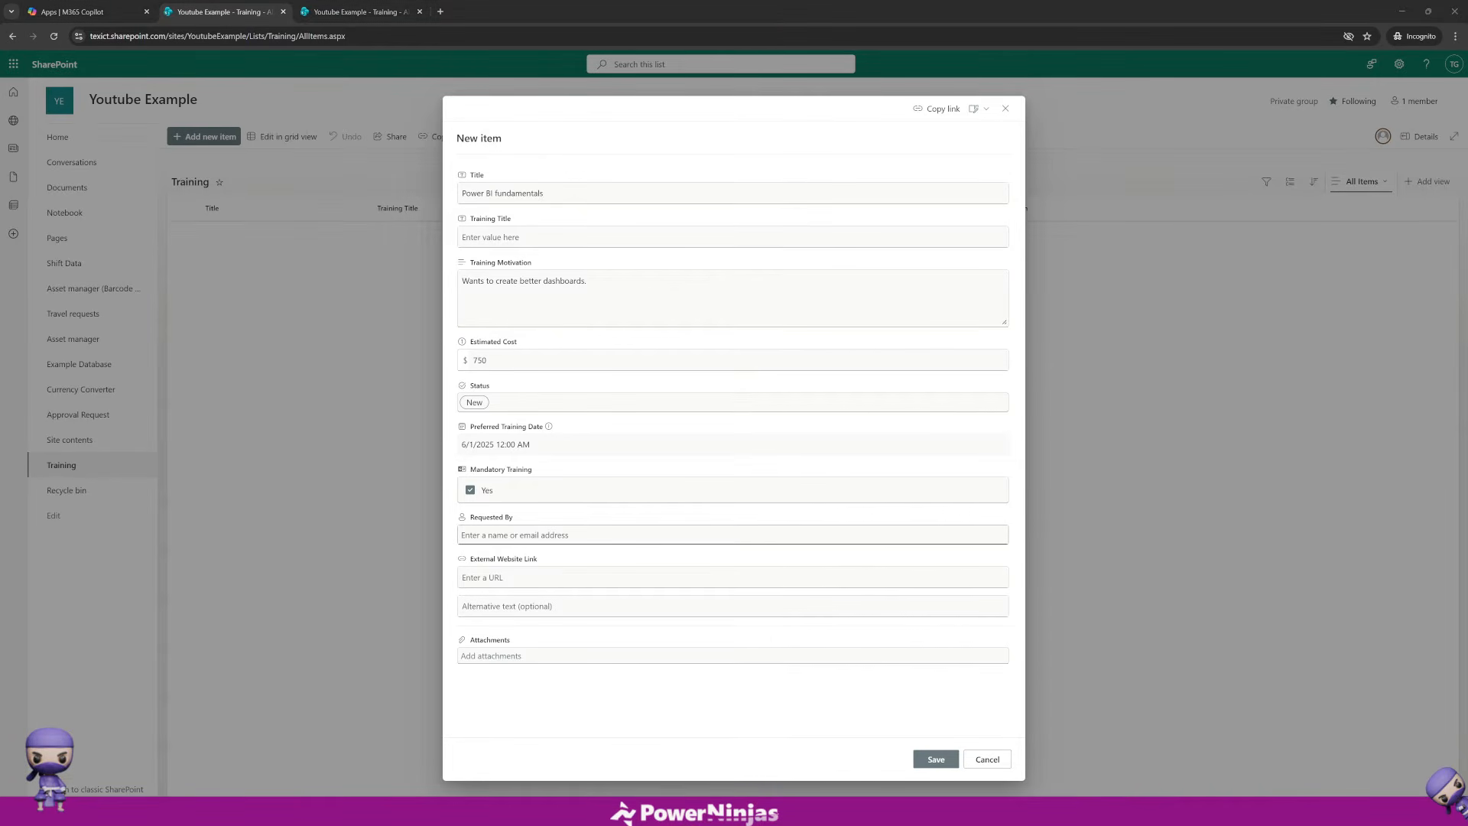
{"action": "left_click", "coordinate": [492, 535]}
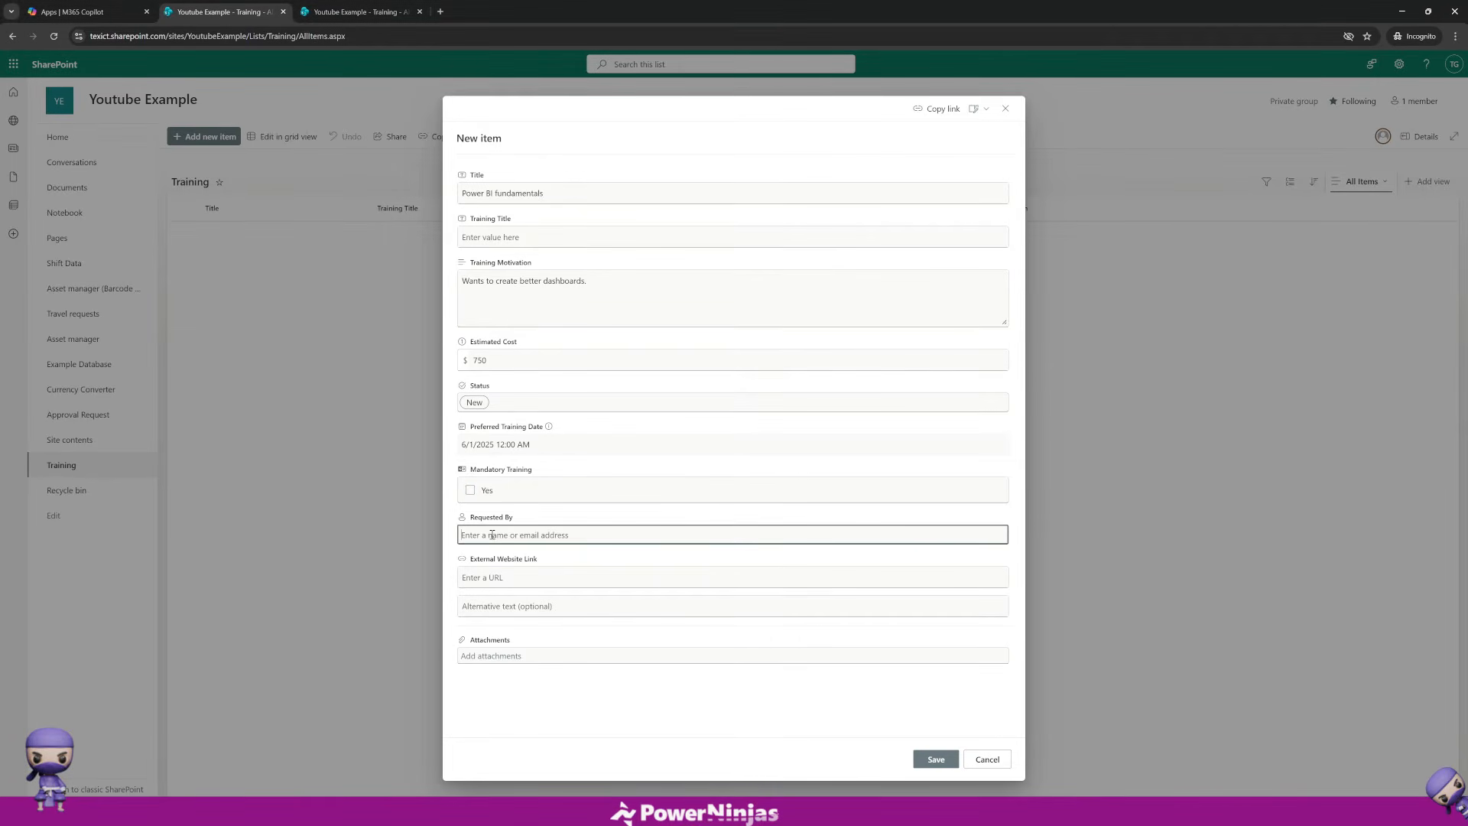
{"action": "type", "text": "Tex"}
{"action": "left_click", "coordinate": [505, 558]}
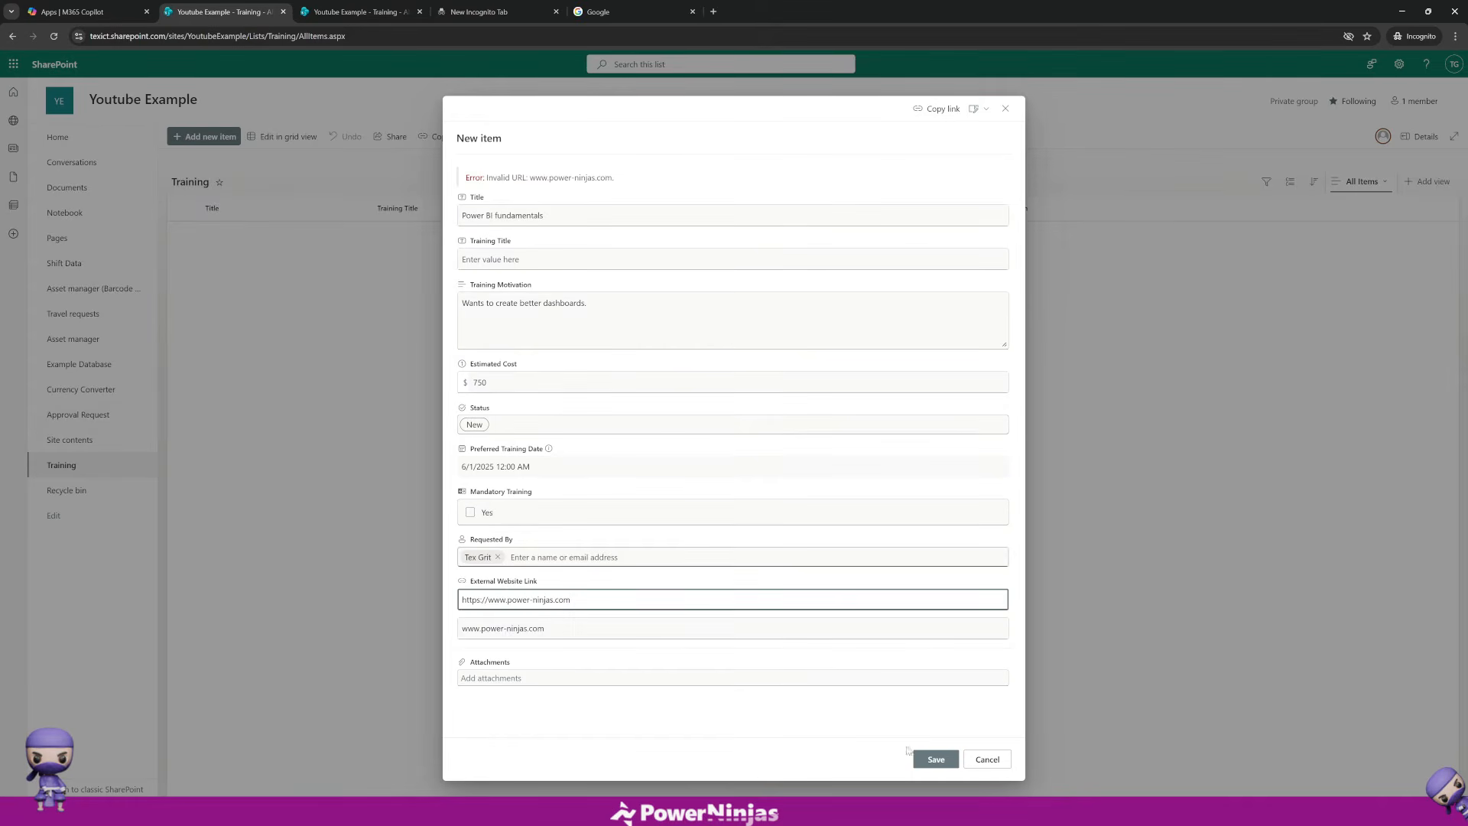
{"action": "left_click", "coordinate": [935, 759]}
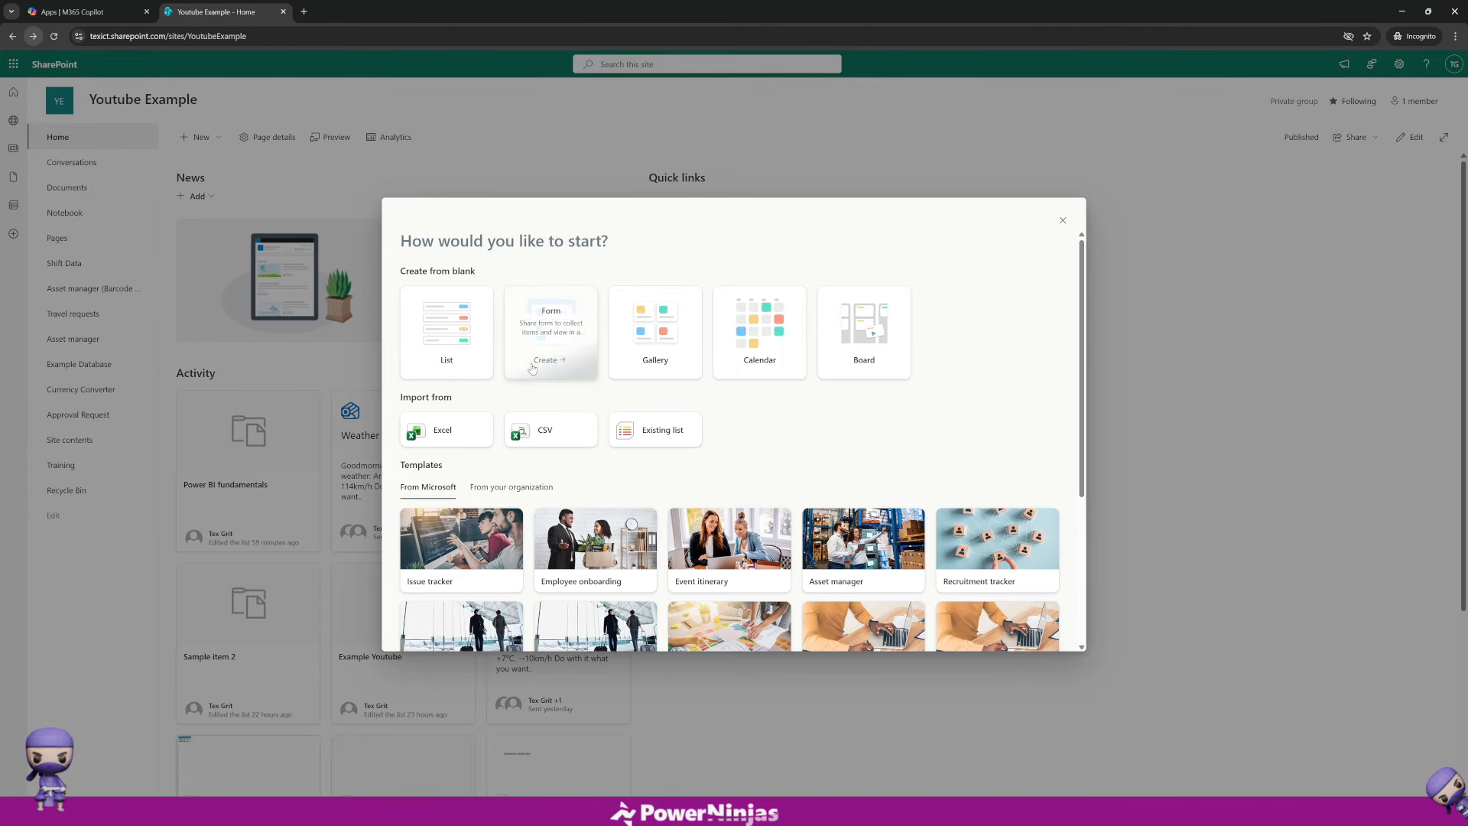
Step: Create a blank form-based list named Form Example on the site
{"action": "left_click", "coordinate": [533, 369]}
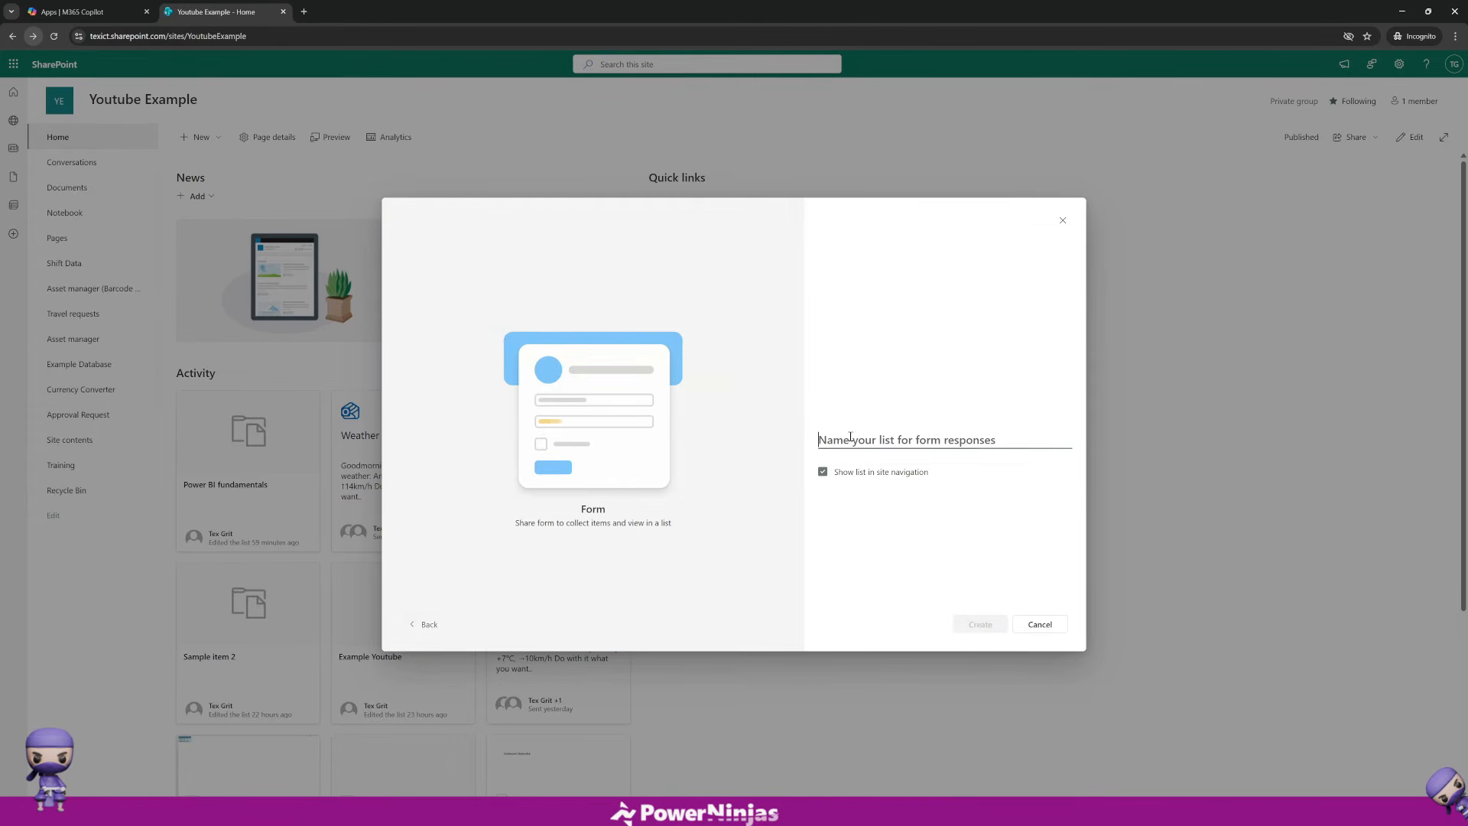
{"action": "type", "text": "Form Examp"}
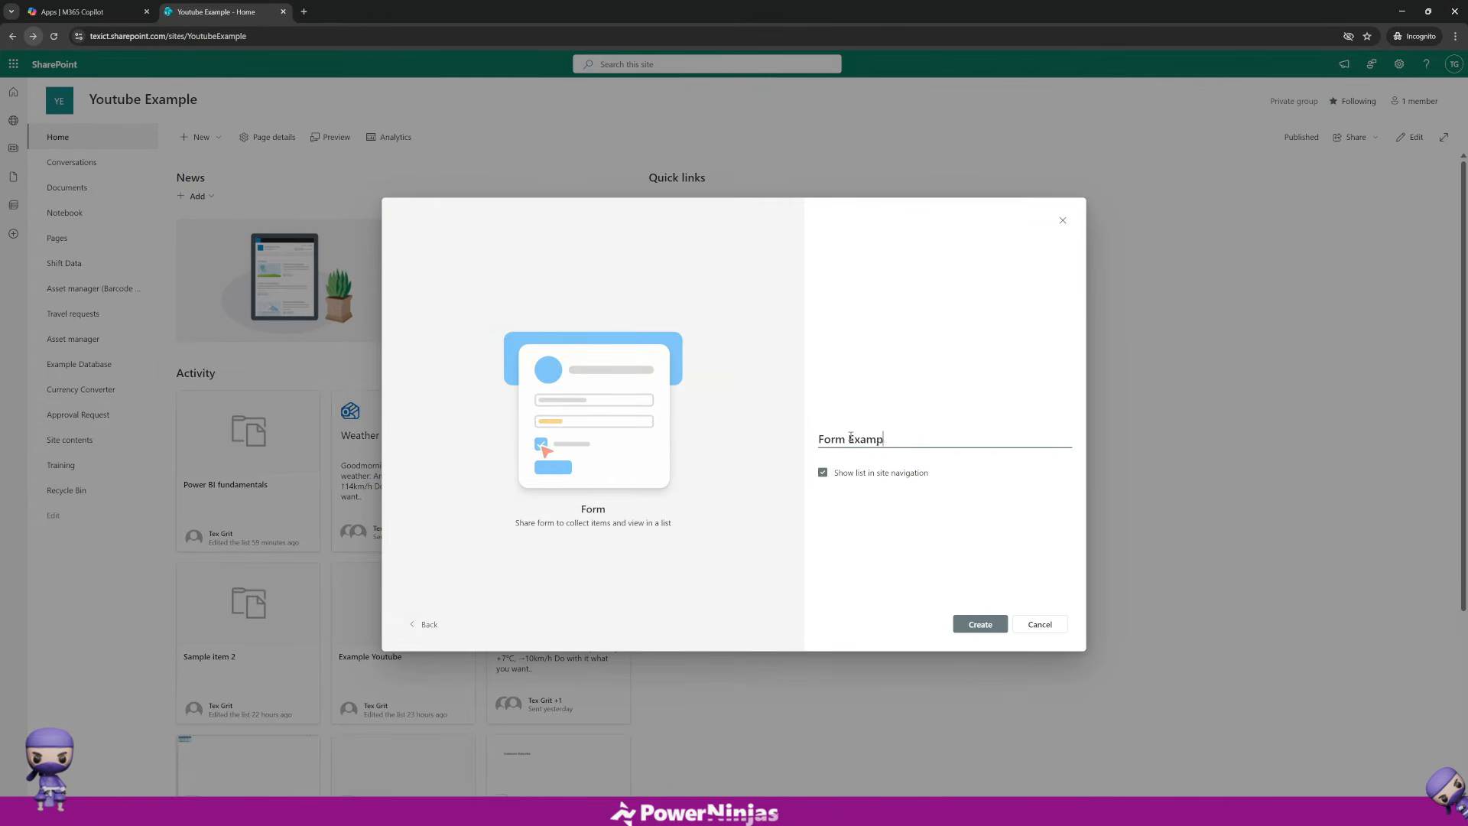
{"action": "type", "text": "le"}
{"action": "left_click", "coordinate": [978, 623]}
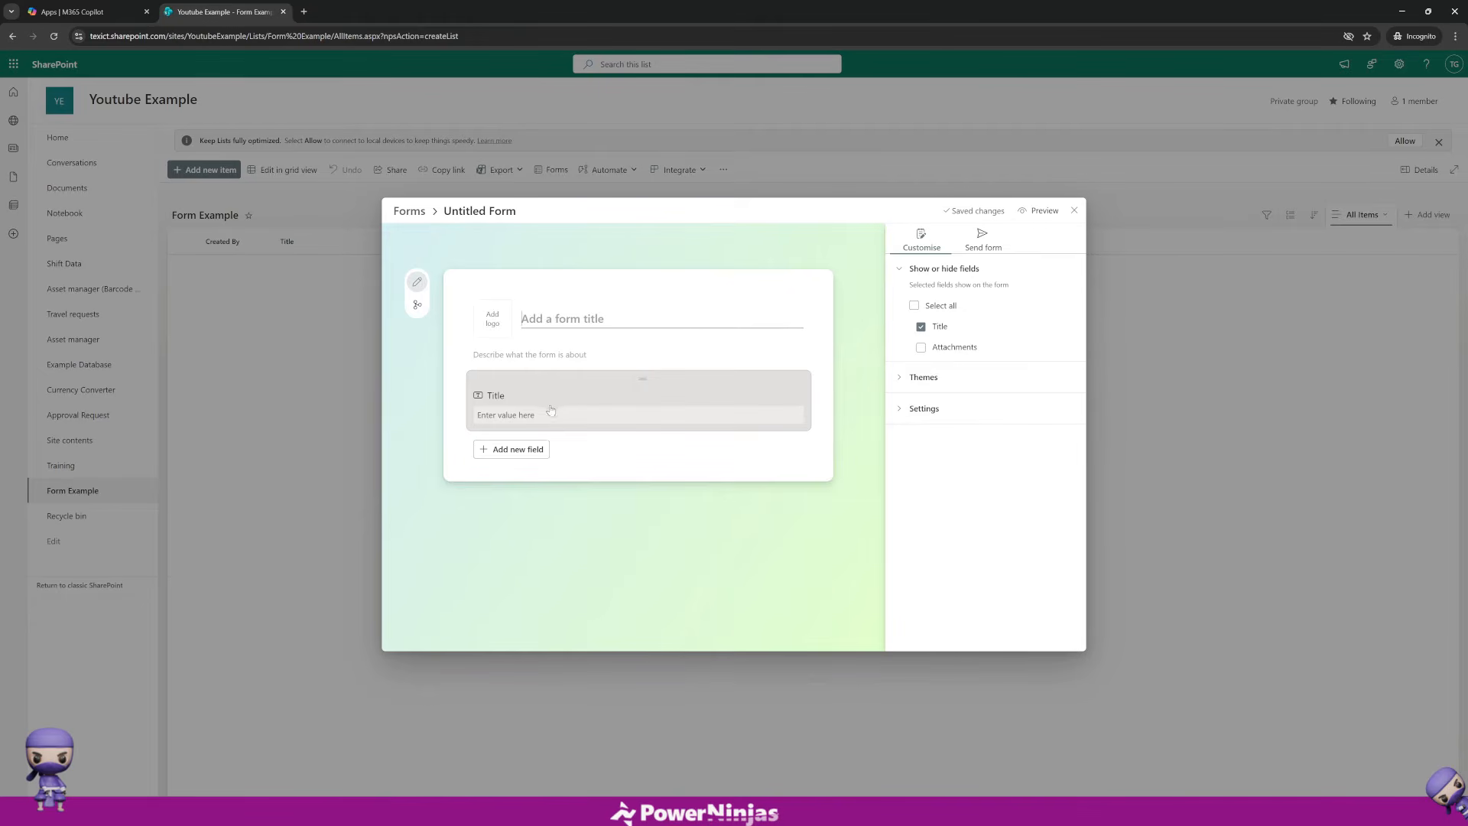
Step: View the field types available for the form, and title the form Example
{"action": "left_click", "coordinate": [500, 454]}
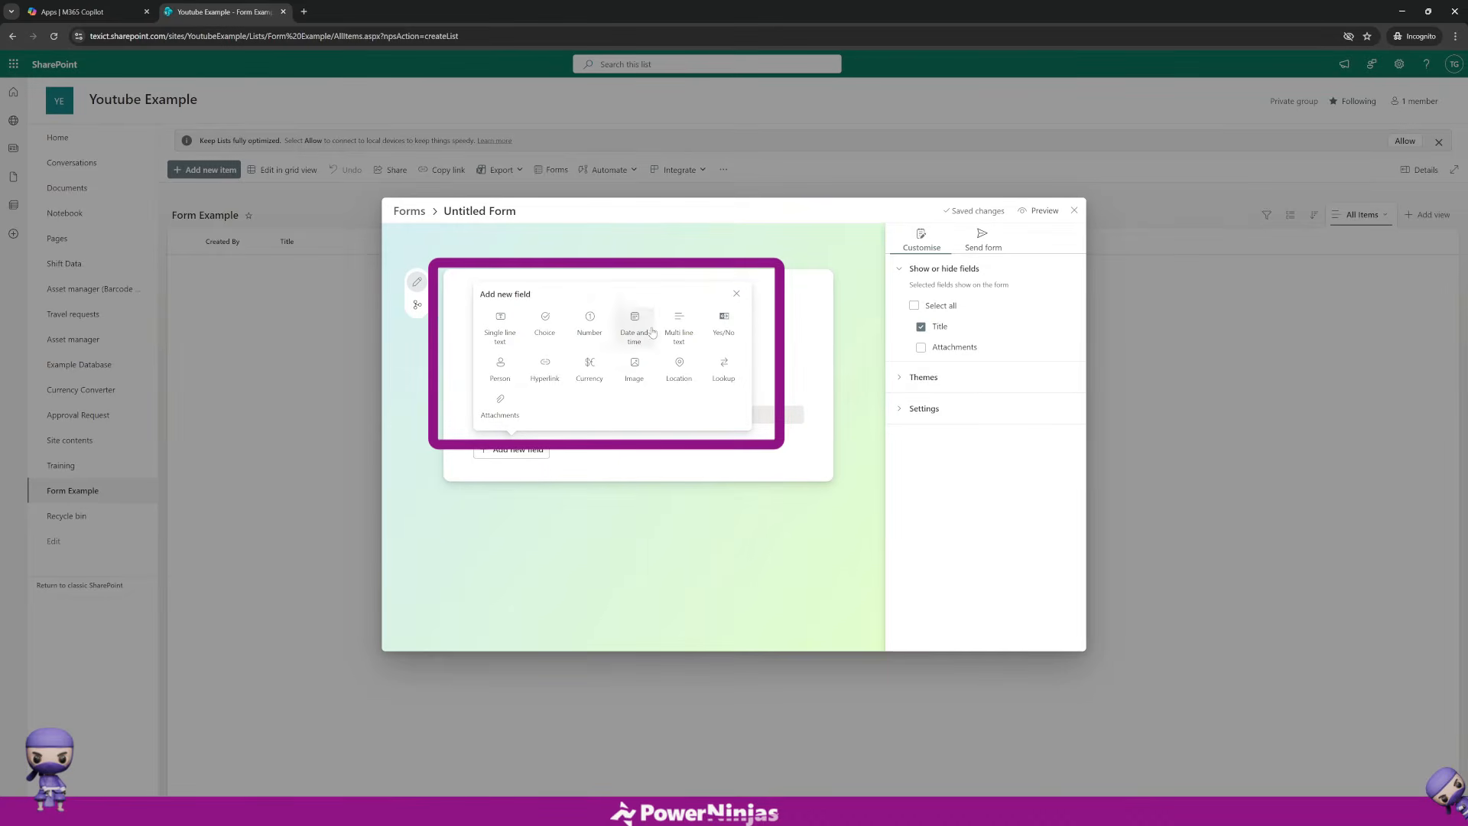
{"action": "left_click", "coordinate": [562, 451]}
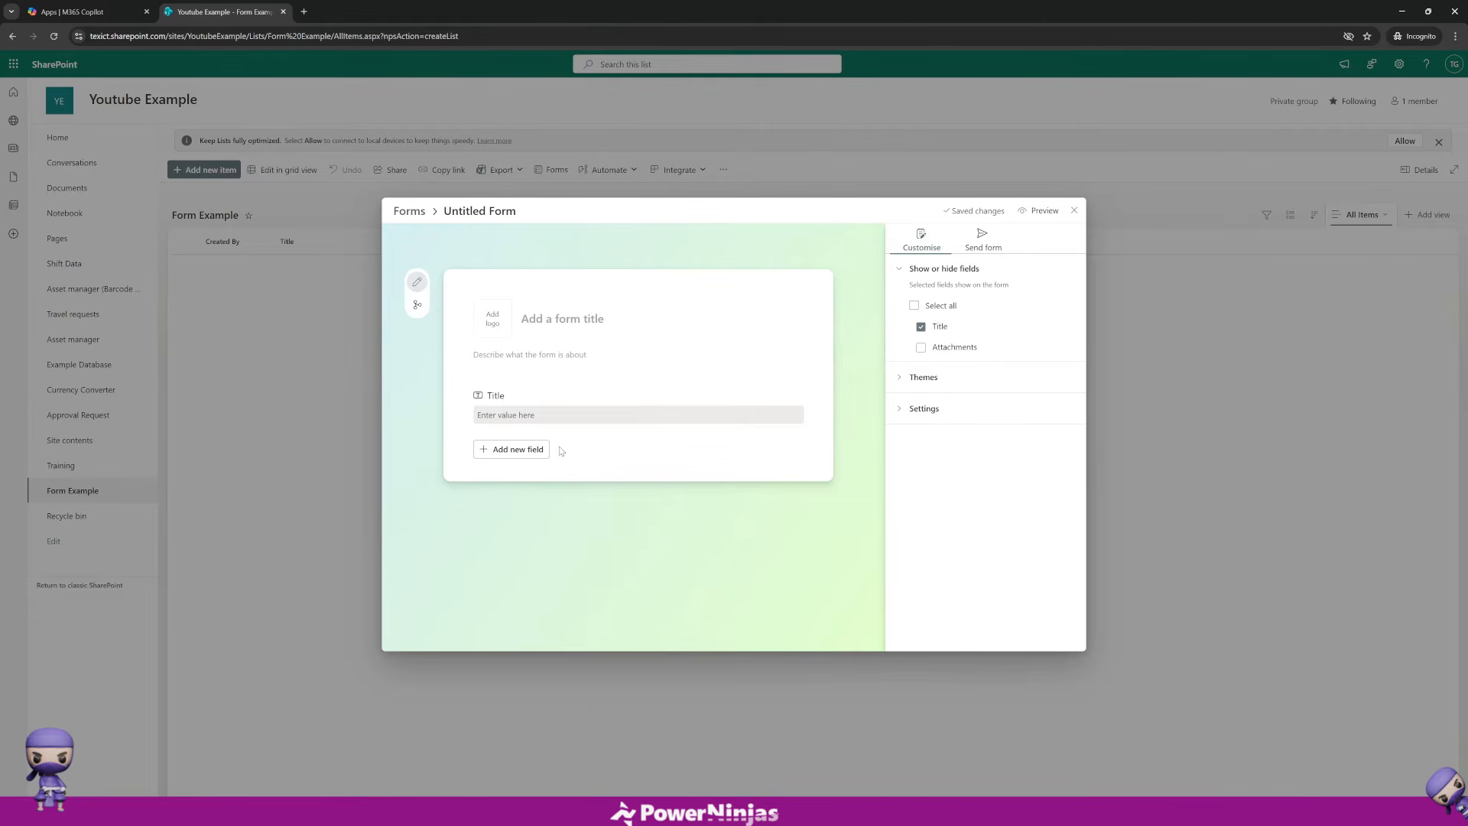
{"action": "left_click", "coordinate": [577, 318]}
{"action": "type", "text": "Example"}
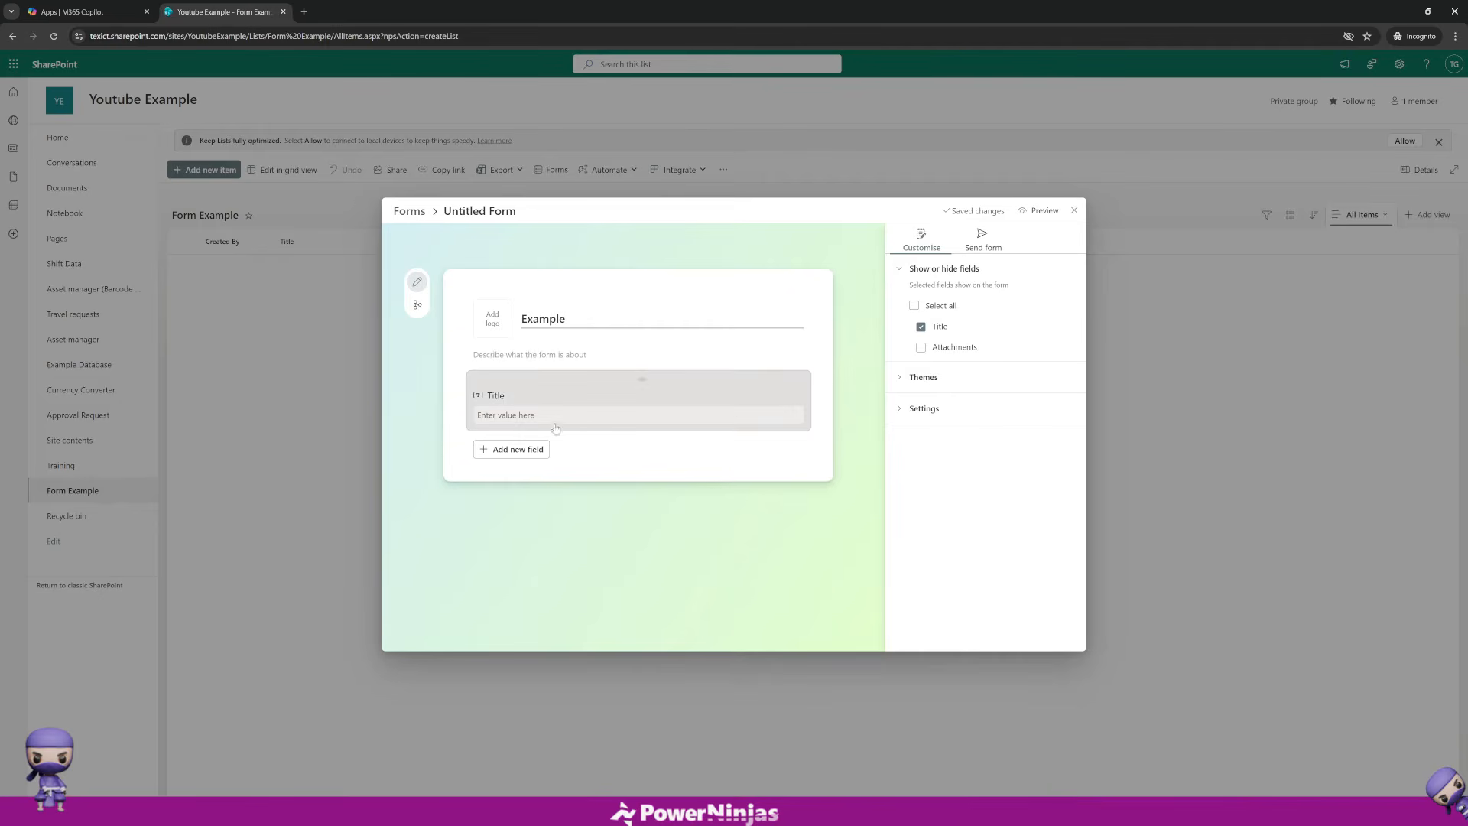
Step: Try adding a Choice field to the Example form without giving it a title
{"action": "left_click", "coordinate": [528, 449]}
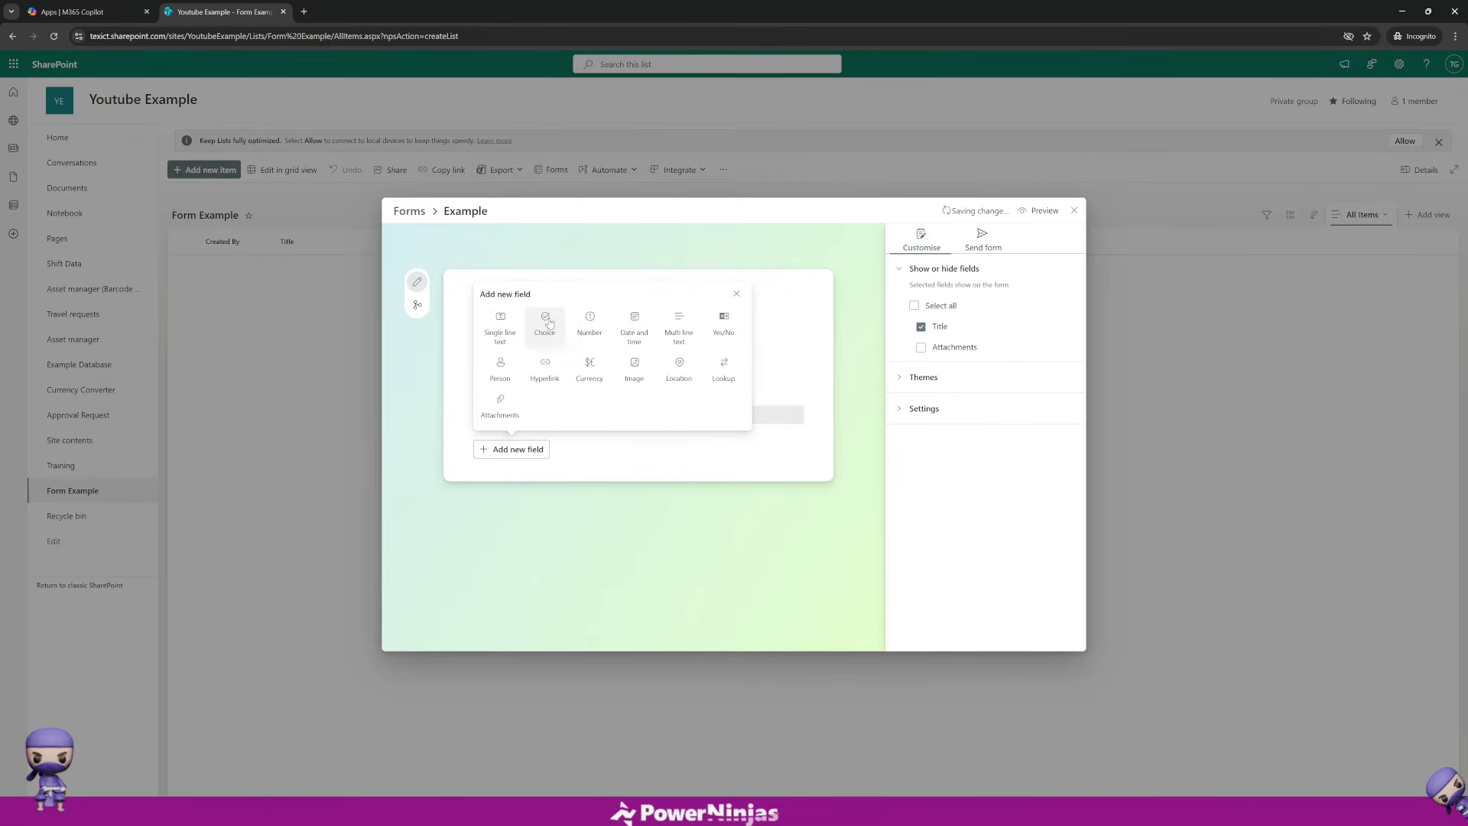
{"action": "left_click", "coordinate": [547, 325]}
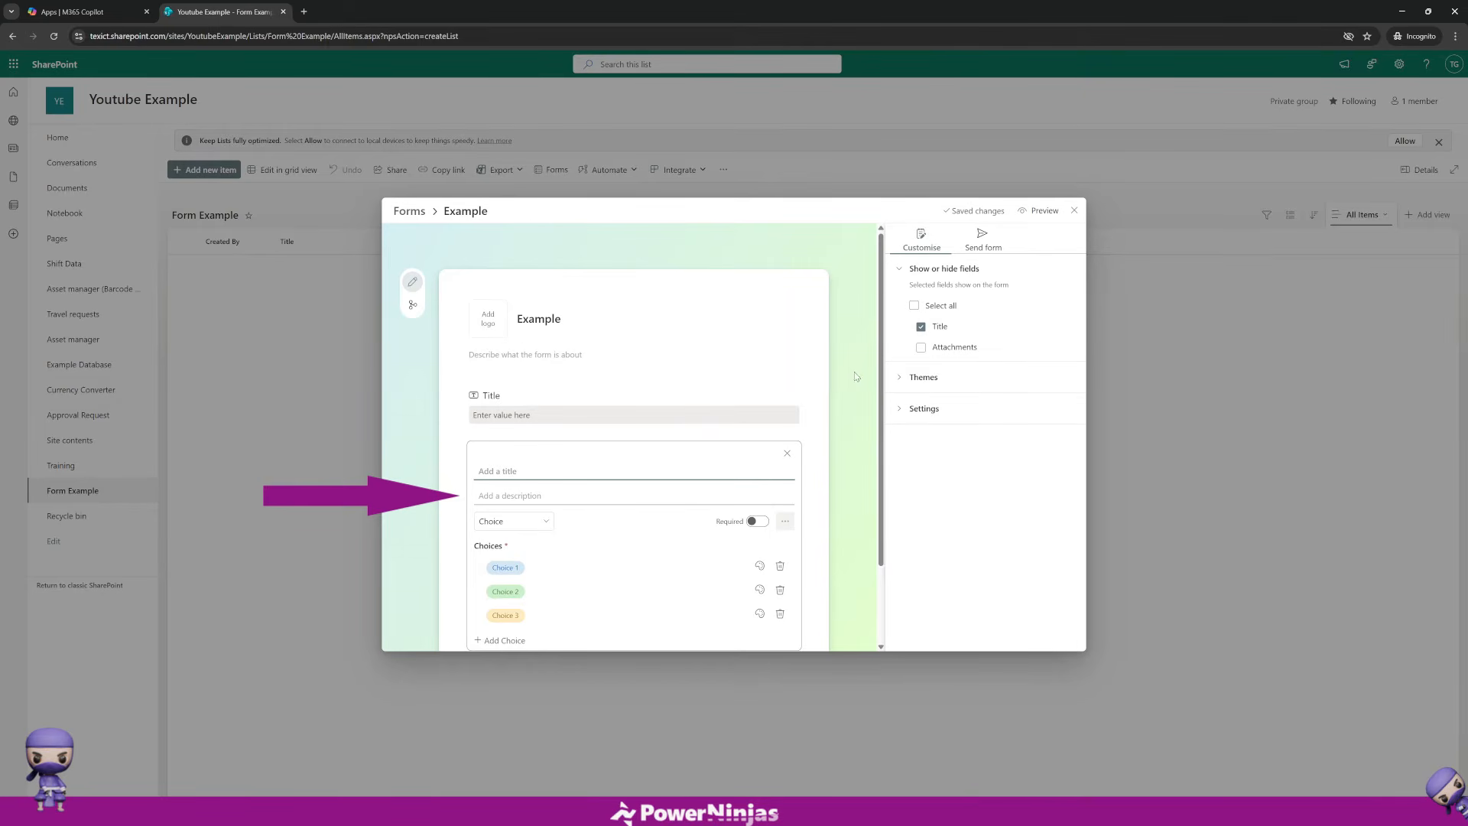
{"action": "left_click", "coordinate": [898, 380]}
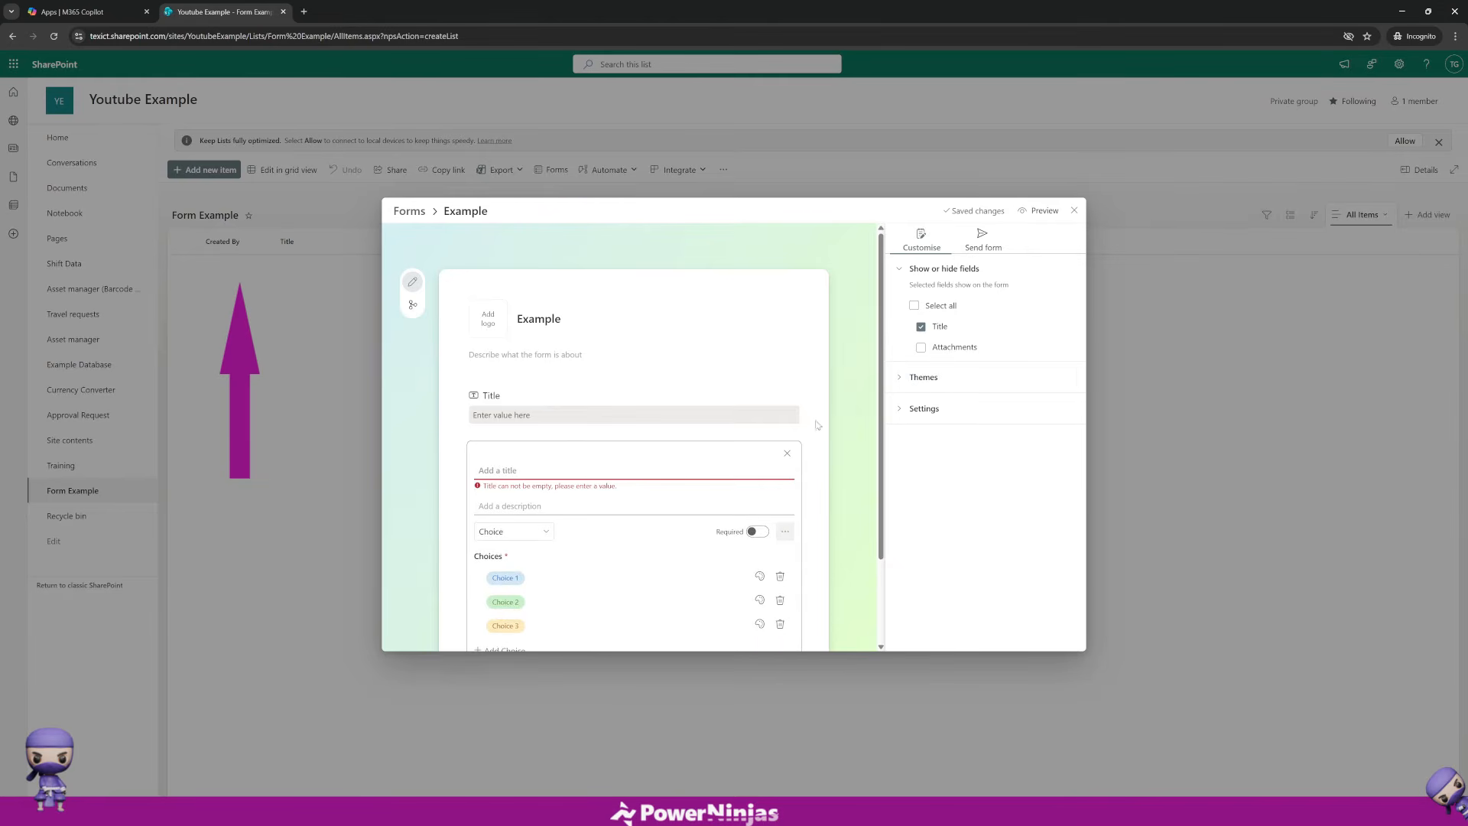
Step: Review the form's themes, response settings and sending options
{"action": "left_click", "coordinate": [896, 388]}
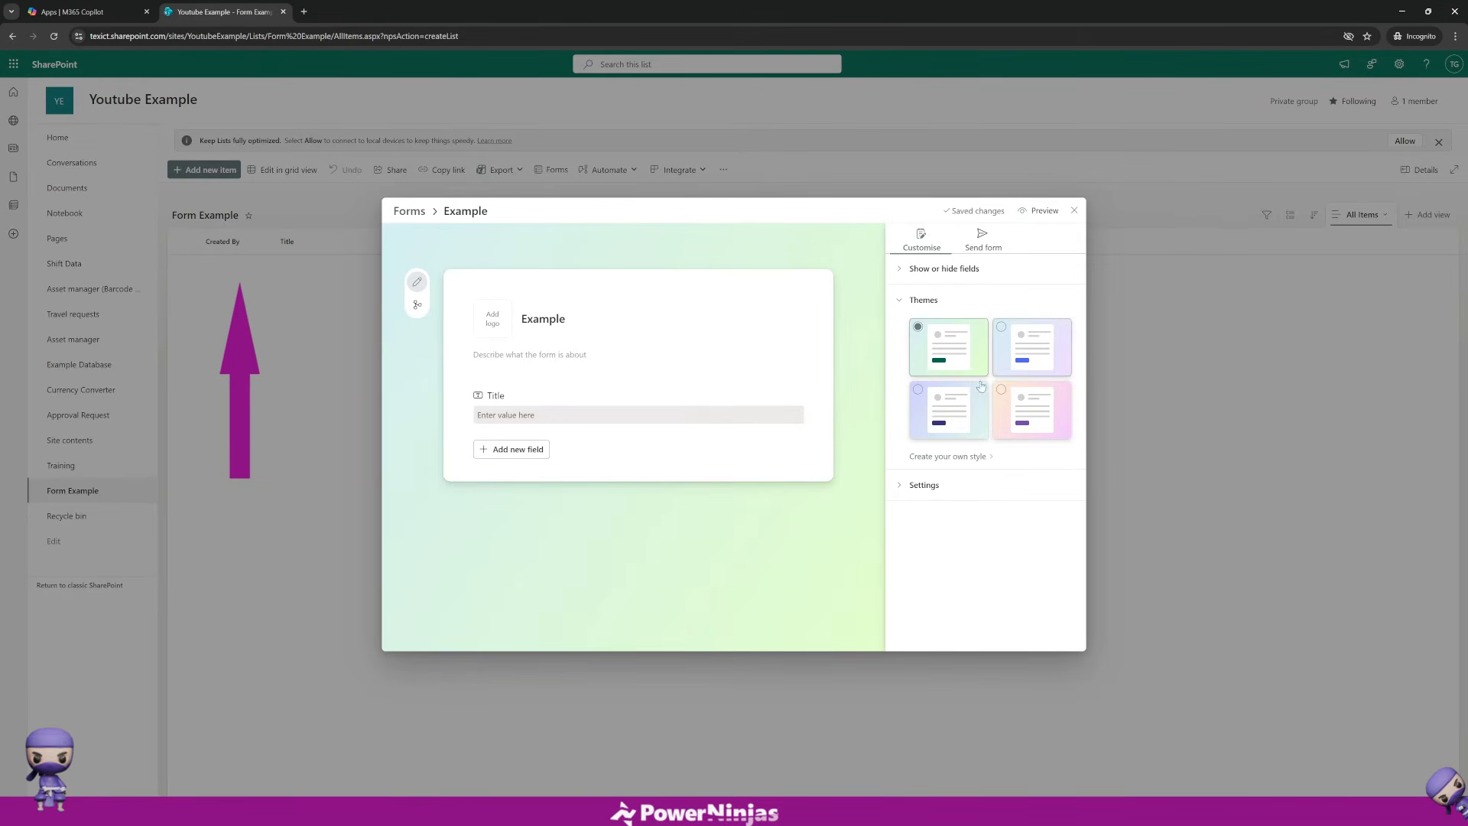
{"action": "left_click", "coordinate": [910, 486]}
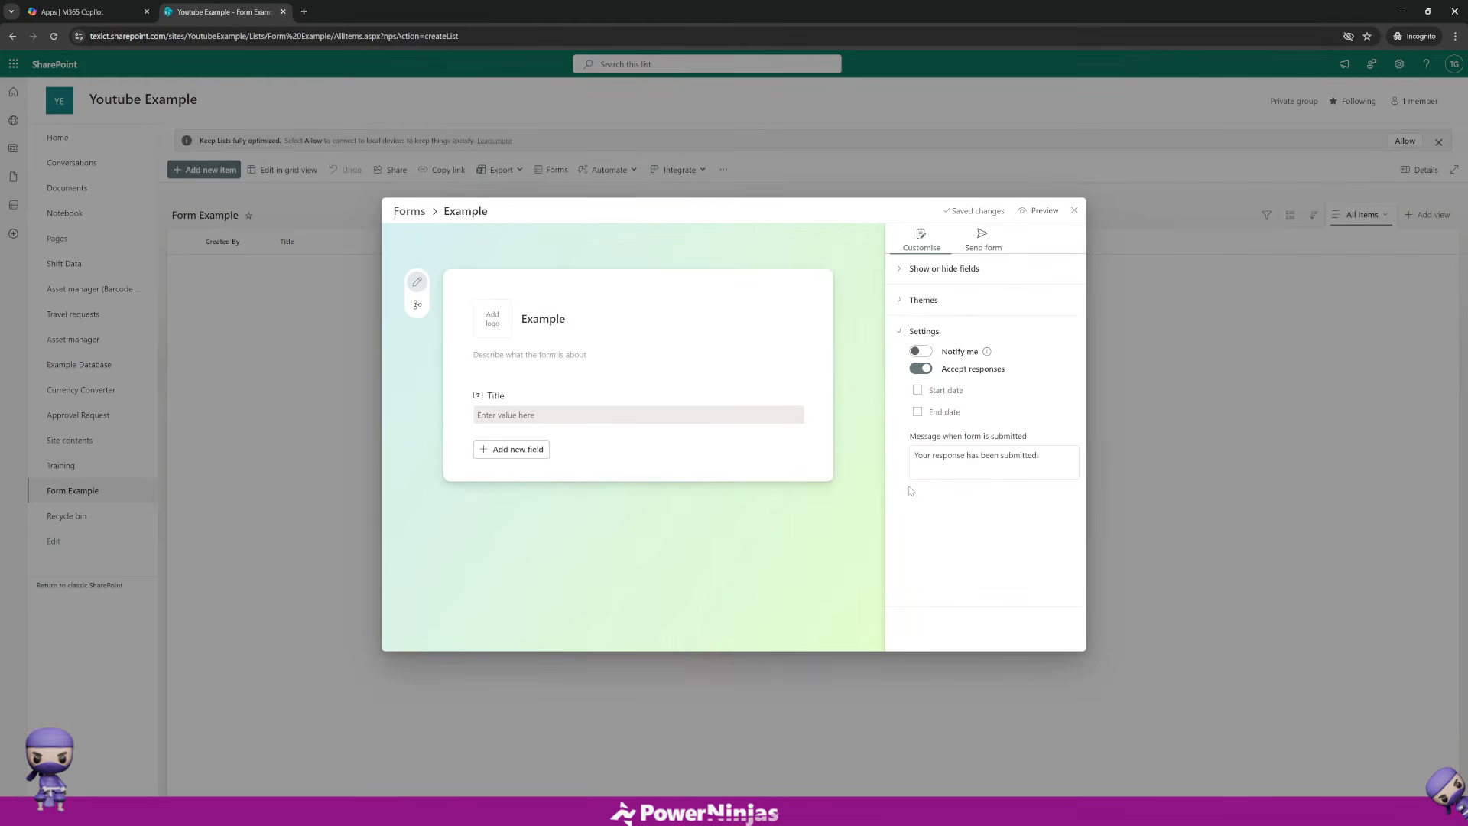
{"action": "left_click", "coordinate": [983, 246]}
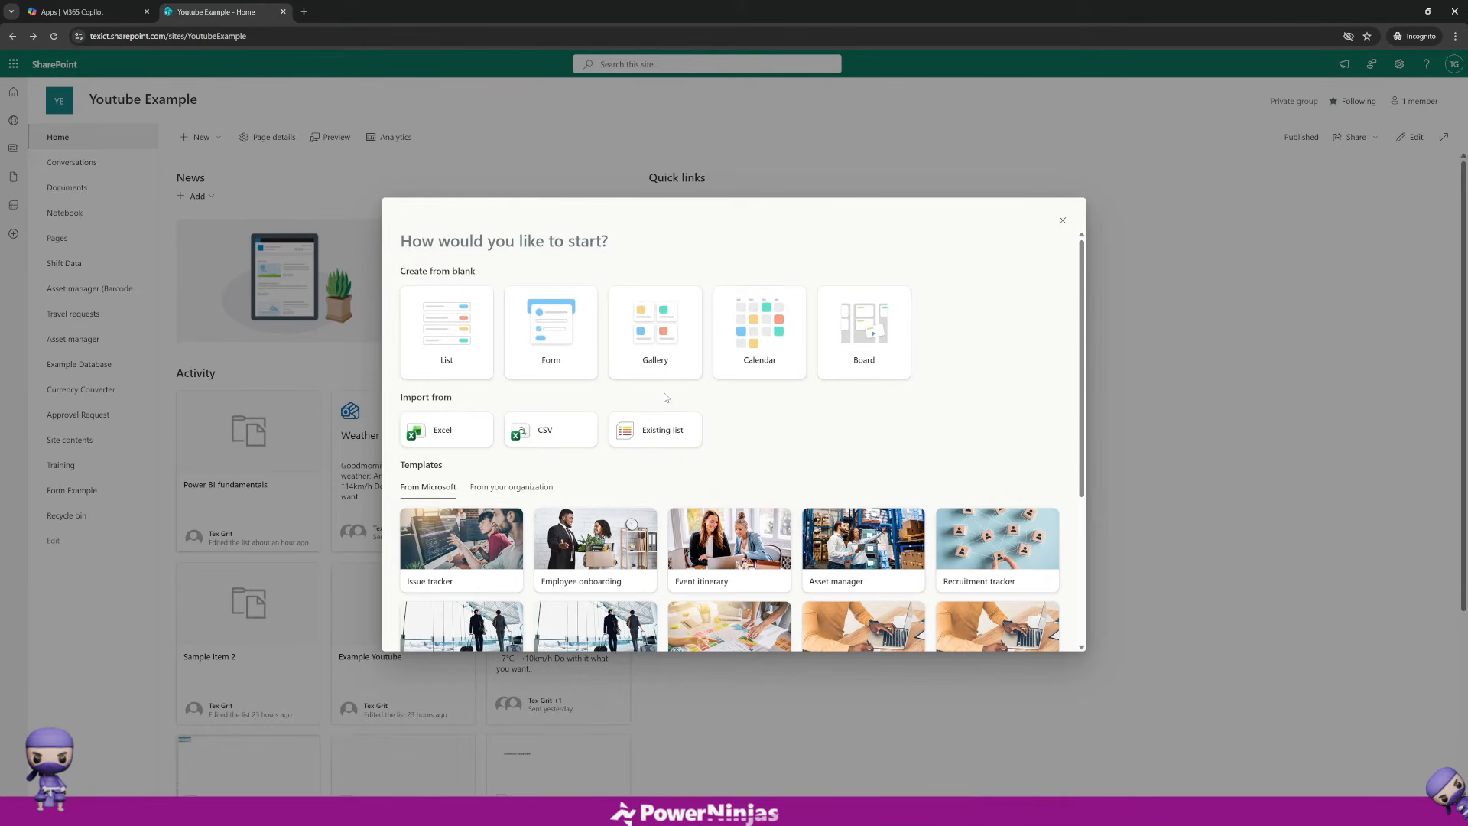
Step: Create a blank gallery list named Example Gallery on the site
{"action": "left_click", "coordinate": [651, 345]}
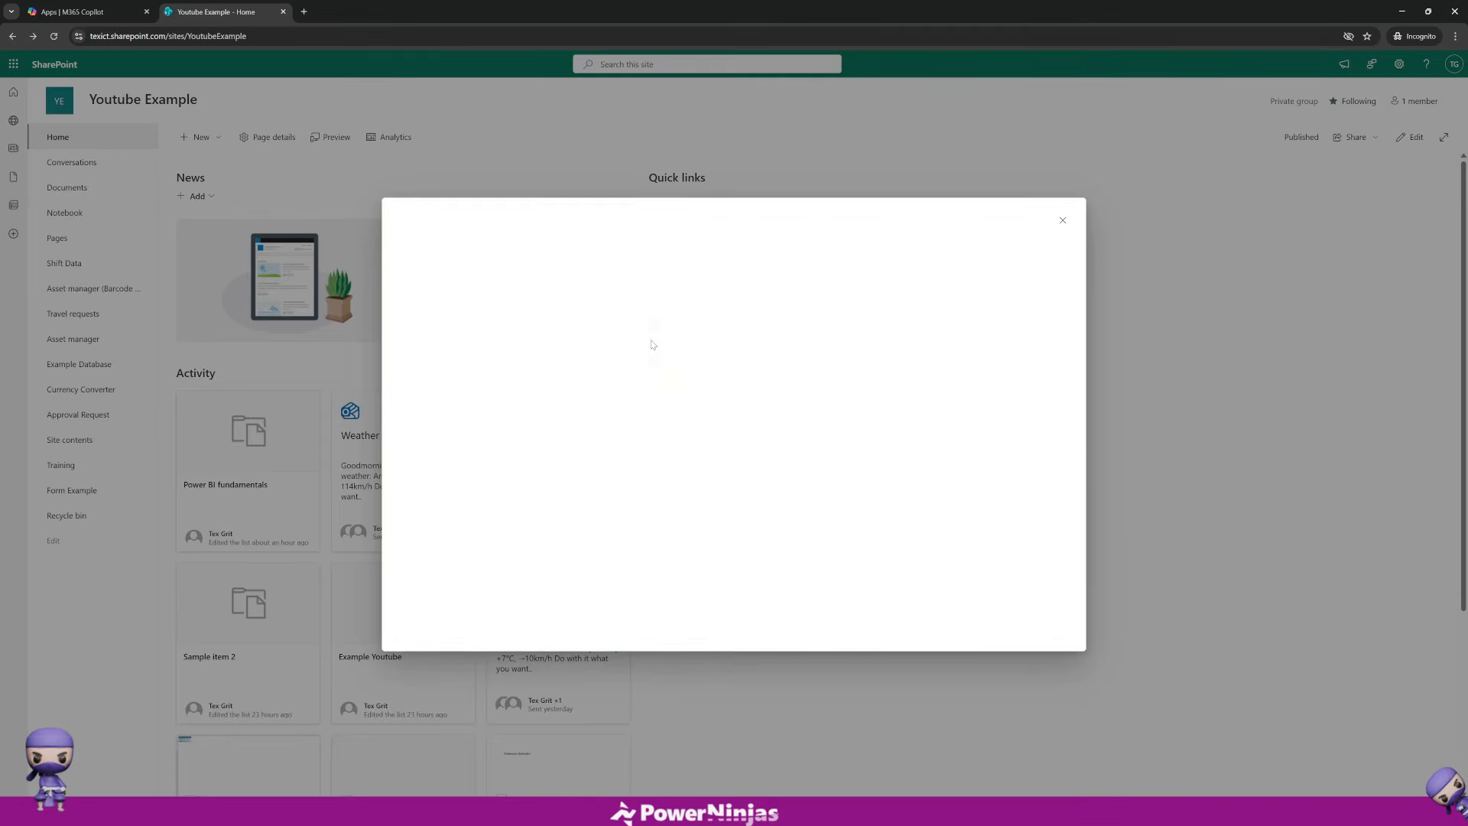
{"action": "type", "text": "E"}
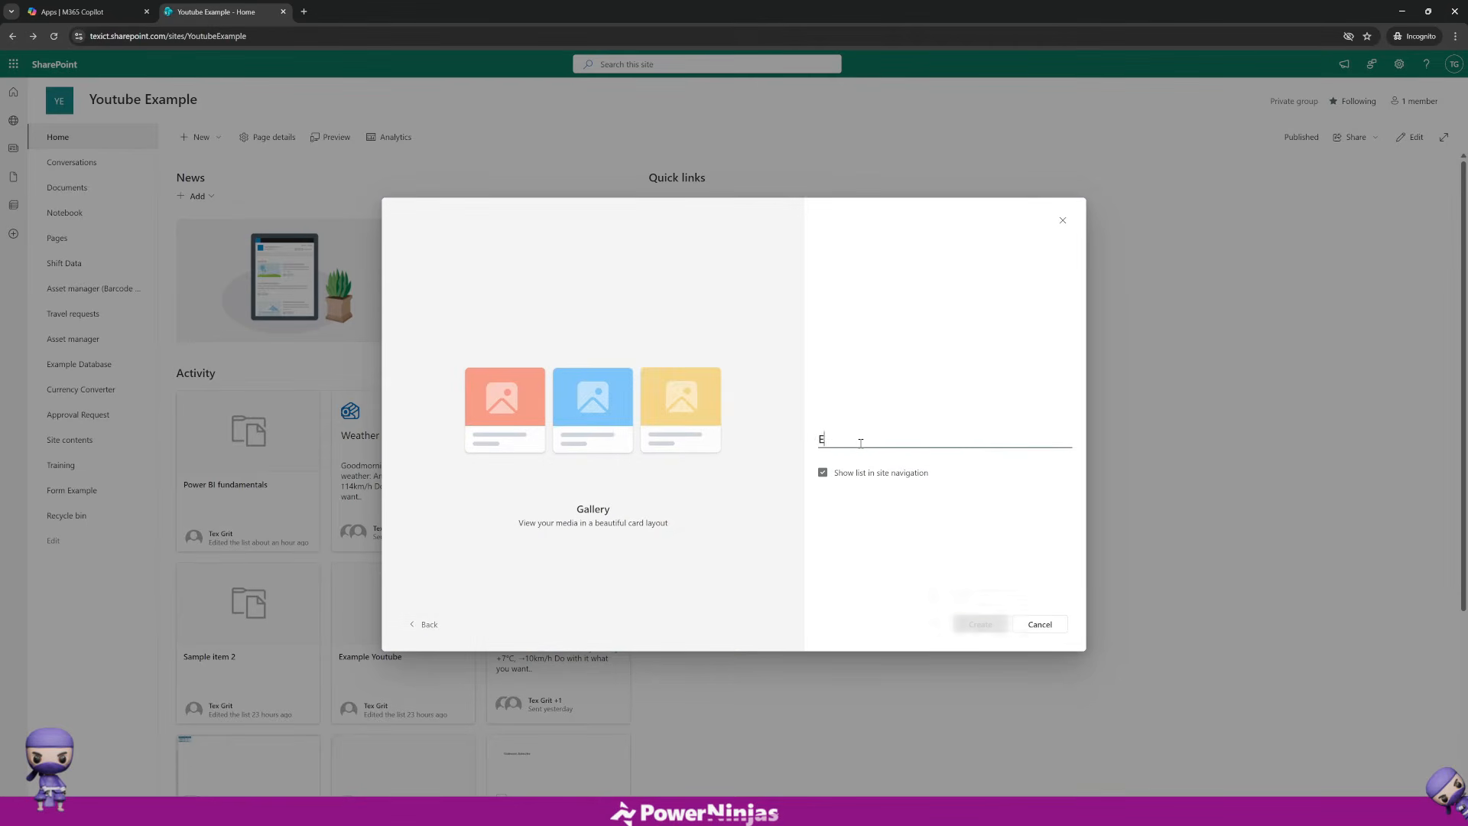
{"action": "type", "text": "xample Gallery"}
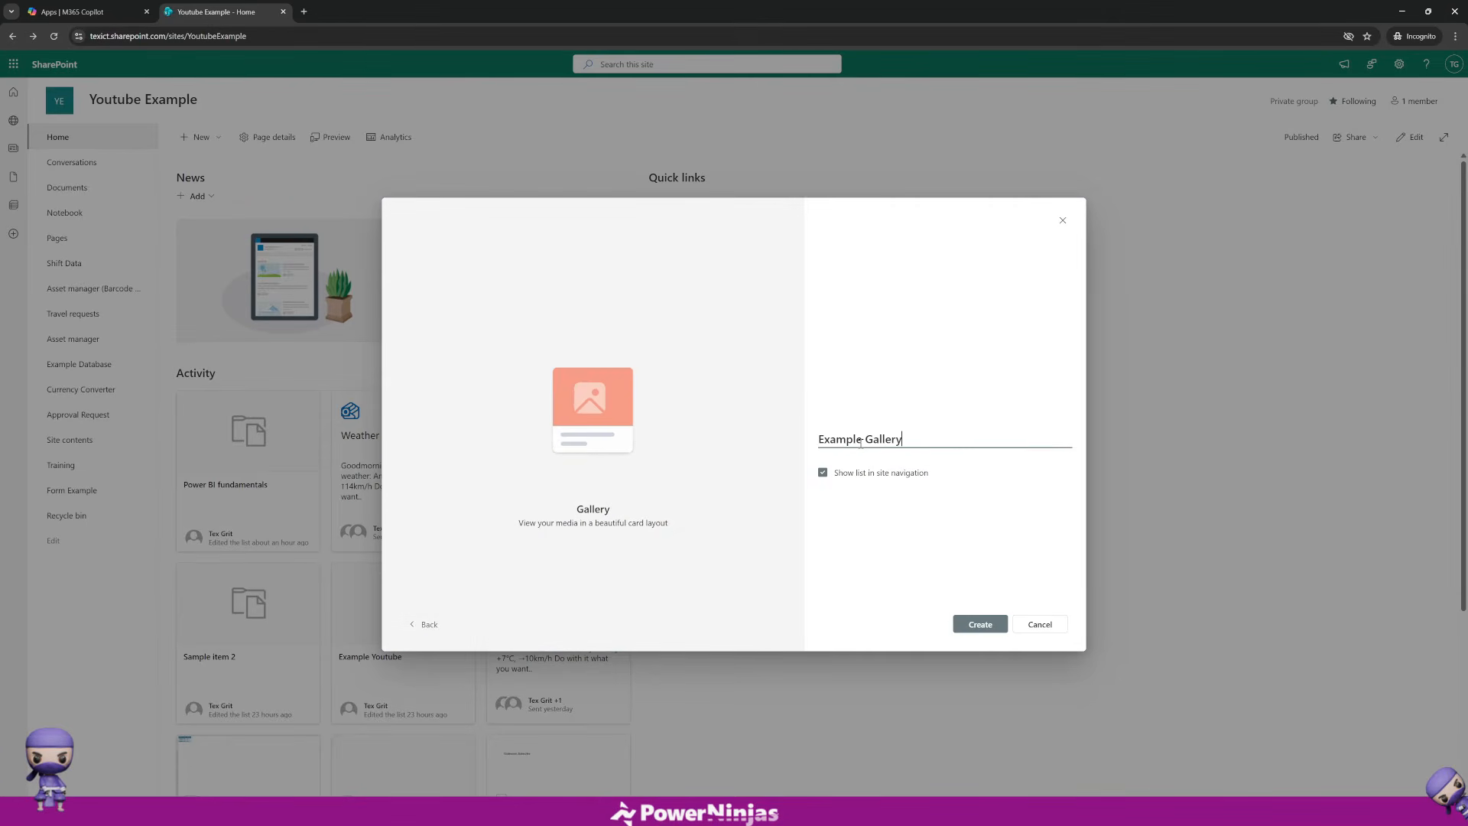
{"action": "left_click", "coordinate": [978, 623]}
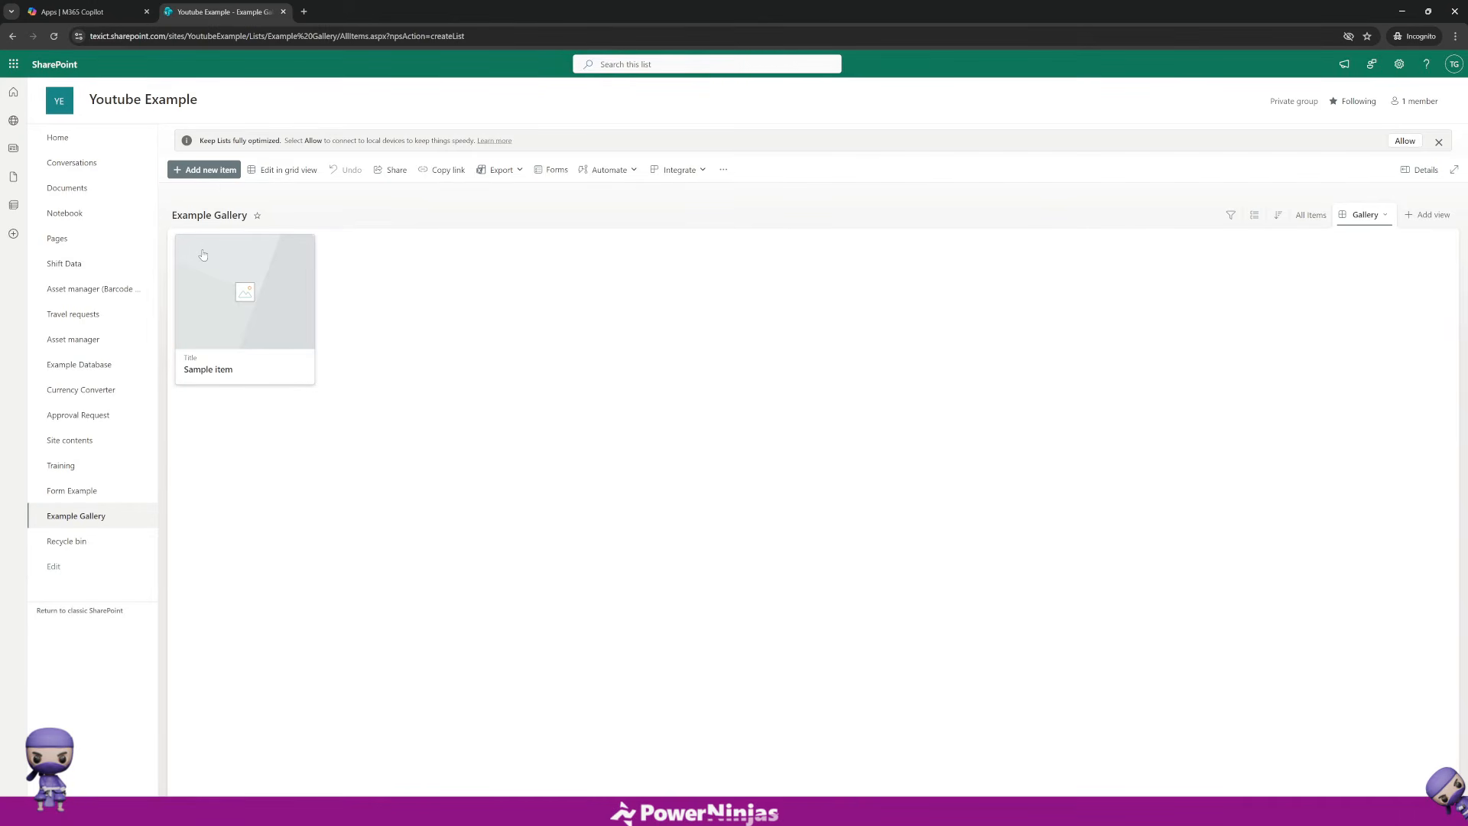
Step: Add a gallery item titled Example Item 2 and move the Sample item card after it
{"action": "left_click", "coordinate": [204, 169]}
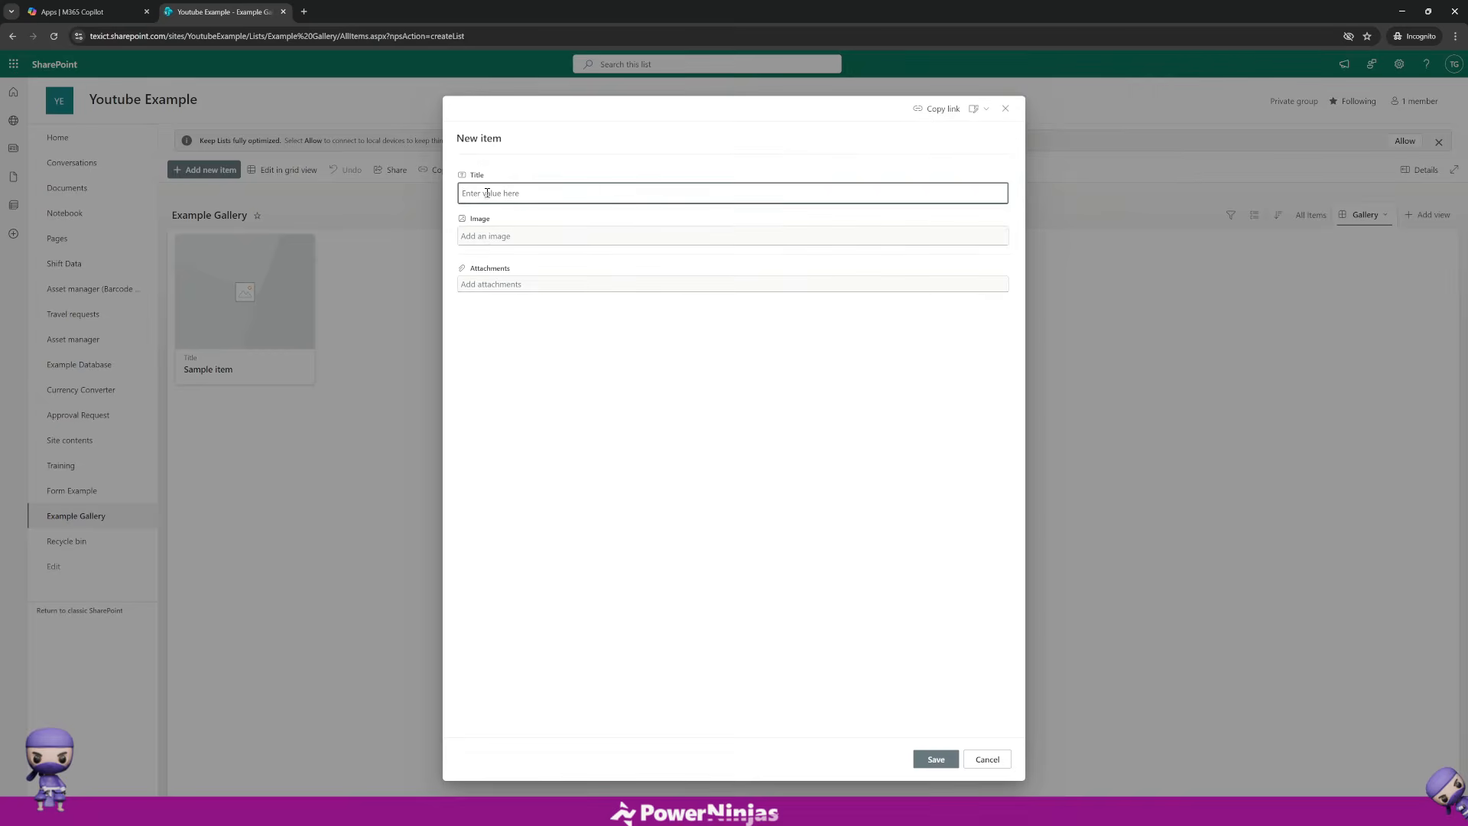
{"action": "type", "text": "Example Item 2"}
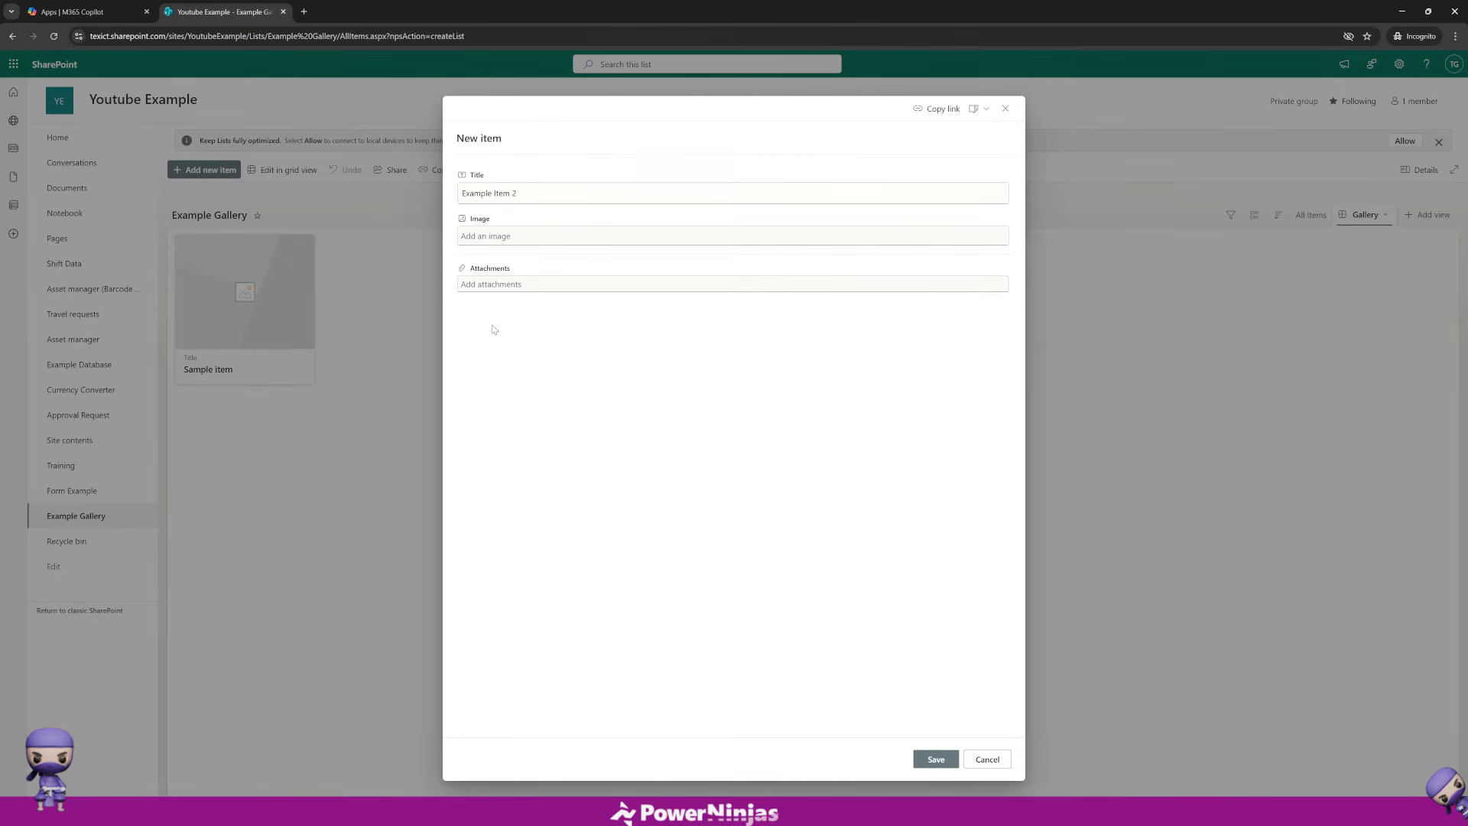
{"action": "left_click", "coordinate": [936, 759]}
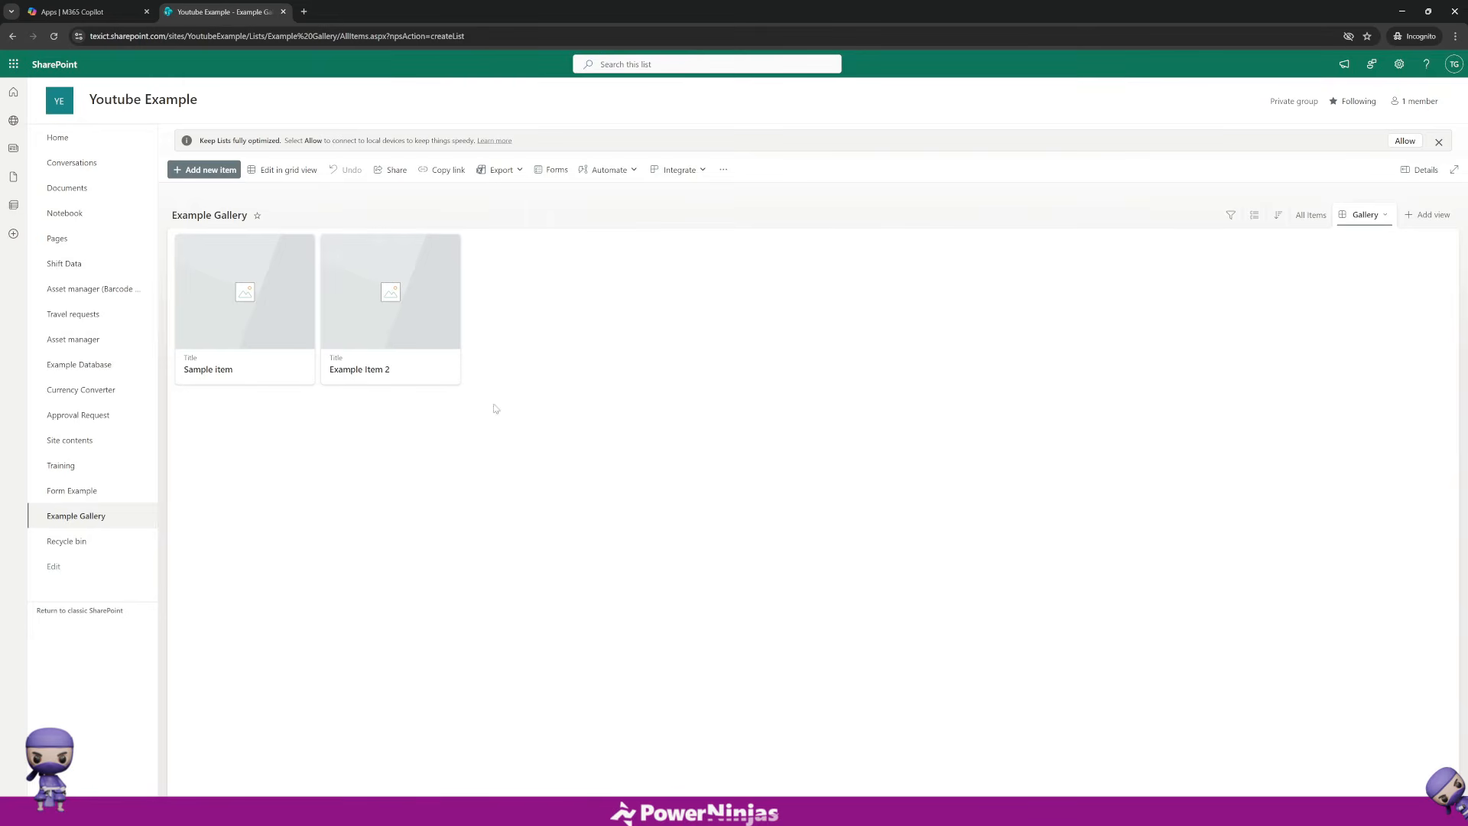
{"action": "left_click_drag", "start_coordinate": [267, 331], "coordinate": [461, 336]}
{"action": "mouse_move", "coordinate": [253, 336]}
{"action": "left_mouse_down"}
{"action": "mouse_move", "coordinate": [229, 475]}
{"action": "mouse_move", "coordinate": [251, 338]}
{"action": "left_mouse_up"}
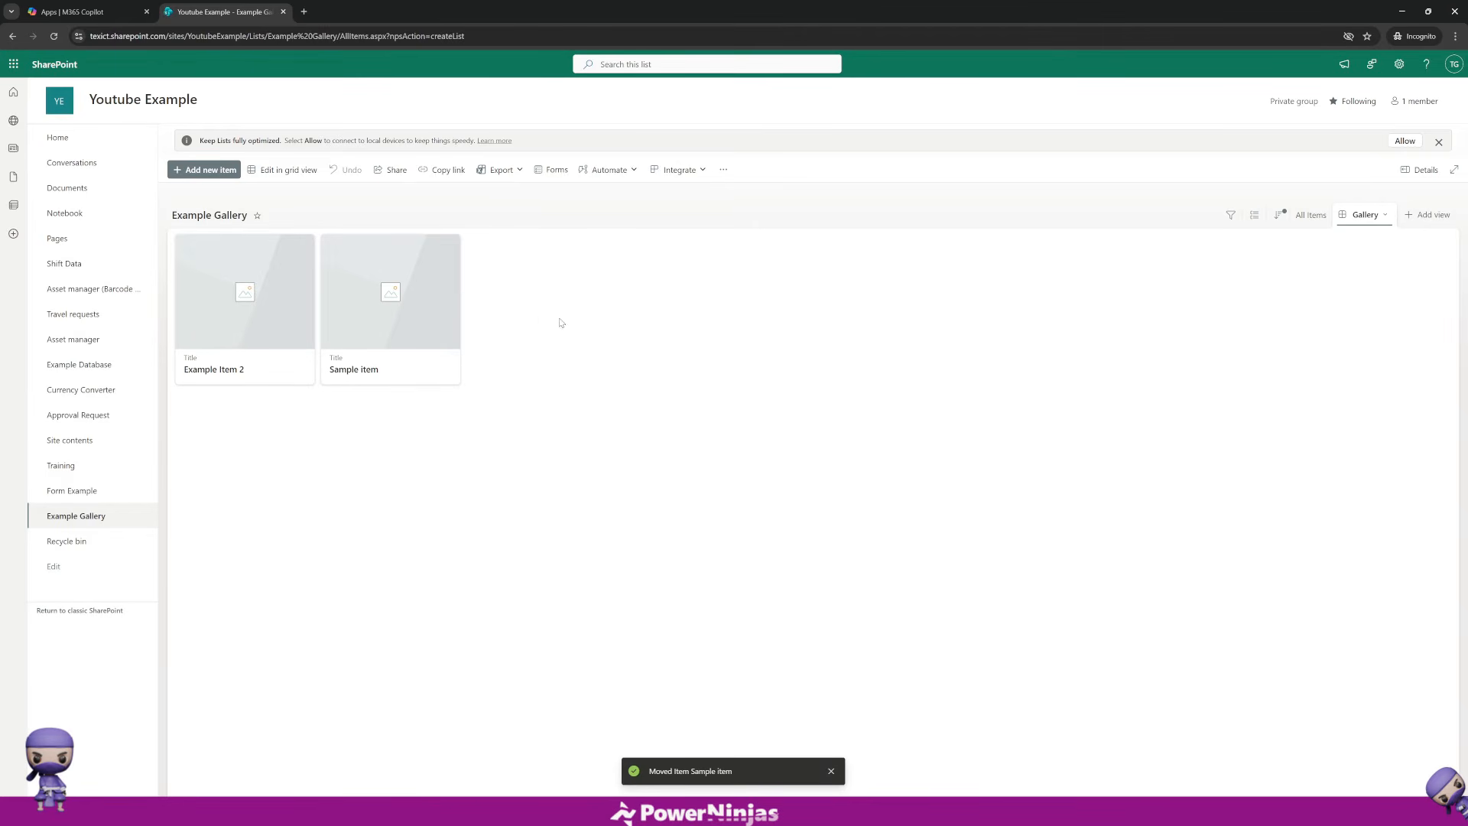
Step: Compare the gallery list's All Items and Gallery views, checking the column types that can be added
{"action": "left_click", "coordinate": [1311, 217]}
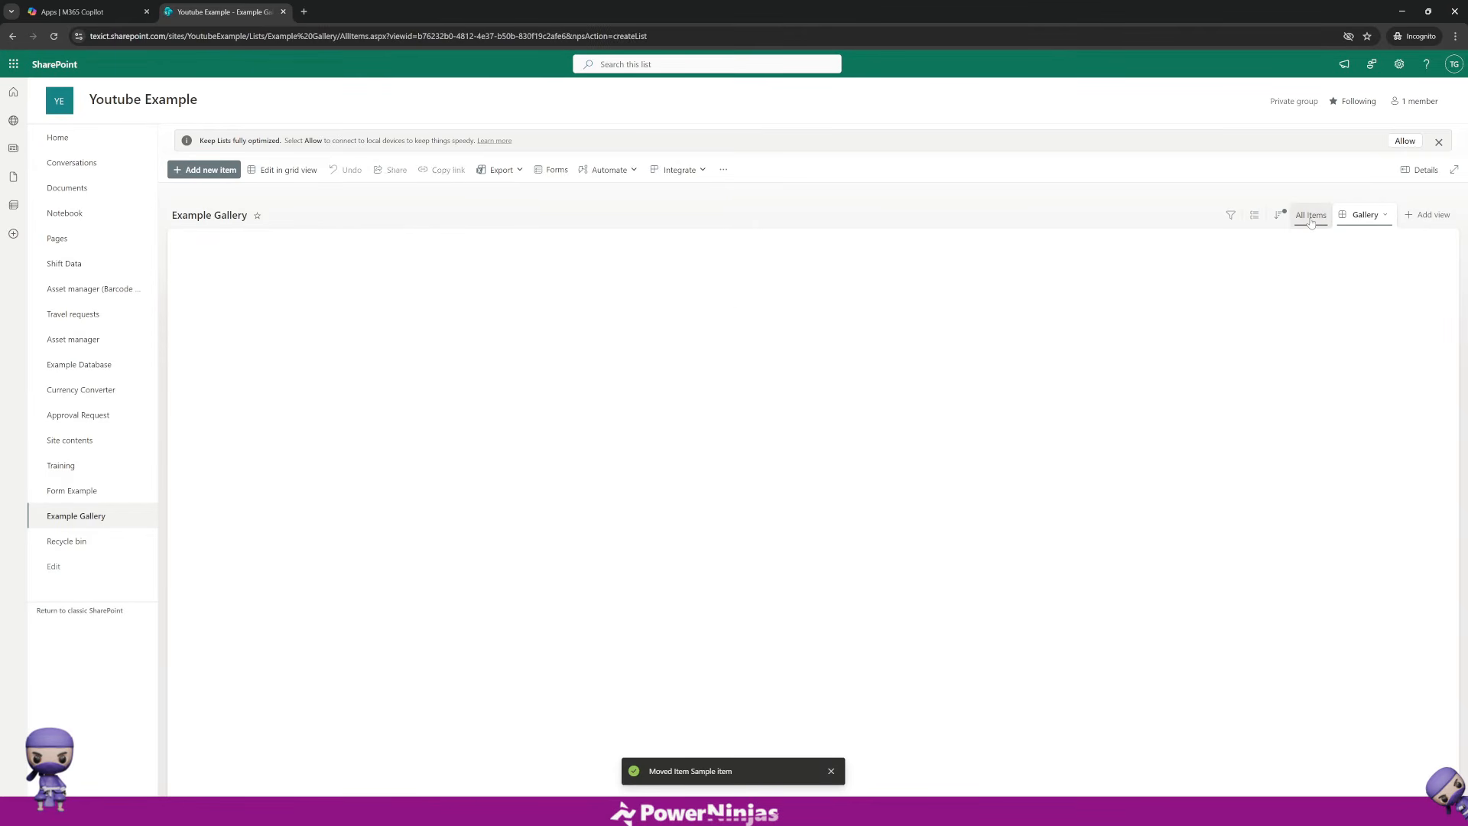
{"action": "left_click", "coordinate": [1368, 215]}
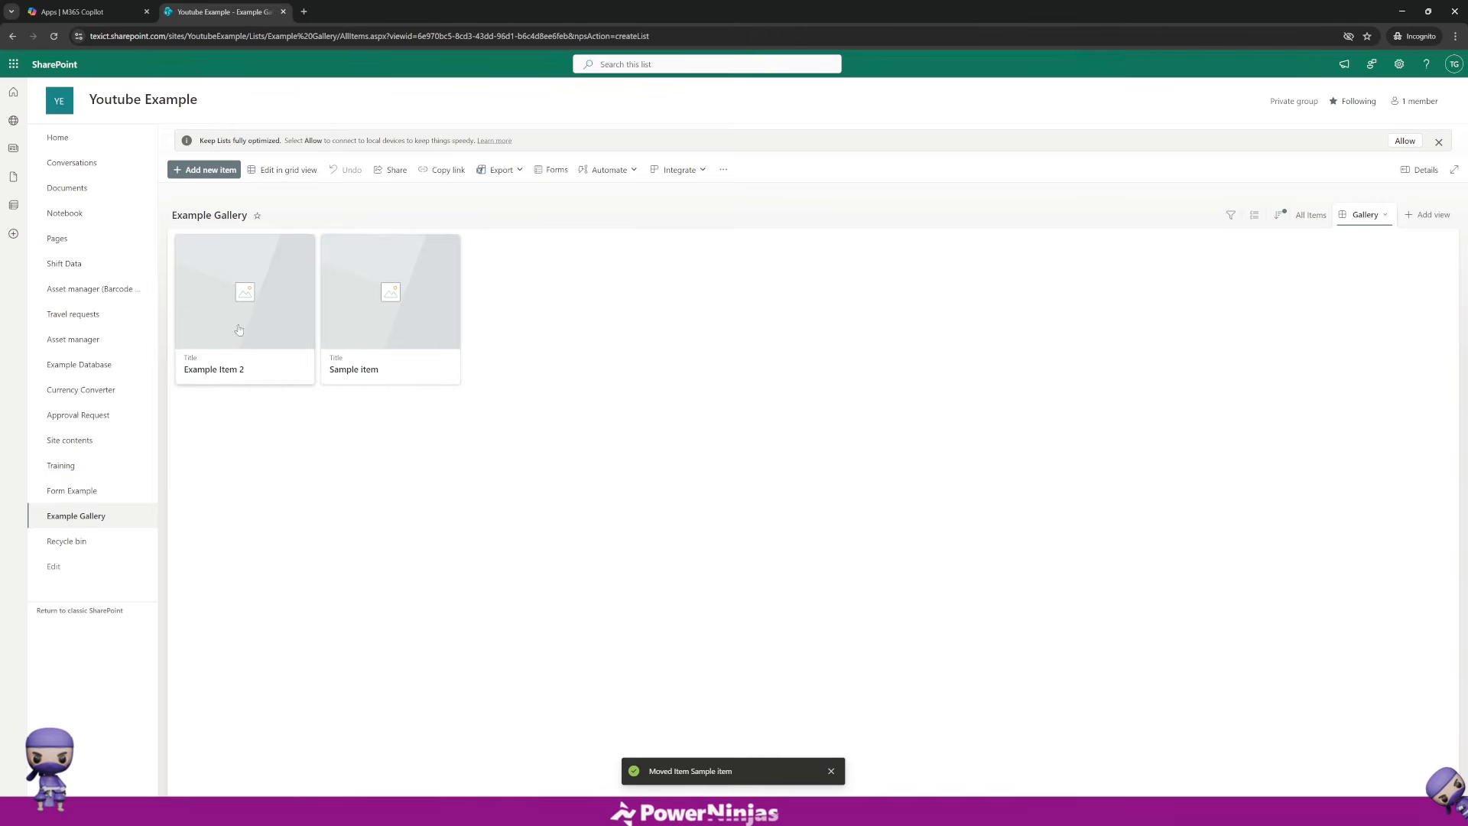
{"action": "left_click", "coordinate": [1311, 215]}
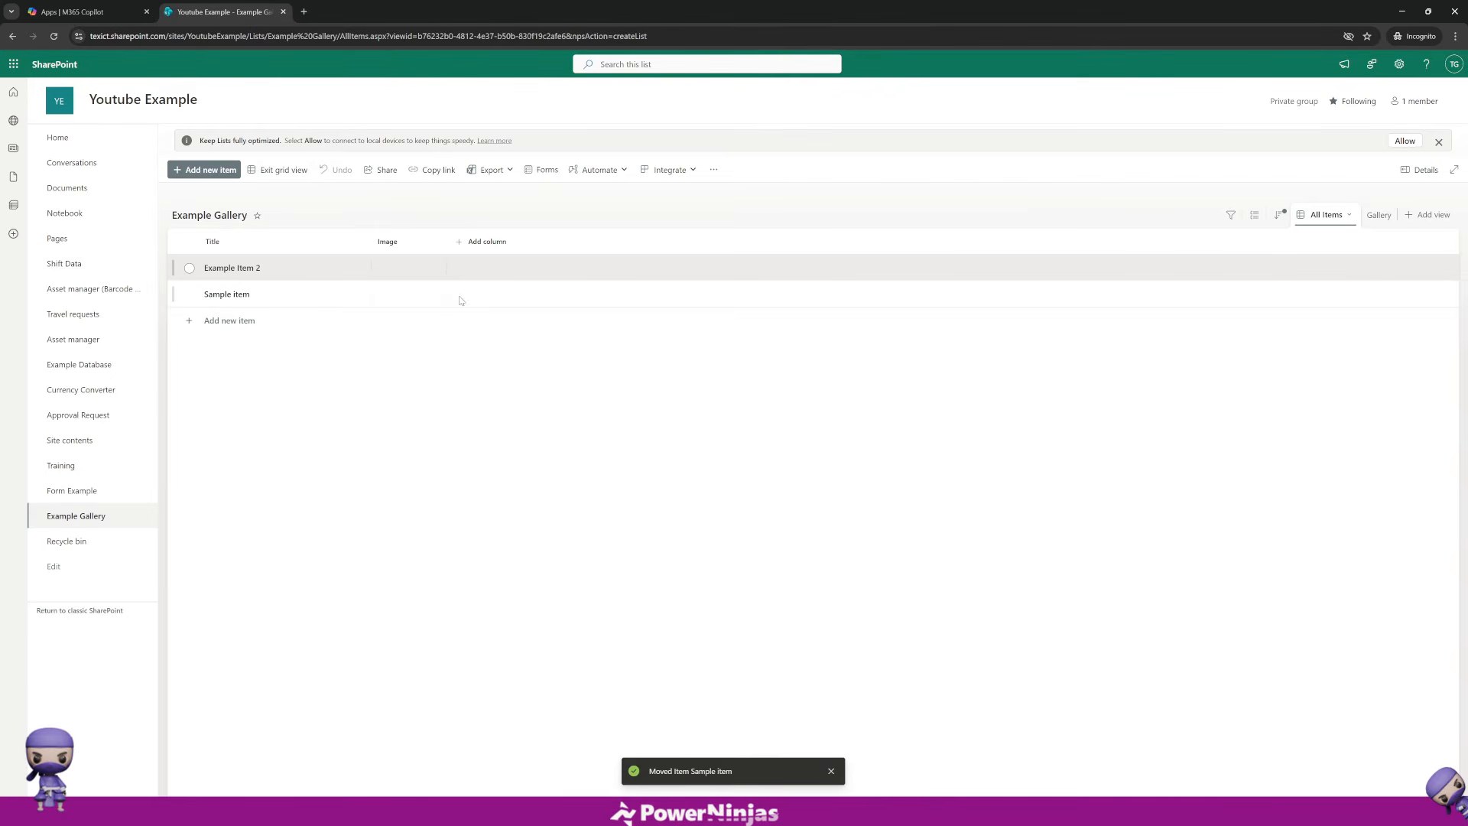
{"action": "left_click", "coordinate": [482, 243]}
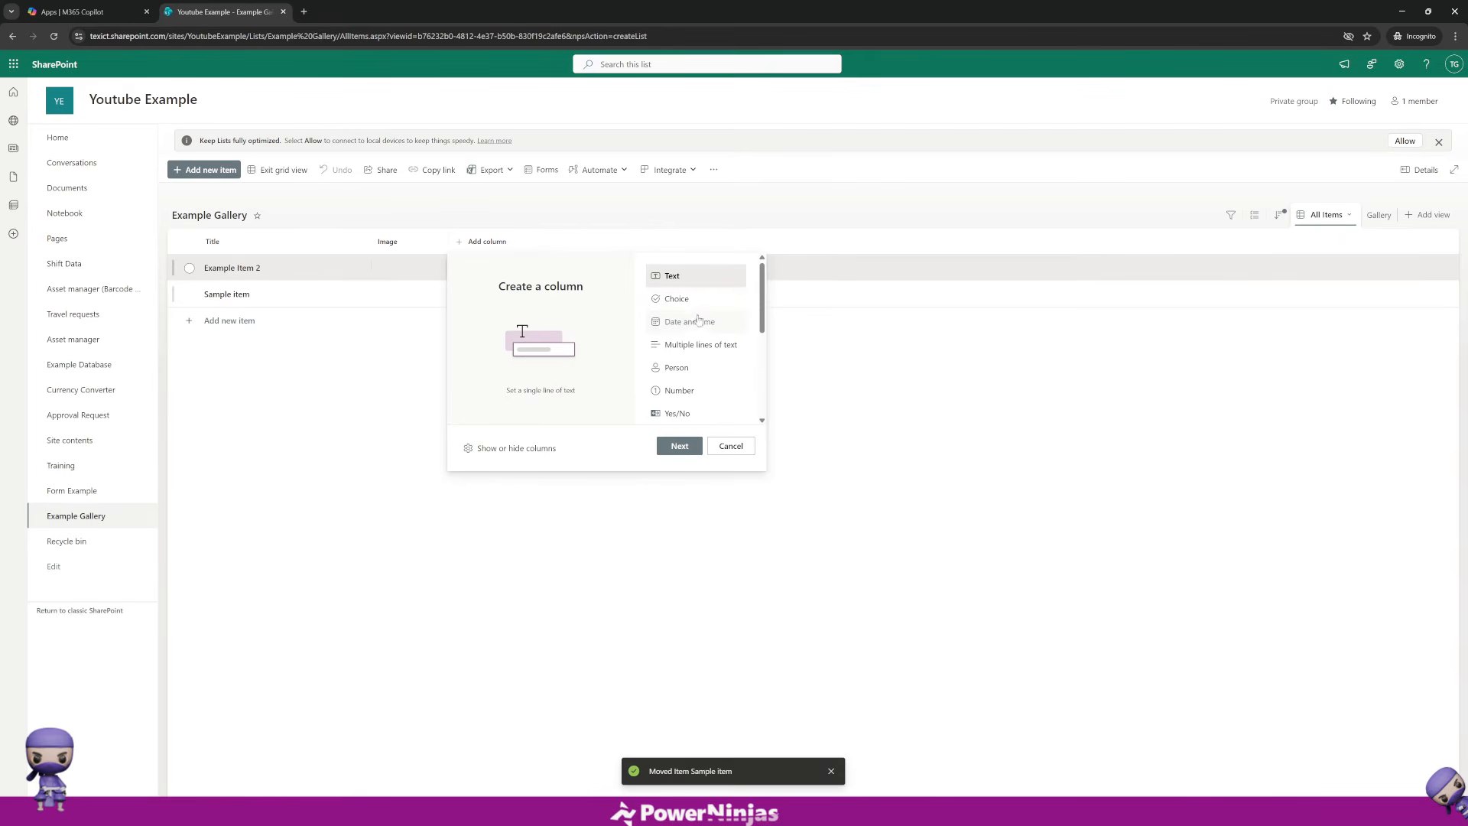
{"action": "left_click", "coordinate": [418, 343]}
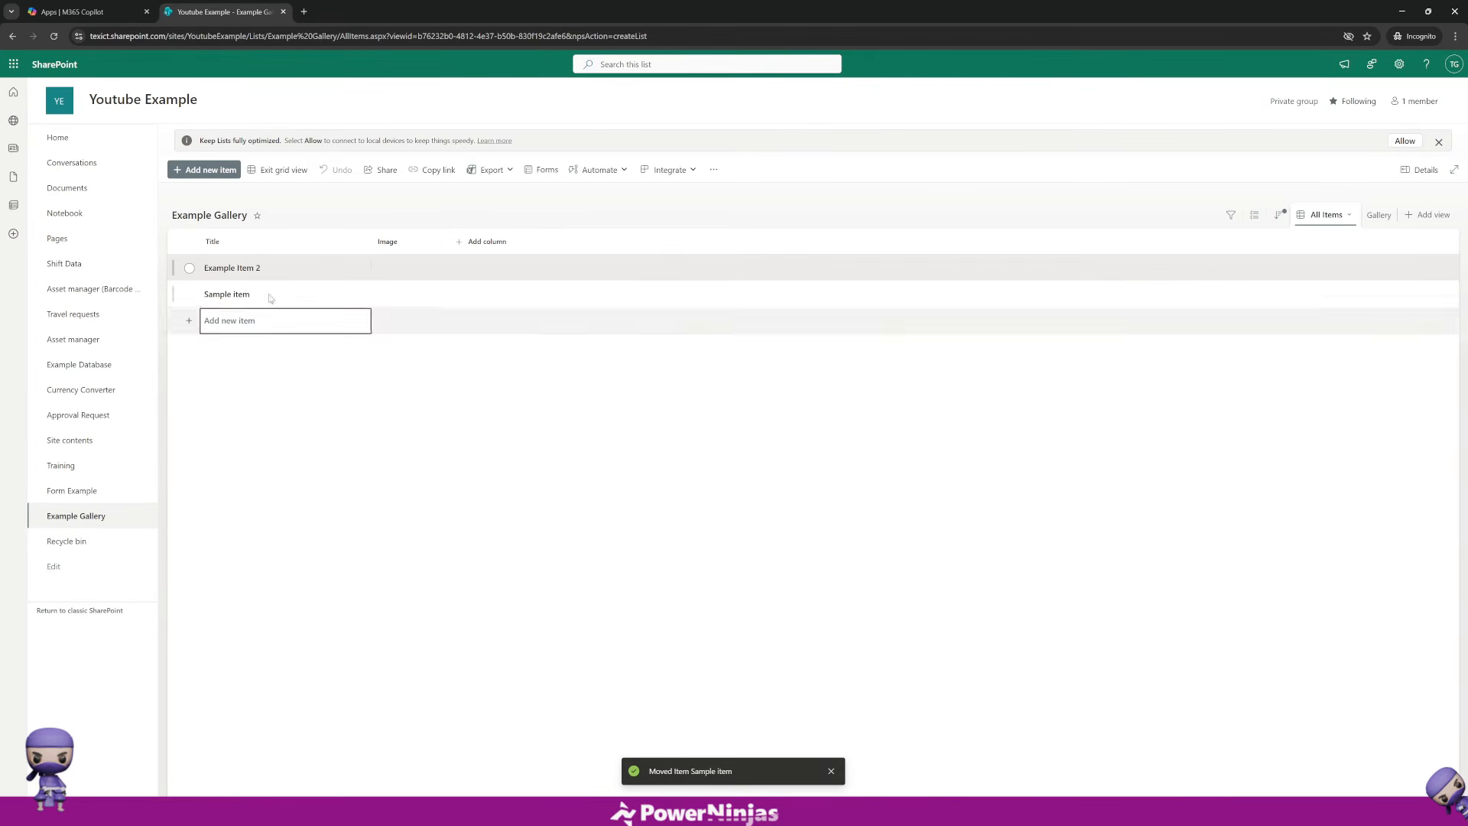
{"action": "left_click", "coordinate": [1376, 217]}
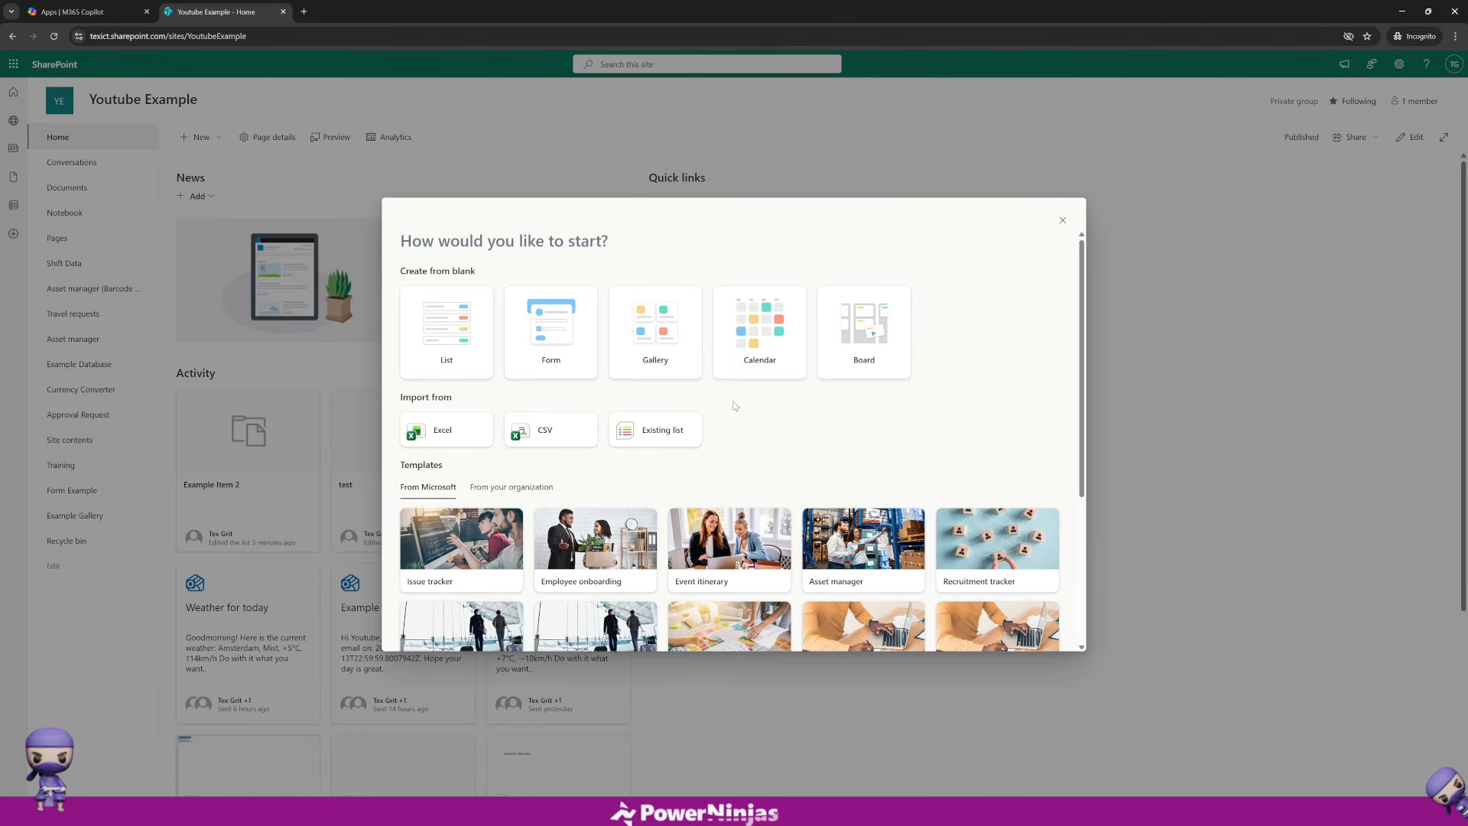
Step: Create a blank calendar list named Example Calendar, shown in the site navigation
{"action": "mouse_move", "coordinate": [645, 360]}
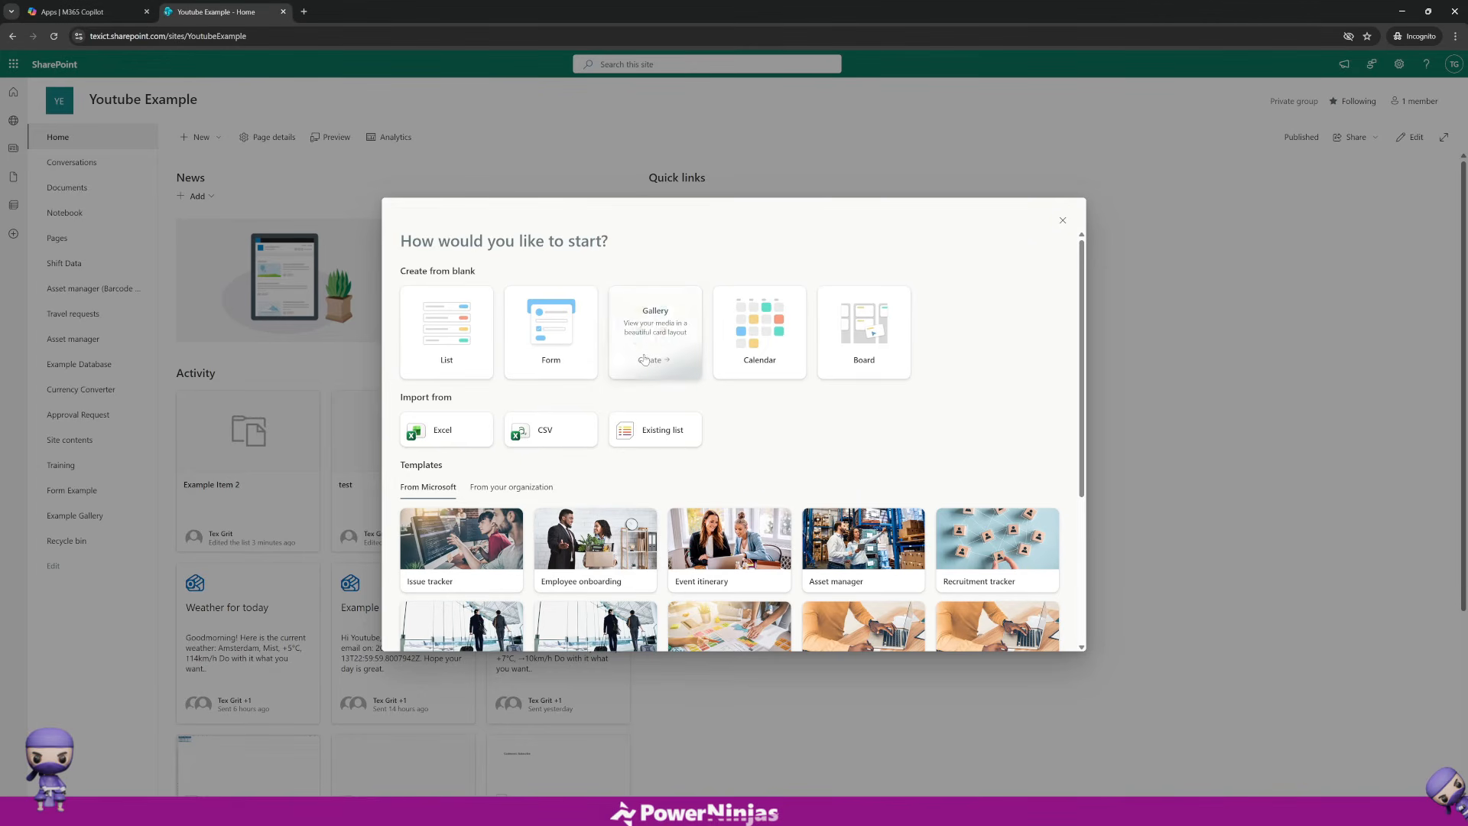
{"action": "mouse_move", "coordinate": [755, 352]}
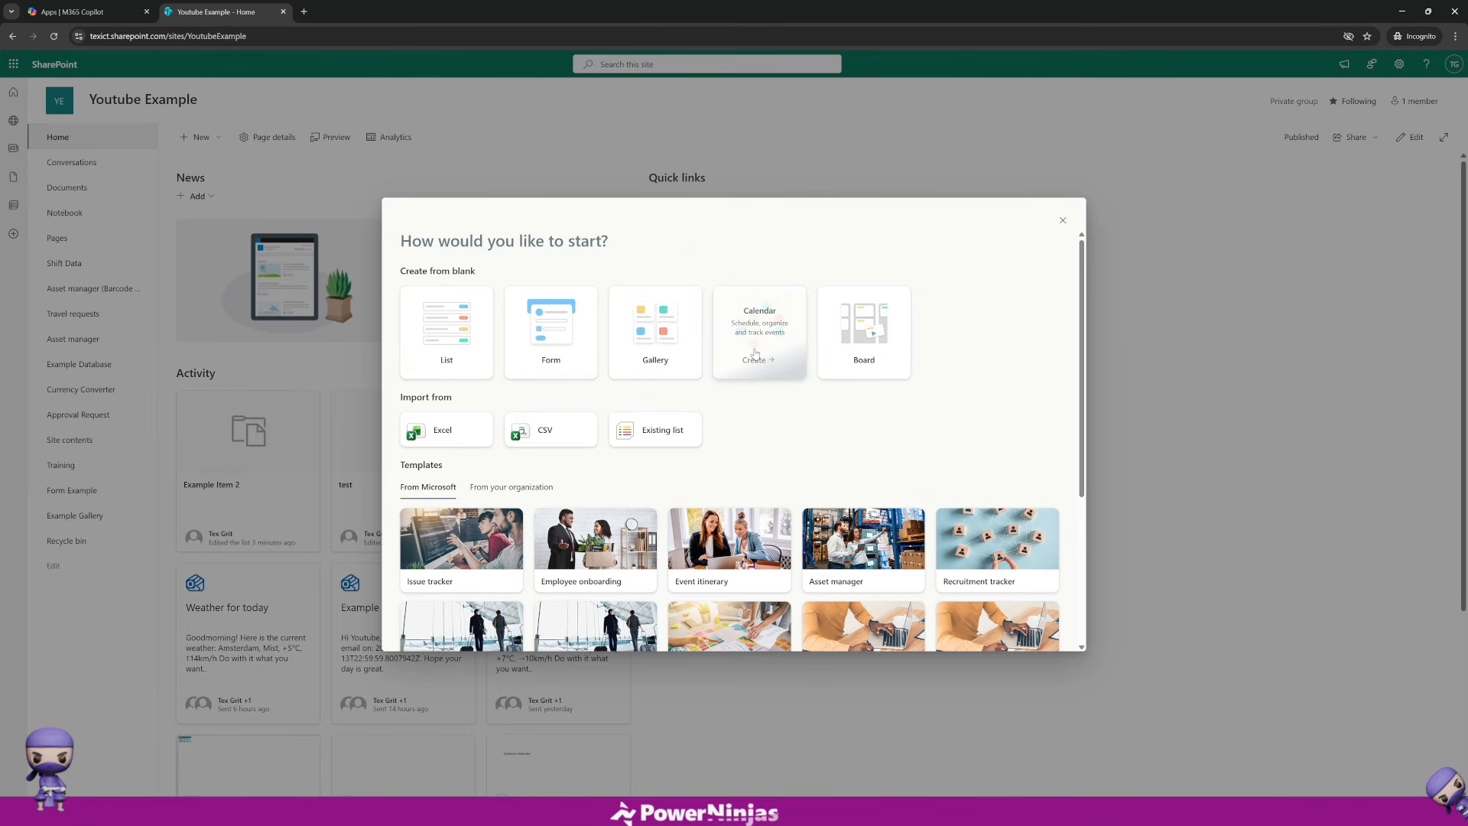
{"action": "left_click", "coordinate": [754, 354]}
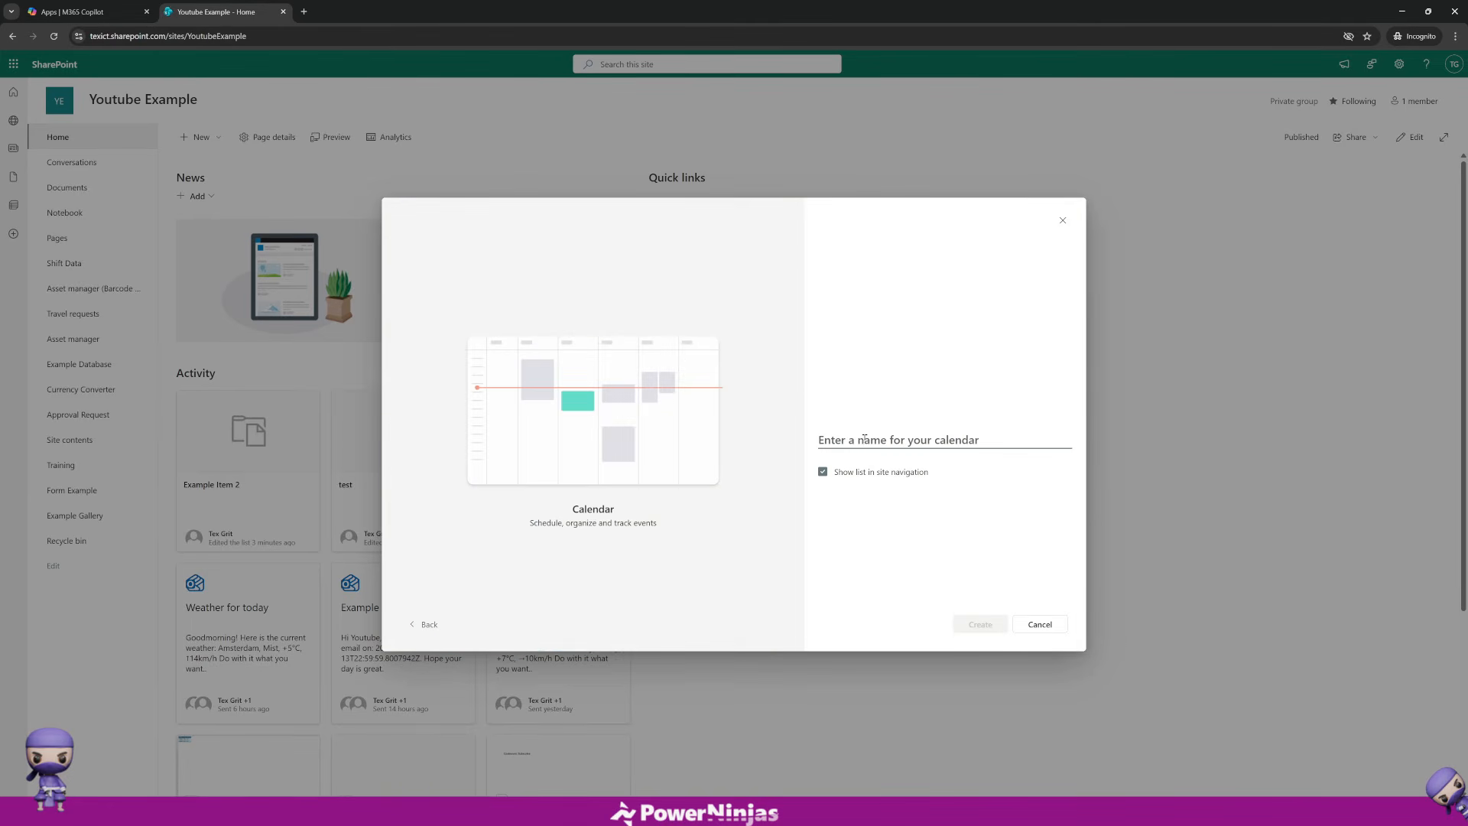
{"action": "type", "text": "Example Calendar"}
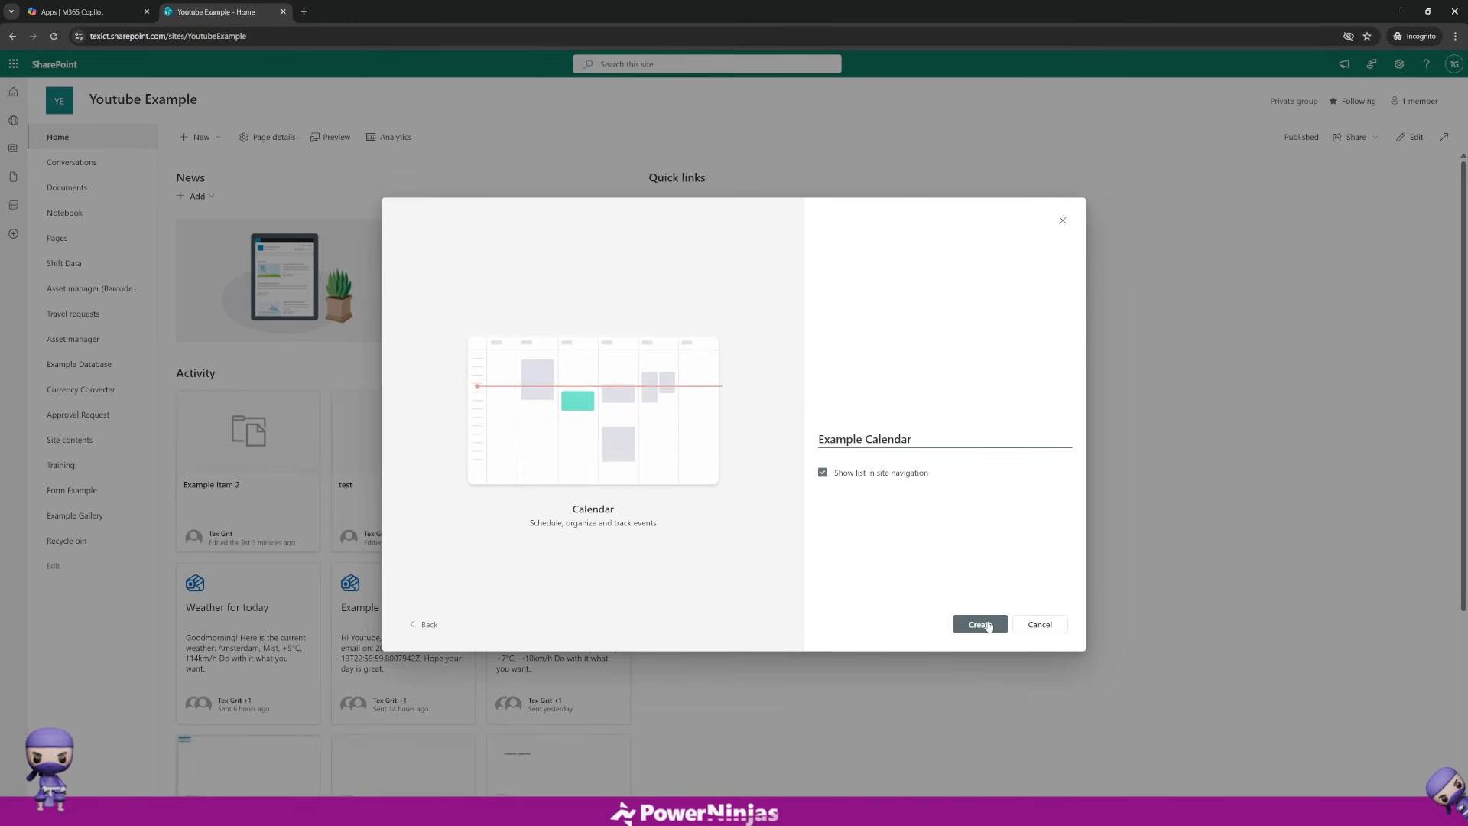
{"action": "left_click", "coordinate": [981, 624]}
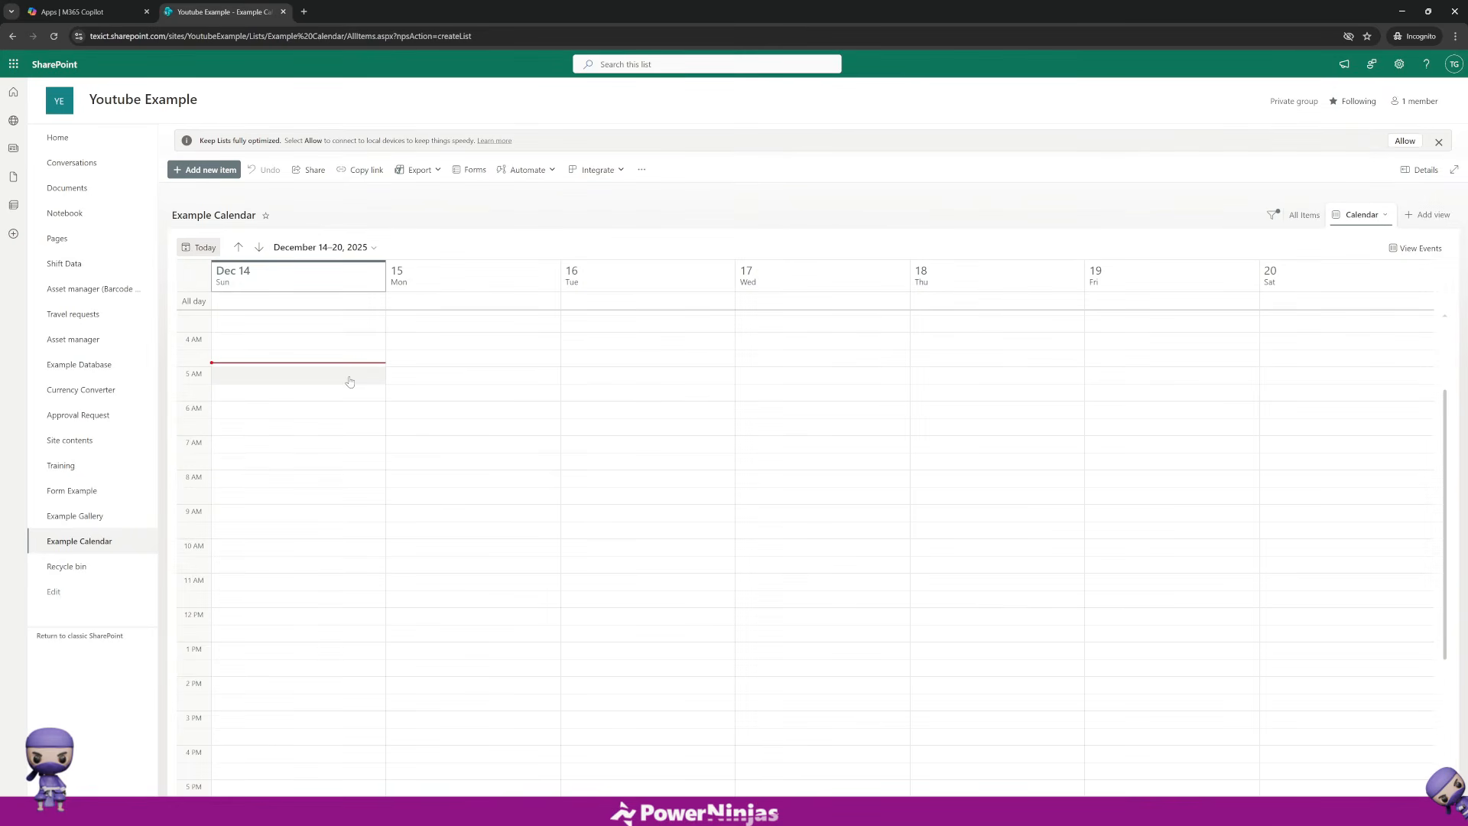
Step: Check the calendar list's All Items view, then add an event titled Example Item on 12/14/2025 from 05:00 AM to 05:30 AM
{"action": "left_click", "coordinate": [1305, 215]}
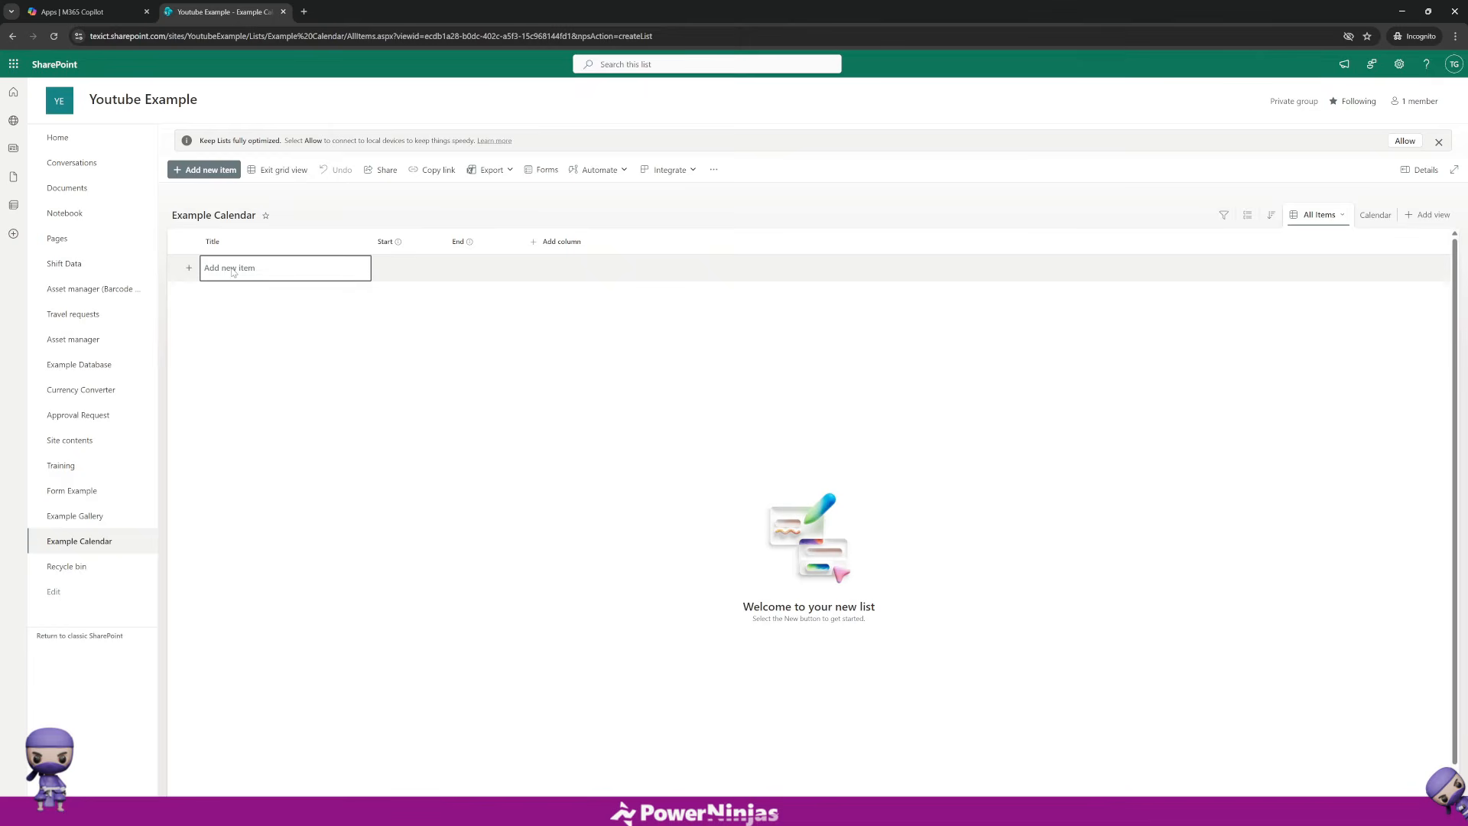
{"action": "left_click", "coordinate": [1376, 215]}
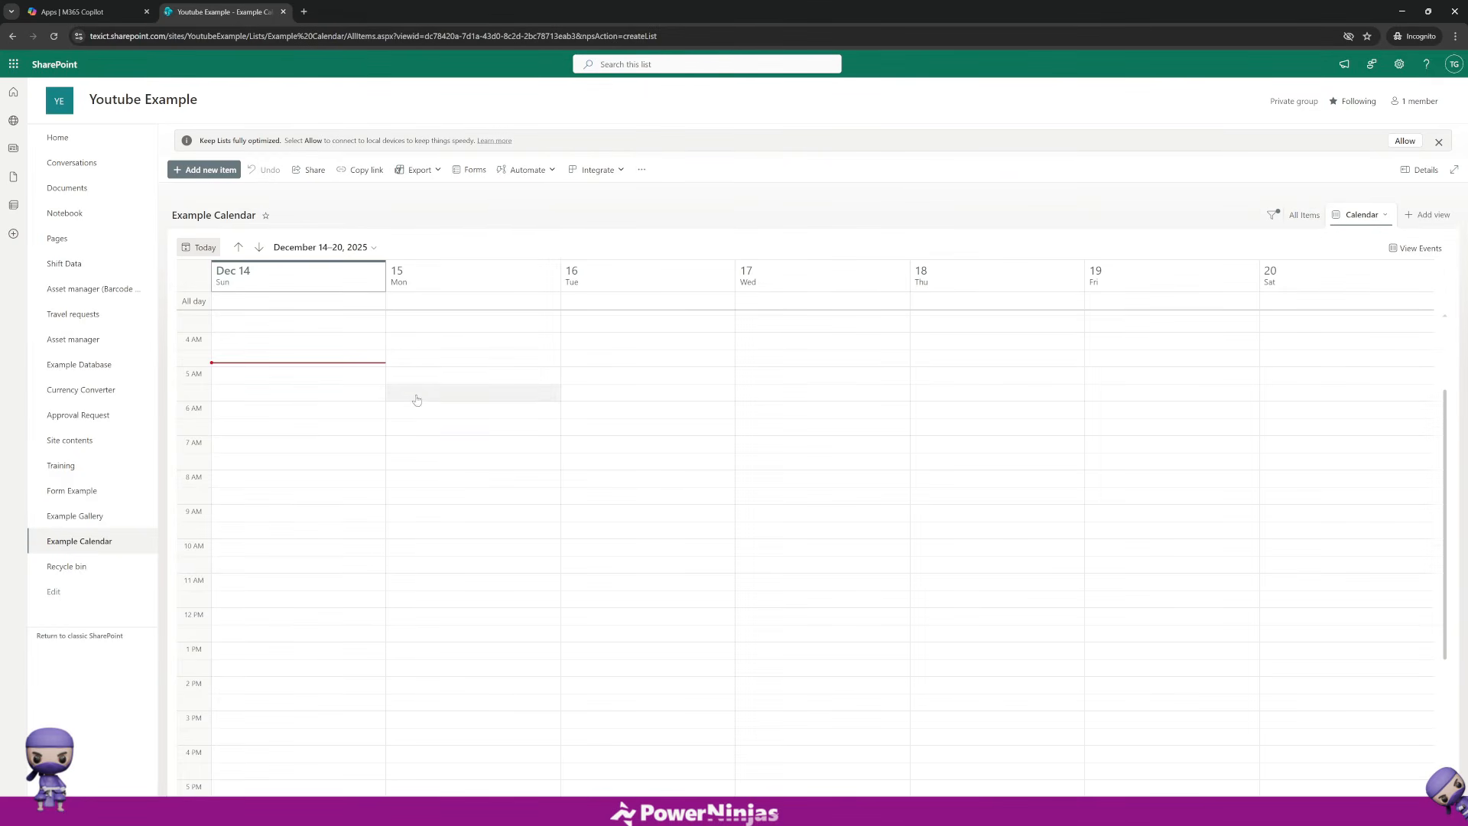
{"action": "left_click", "coordinate": [338, 385]}
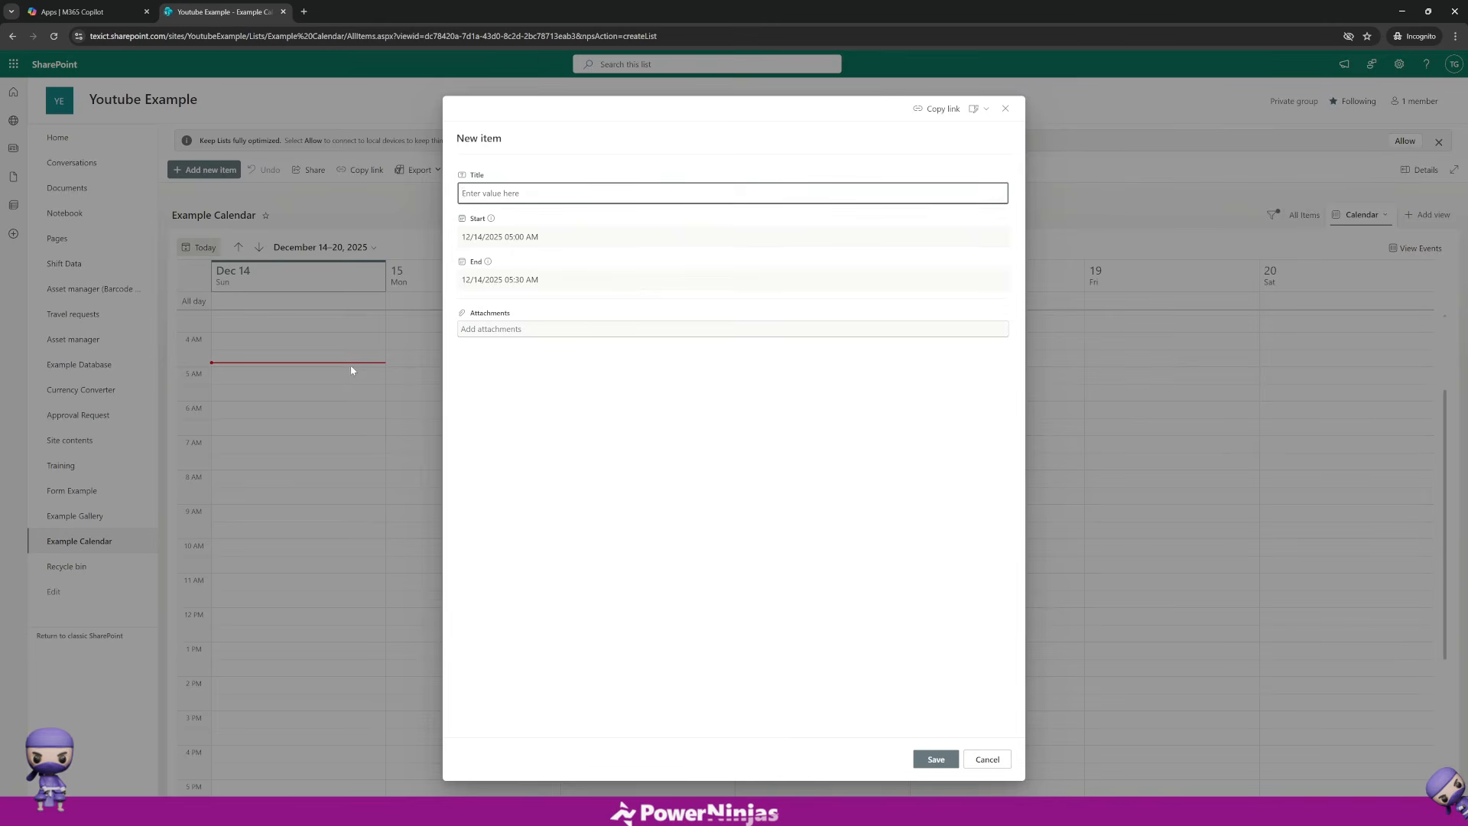
{"action": "type", "text": "Example Item"}
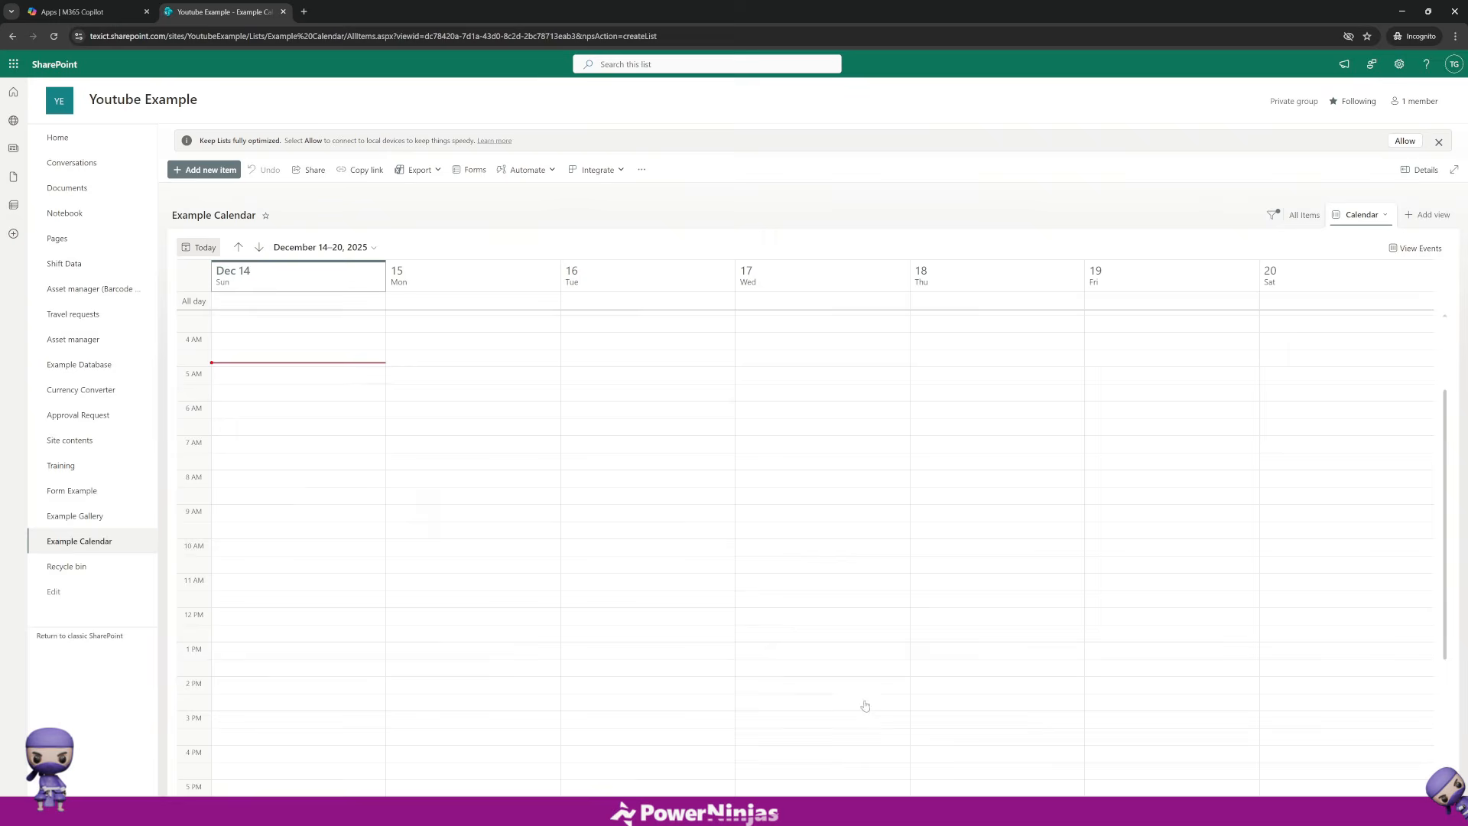
{"action": "left_click", "coordinate": [936, 759]}
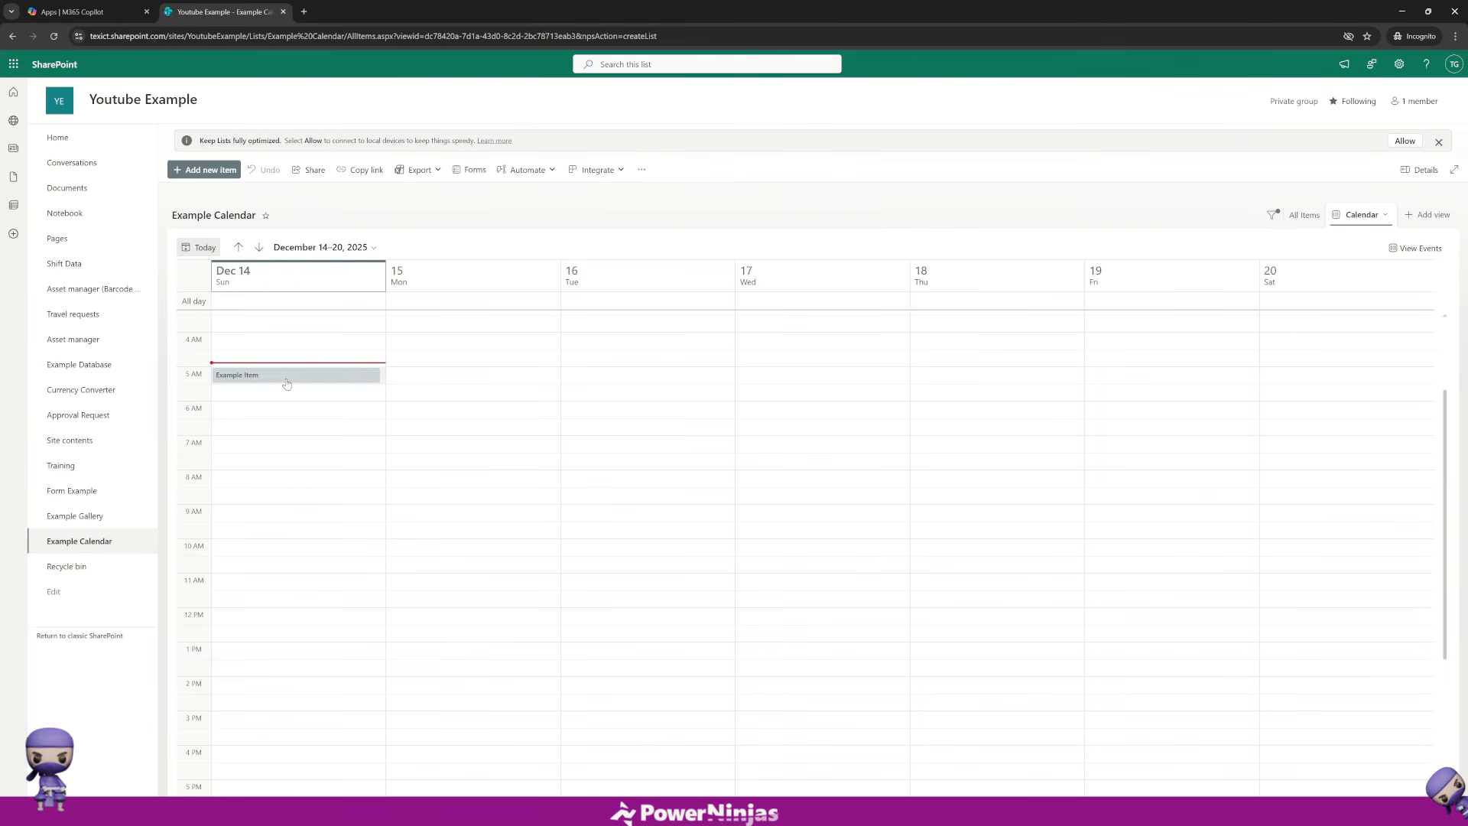
Step: Start a new item from the All Items view, with start 12/14/2025 12:00 AM and end 12/14/2025 02:00 AM
{"action": "left_click", "coordinate": [1300, 215]}
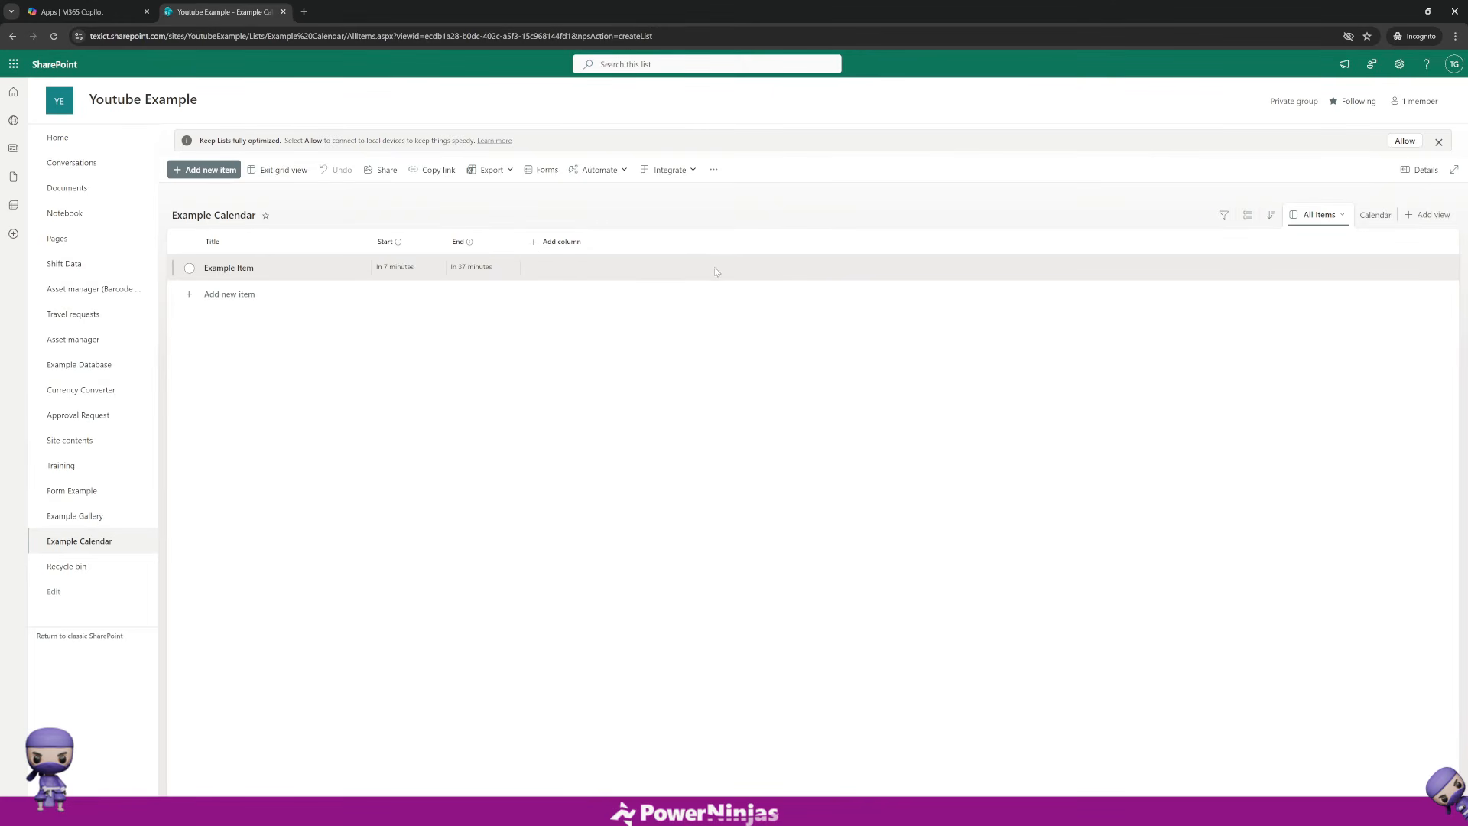
{"action": "left_click", "coordinate": [208, 172]}
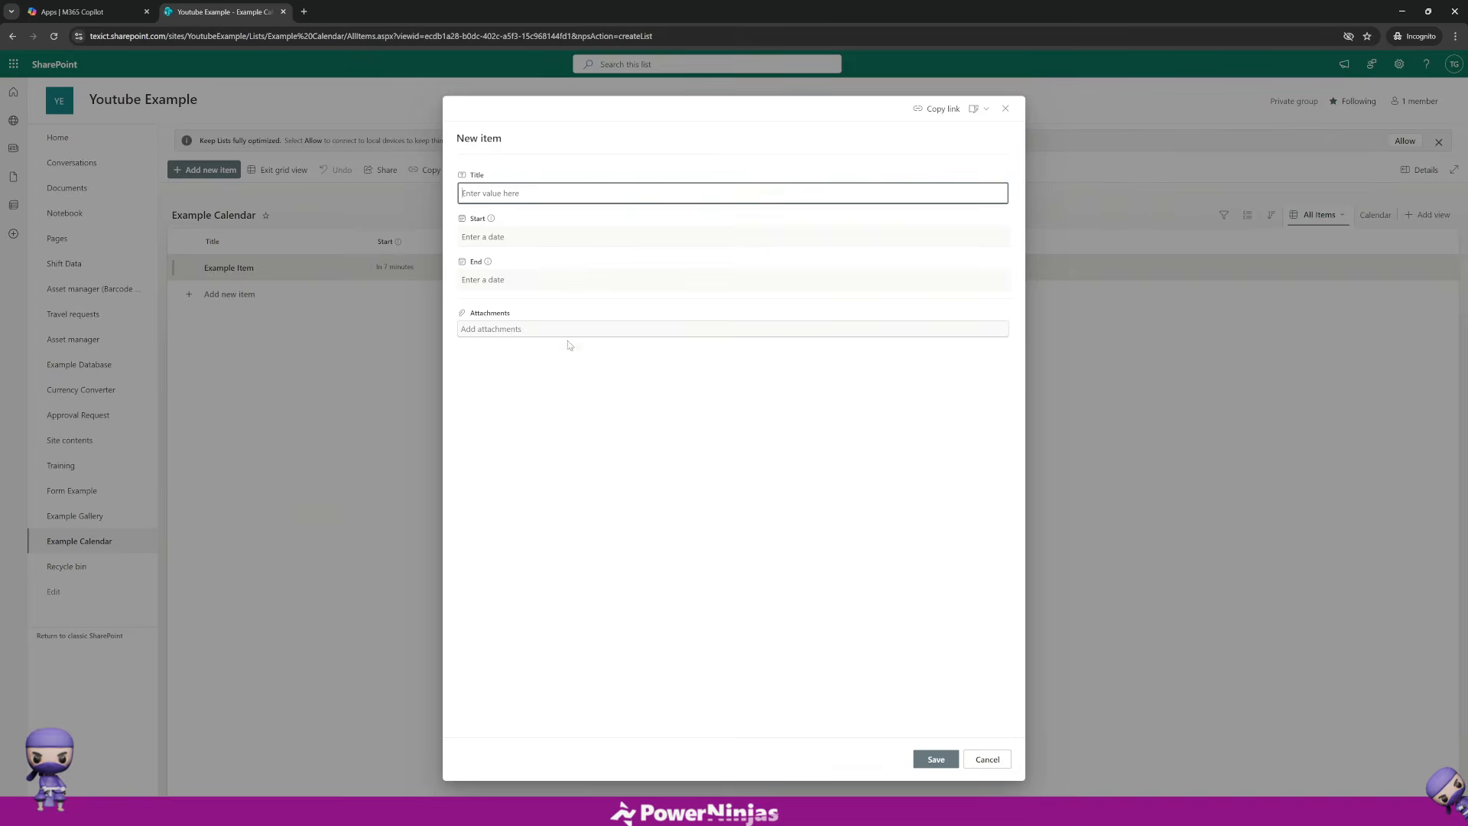
{"action": "left_click", "coordinate": [512, 242]}
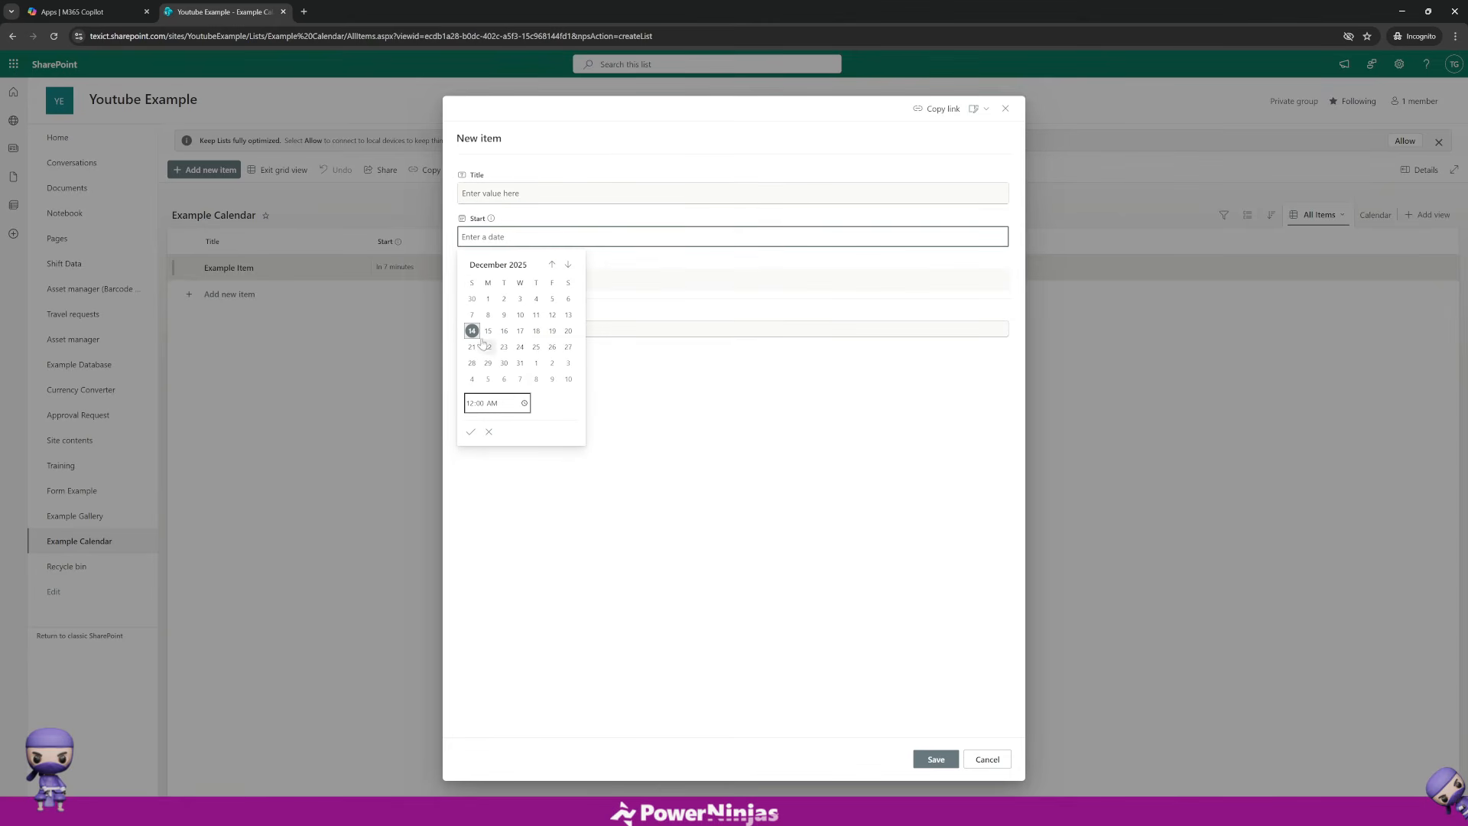
{"action": "left_click", "coordinate": [471, 331]}
{"action": "left_click", "coordinate": [668, 409]}
{"action": "left_click", "coordinate": [526, 289]}
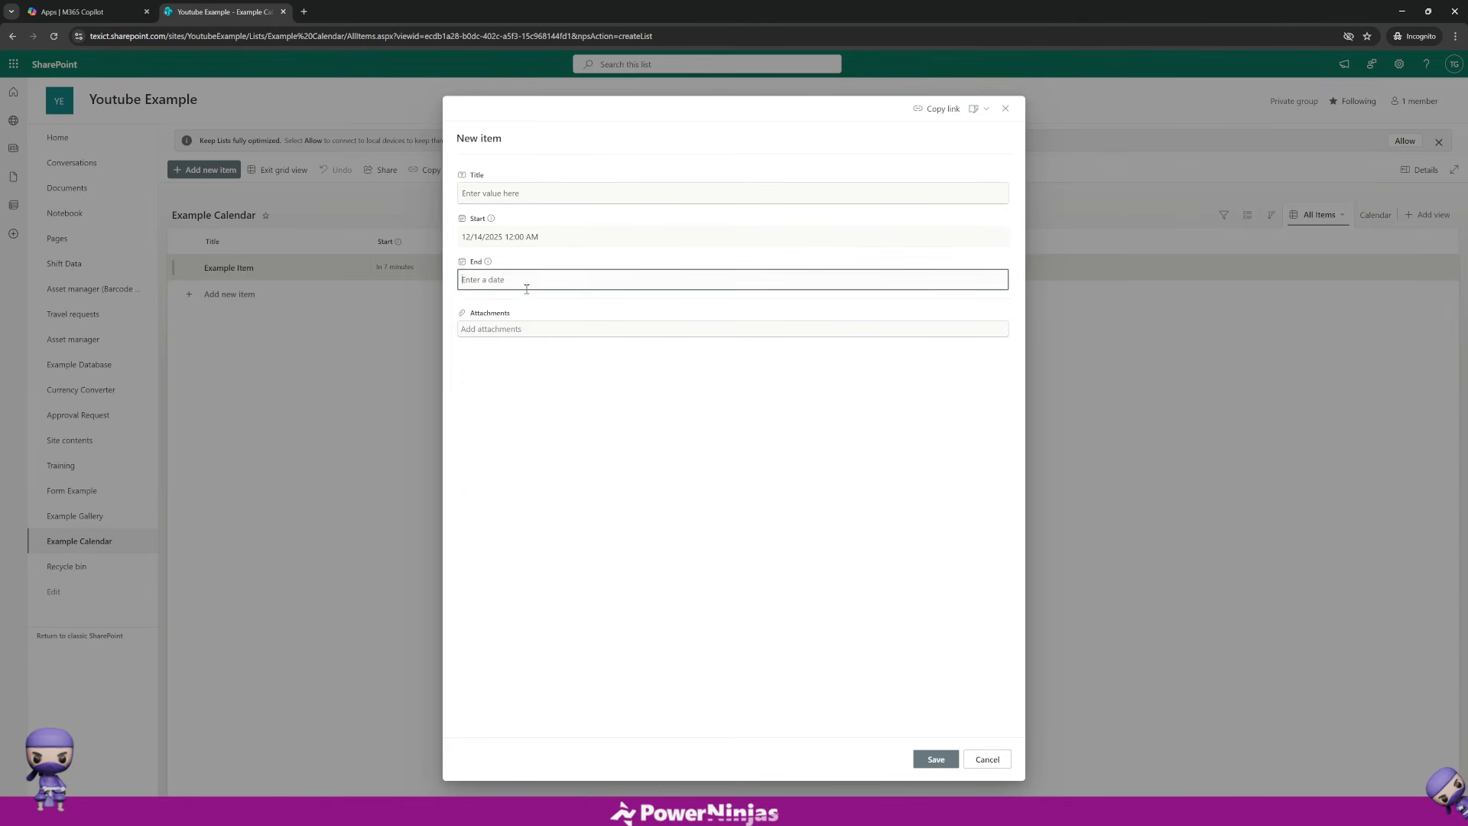
{"action": "left_click", "coordinate": [471, 374]}
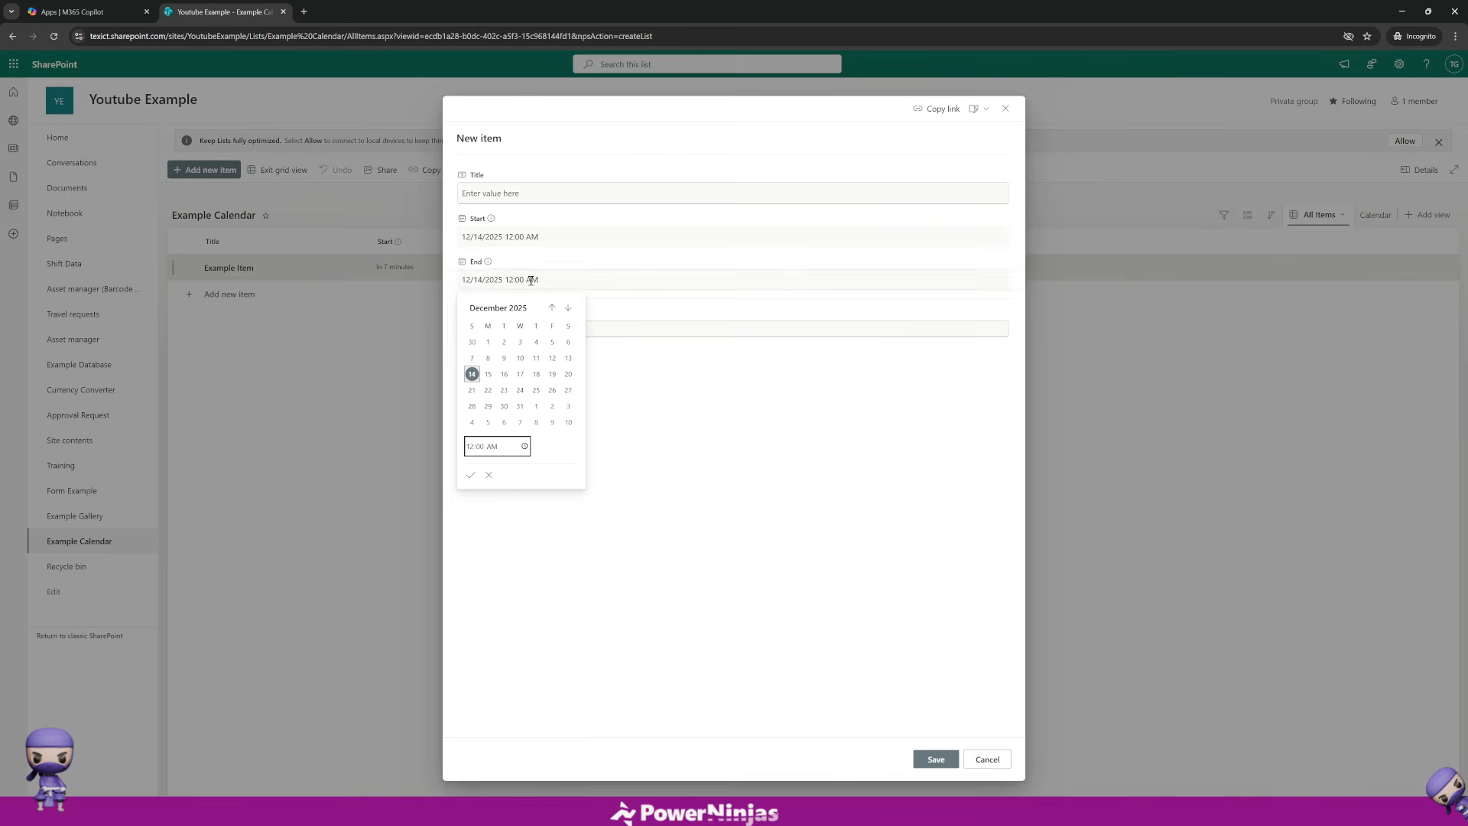
{"action": "left_click", "coordinate": [508, 449]}
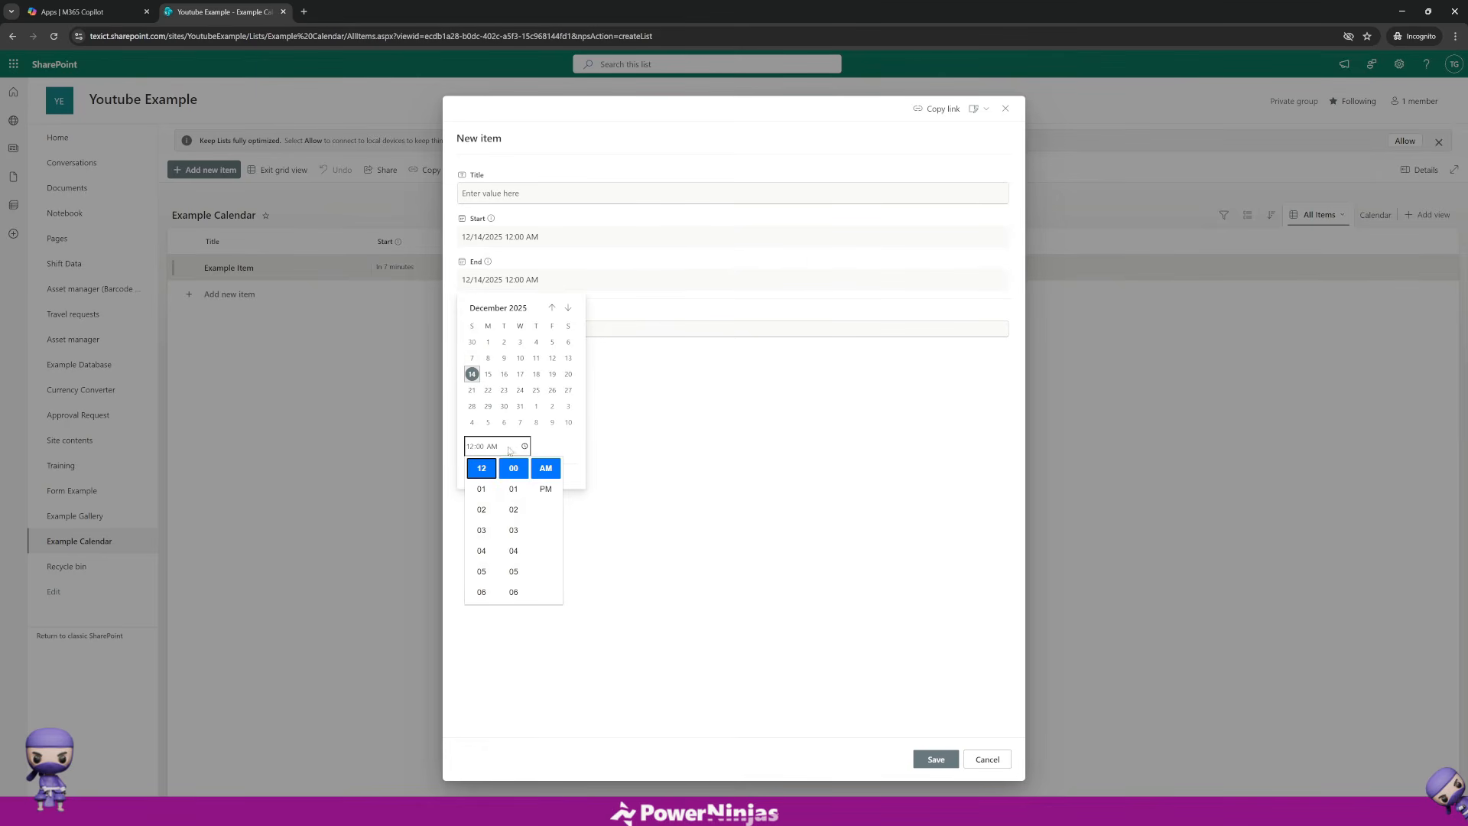
{"action": "left_click", "coordinate": [482, 509]}
{"action": "left_click", "coordinate": [731, 482]}
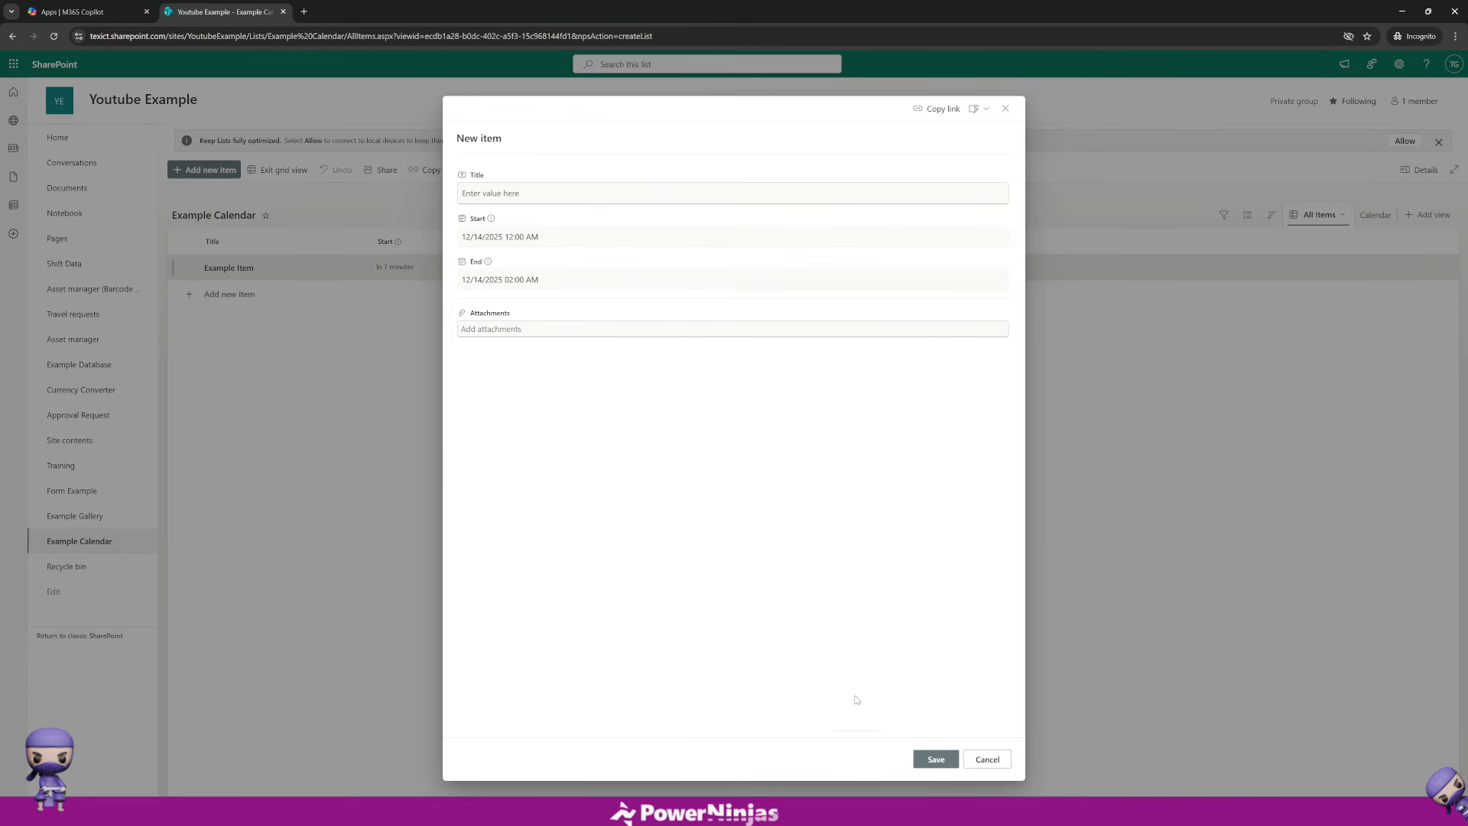
Step: Title the new calendar item Example Item 2 and save it
{"action": "left_click", "coordinate": [510, 196]}
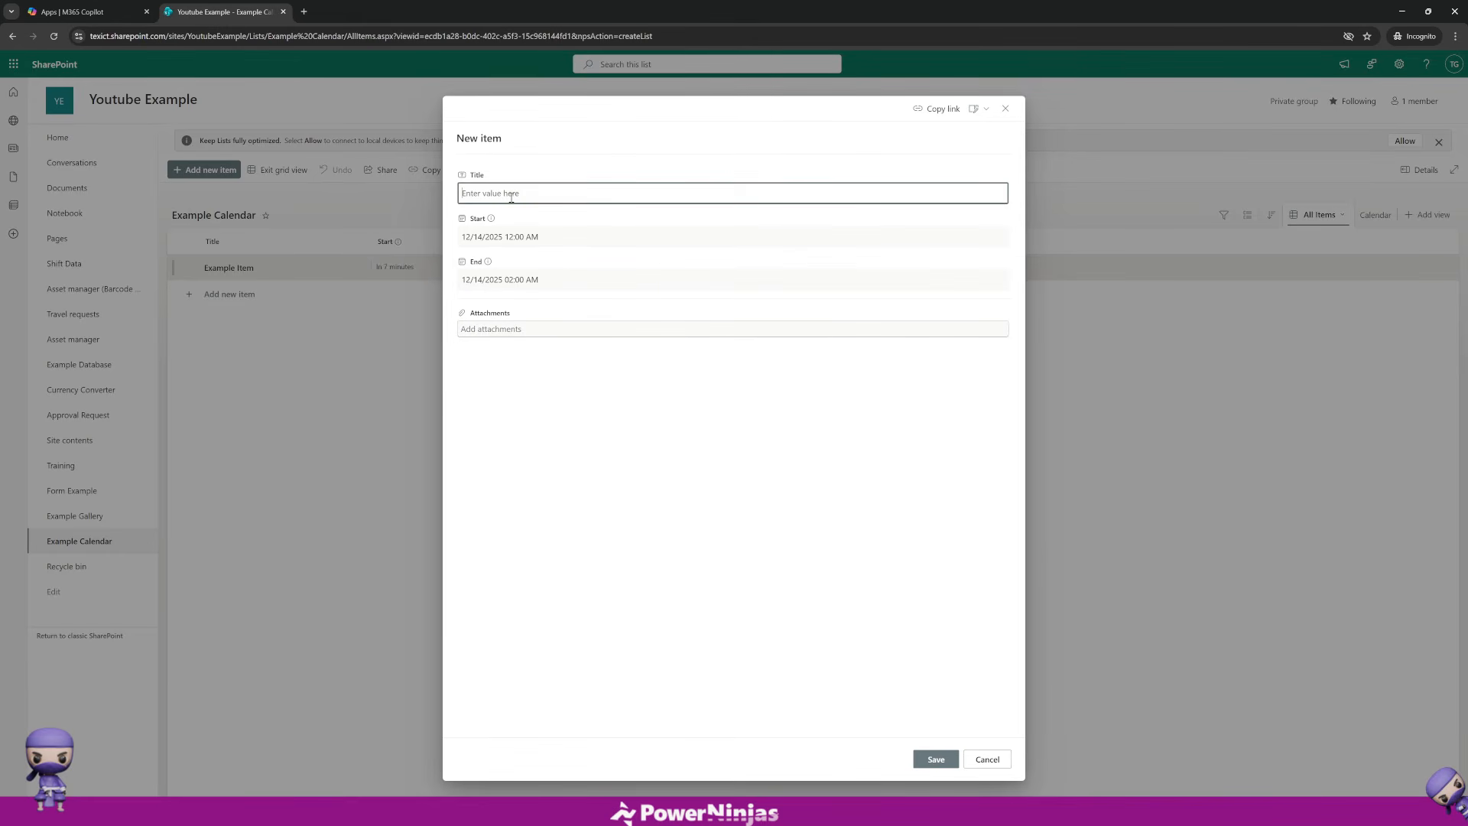
{"action": "type", "text": "Example Item 2"}
{"action": "left_click", "coordinate": [936, 759]}
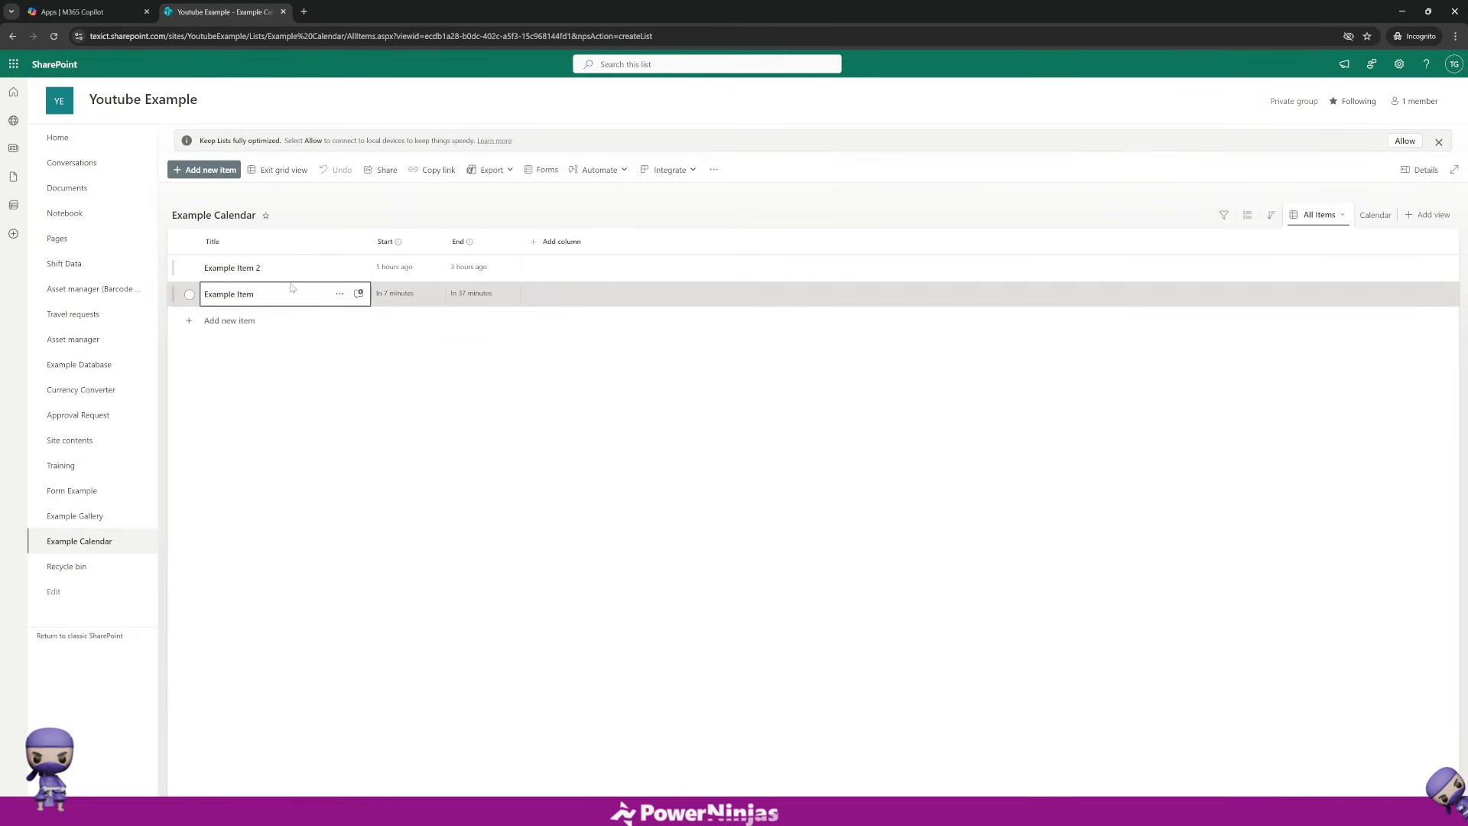
Step: Look through the day's hours in the Calendar view and check the list of unscheduled events
{"action": "left_click", "coordinate": [1376, 215]}
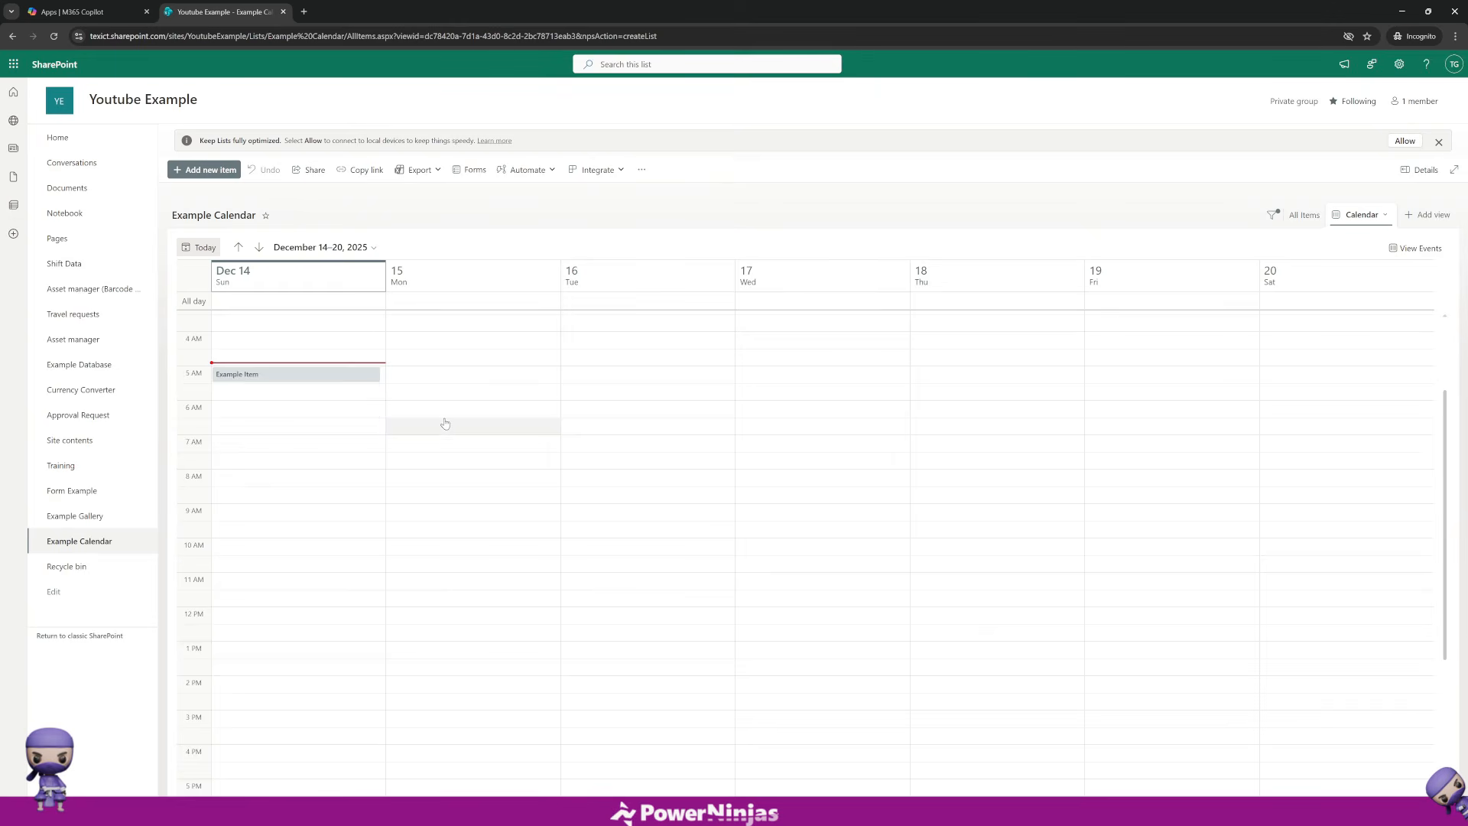
{"action": "scroll", "coordinate": [448, 423], "scroll_direction": "down", "scroll_amount": 3}
{"action": "scroll", "coordinate": [445, 425], "scroll_direction": "up", "scroll_amount": 3}
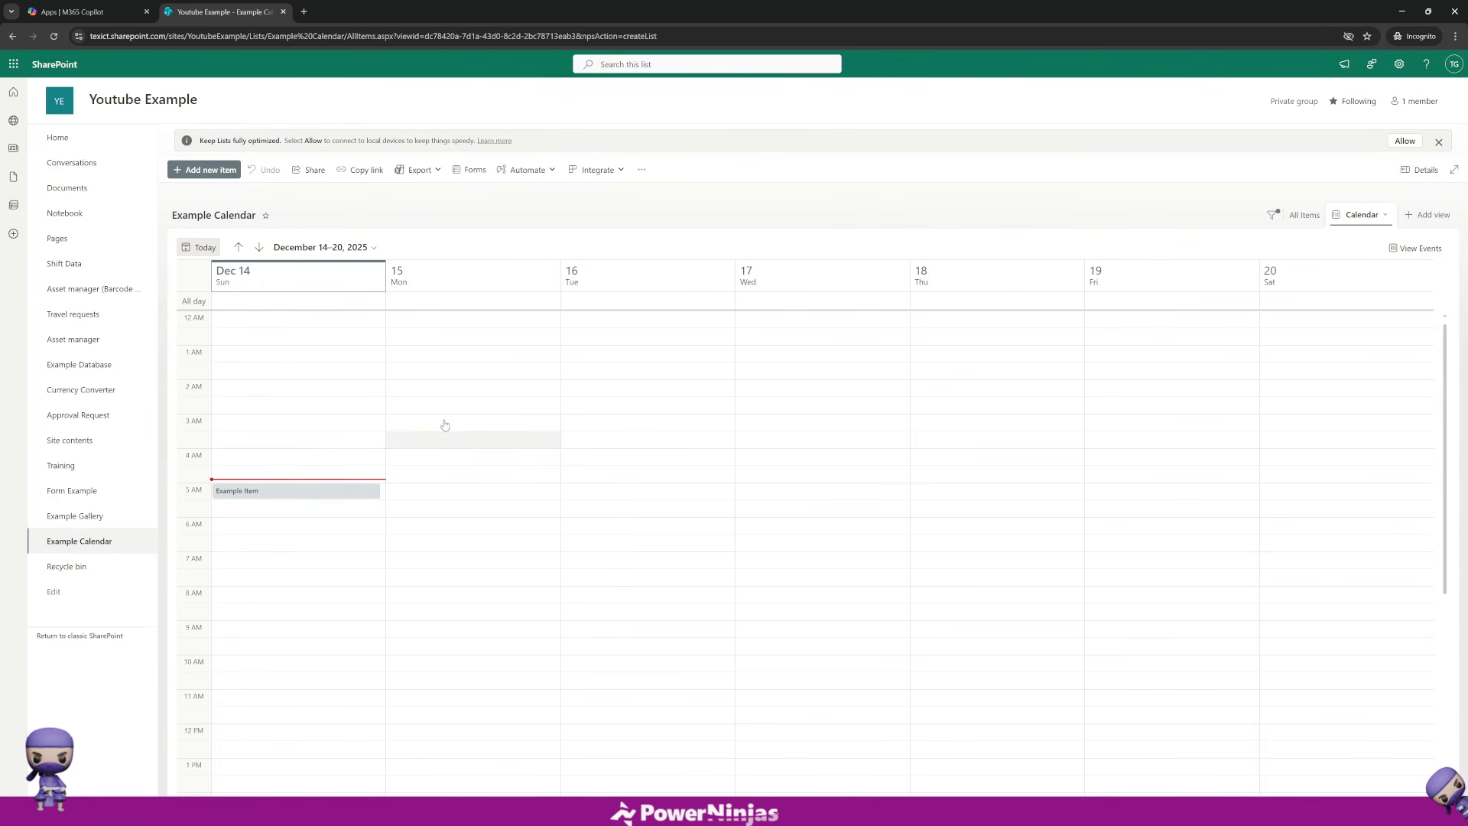
{"action": "scroll", "coordinate": [455, 434], "scroll_direction": "down", "scroll_amount": 3}
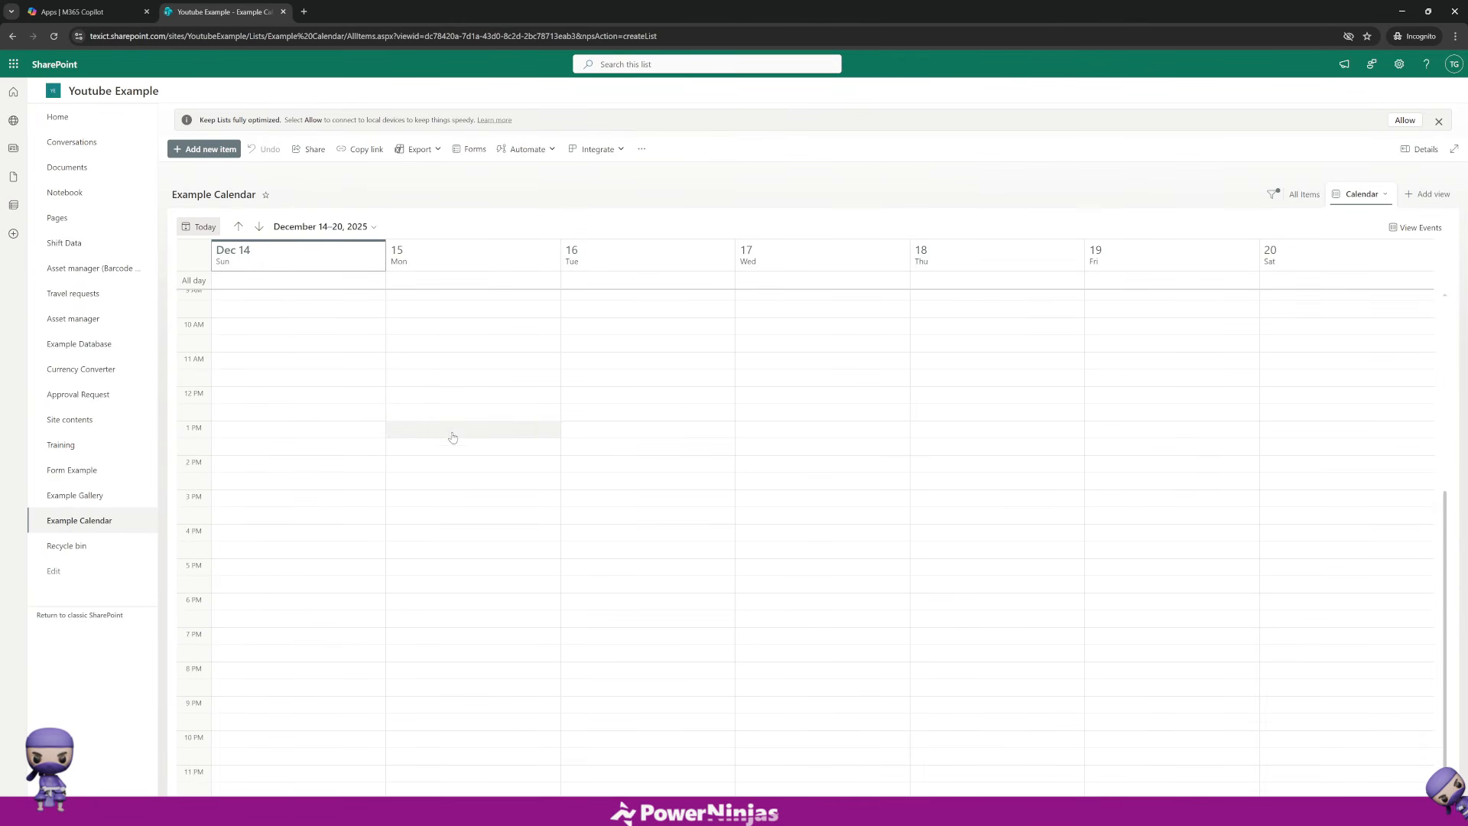
{"action": "scroll", "coordinate": [454, 441], "scroll_direction": "up", "scroll_amount": 3}
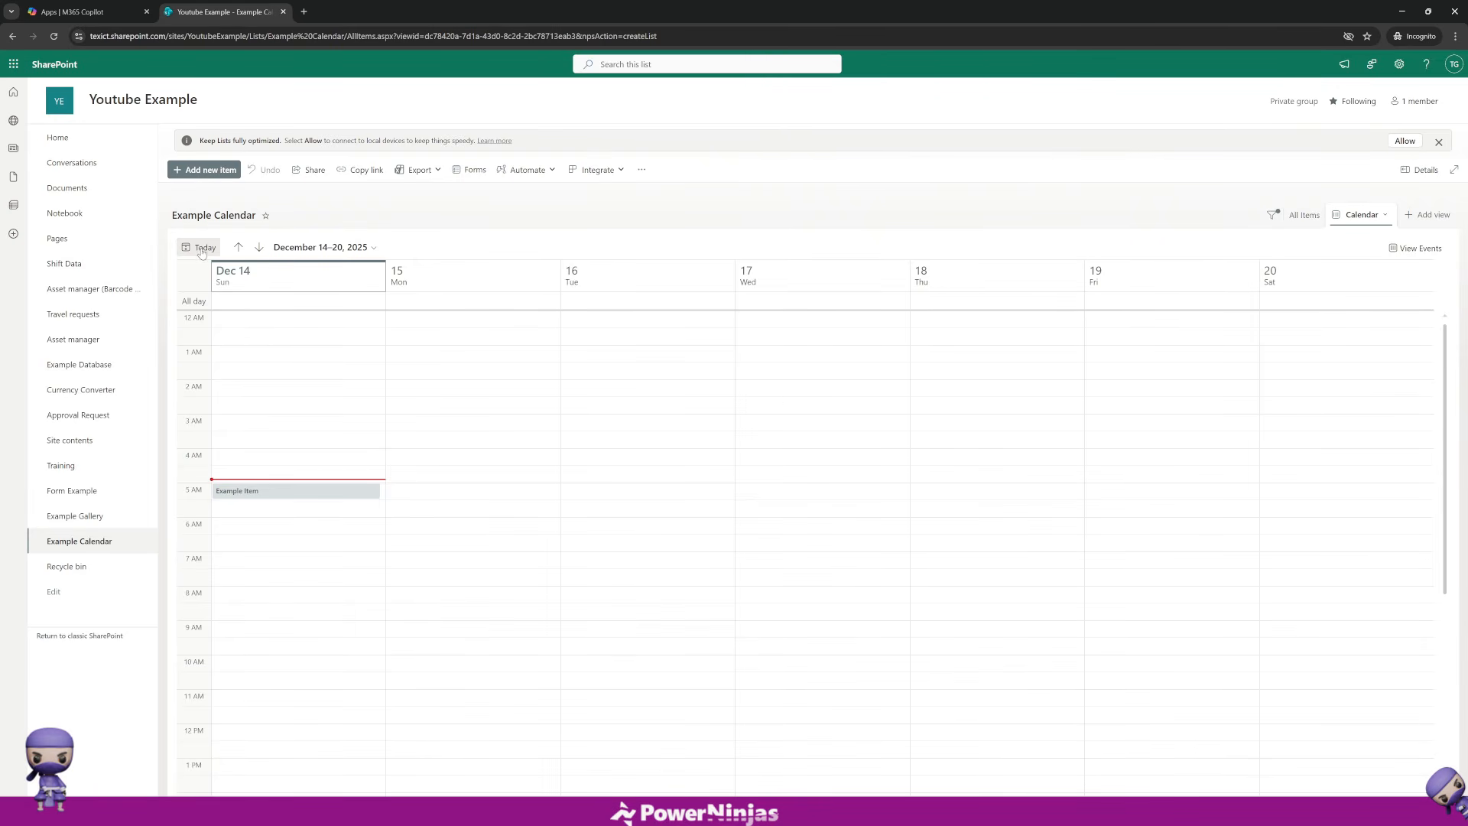
{"action": "left_click", "coordinate": [1430, 249]}
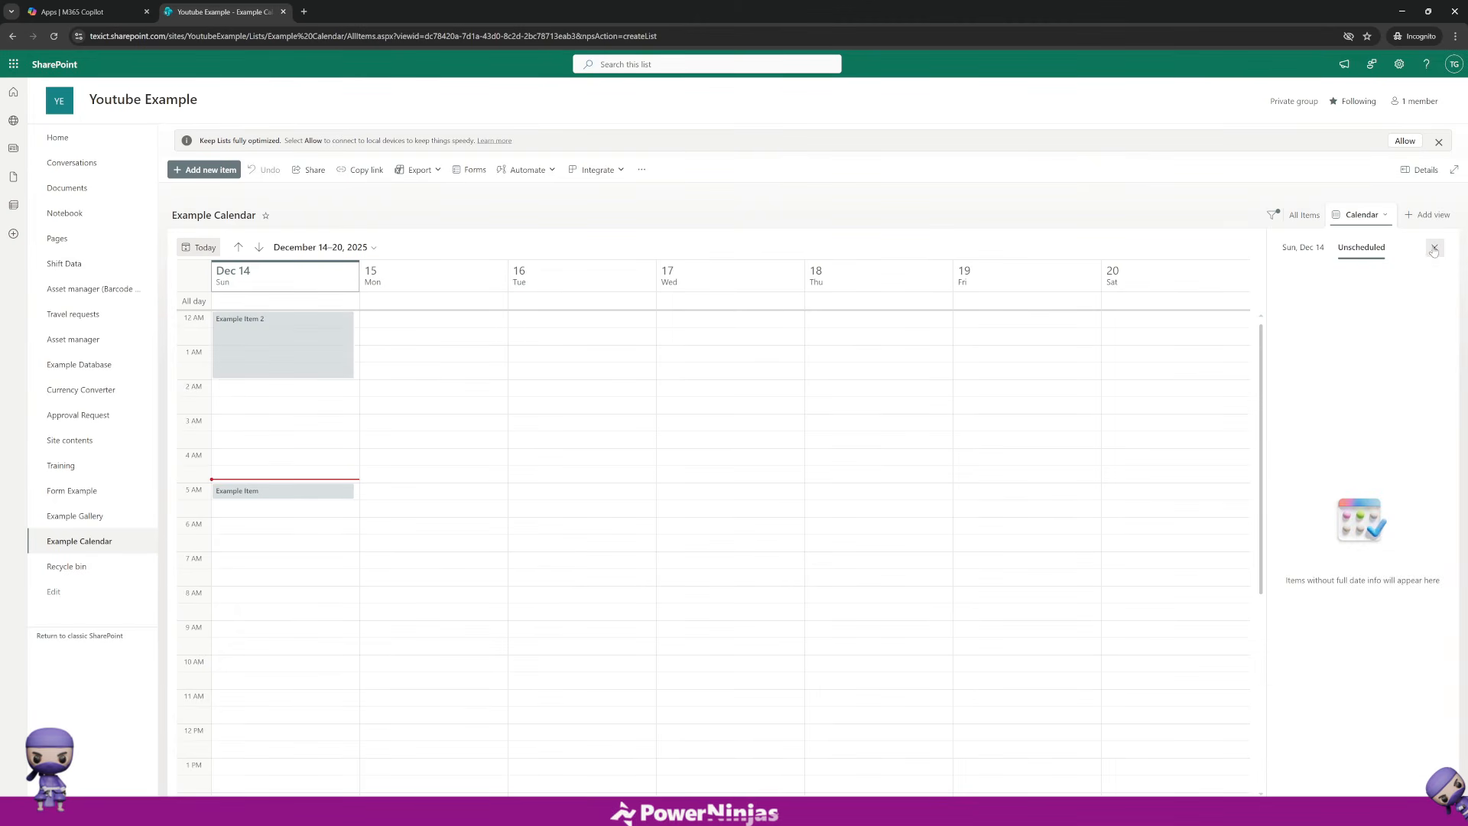
{"action": "left_click", "coordinate": [1434, 249]}
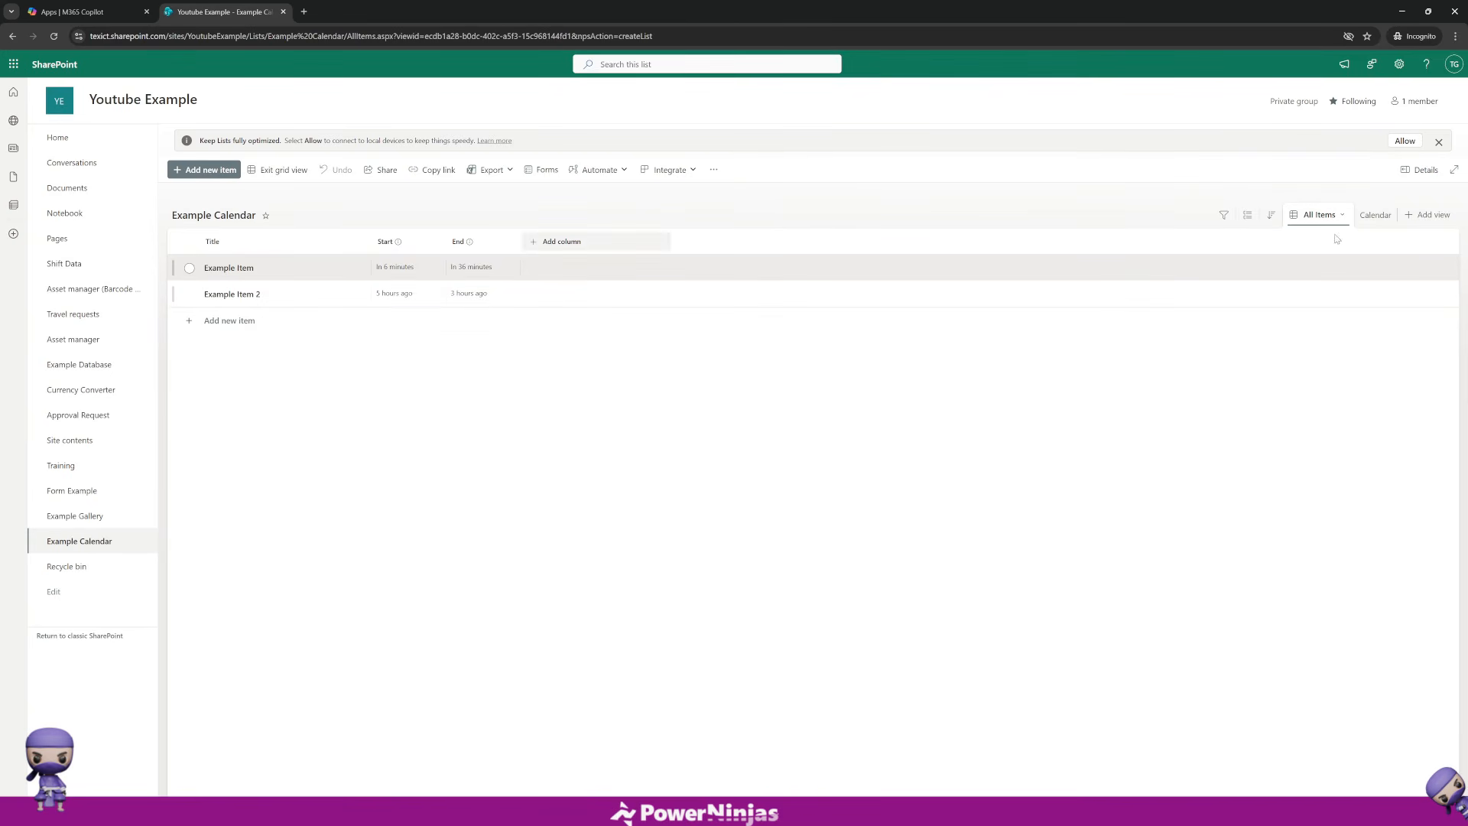
Step: Return from All Items to the Calendar view and review the details of Example Item 2
{"action": "left_click", "coordinate": [1376, 215]}
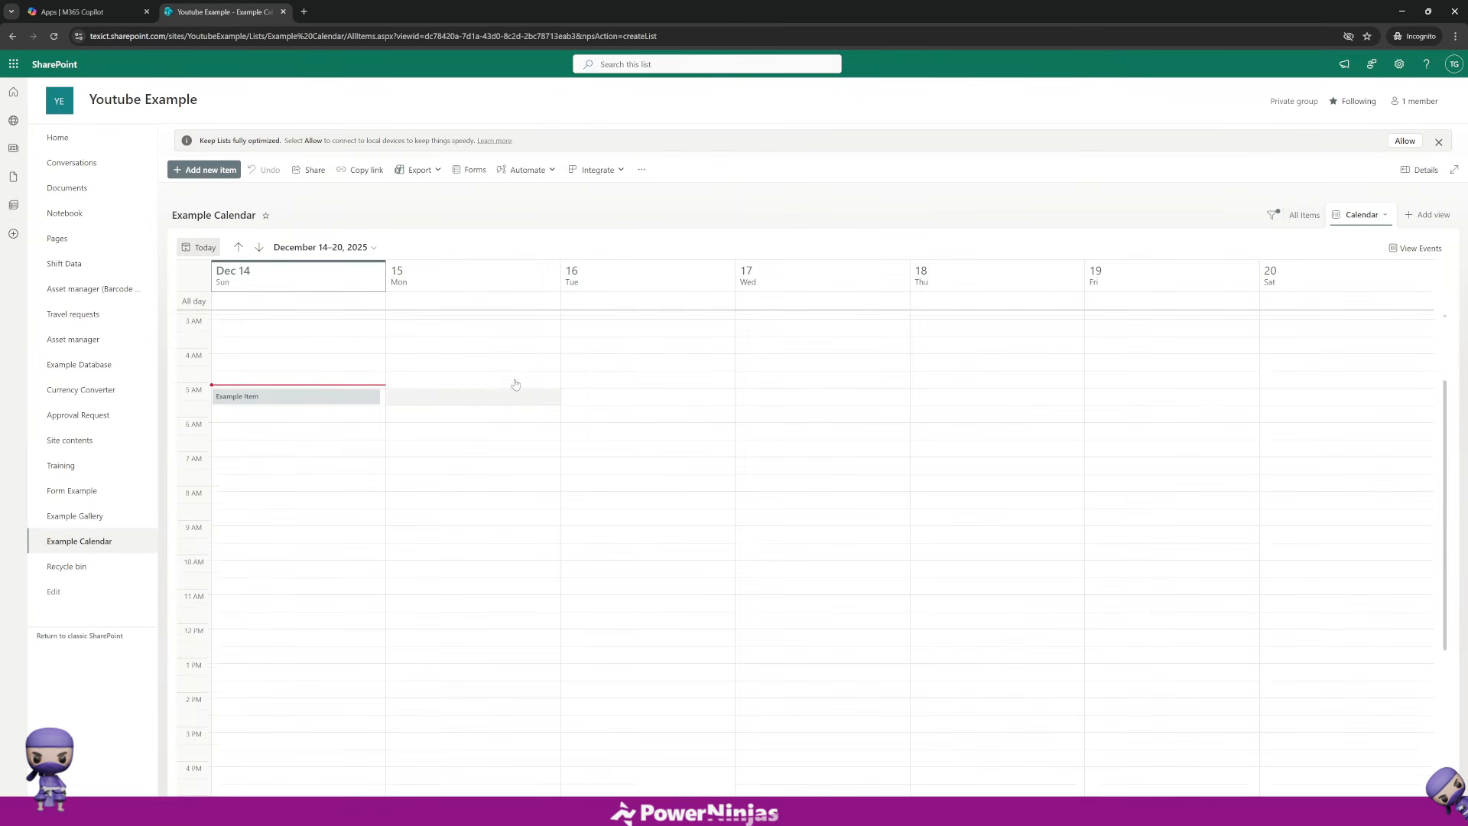
{"action": "scroll", "coordinate": [515, 386], "scroll_direction": "up", "scroll_amount": 2}
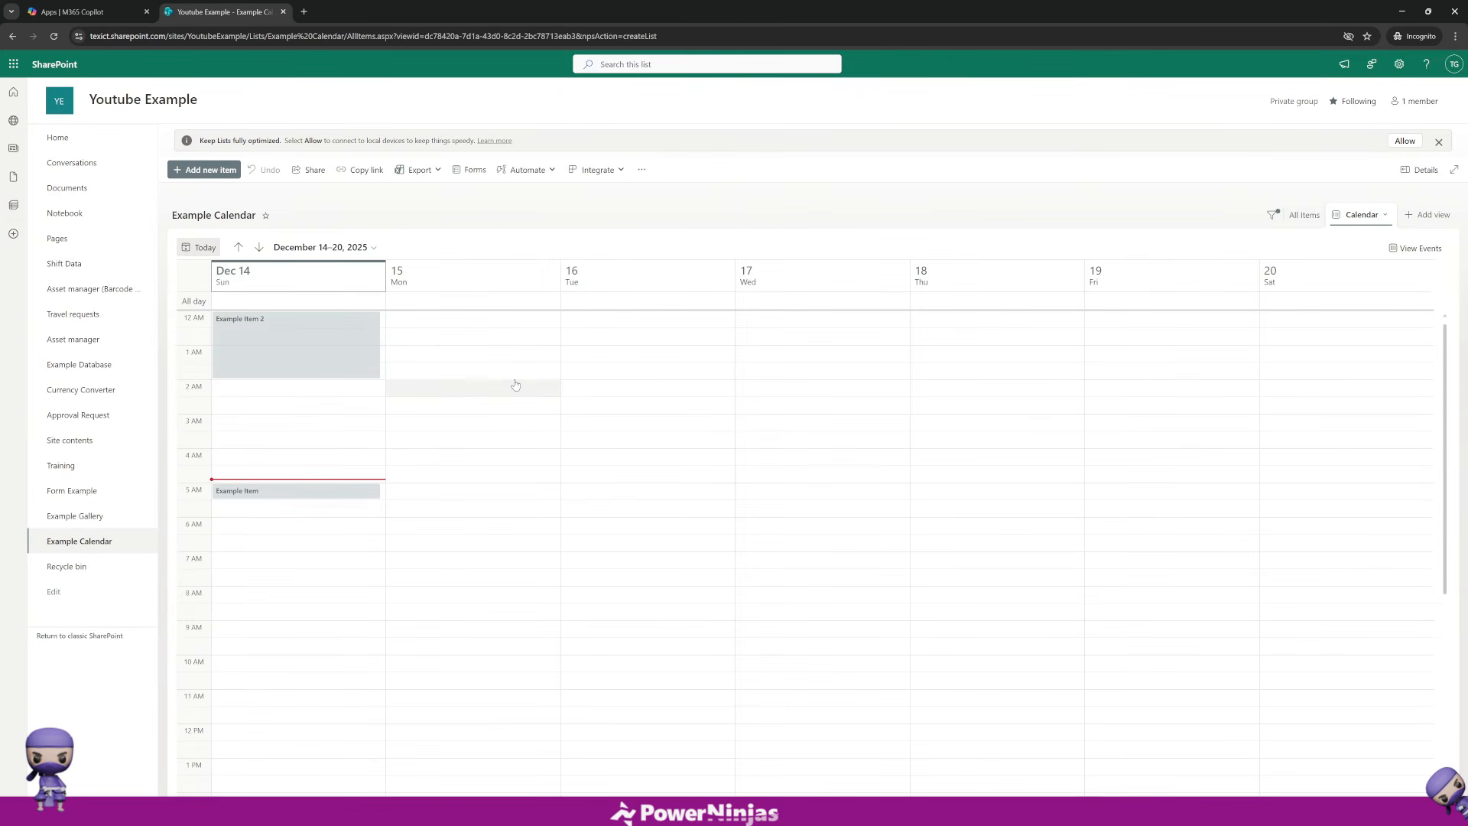
{"action": "left_click", "coordinate": [281, 358]}
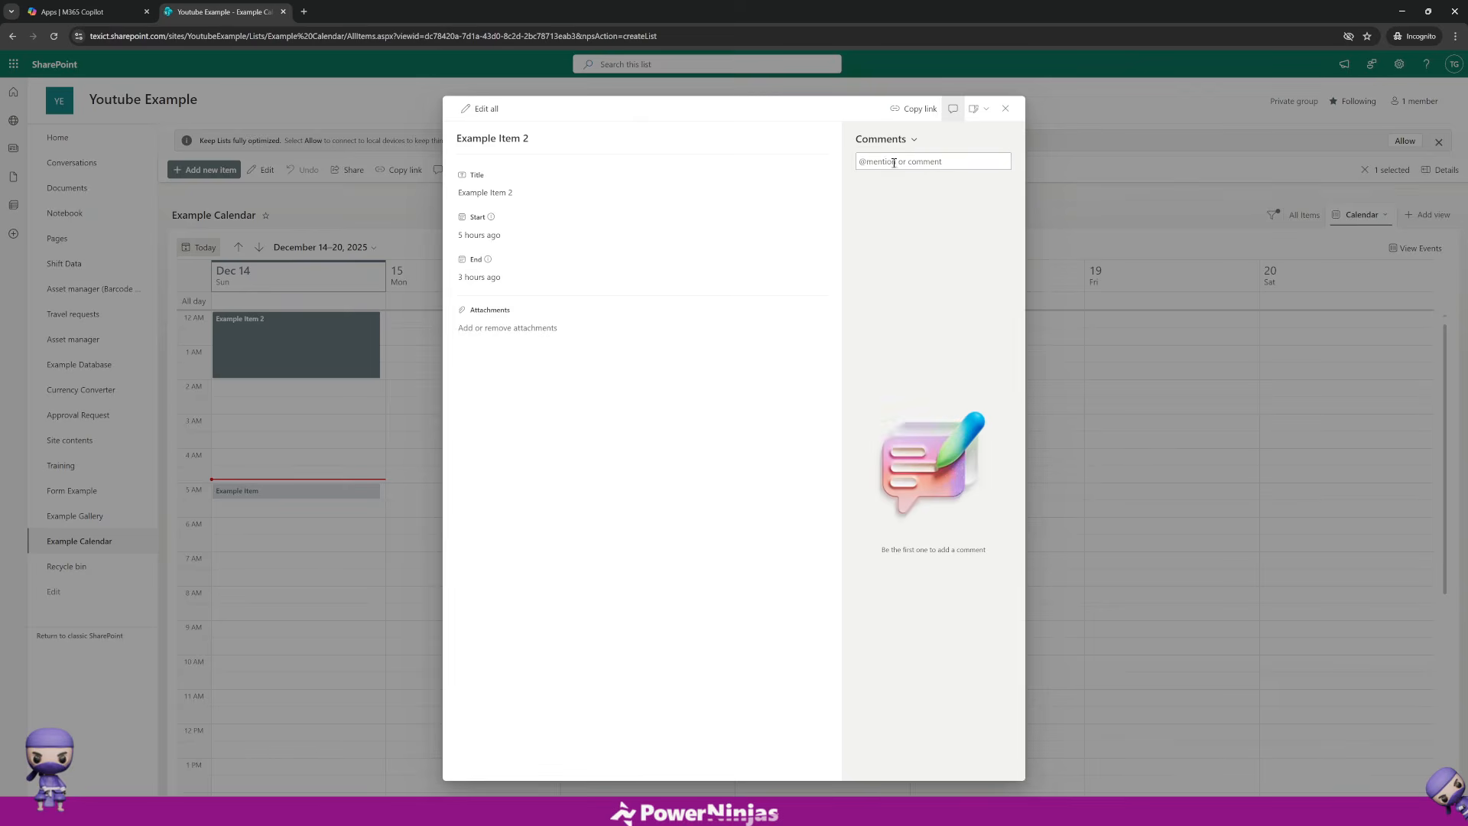
{"action": "left_click", "coordinate": [1006, 108]}
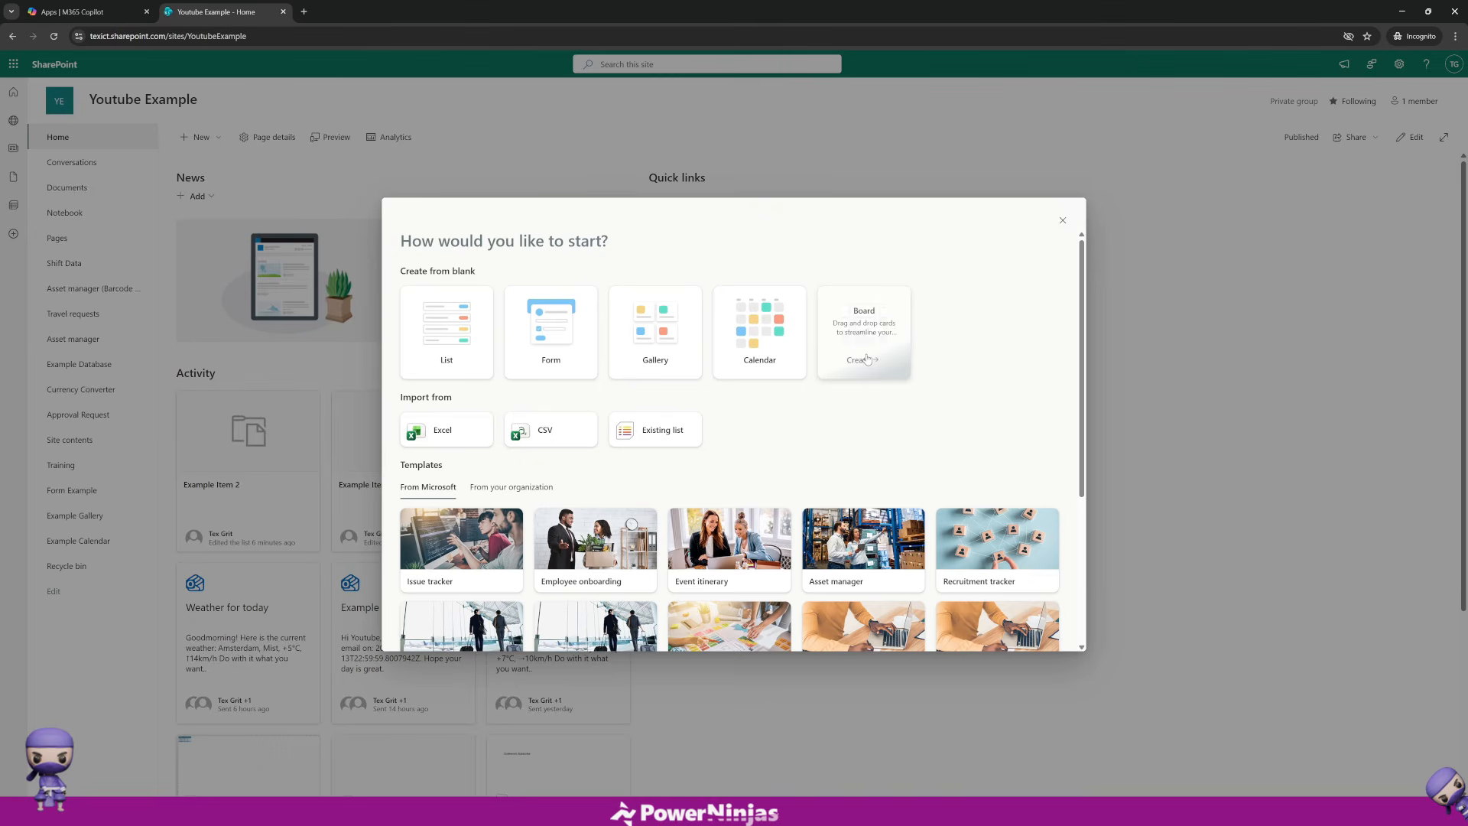
Step: Create a blank board list named Example Board, shown in the site navigation
{"action": "left_click", "coordinate": [867, 359]}
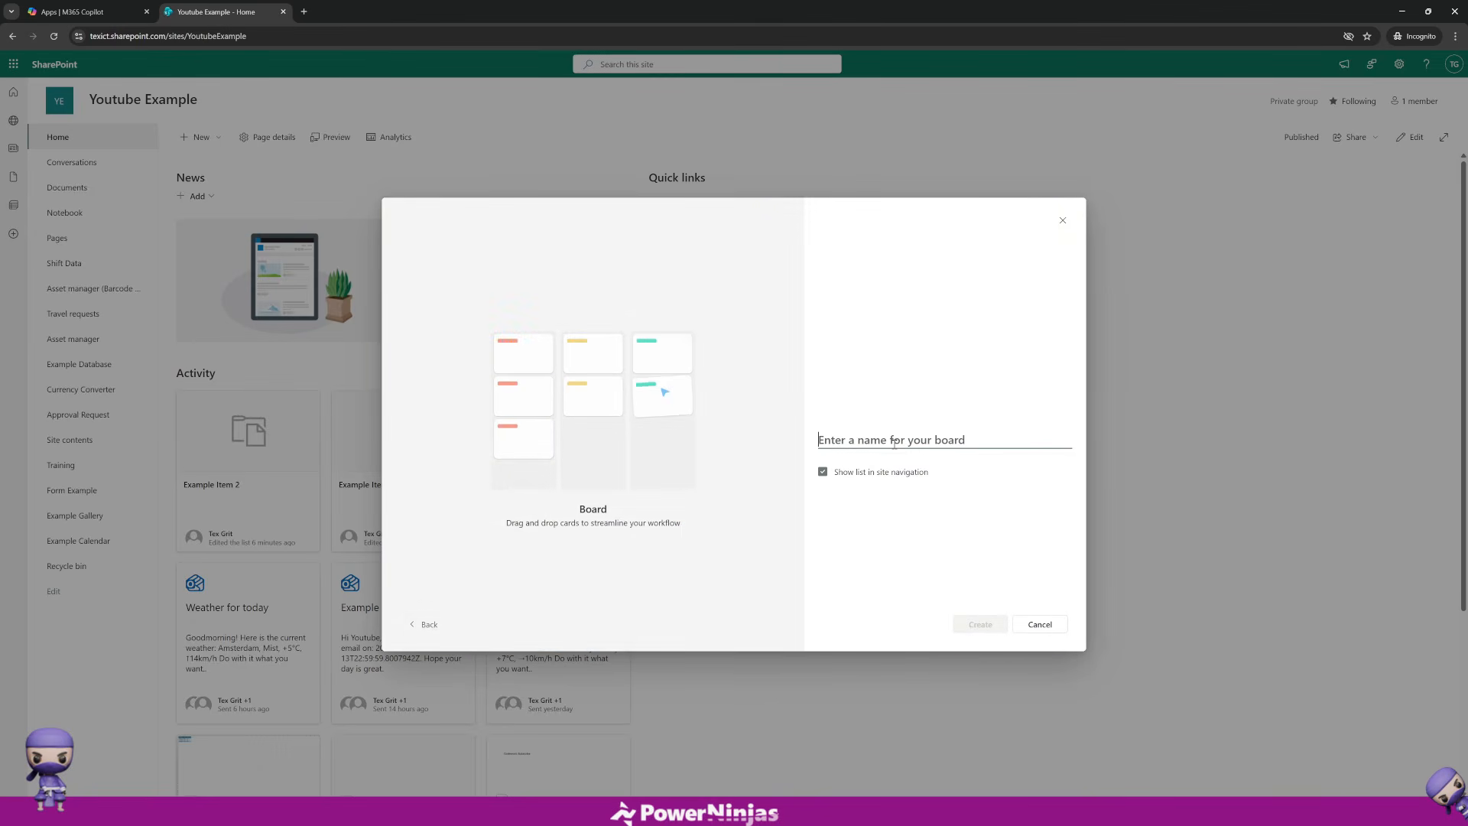
{"action": "type", "text": "Example Board"}
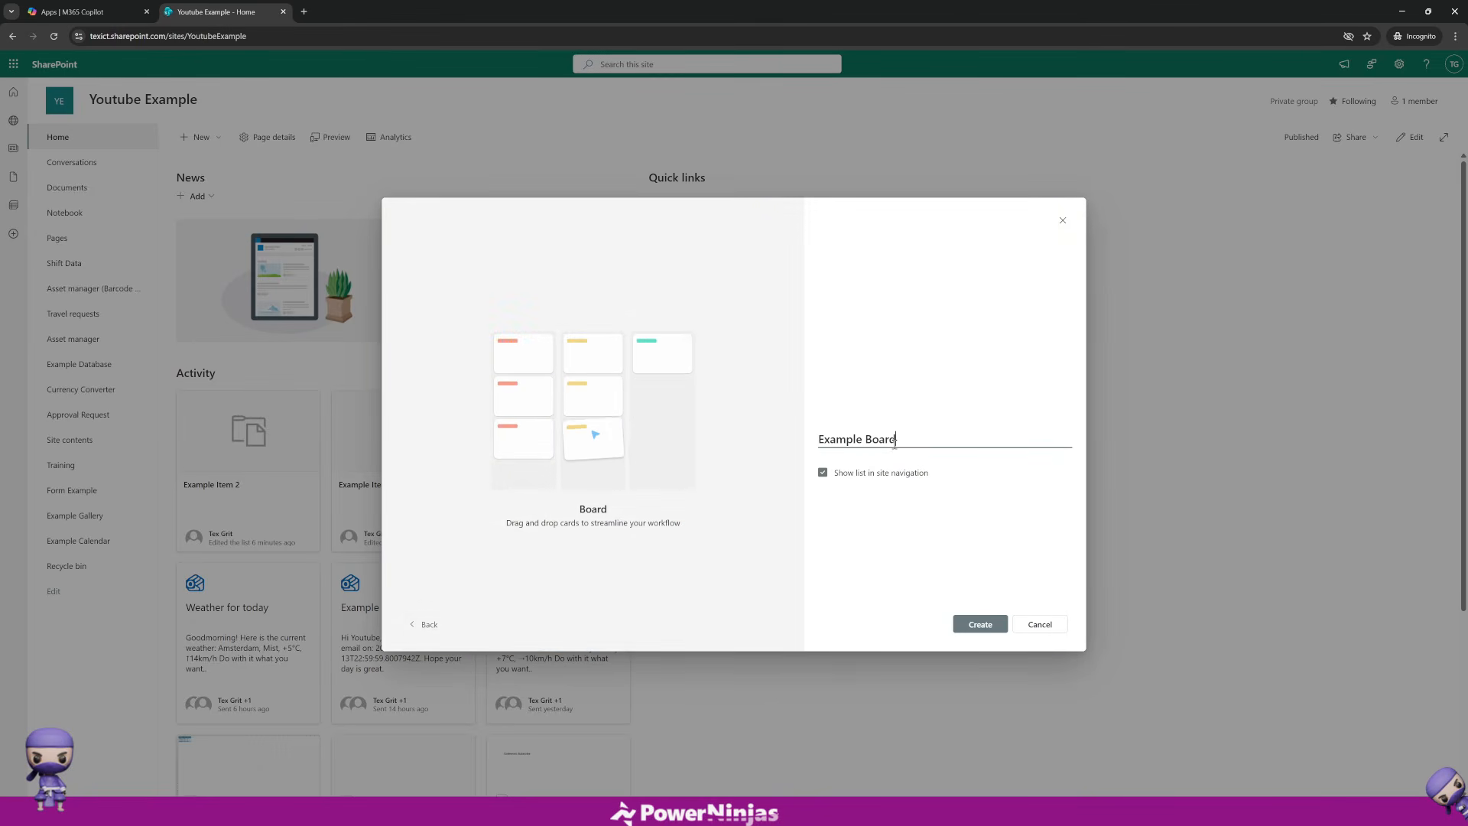
{"action": "left_click", "coordinate": [978, 625]}
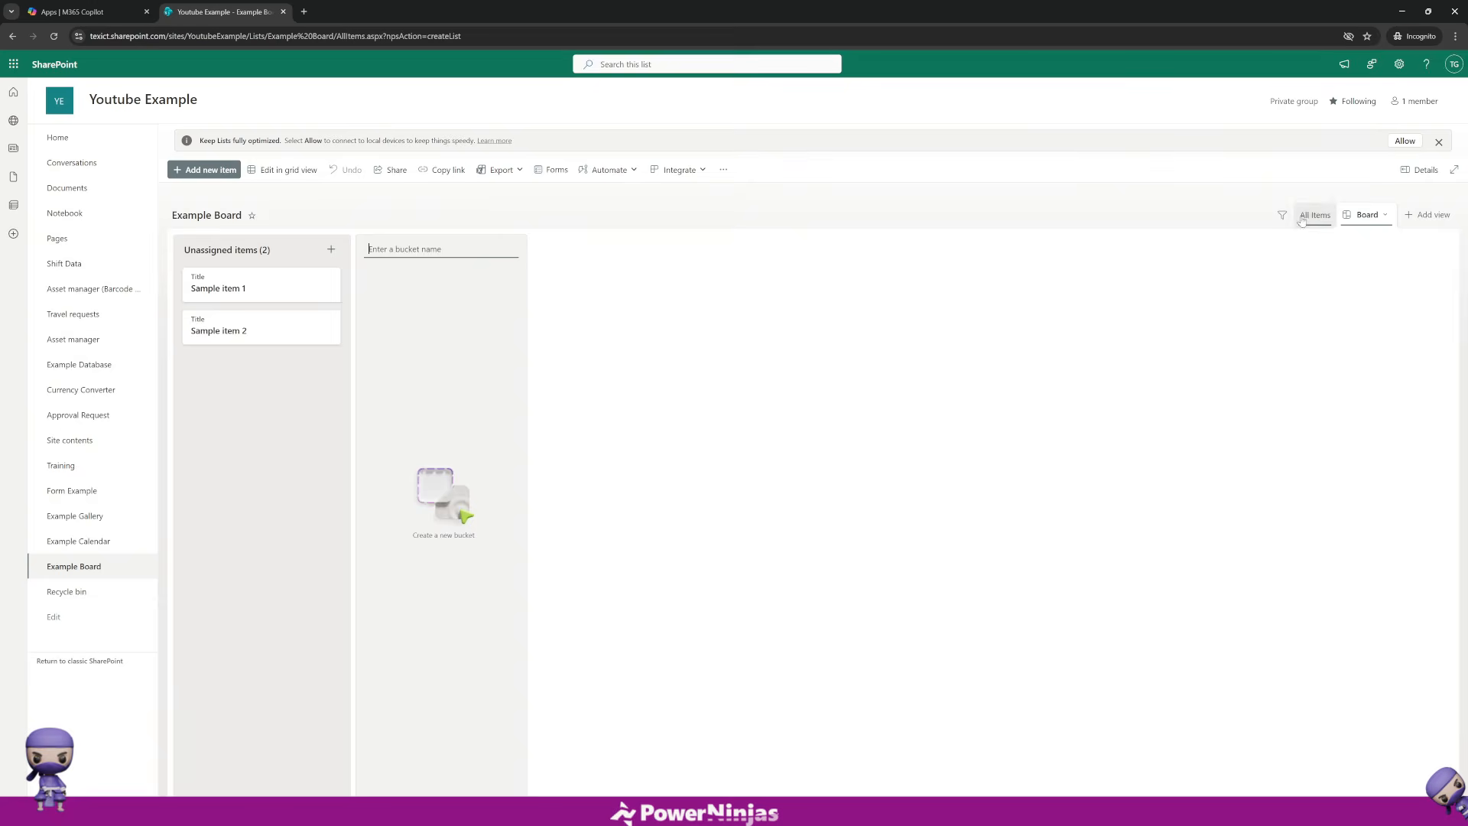
Step: Add a bucket named Example Bucket (in progres) to the Example Board and move Sample item 2 into it
{"action": "left_click", "coordinate": [1373, 216]}
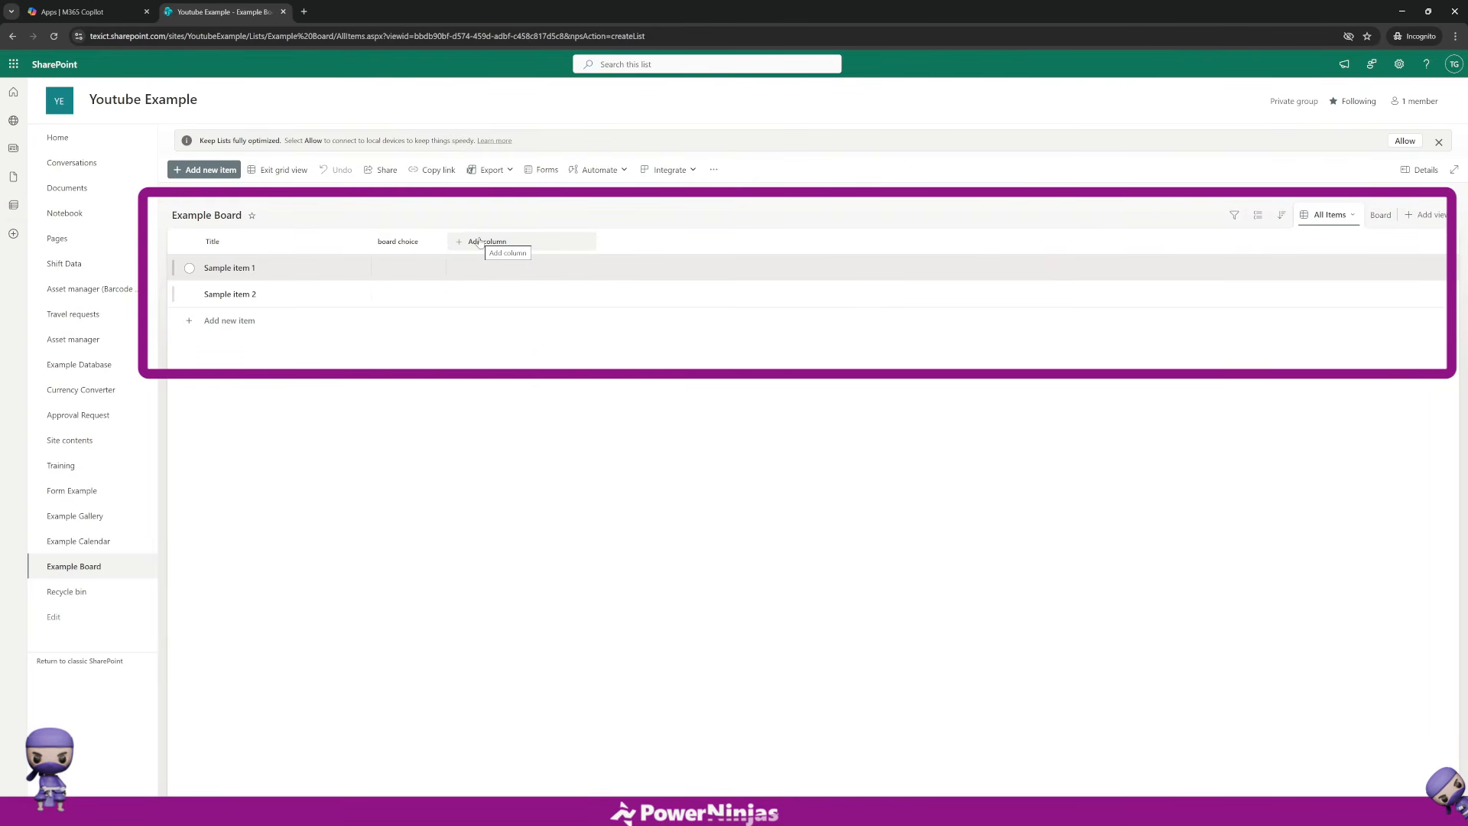
{"action": "left_click", "coordinate": [1379, 216]}
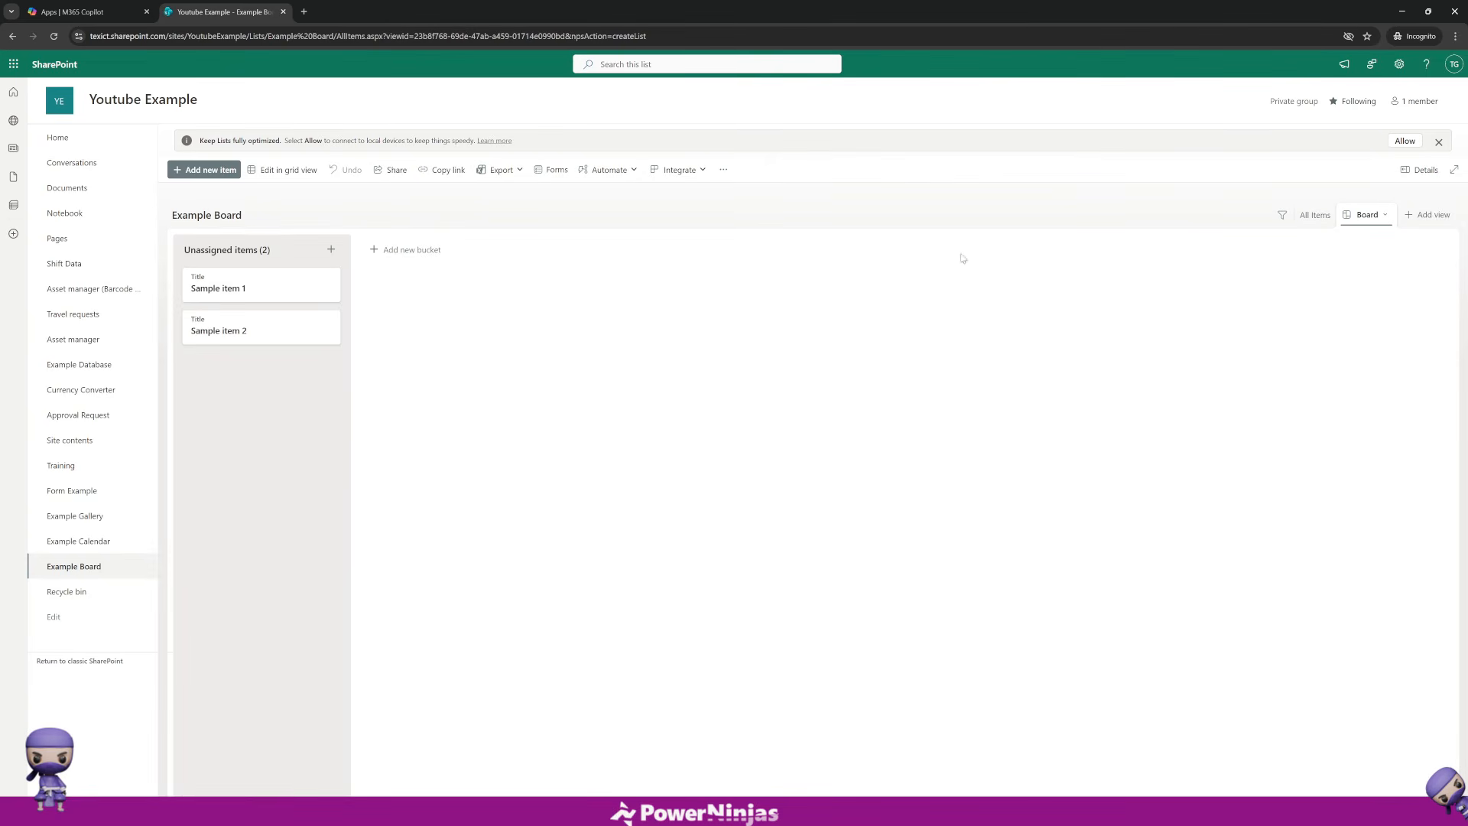
{"action": "left_click", "coordinate": [425, 250]}
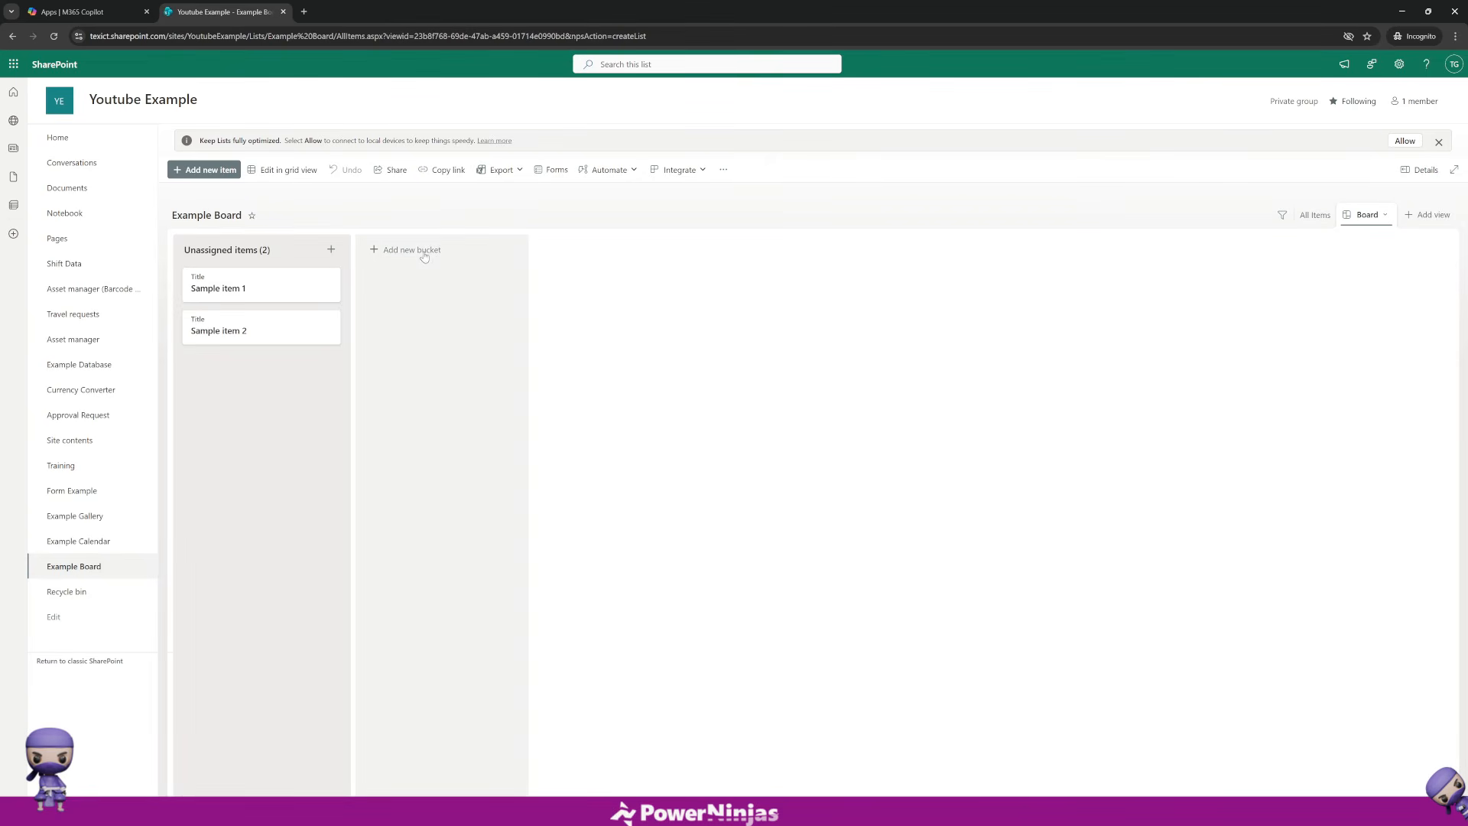
{"action": "type", "text": "Exa"}
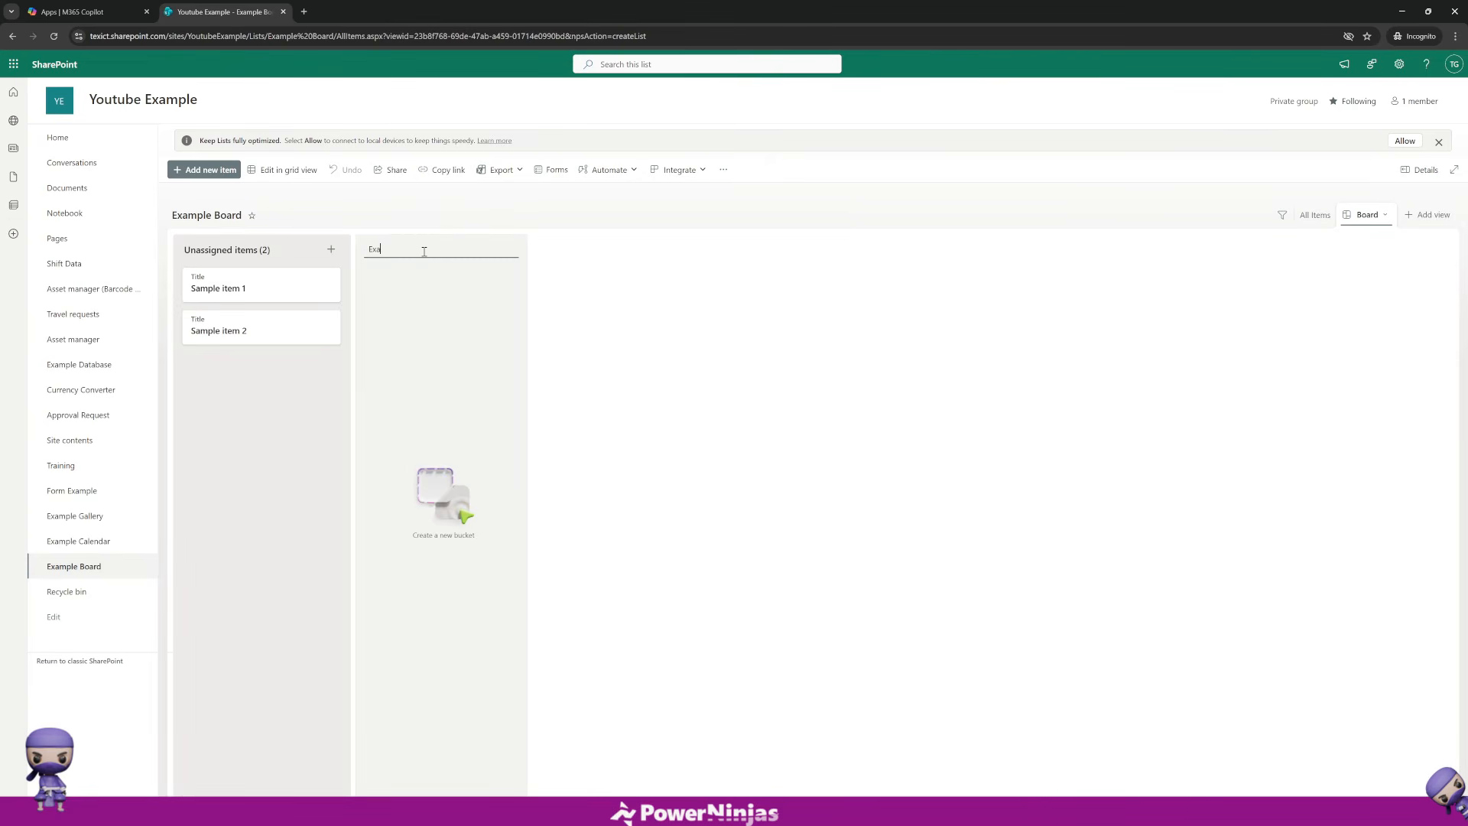
{"action": "type", "text": "mple Bucket"}
{"action": "type", "text": " in progres)"}
{"action": "key", "text": "Return"}
{"action": "left_click_drag", "start_coordinate": [217, 331], "coordinate": [414, 304]}
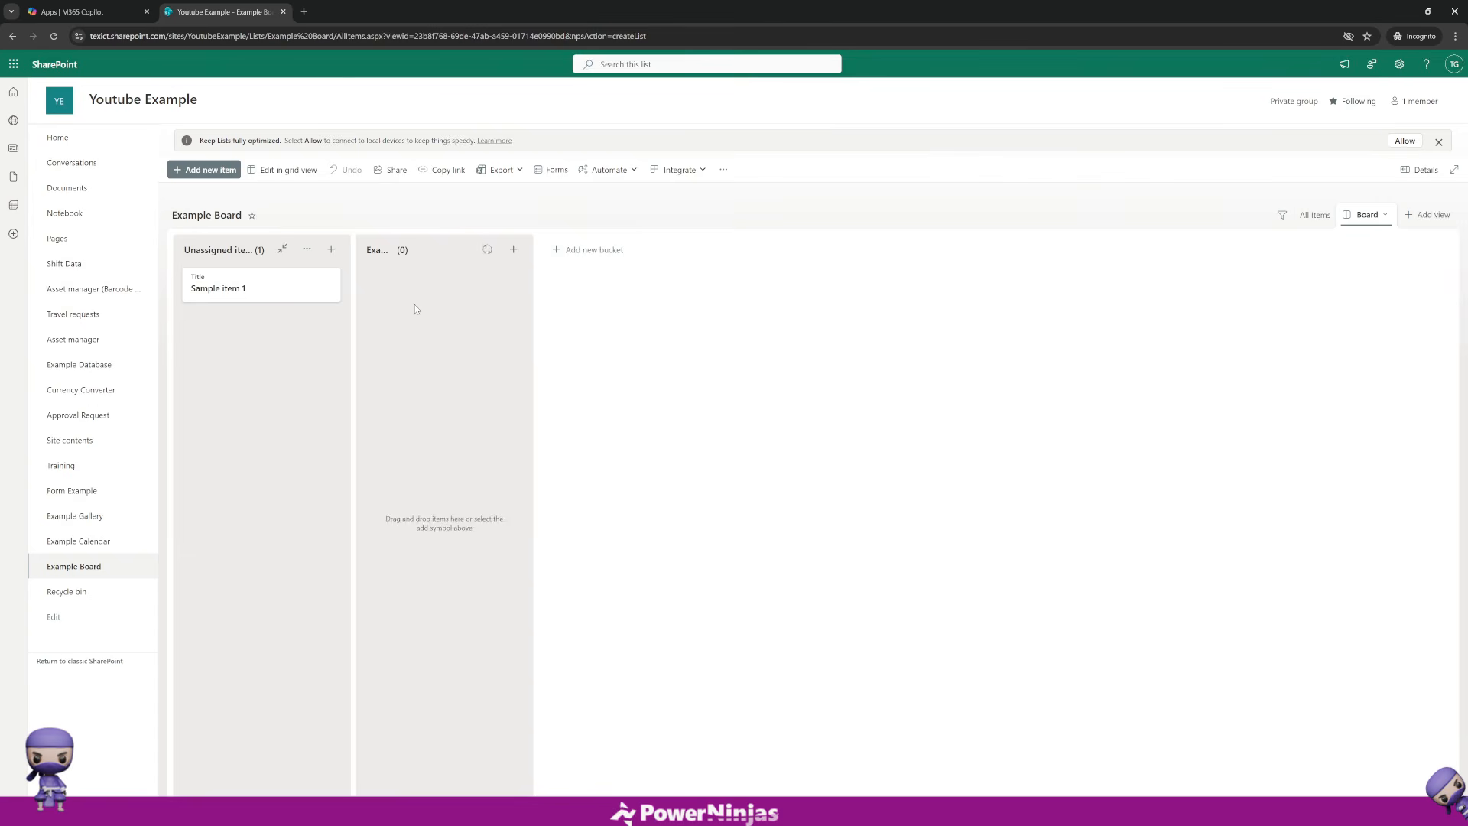
Step: Add a bucket named Completed to the board and move Sample item 2 into it
{"action": "left_click", "coordinate": [589, 249]}
{"action": "type", "text": "completed"}
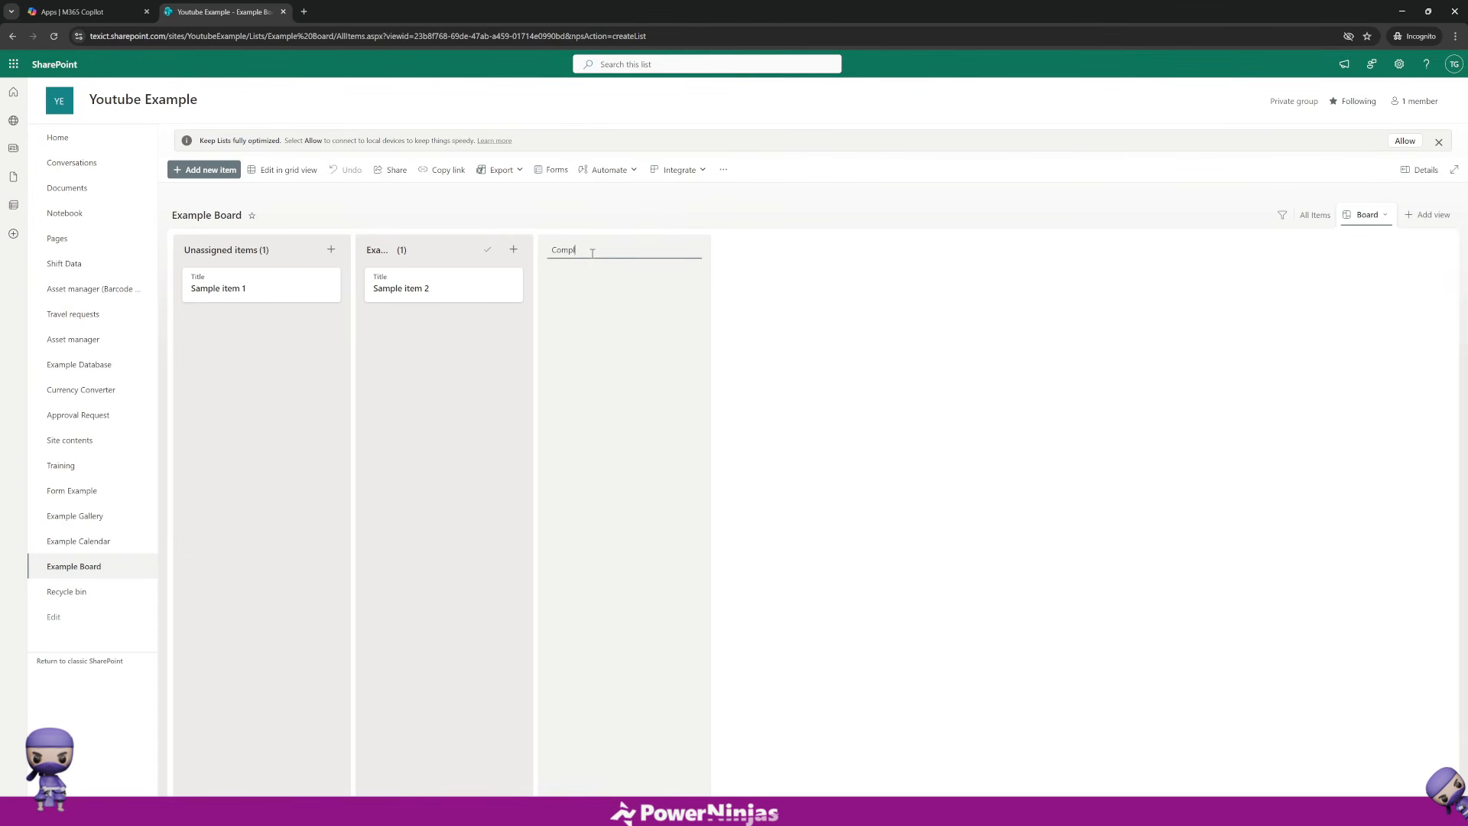
{"action": "key", "text": "Return"}
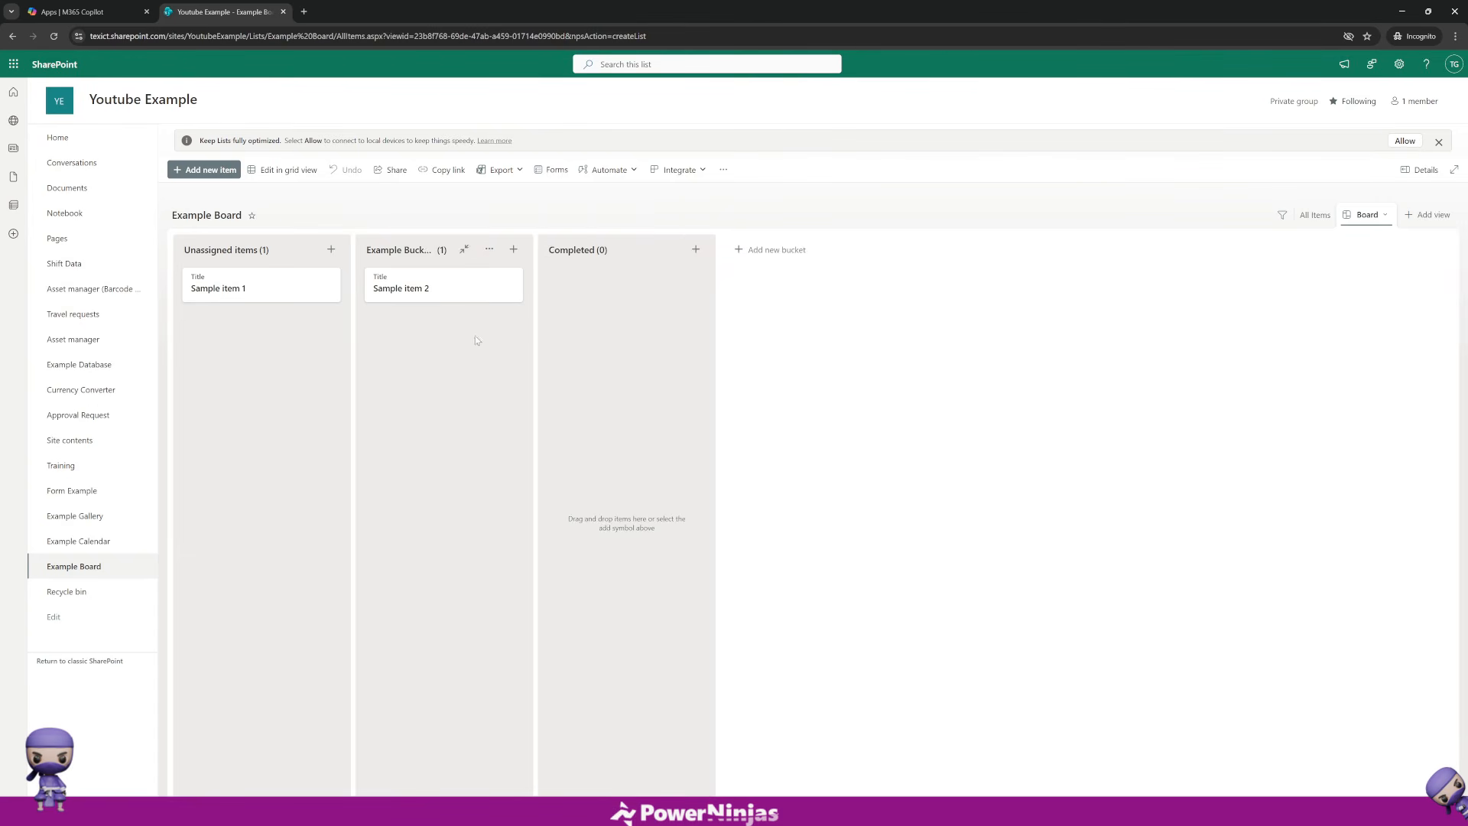
{"action": "left_click_drag", "start_coordinate": [397, 290], "coordinate": [600, 317]}
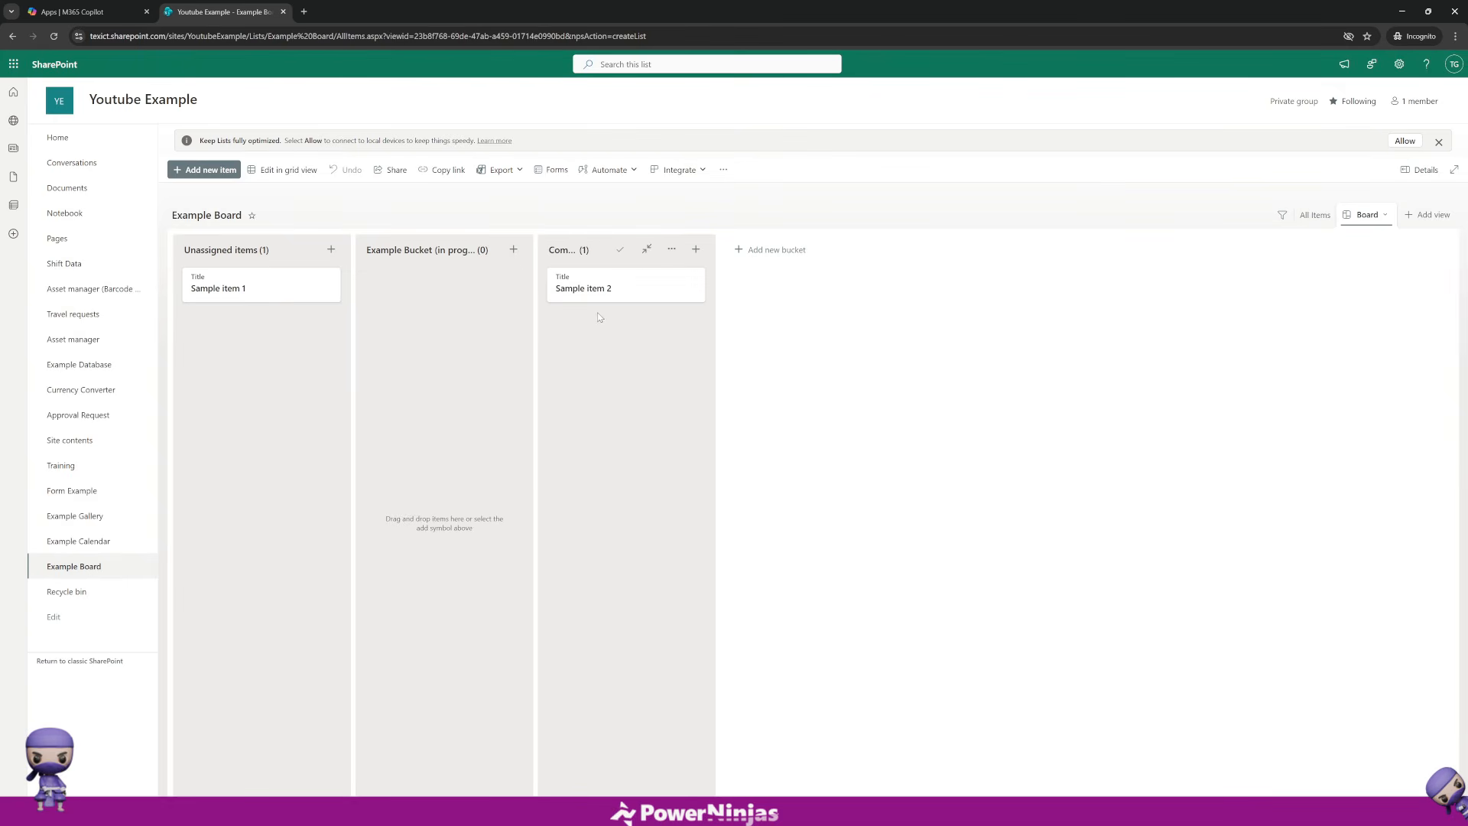
Step: Check Sample item 2's board choice in All Items and move Sample item 1 into the in-progress bucket on the board
{"action": "left_click", "coordinate": [1316, 215]}
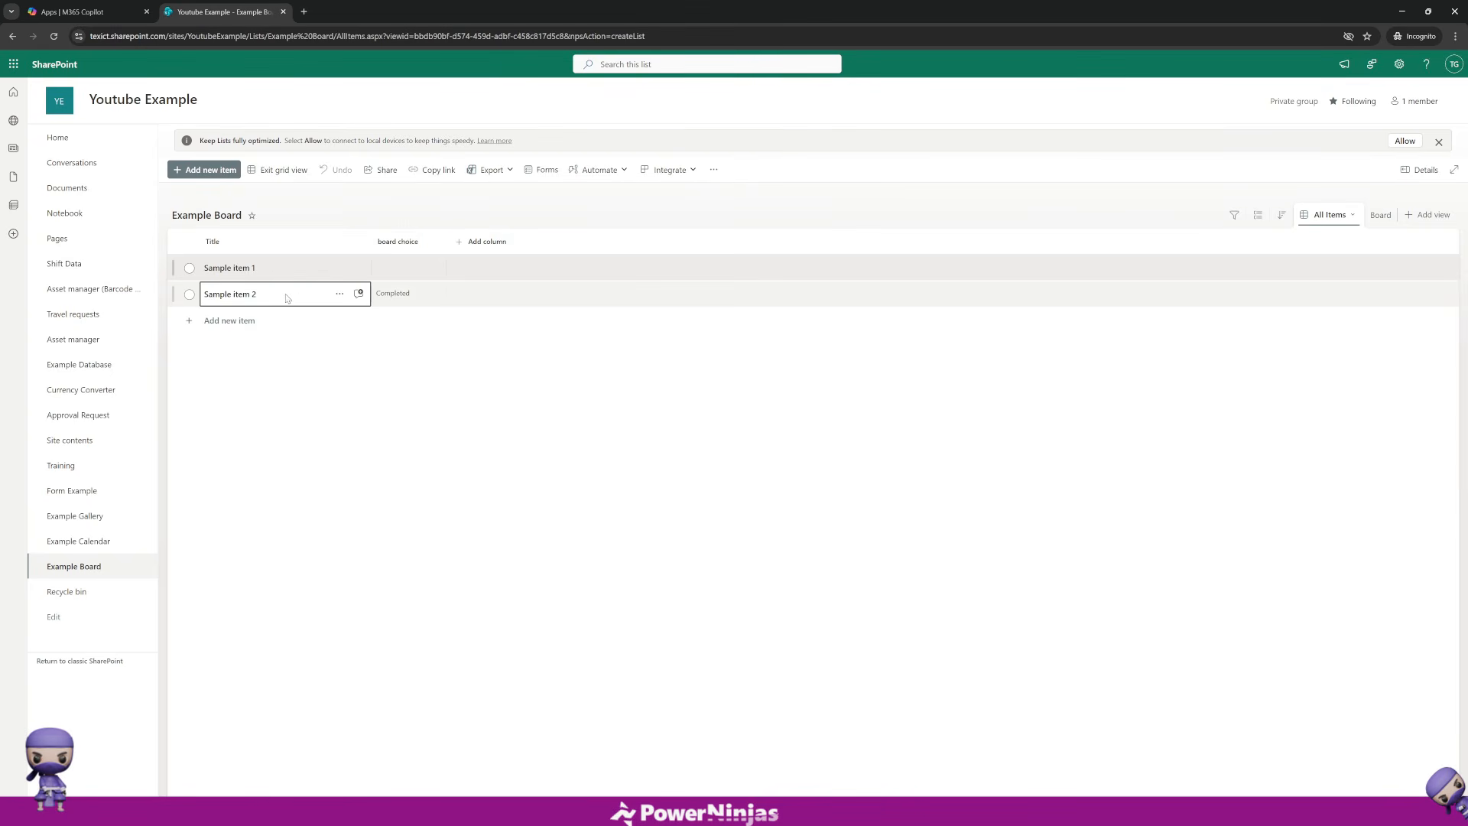
{"action": "left_click", "coordinate": [1380, 215]}
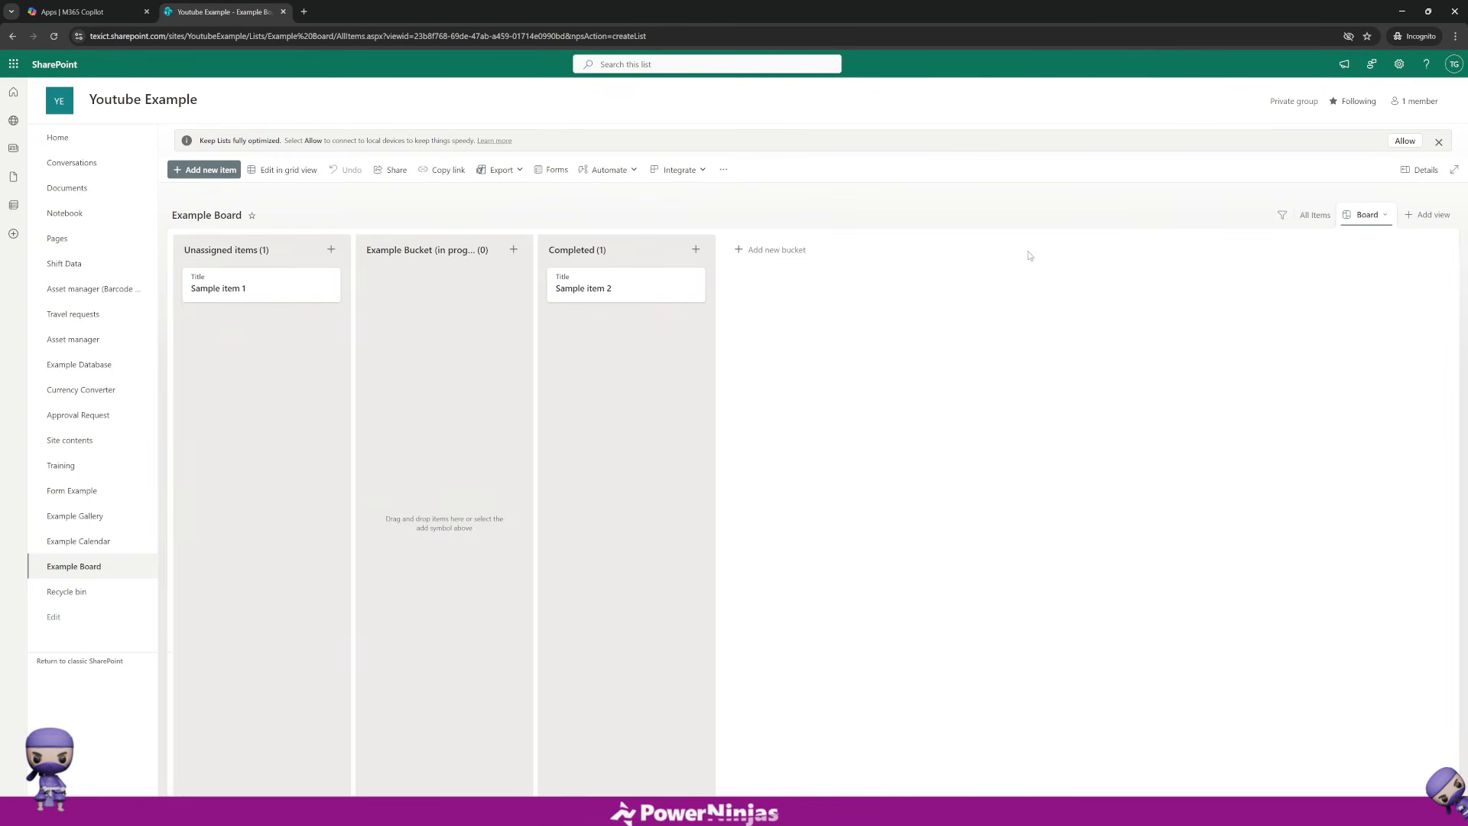
{"action": "left_click_drag", "start_coordinate": [224, 291], "coordinate": [417, 321]}
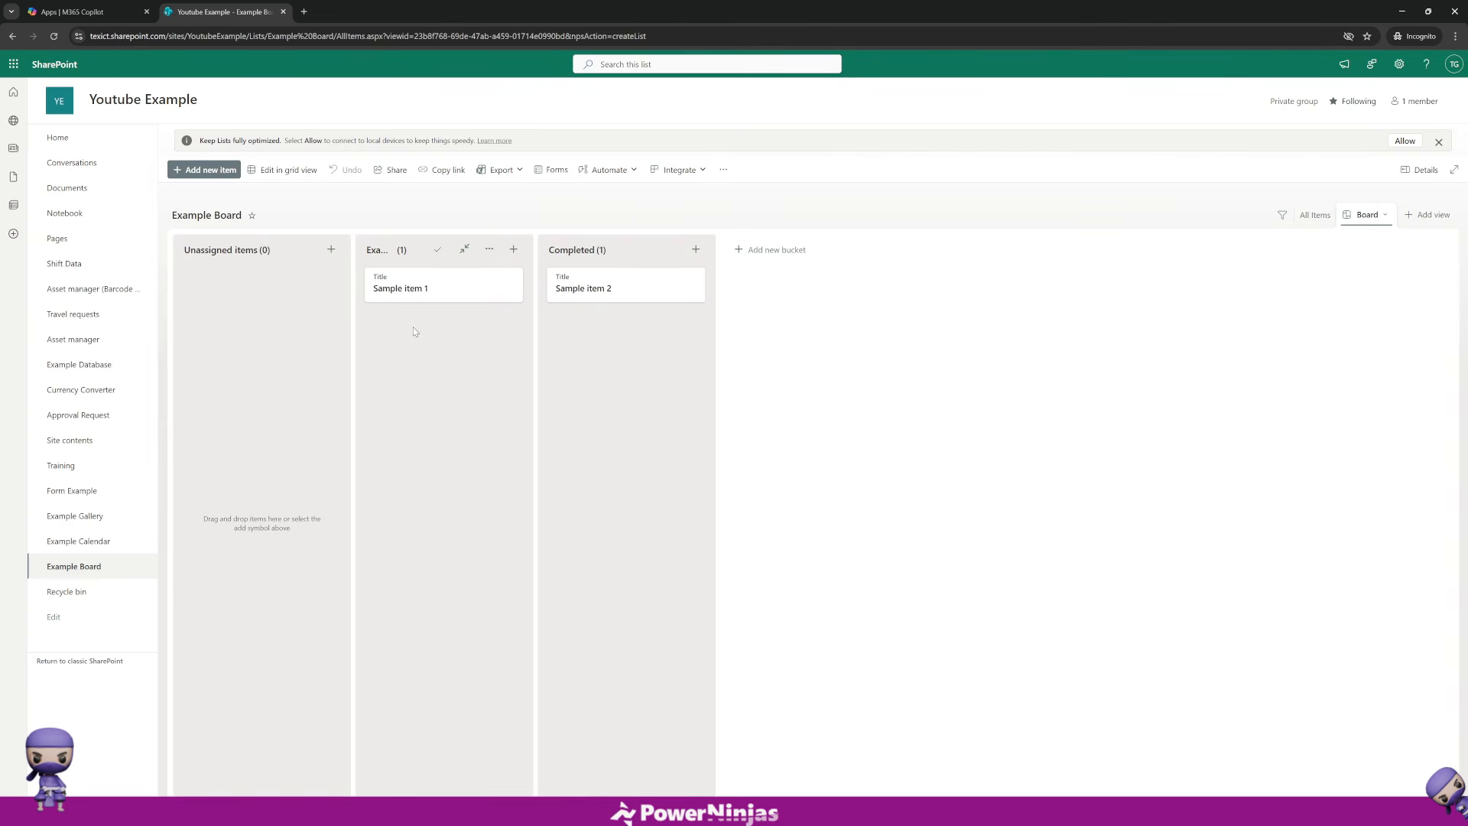
Step: Widen the board choice column in All Items to read Sample item 1's value in full and return to the Board view
{"action": "left_click", "coordinate": [1316, 215]}
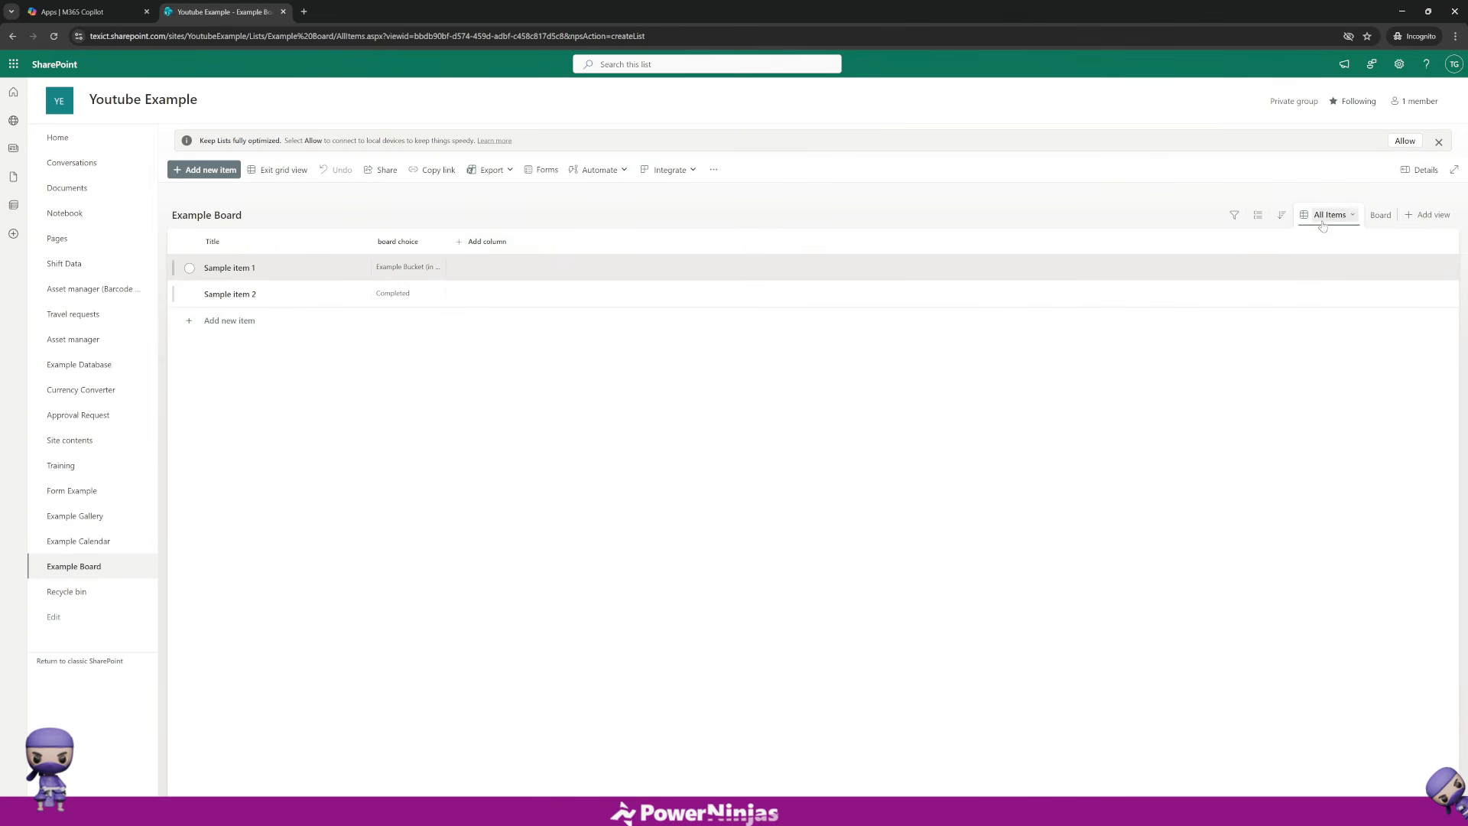
{"action": "left_click_drag", "start_coordinate": [447, 243], "coordinate": [610, 245]}
{"action": "left_click", "coordinate": [446, 263]}
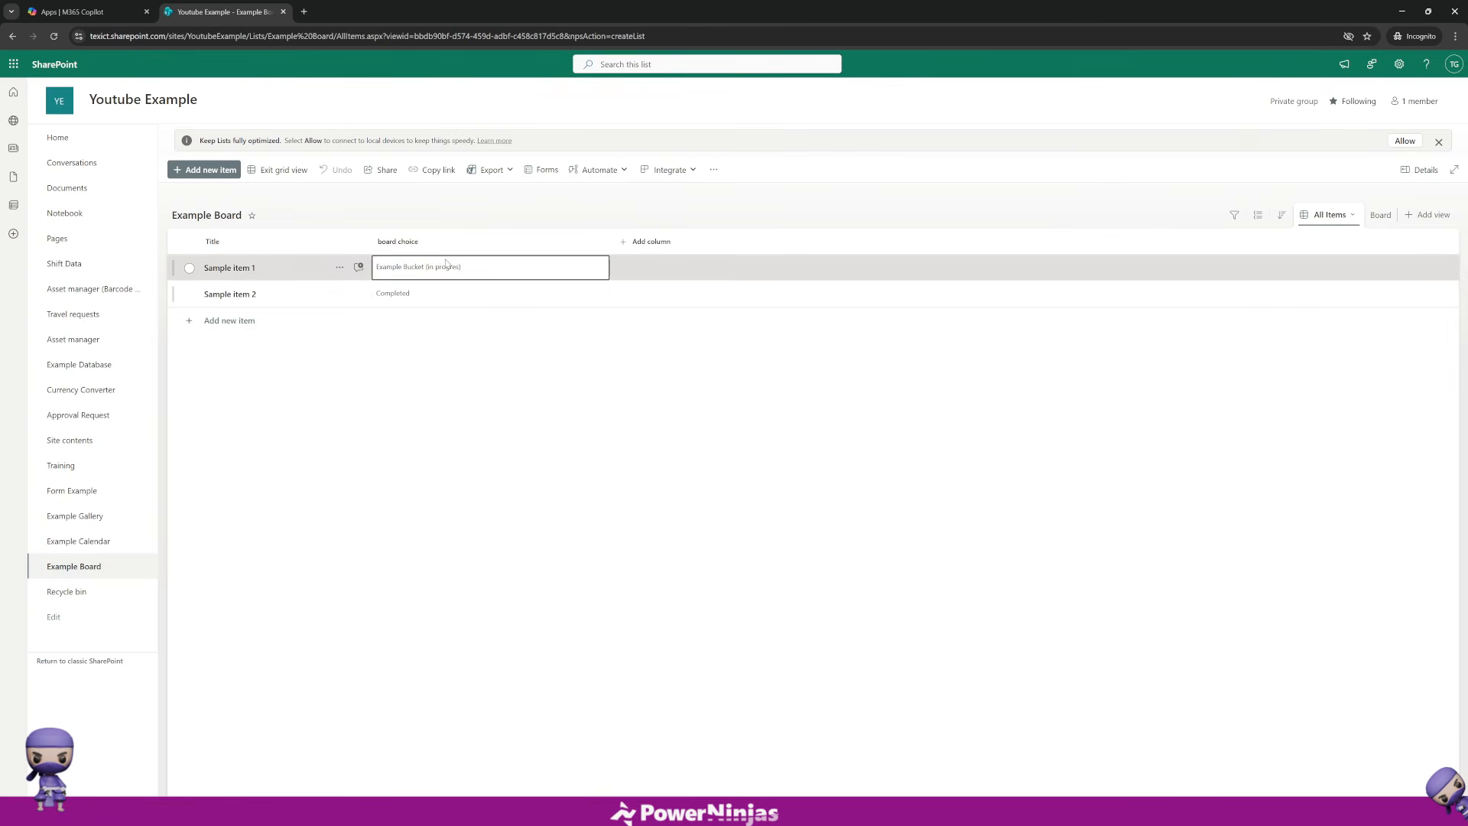
{"action": "left_click", "coordinate": [1381, 216]}
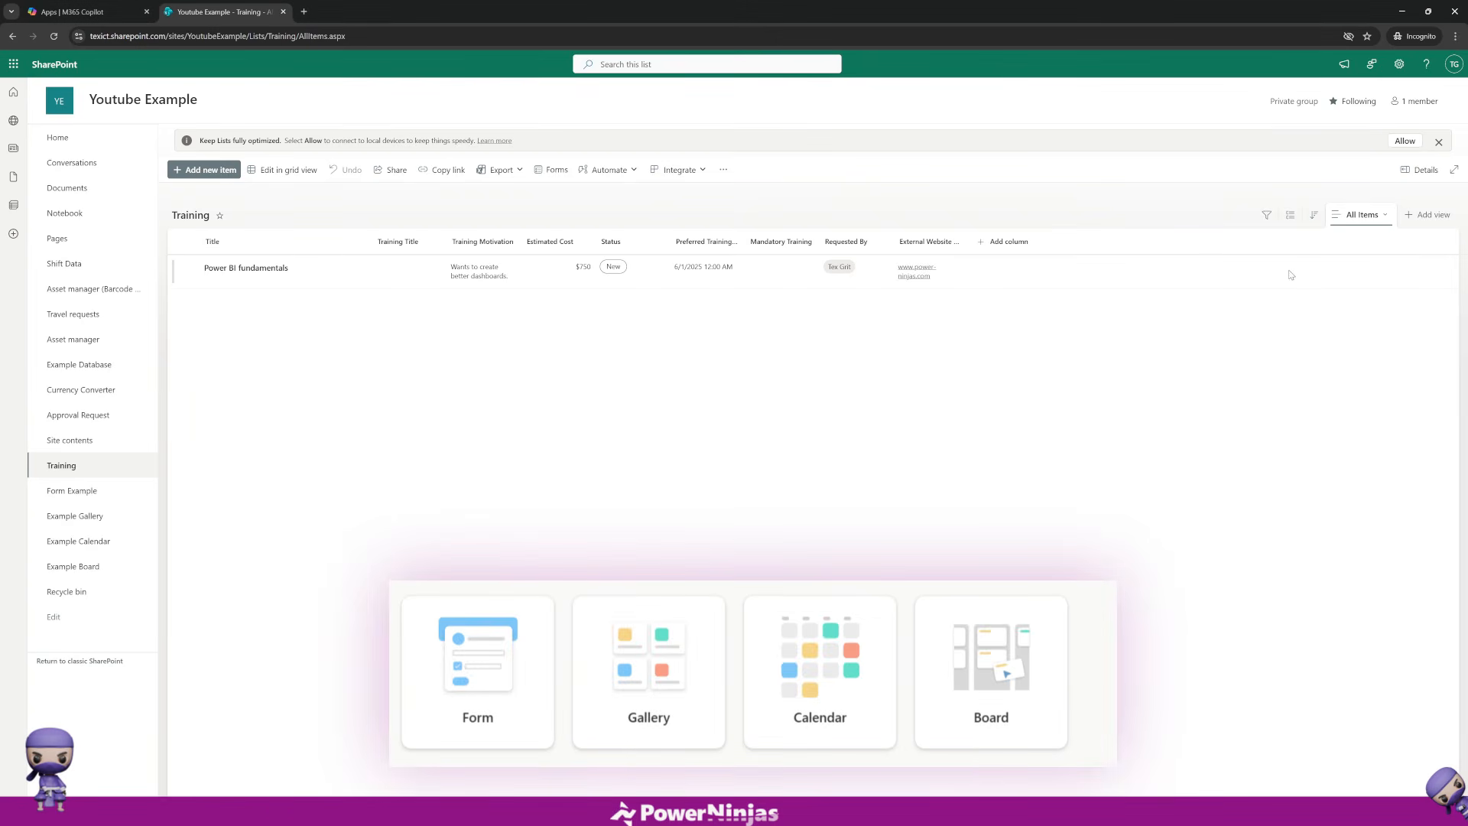
Step: Review the Calendar, Gallery and Board options for a new view of the Training list without creating one
{"action": "left_click", "coordinate": [1425, 217]}
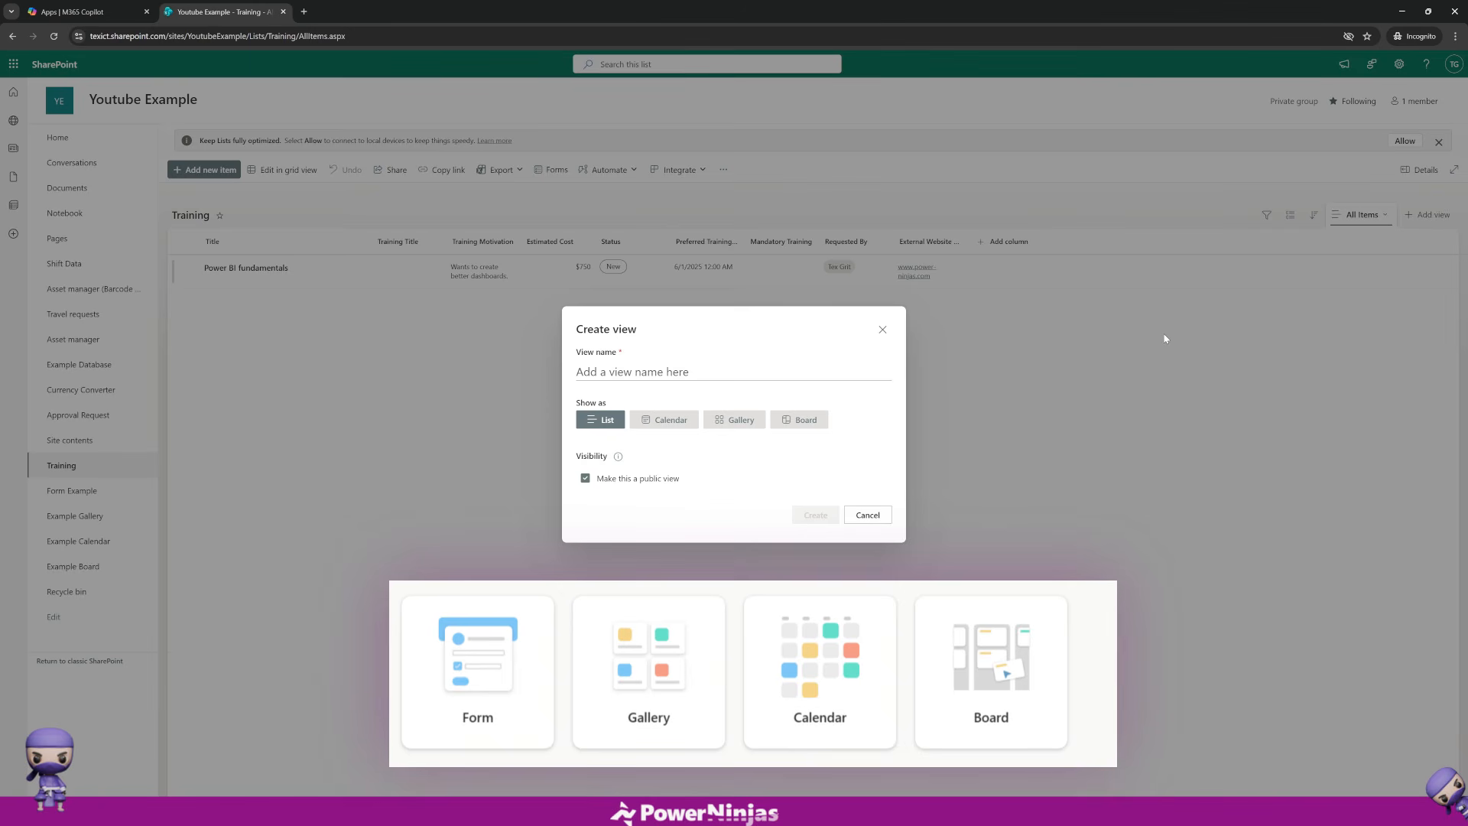
{"action": "left_click", "coordinate": [648, 423]}
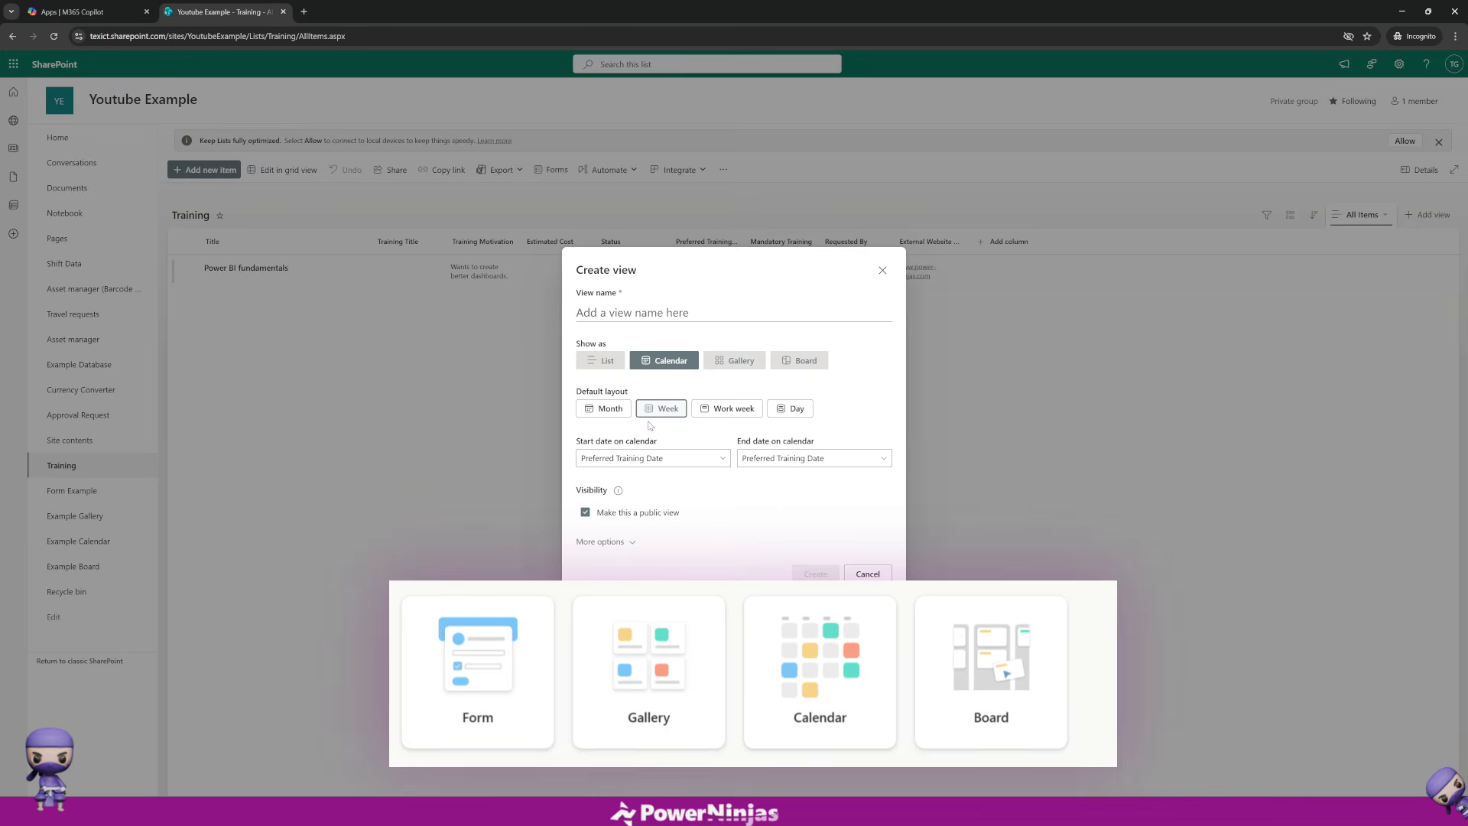
{"action": "left_click", "coordinate": [723, 371]}
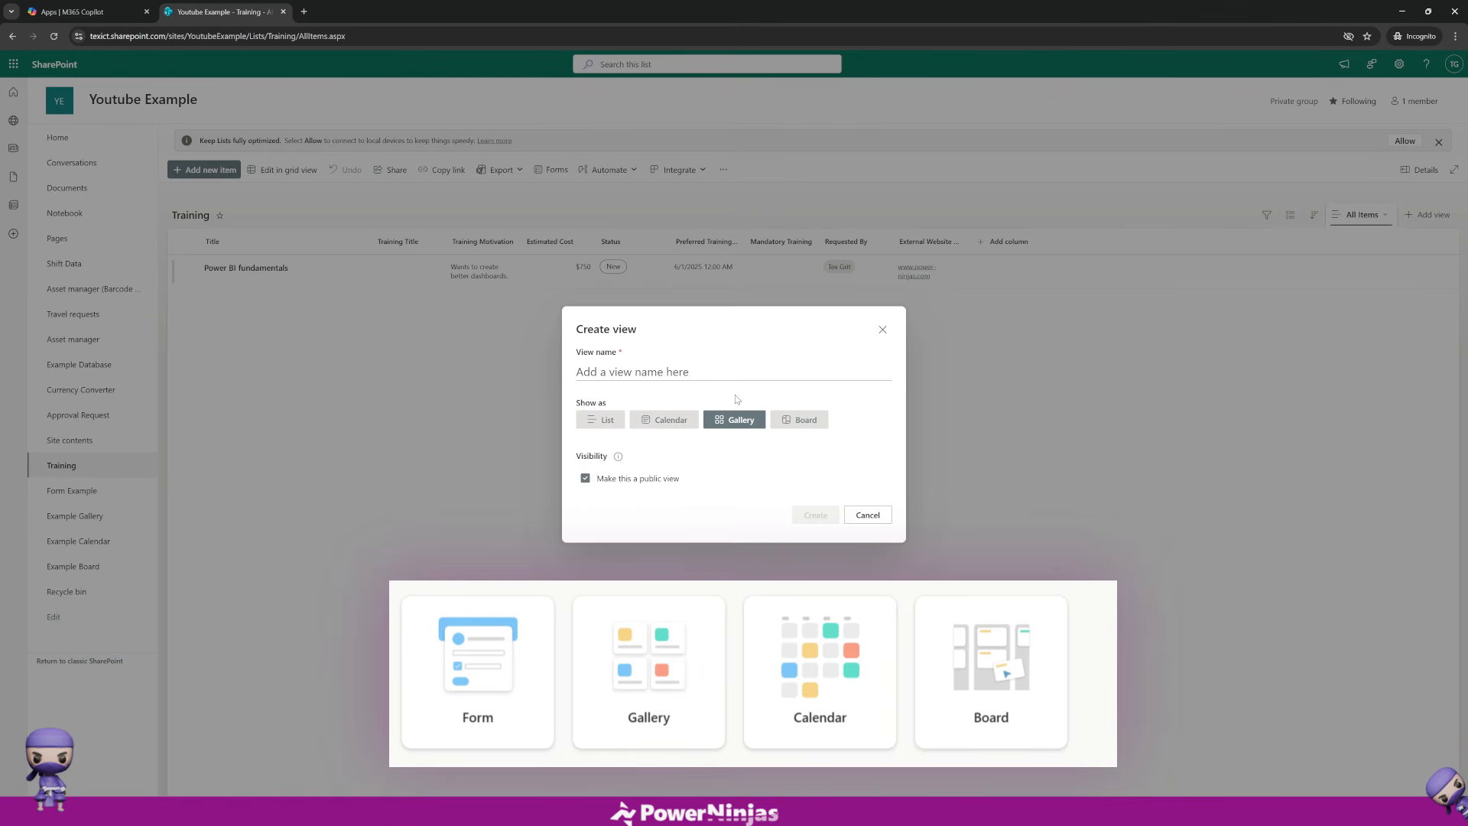
{"action": "left_click", "coordinate": [800, 420]}
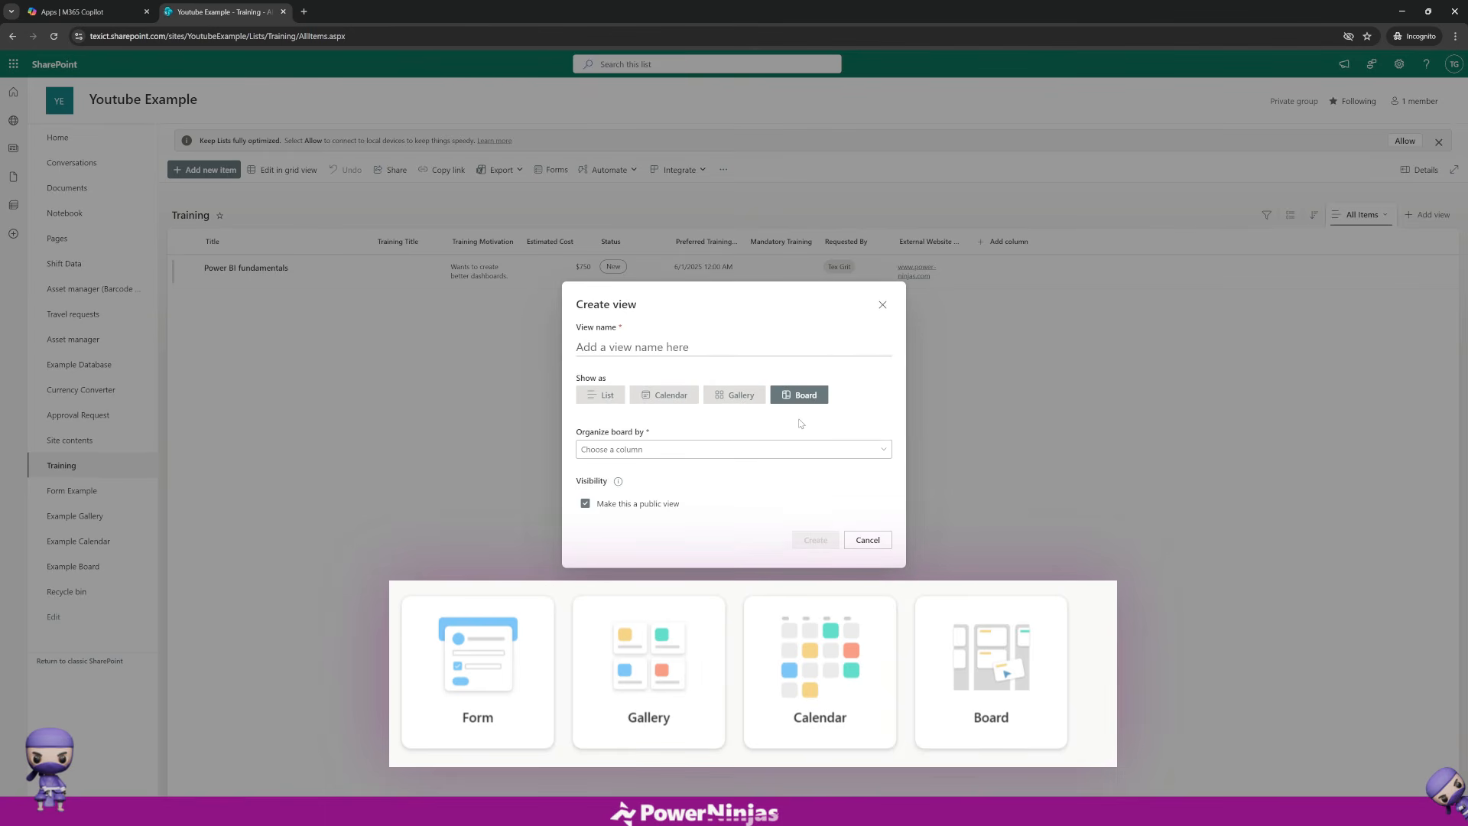
{"action": "left_click", "coordinate": [742, 405]}
{"action": "left_click", "coordinate": [683, 423]}
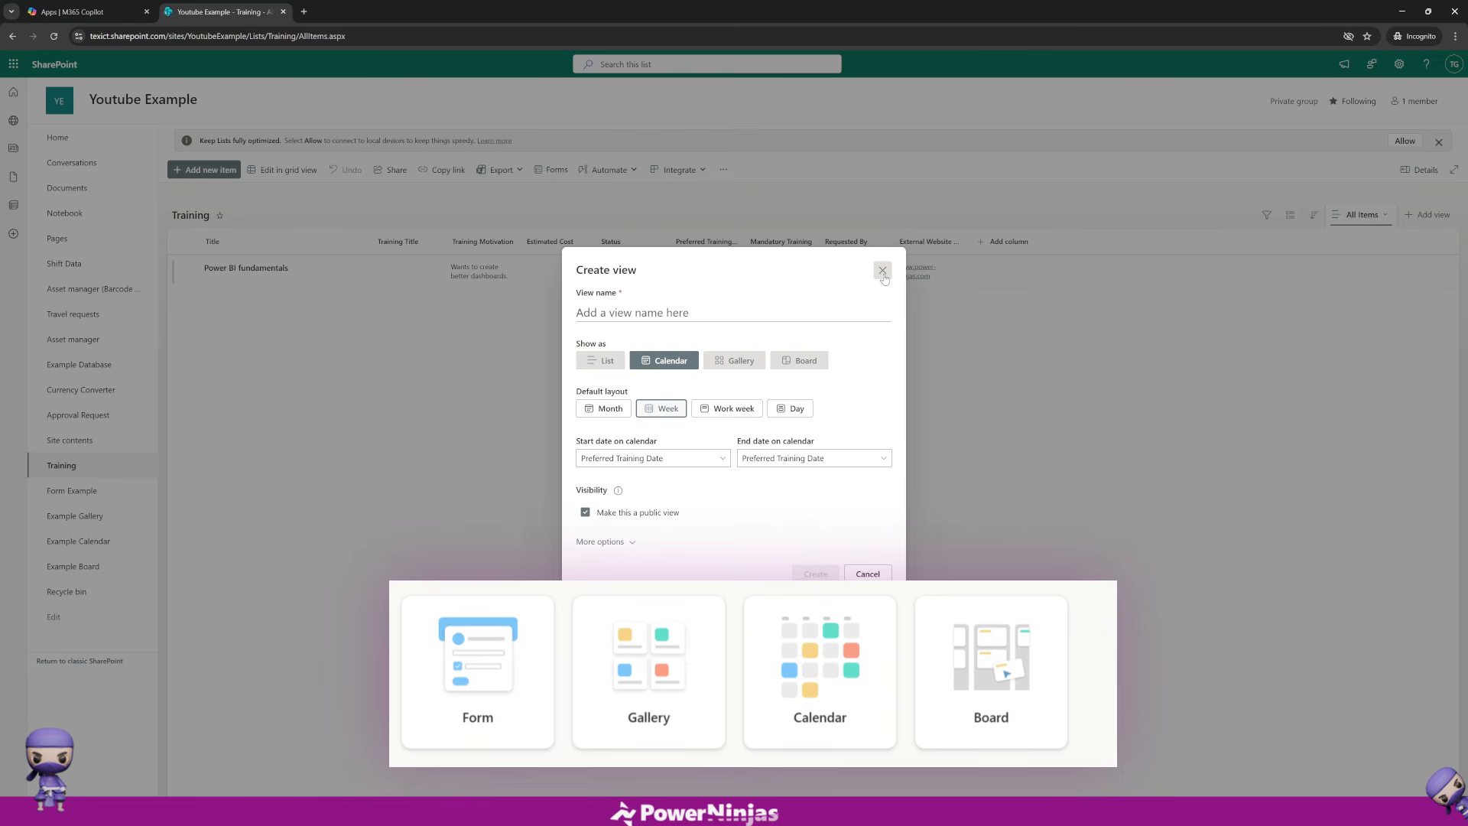
{"action": "left_click", "coordinate": [883, 273]}
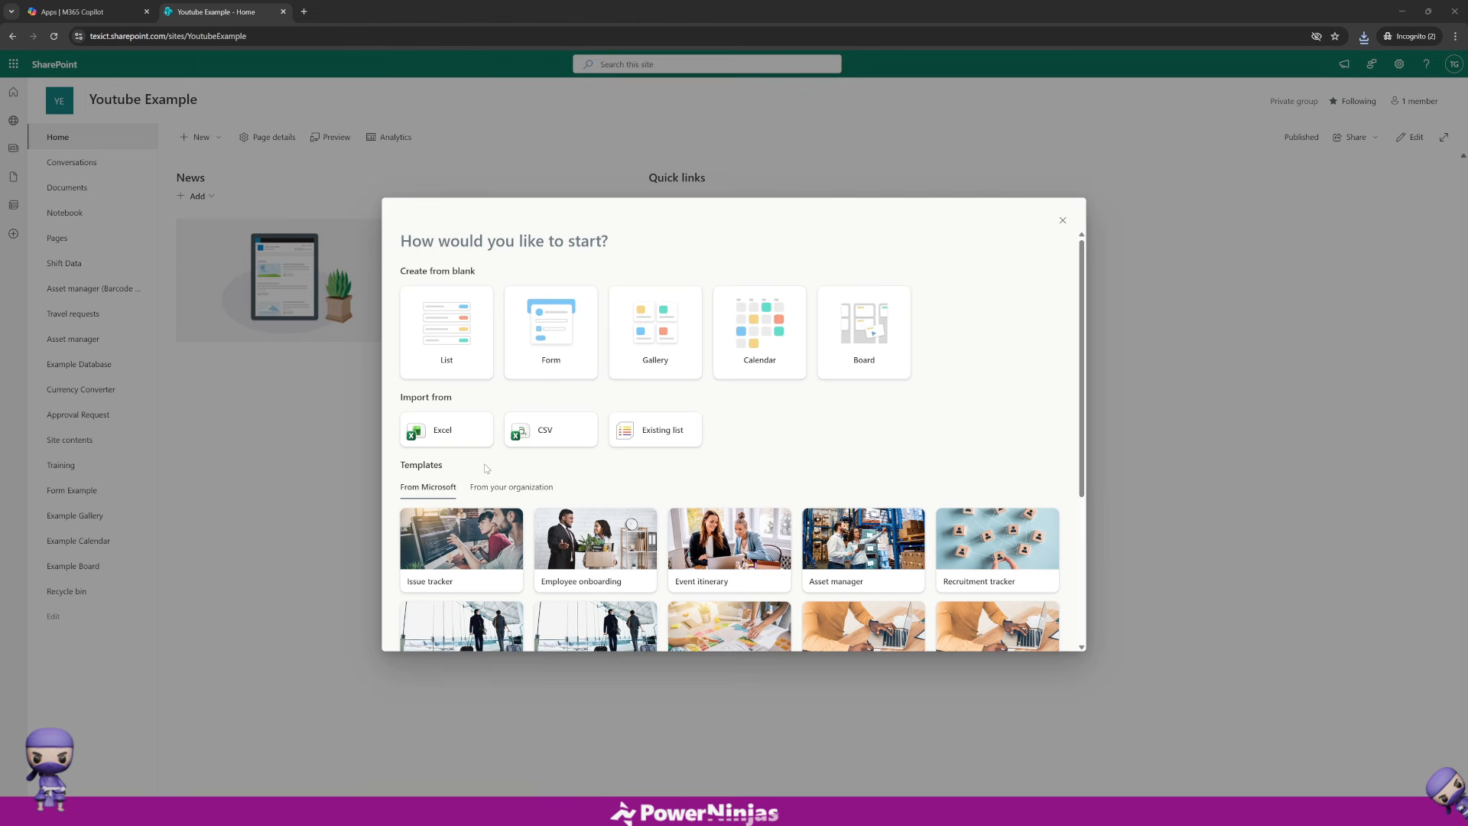
Step: Try the Excel import with exampledata.xlsx and Table1 as far as naming the list, and return to the list creation choices
{"action": "left_click", "coordinate": [451, 441]}
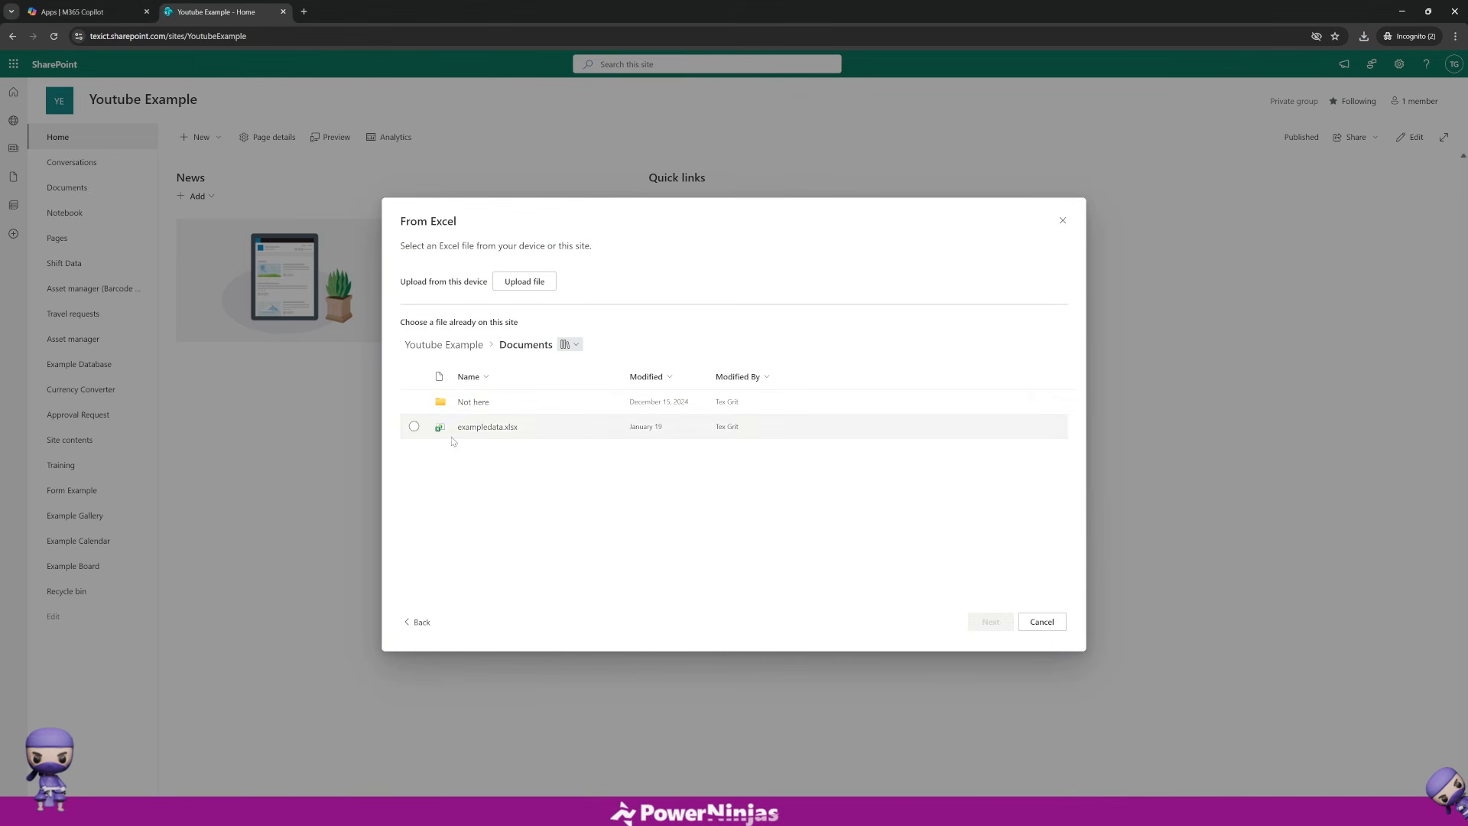
{"action": "left_click", "coordinate": [414, 426]}
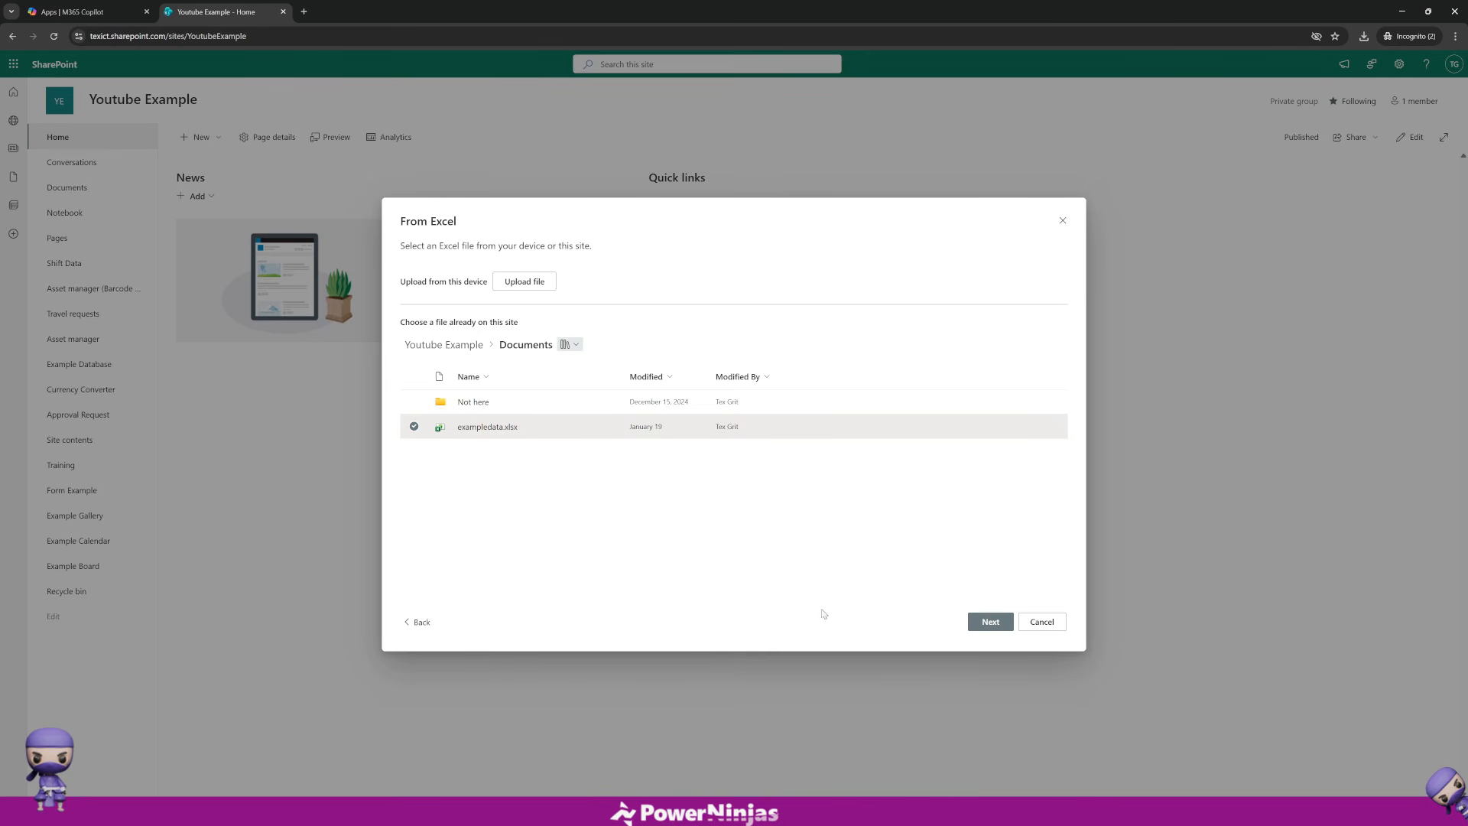
{"action": "left_click", "coordinate": [979, 624]}
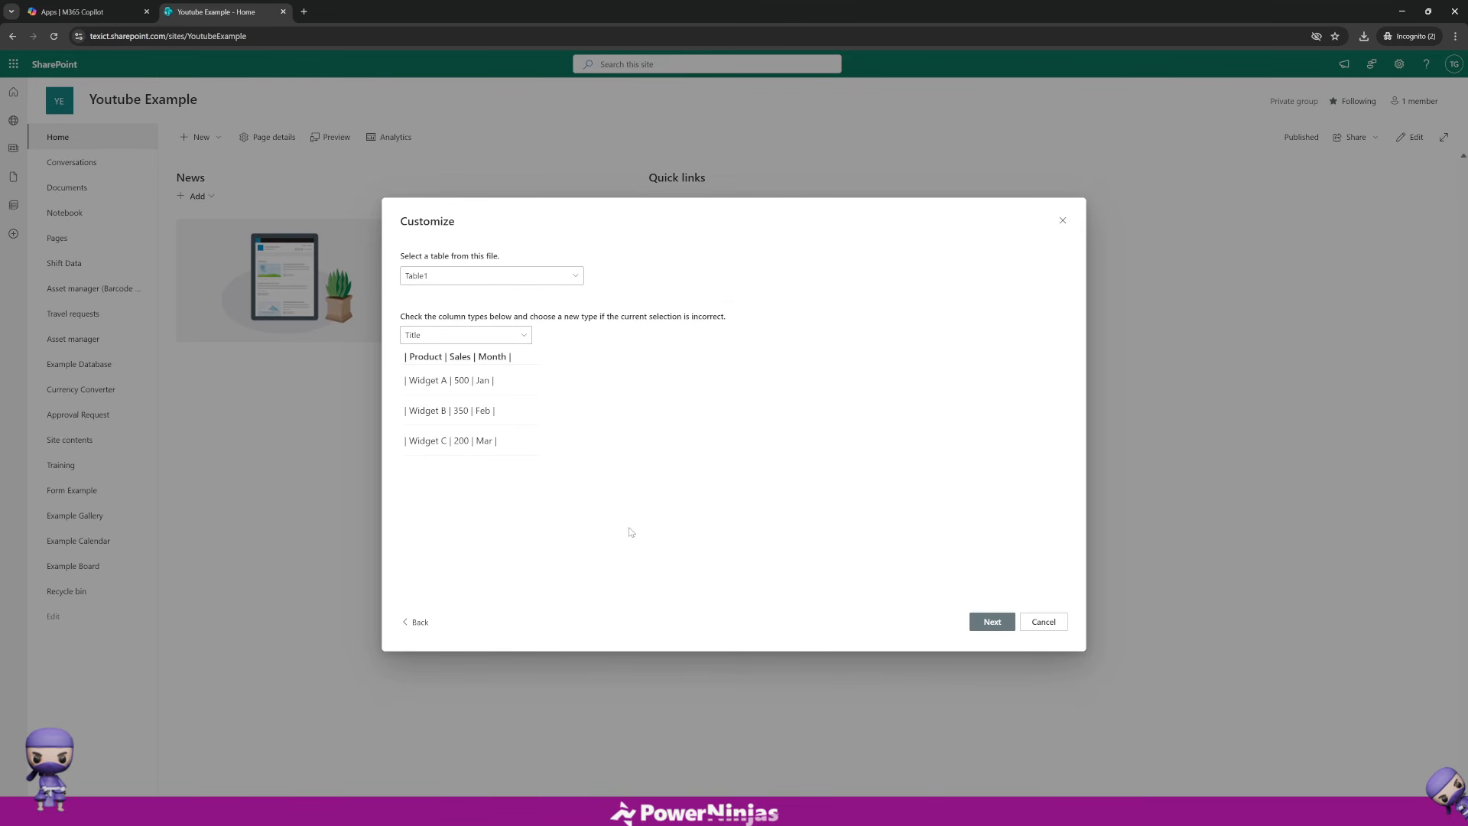
{"action": "left_click", "coordinate": [489, 341]}
{"action": "left_click", "coordinate": [489, 342]}
{"action": "left_click", "coordinate": [976, 623]}
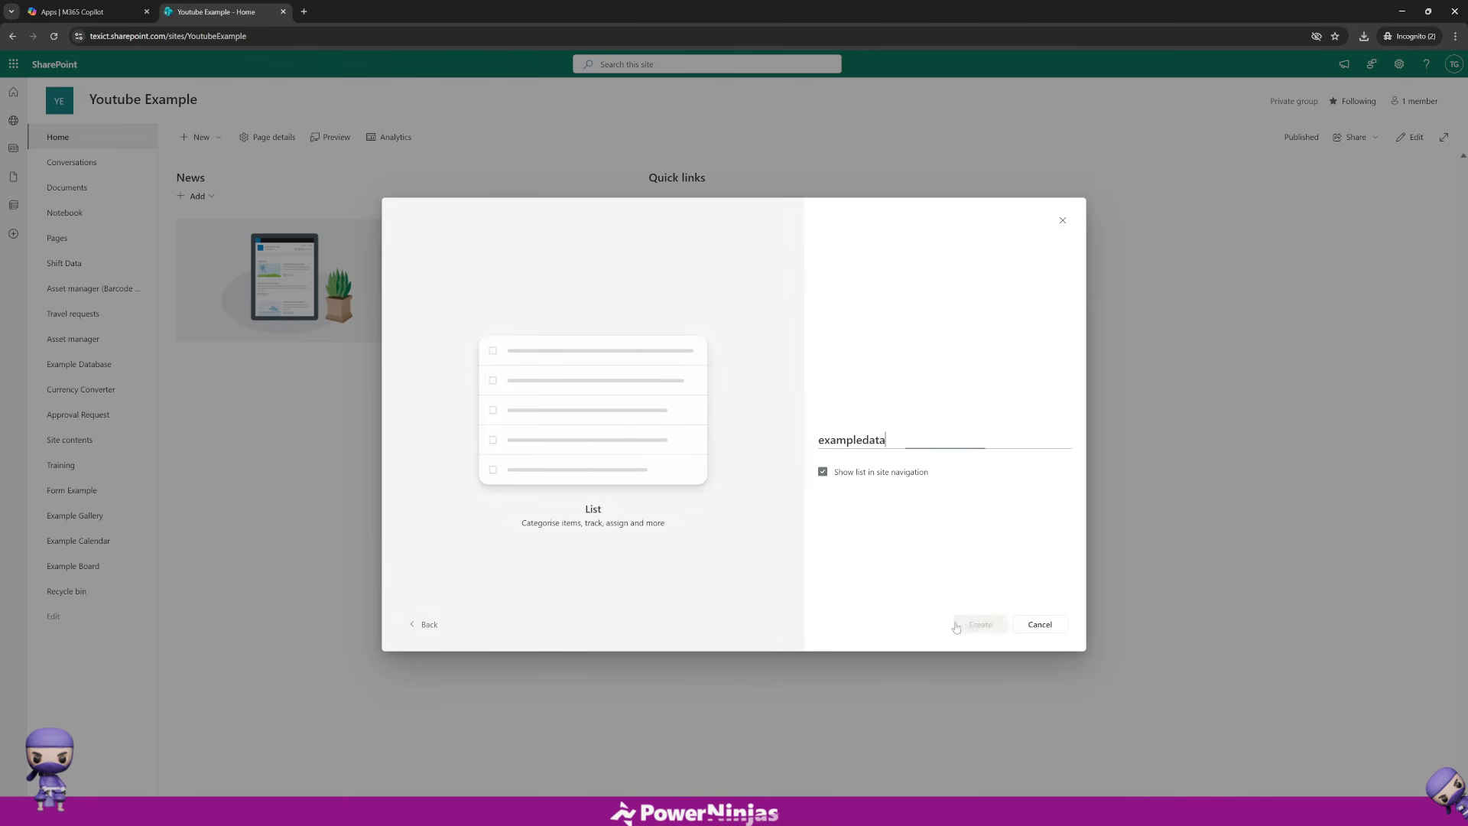
{"action": "left_click", "coordinate": [416, 625]}
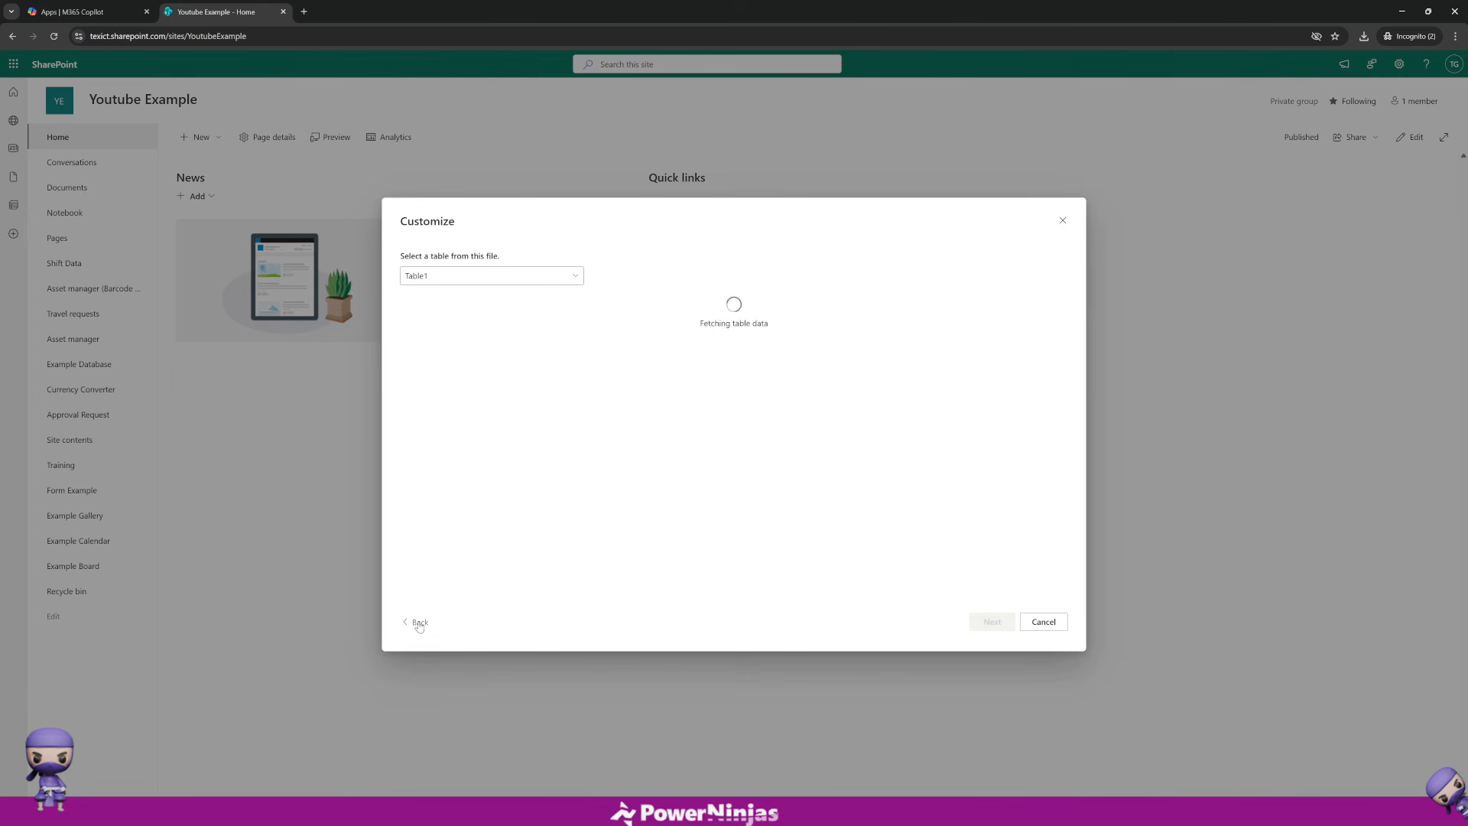
{"action": "left_click", "coordinate": [419, 624]}
{"action": "left_click", "coordinate": [420, 622]}
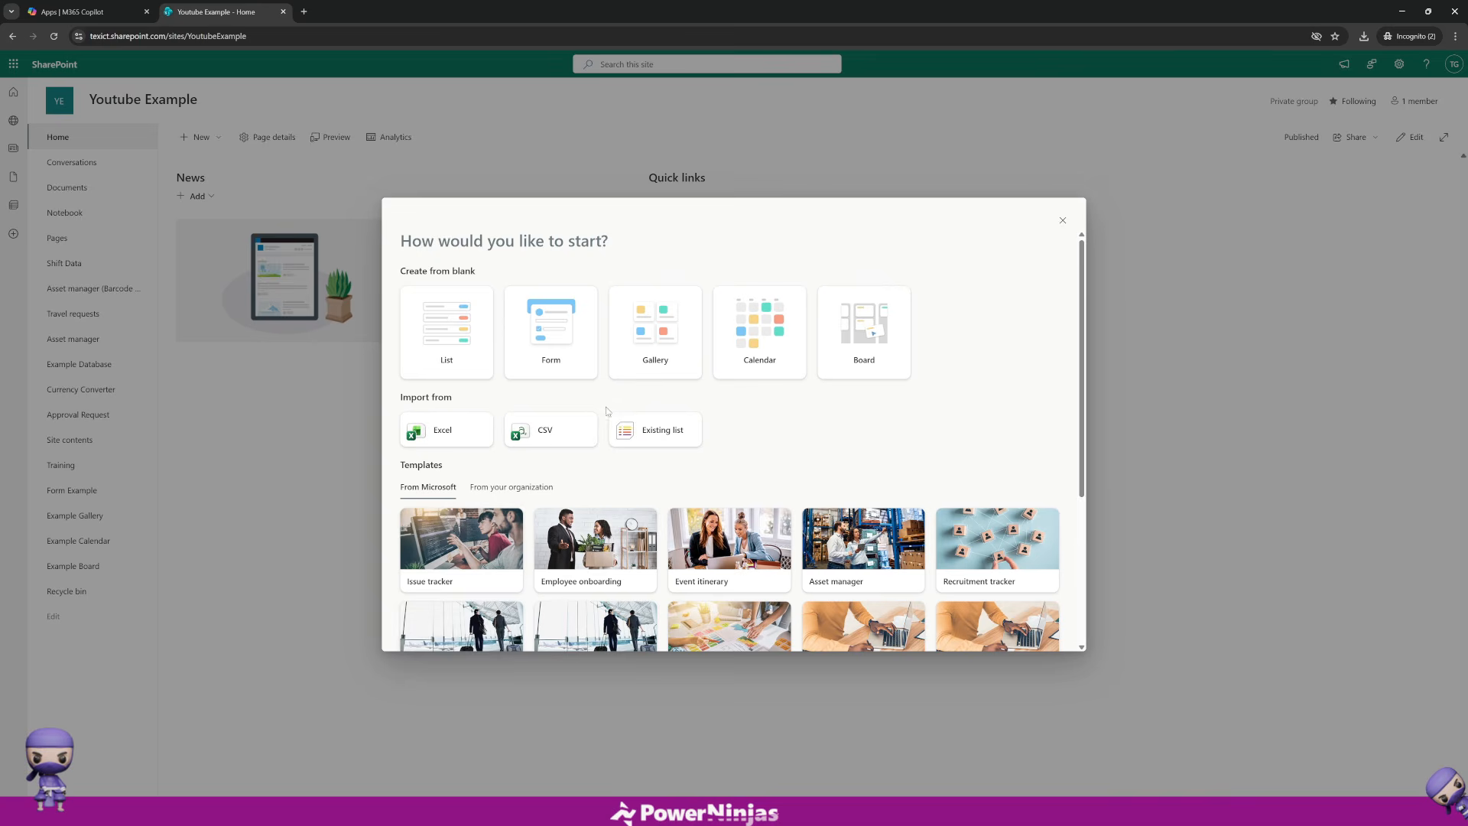
Step: Examine the file choices for creating a list from CSV and return to the list creation choices
{"action": "left_click", "coordinate": [570, 427]}
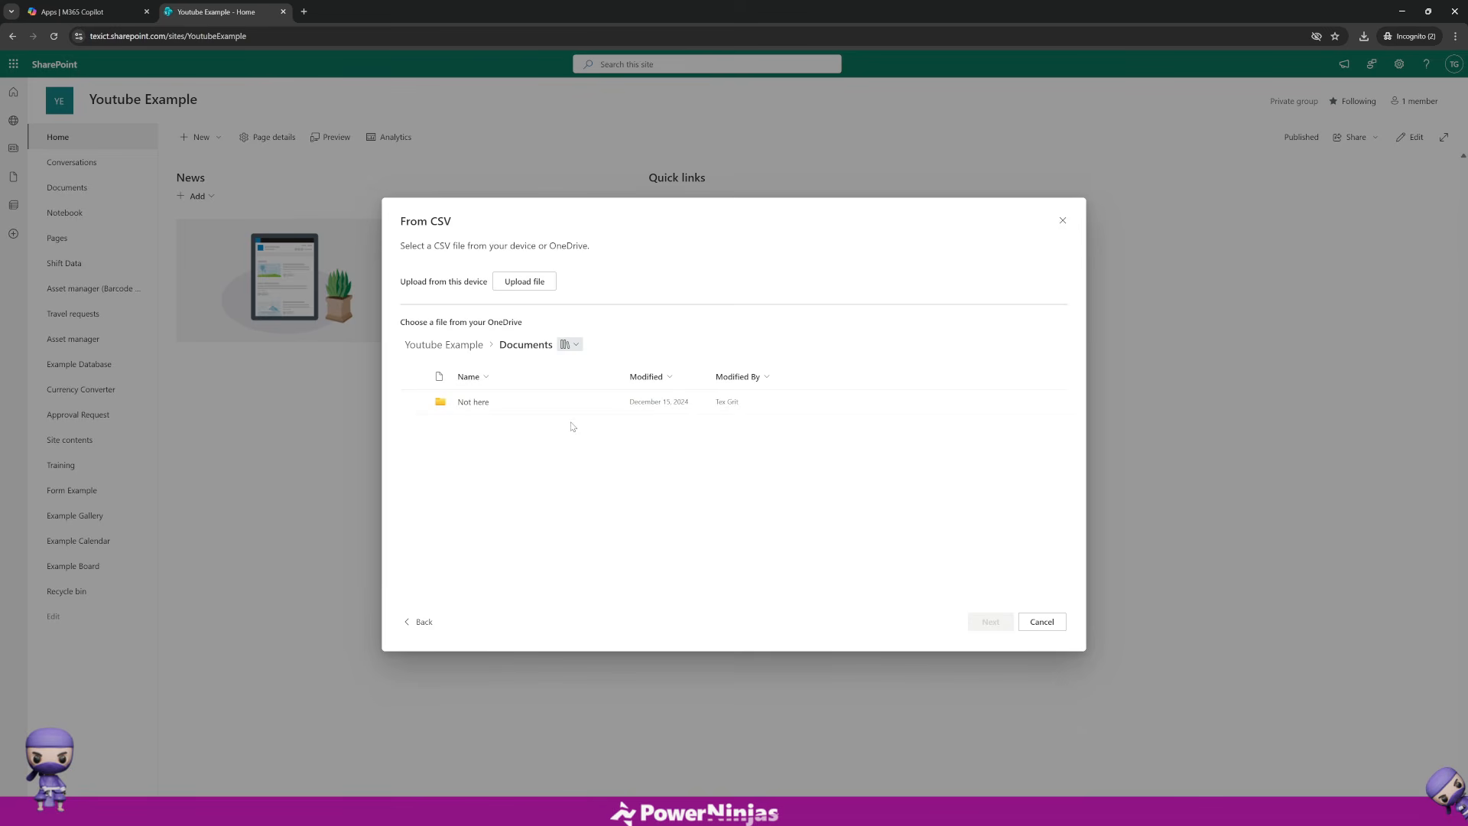
{"action": "left_click", "coordinate": [470, 403]}
{"action": "left_click", "coordinate": [420, 621]}
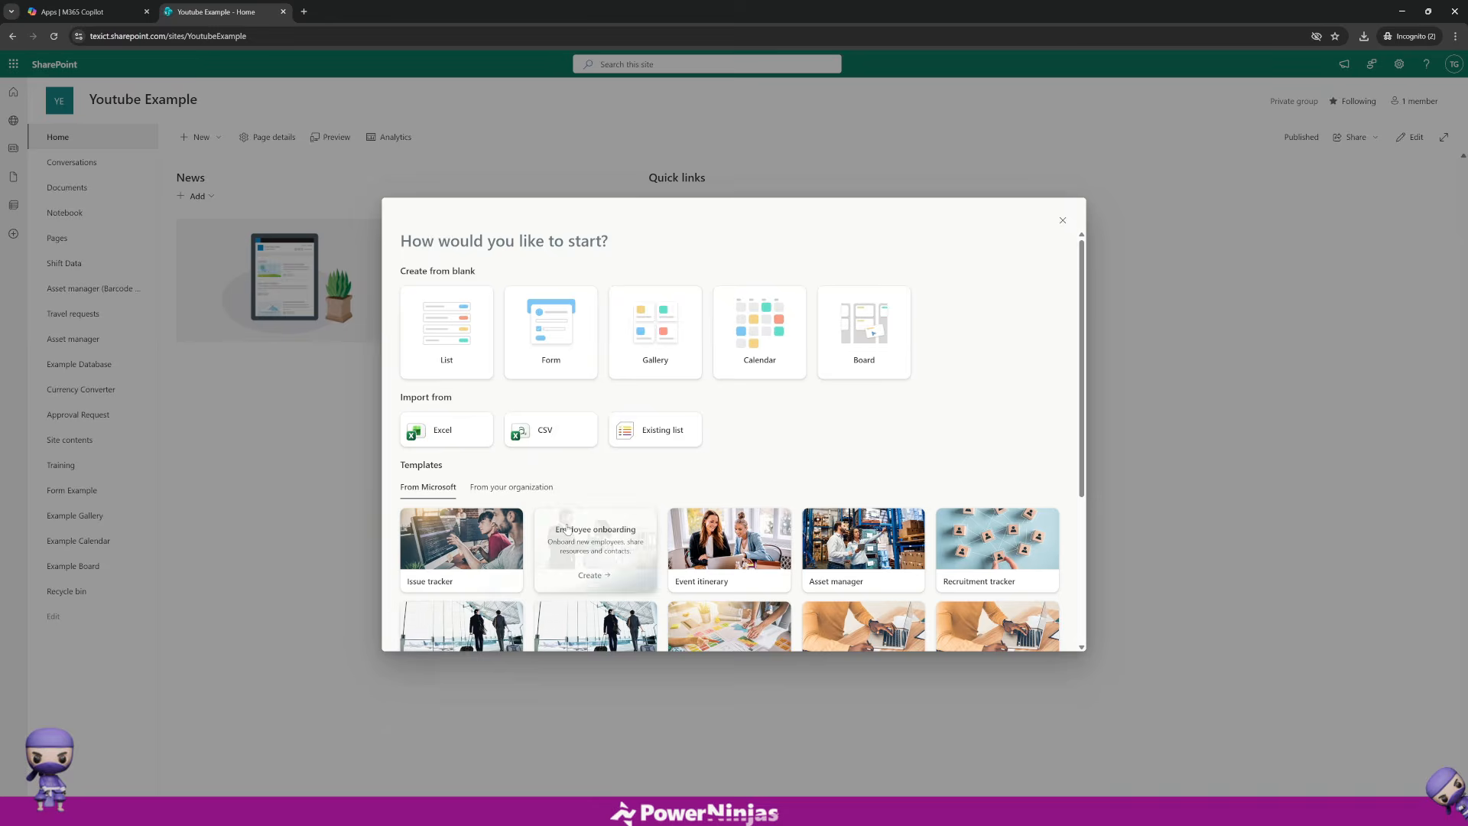
{"action": "left_click", "coordinate": [559, 451]}
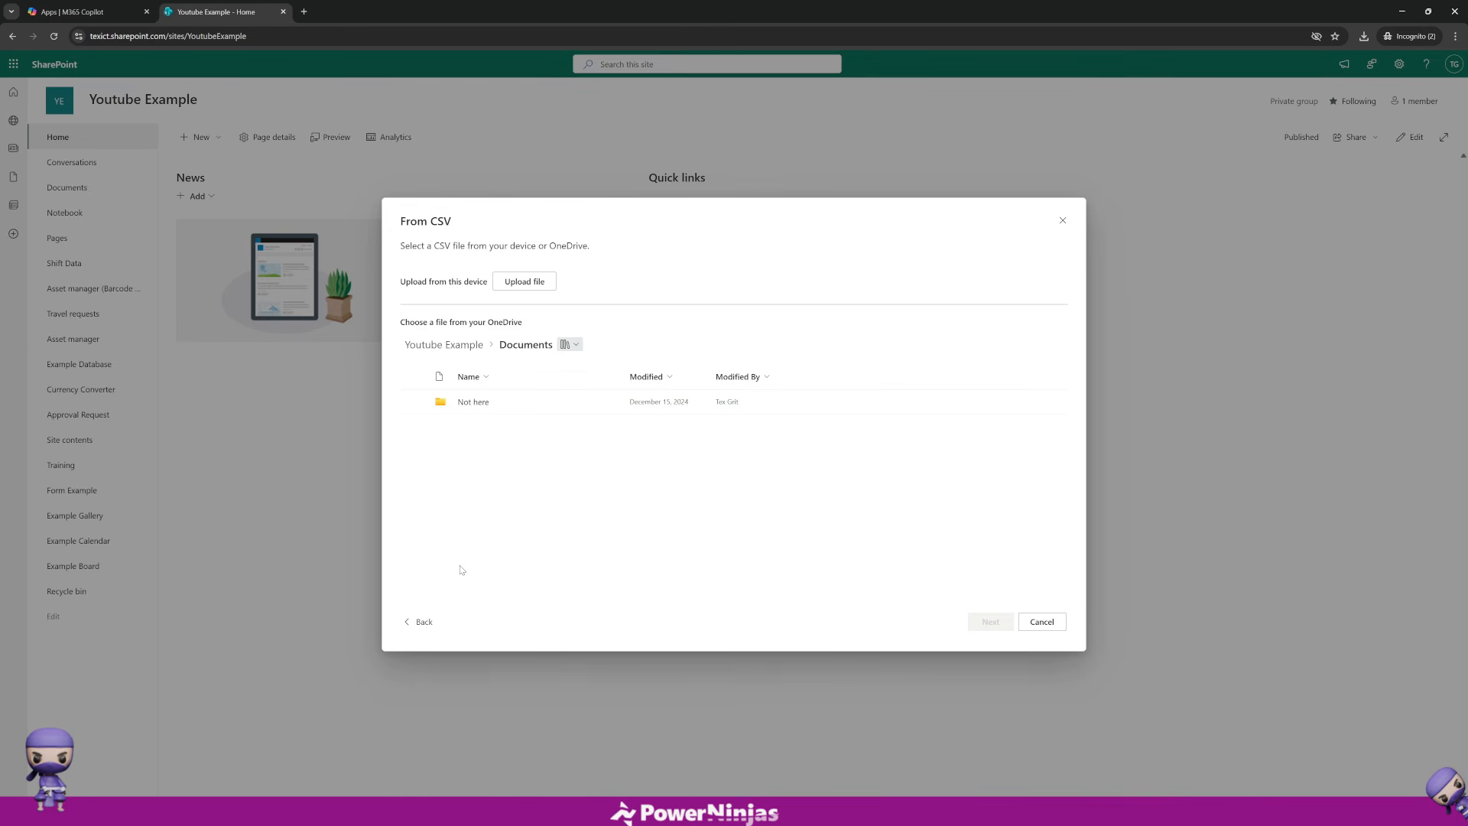
{"action": "left_click", "coordinate": [426, 624]}
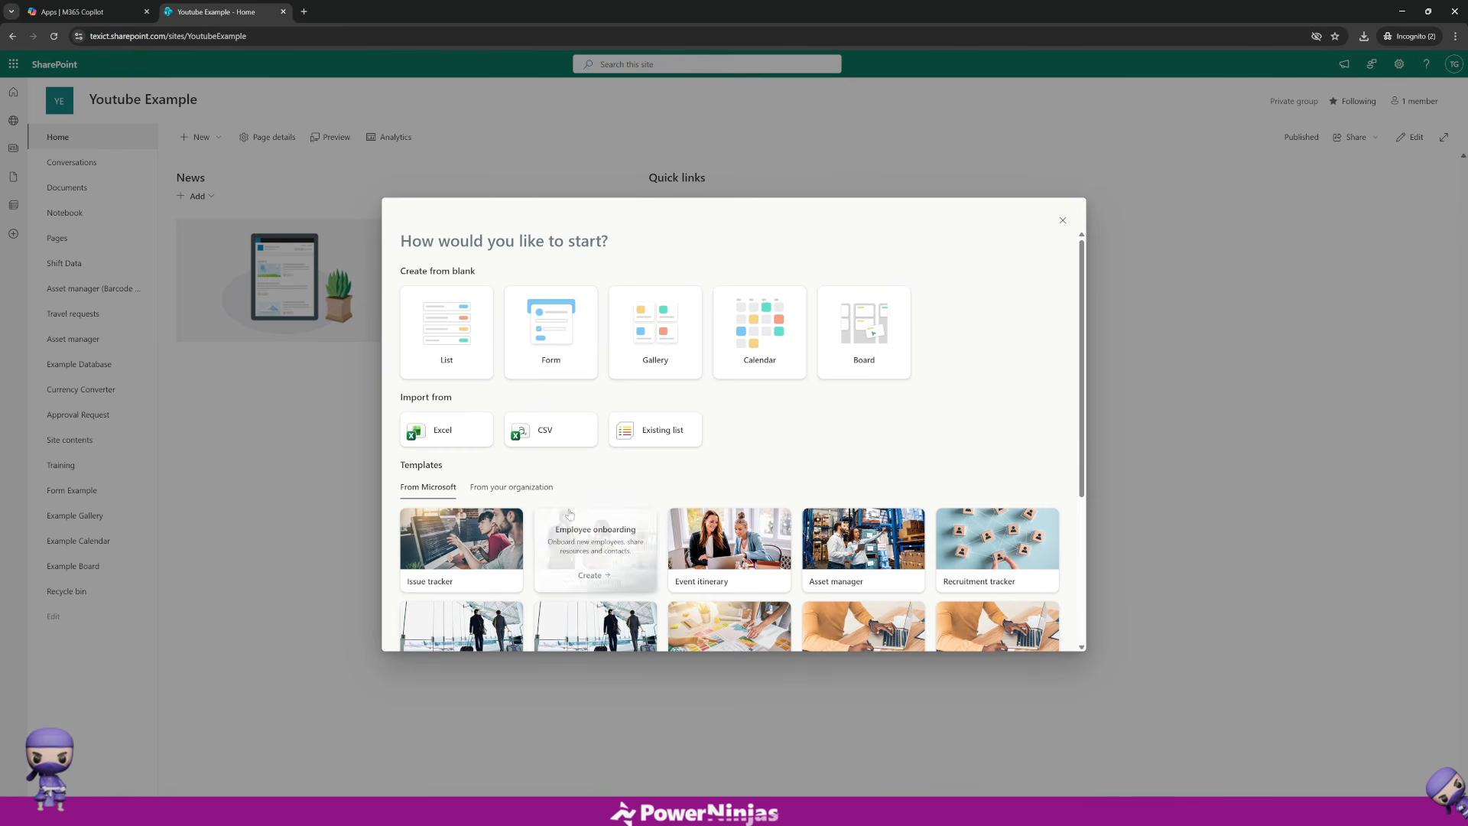
Step: Try basing a new list on the existing Approval Request list, adding "new" to its name, and return to the list creation choices
{"action": "left_click", "coordinate": [650, 436]}
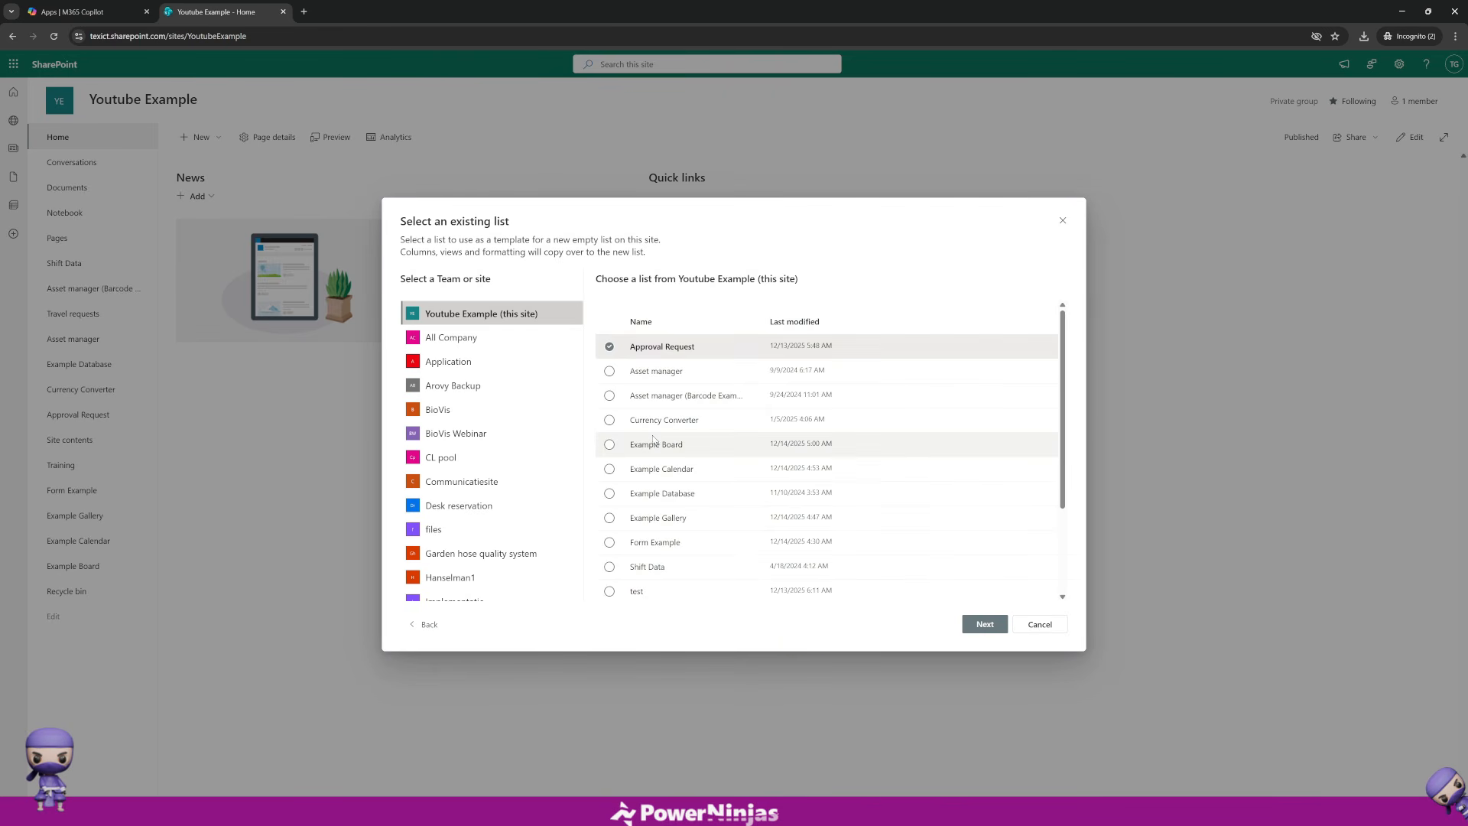
{"action": "left_click", "coordinate": [610, 347]}
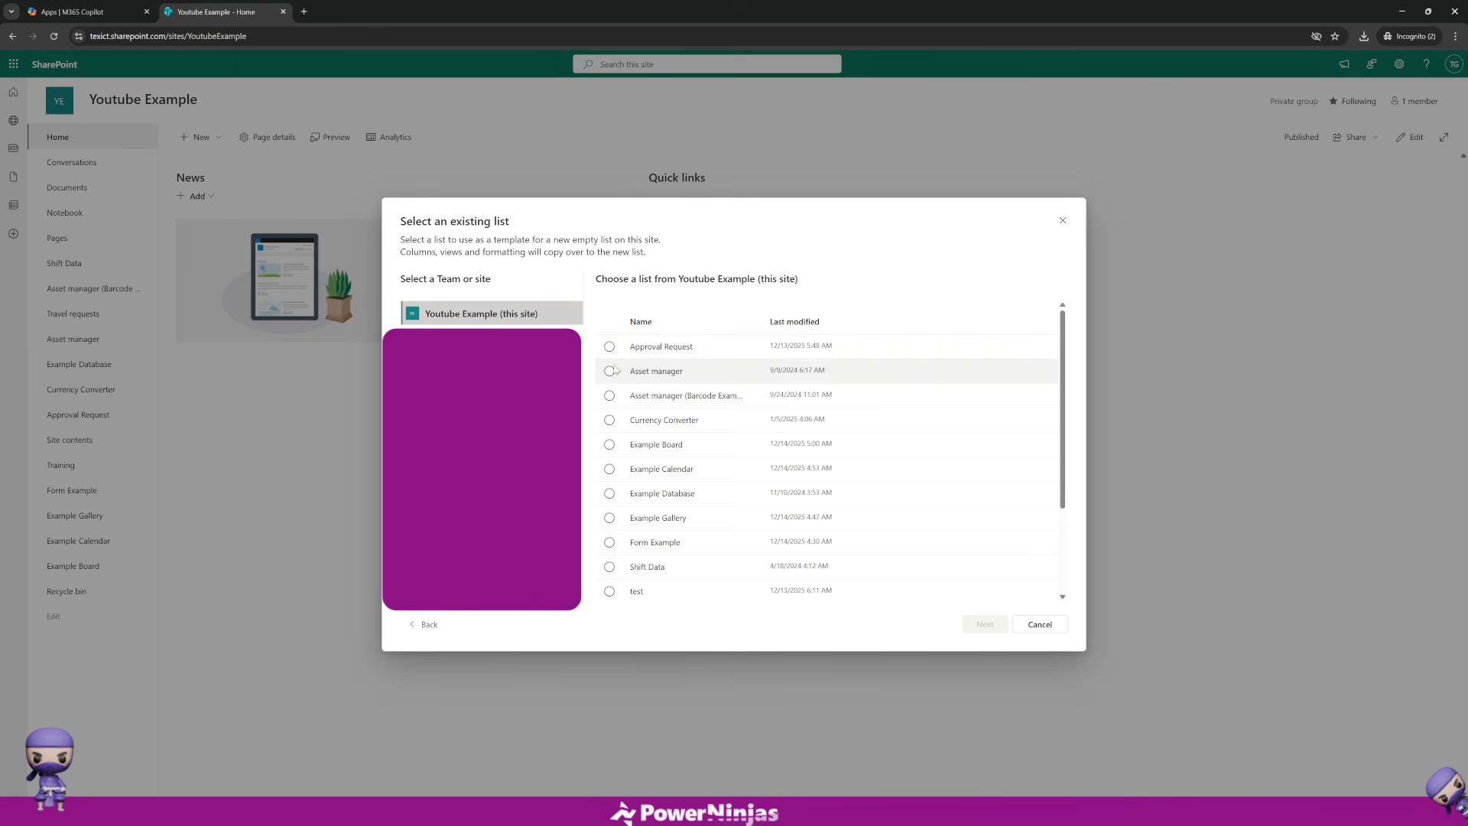
{"action": "left_click", "coordinate": [609, 445]}
{"action": "left_click", "coordinate": [610, 445]}
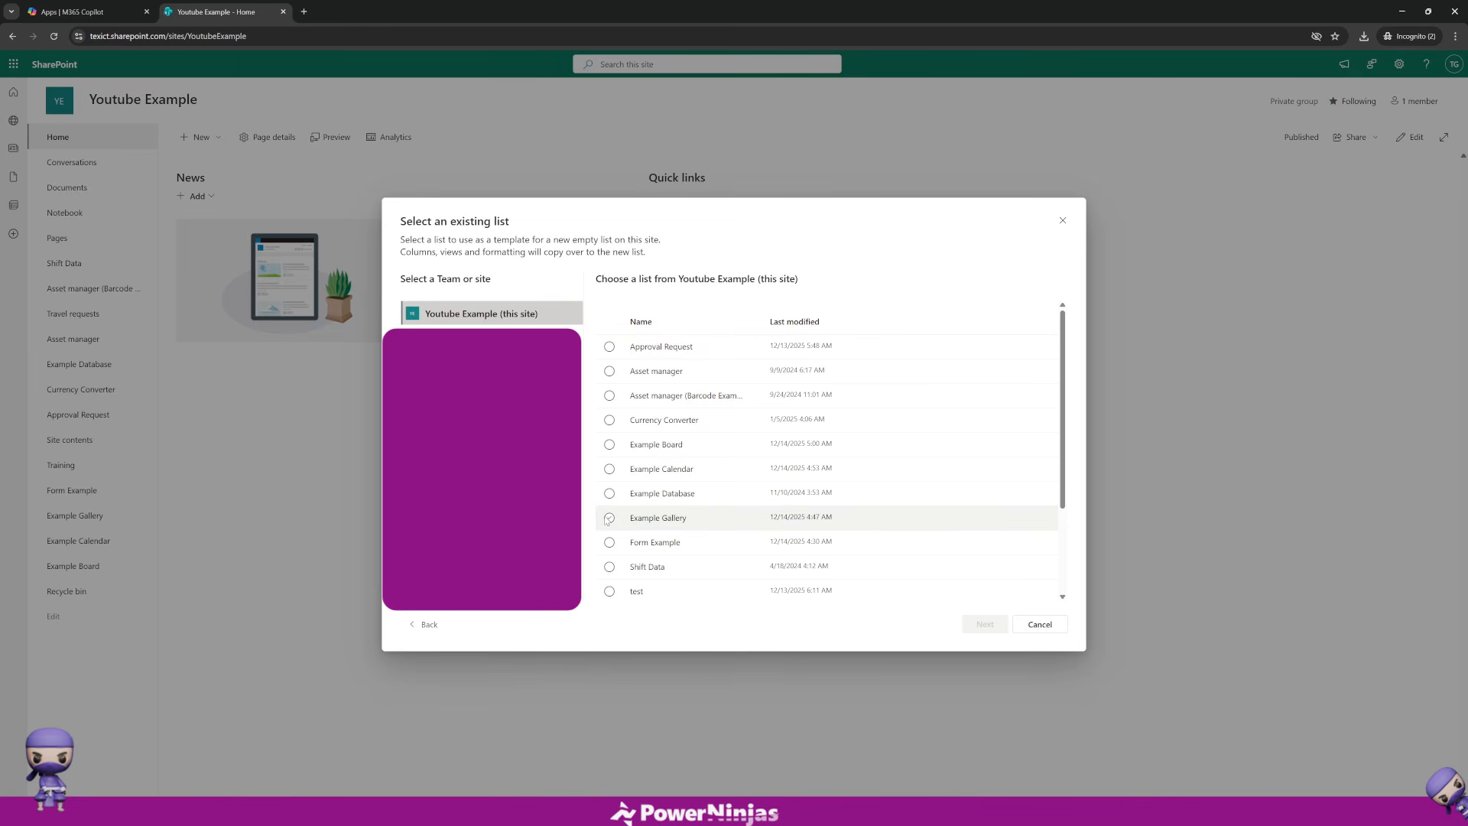
{"action": "left_click", "coordinate": [610, 566]}
{"action": "left_click", "coordinate": [610, 567]}
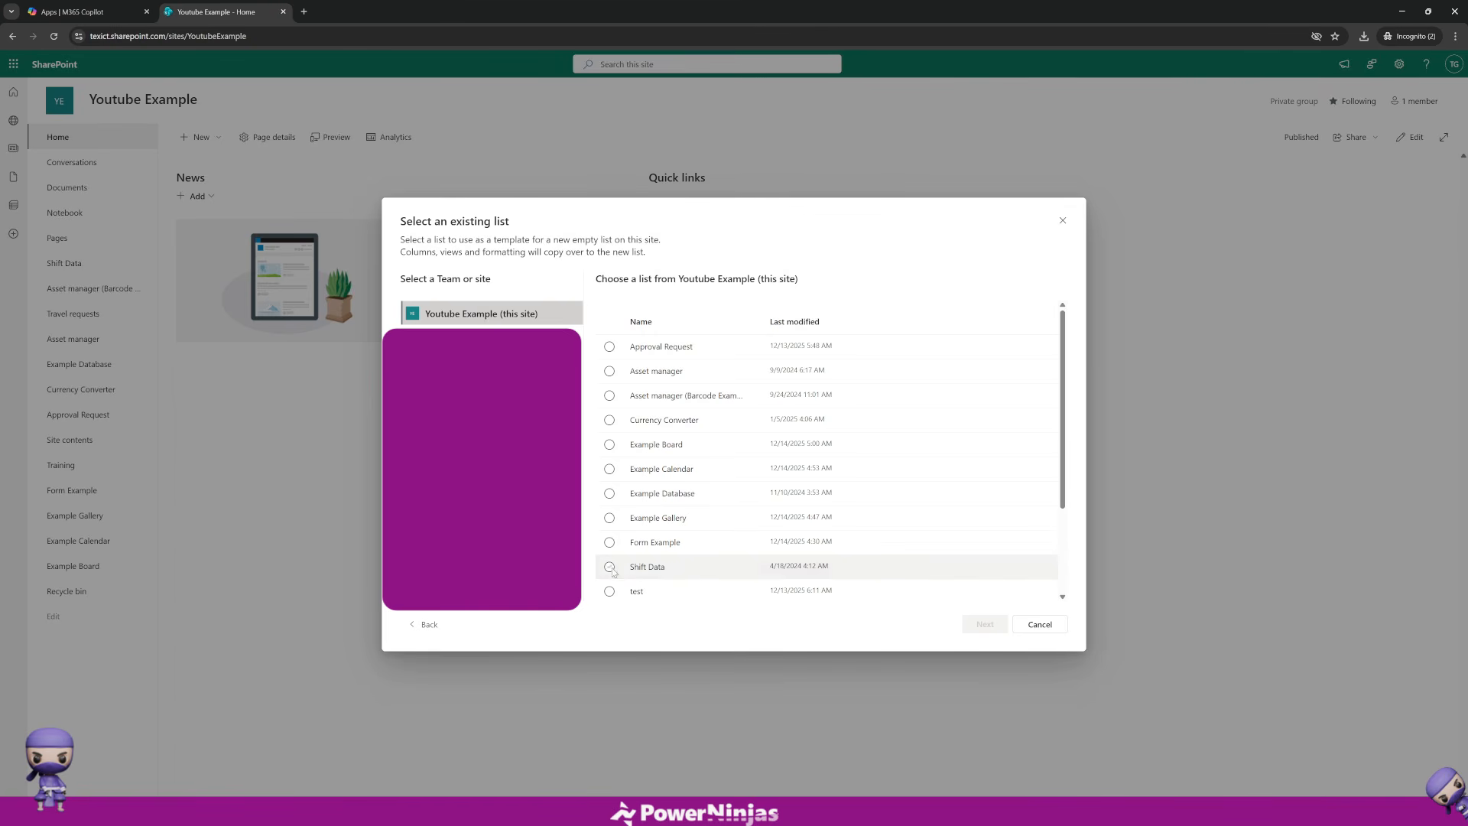
{"action": "left_click", "coordinate": [617, 351]}
{"action": "left_click", "coordinate": [985, 624]}
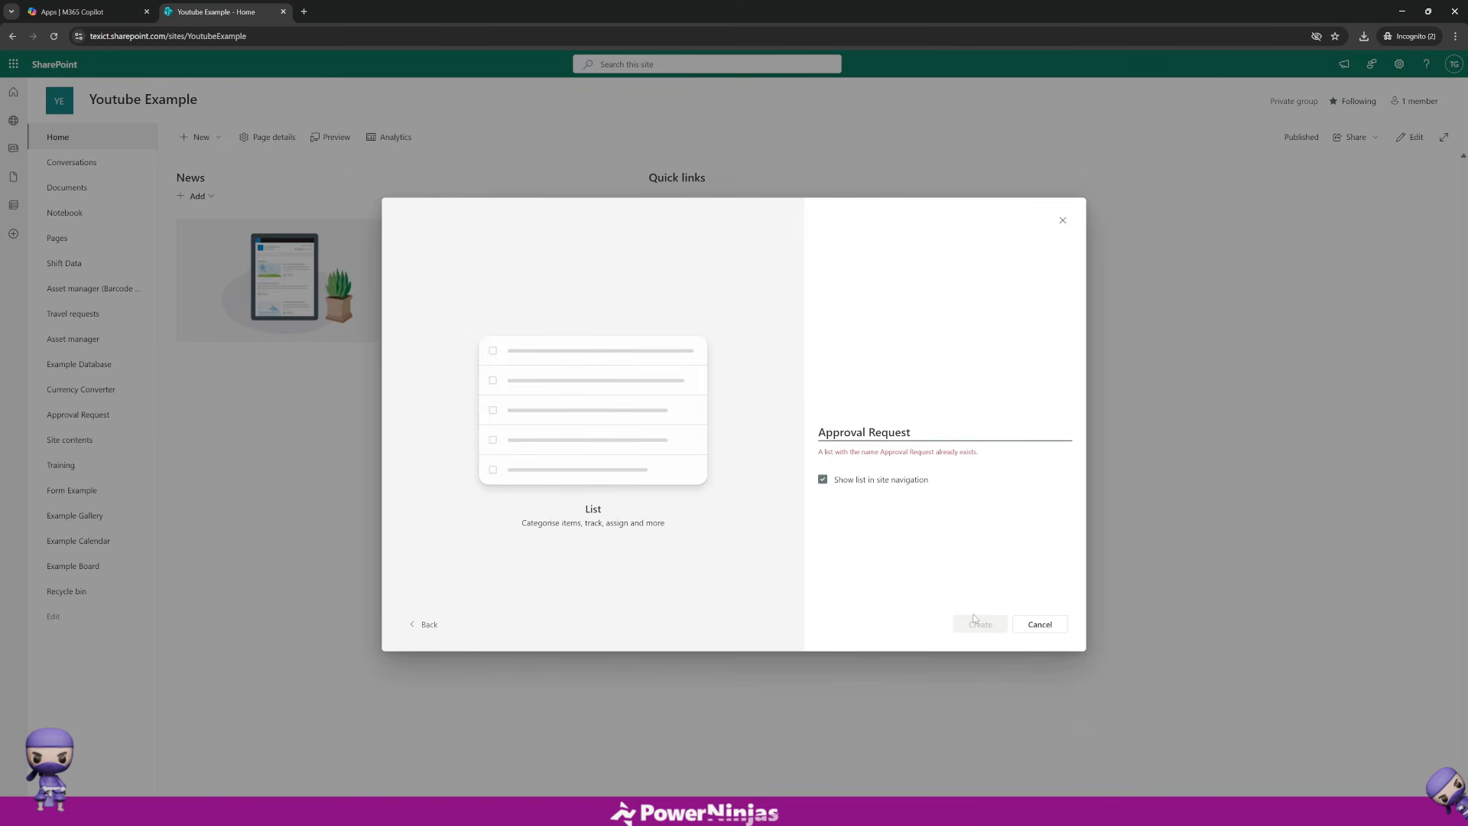
{"action": "type", "text": "n"}
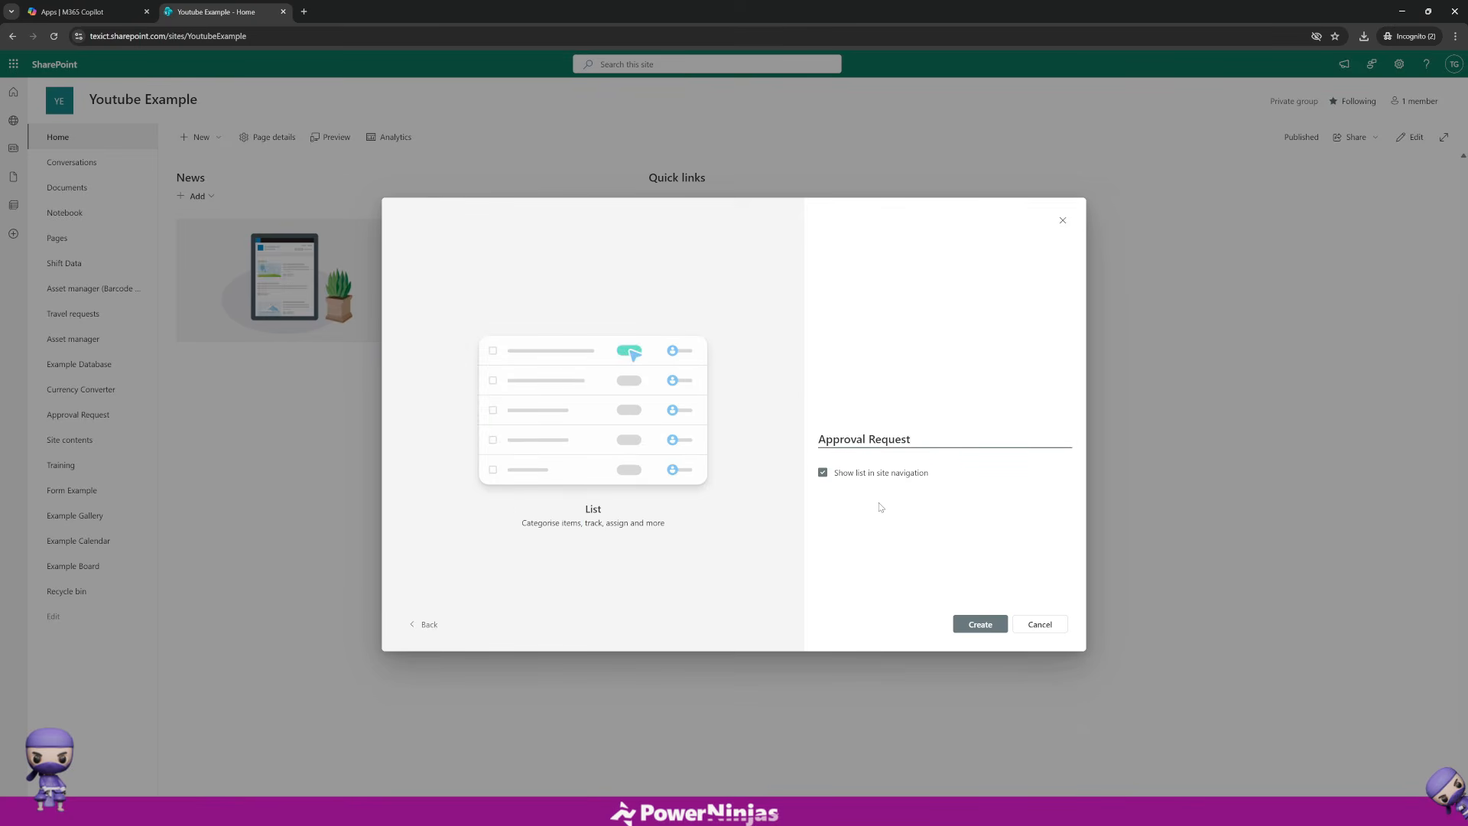
{"action": "type", "text": "ew"}
{"action": "left_click", "coordinate": [440, 625]}
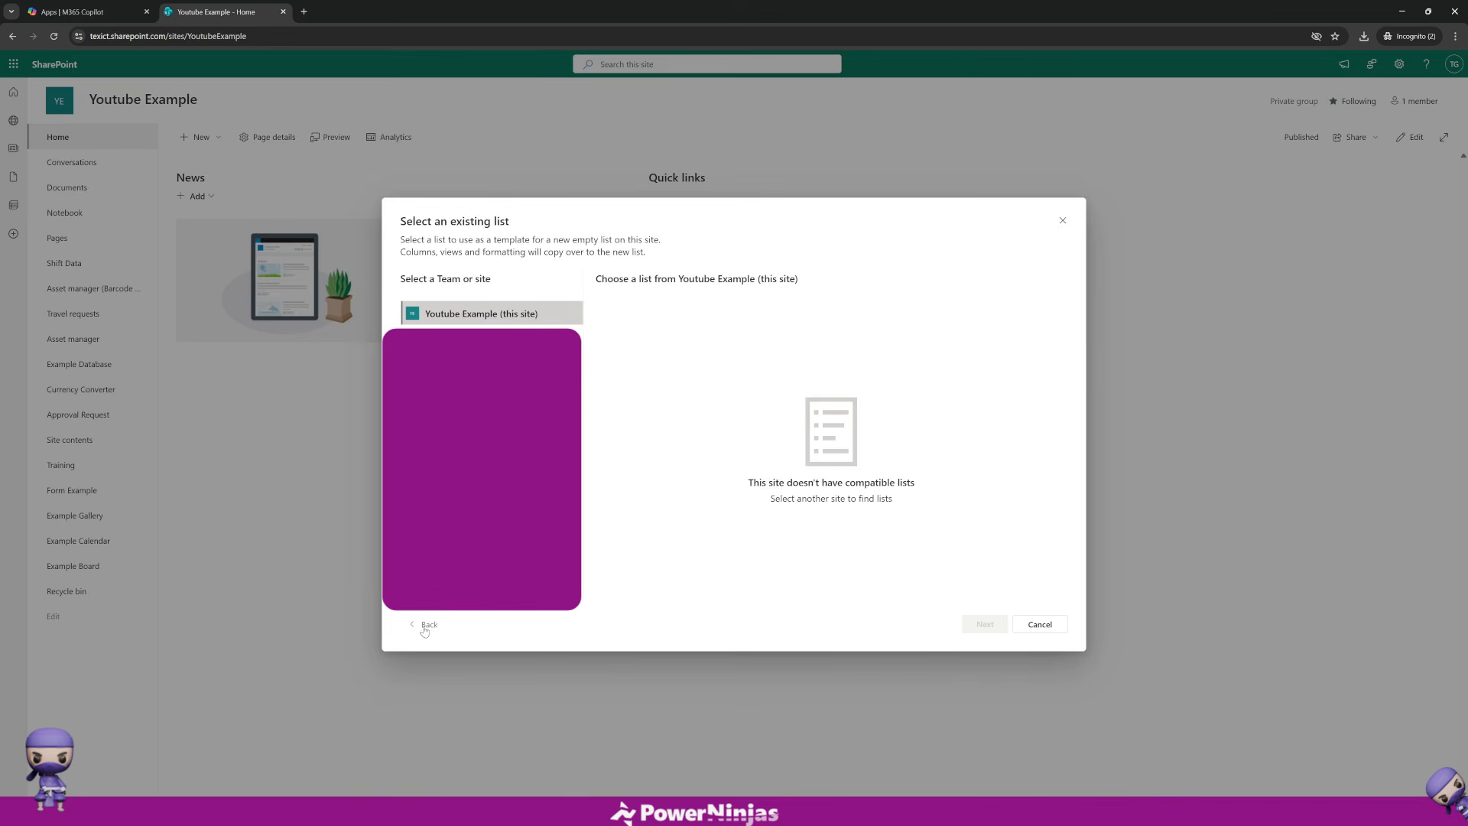
{"action": "left_click", "coordinate": [427, 625]}
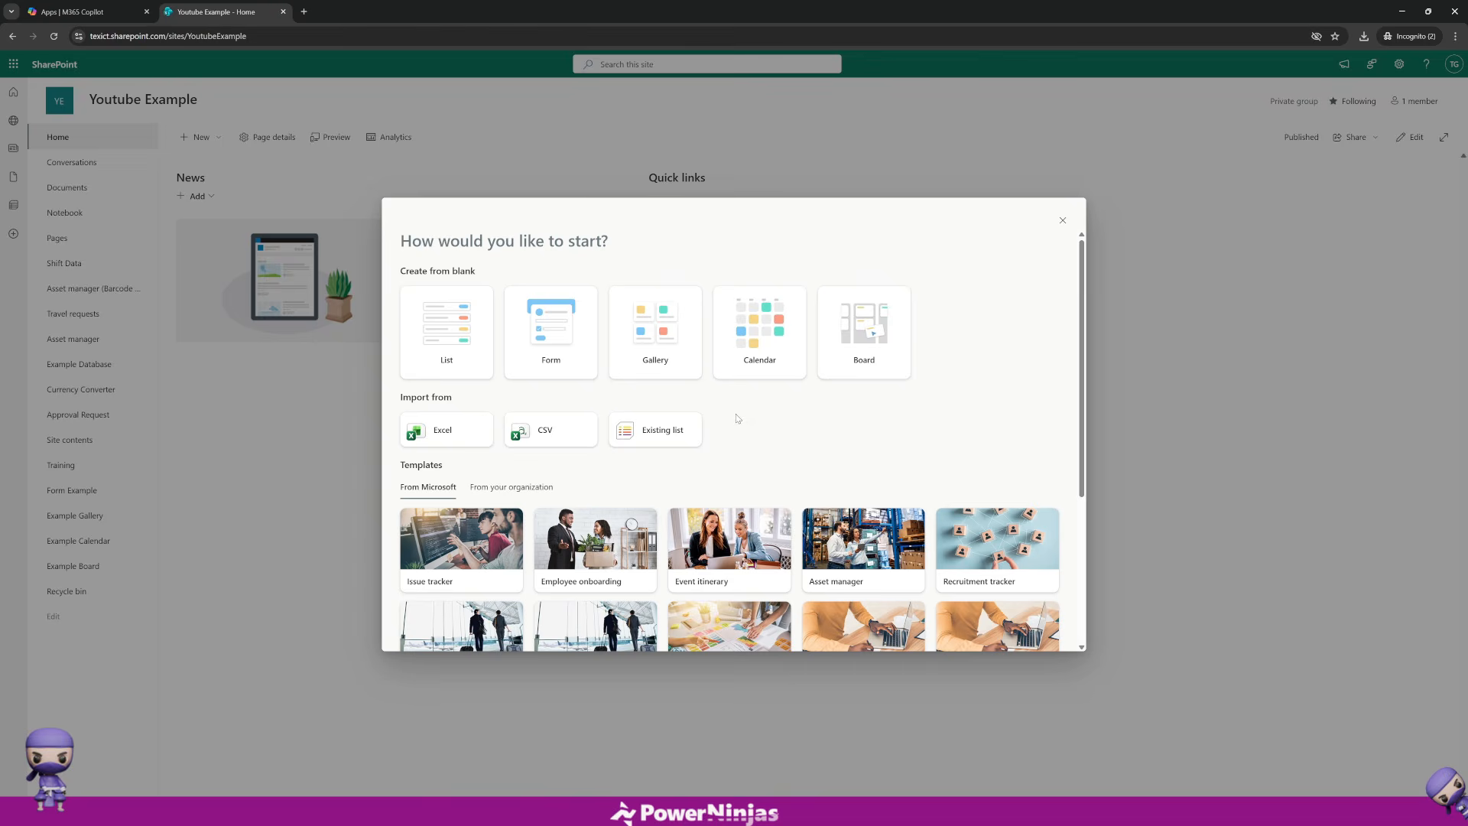